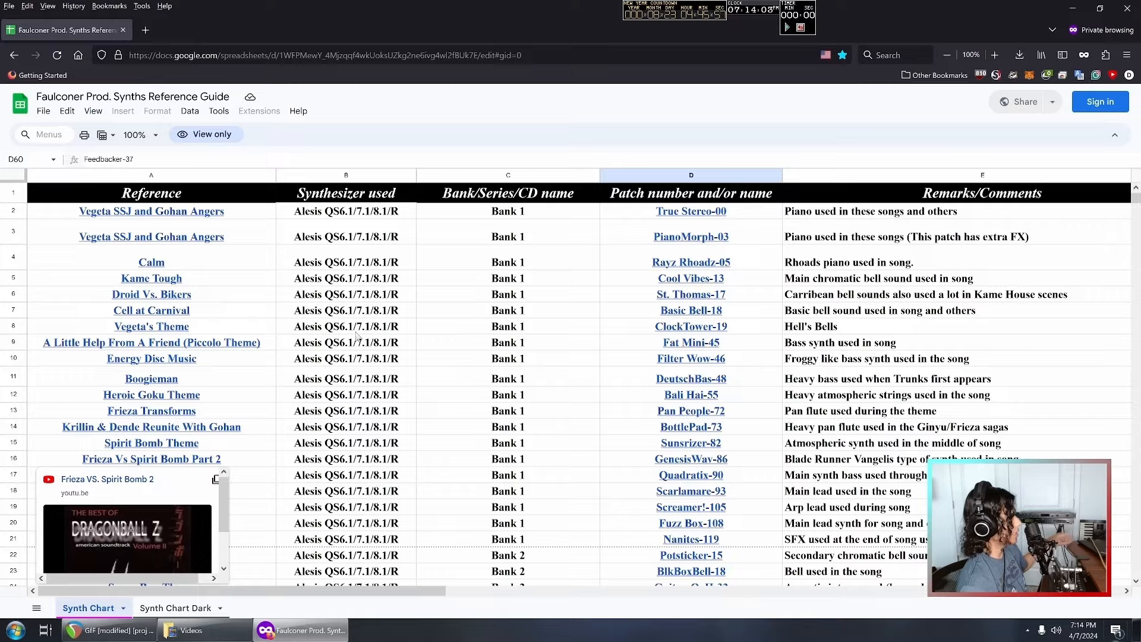
- Look through the Synthesizer used column and compare the Alesis QS6.1/7.1/8.1/R entries with the Alesis QS6 entries
scroll(357, 337, down, 3)
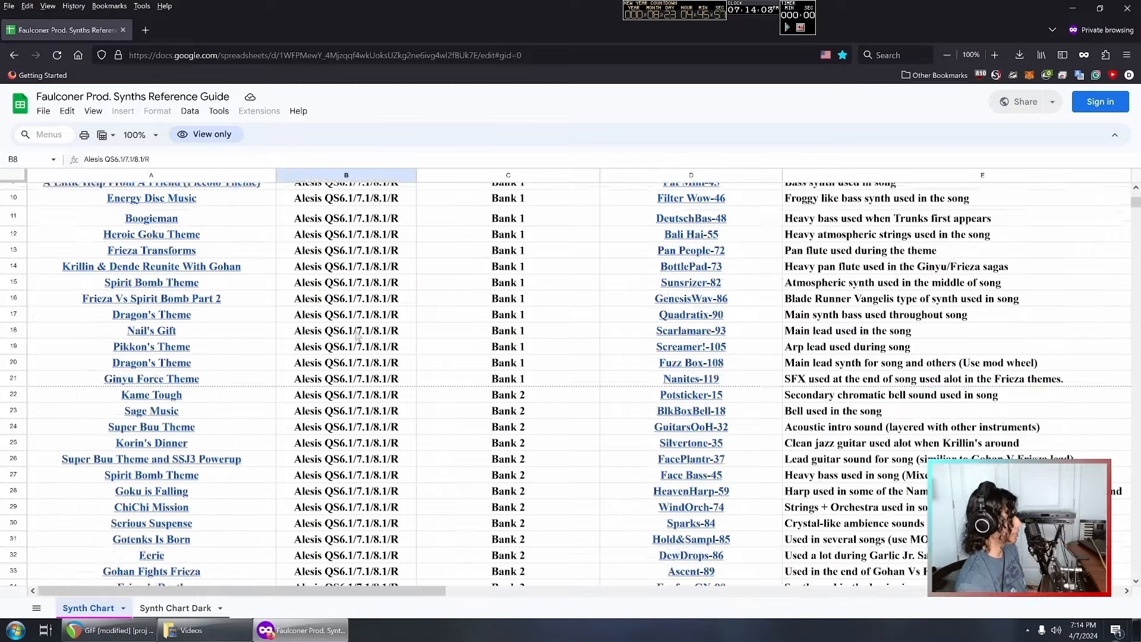
scroll(358, 337, down, 20)
click(361, 319)
scroll(361, 319, up, 2)
click(362, 319)
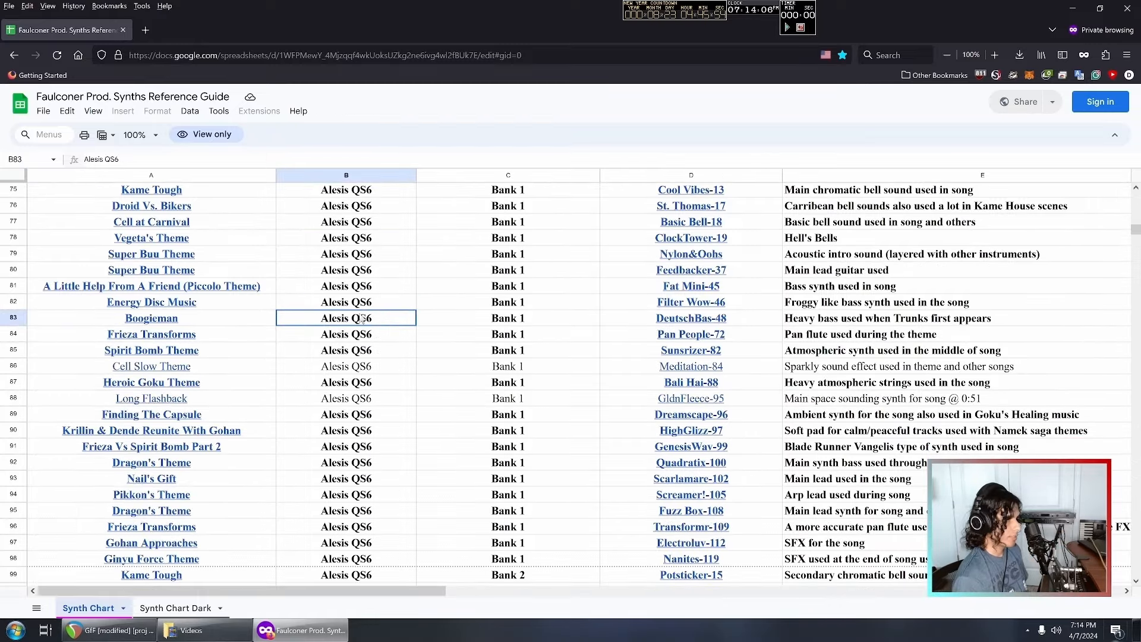
scroll(362, 320, up, 4)
click(353, 417)
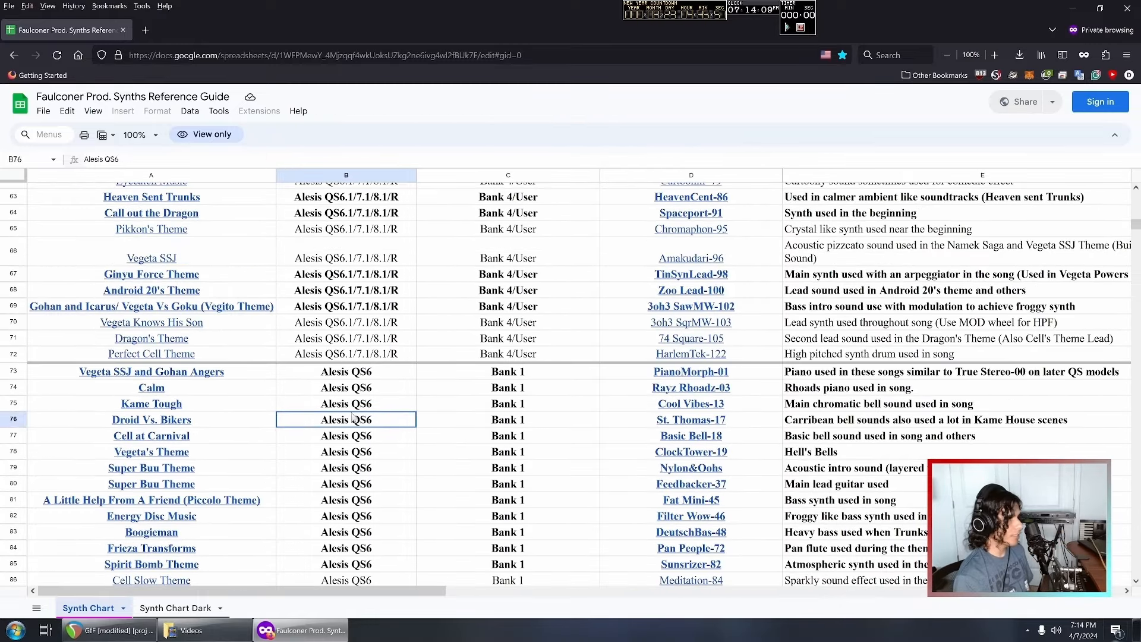
scroll(353, 417, up, 2)
click(343, 429)
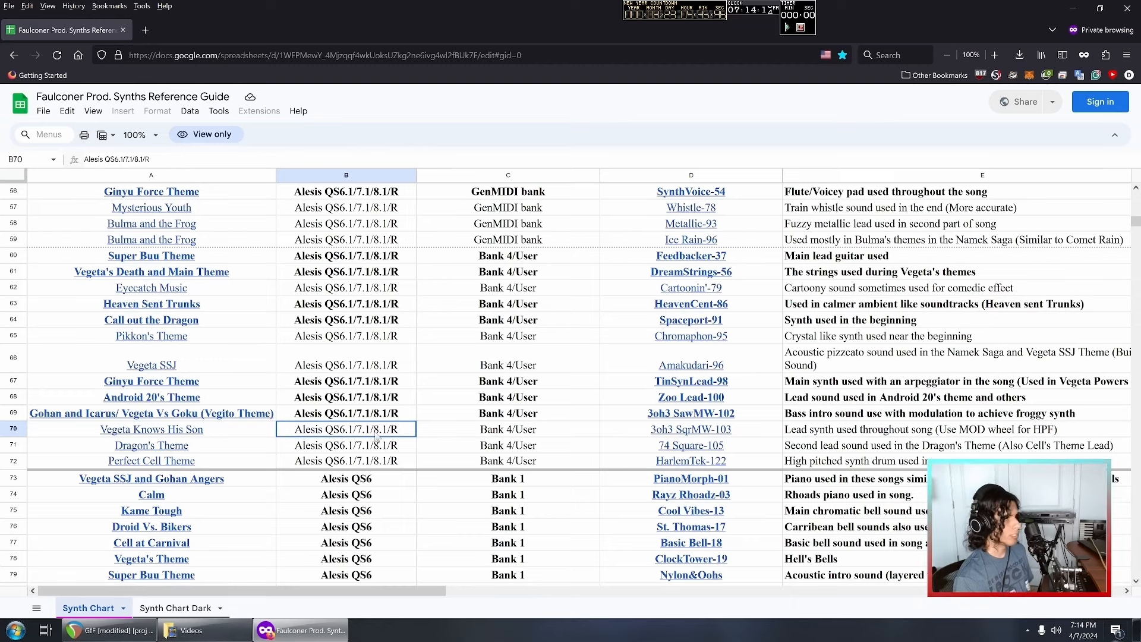
- Highlight the R model in the synthesizer entry for Vegeta Knows His Son and return to the Alesis QS6 rows
double_click(409, 428)
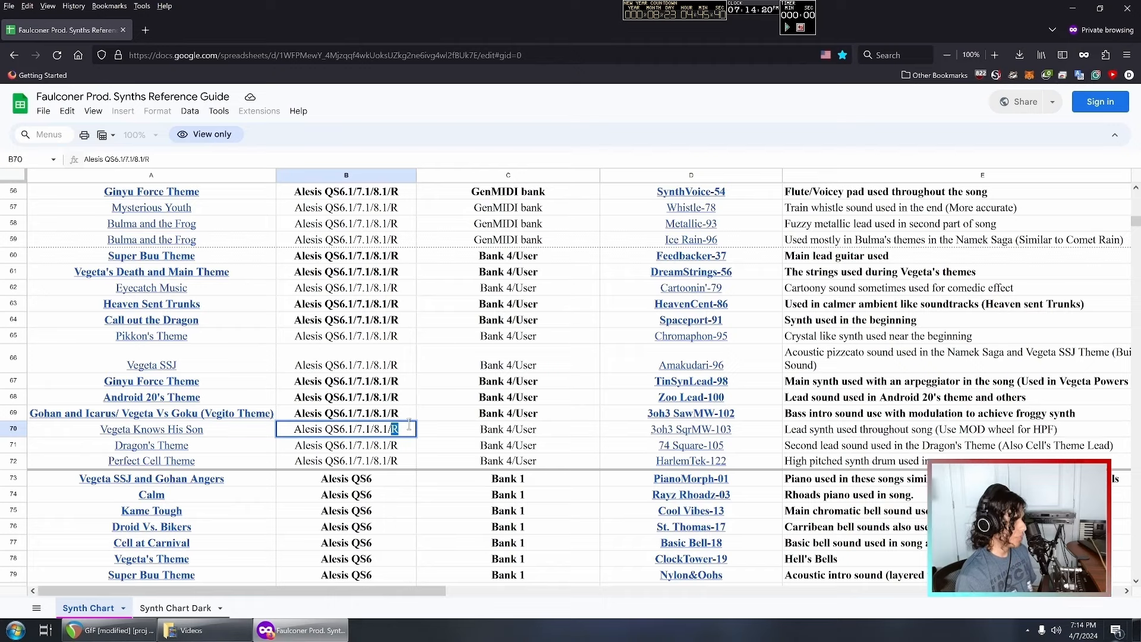
click(355, 485)
scroll(356, 484, down, 3)
click(355, 484)
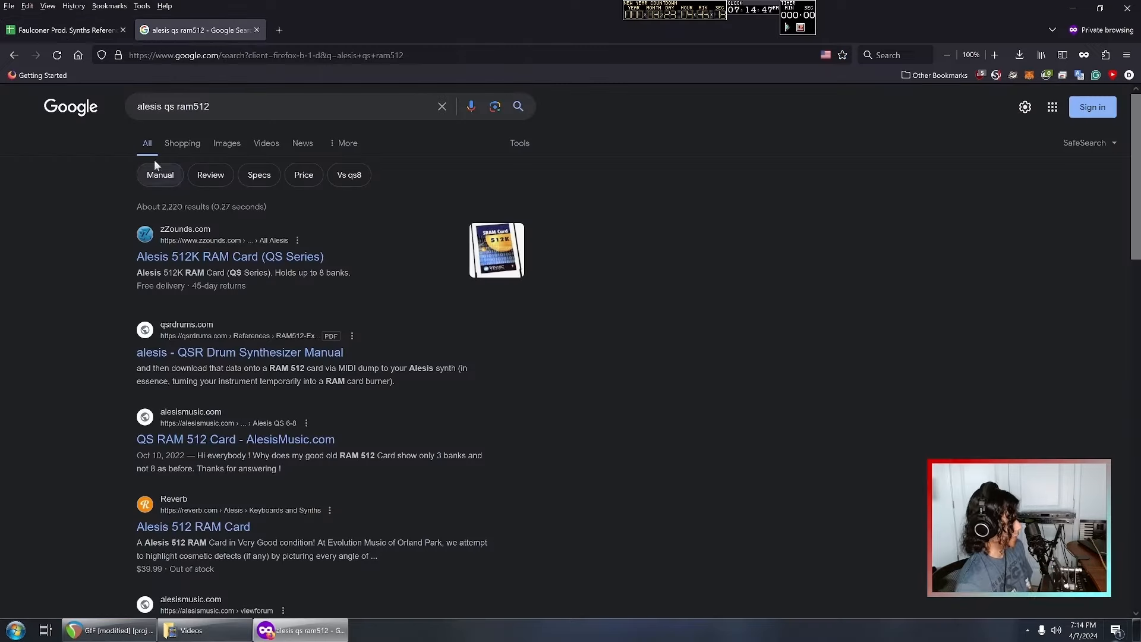
- View image results for "alesis qs ram512", inspect the RAM 512 card pictures, and close the search
click(221, 148)
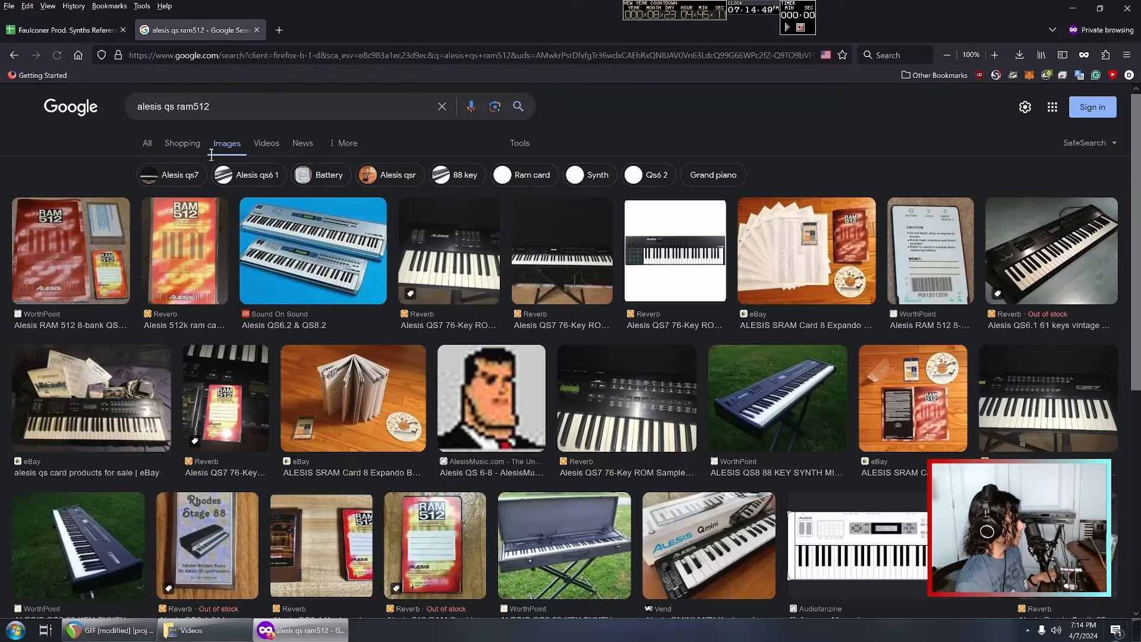
click(184, 250)
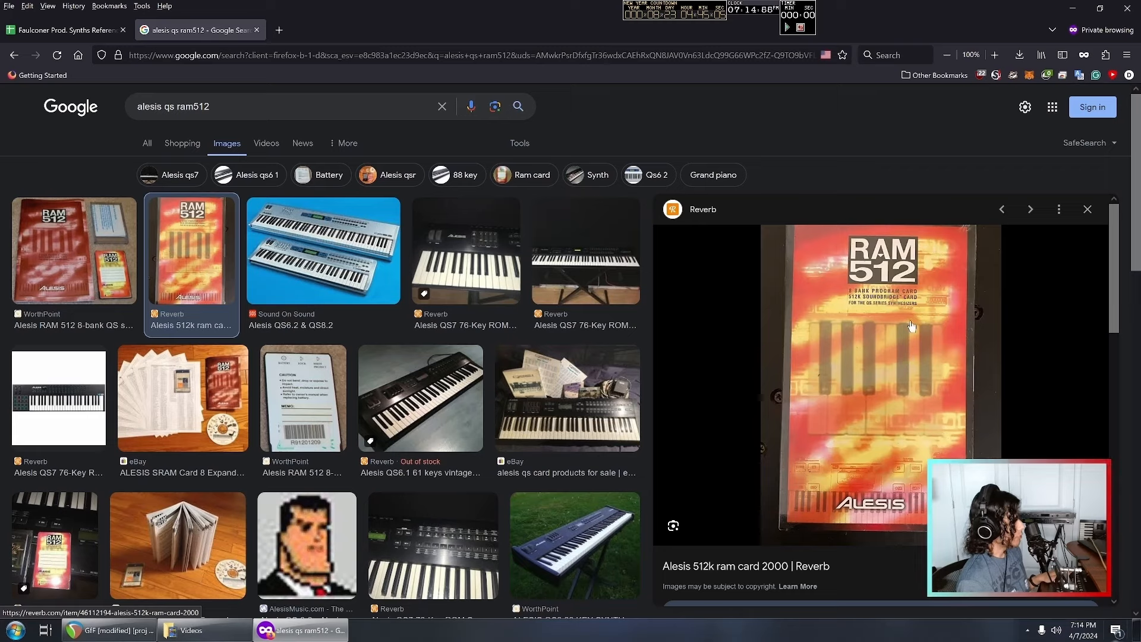
key(Left)
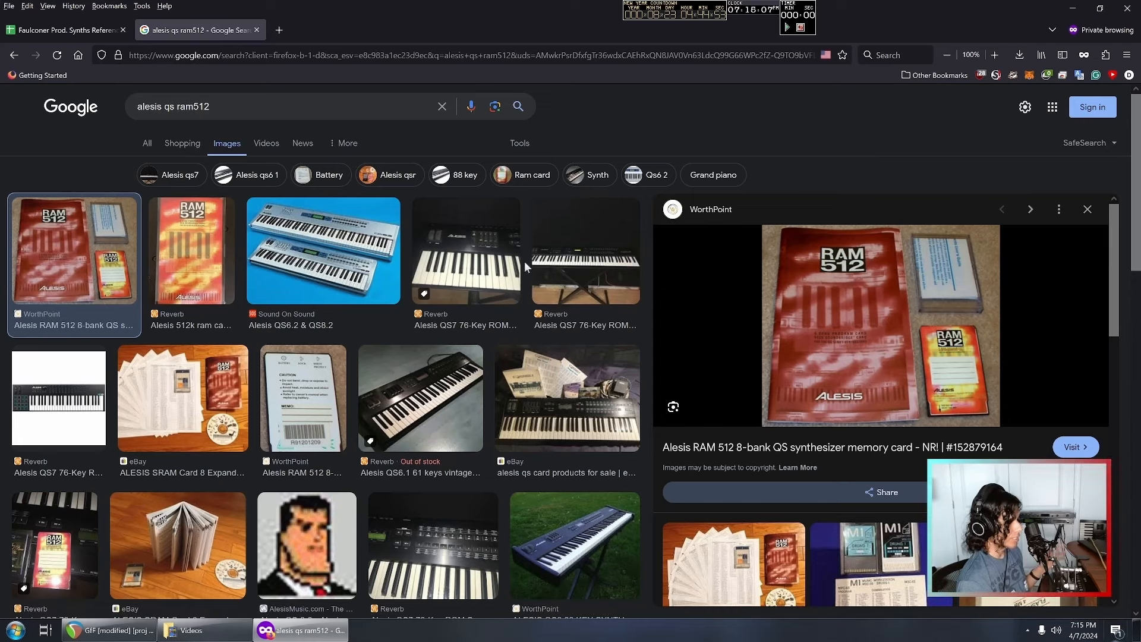
click(187, 231)
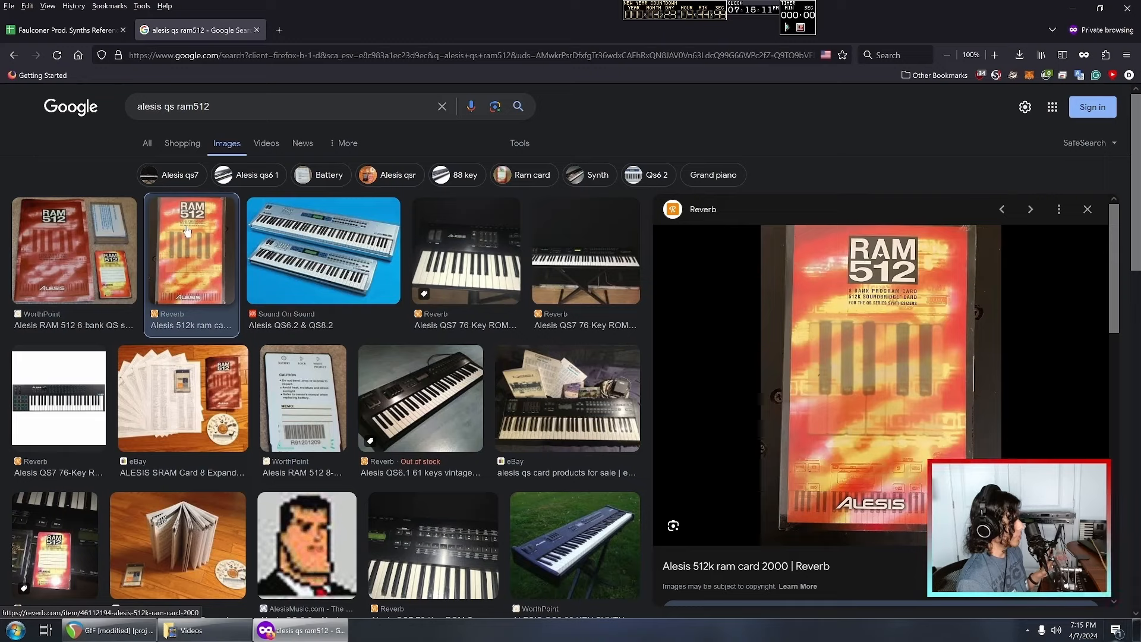
click(256, 29)
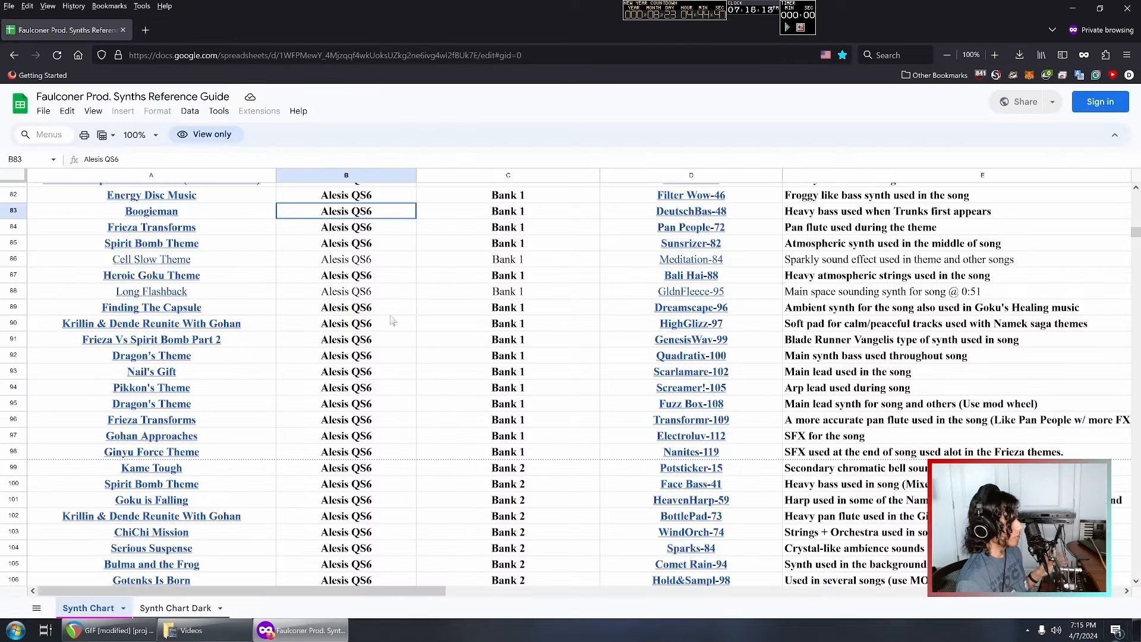
- Examine the Bank 4/User entries for both Alesis models in the chart, down to the start of the Roland S-Series rows
scroll(393, 321, up, 10)
click(381, 441)
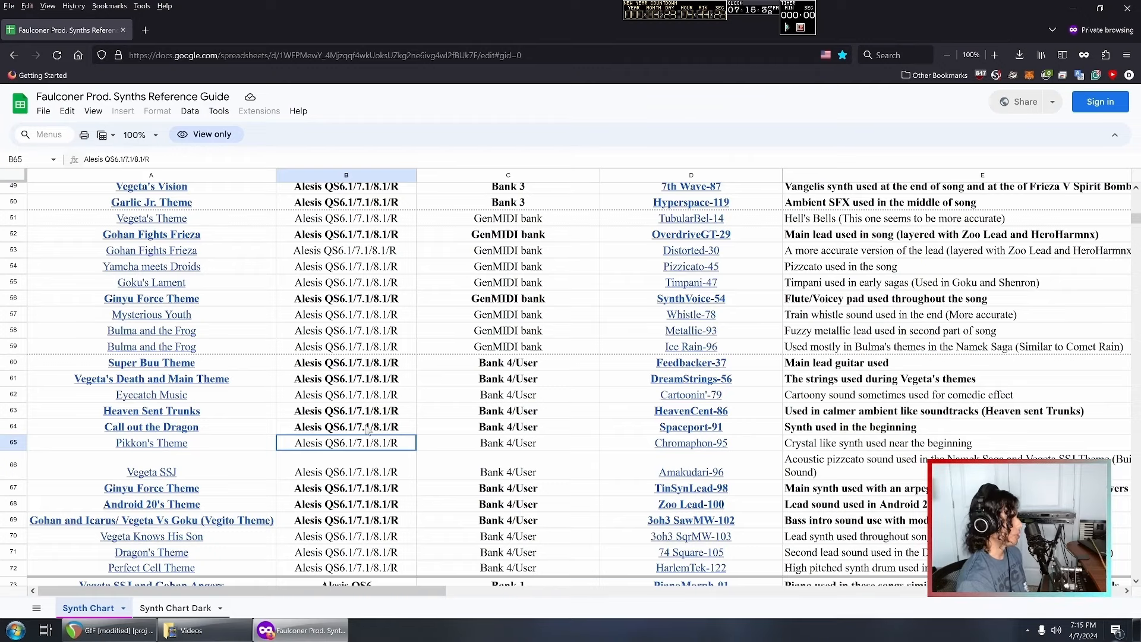
scroll(367, 427, down, 20)
scroll(378, 417, up, 6)
click(344, 360)
scroll(344, 363, up, 3)
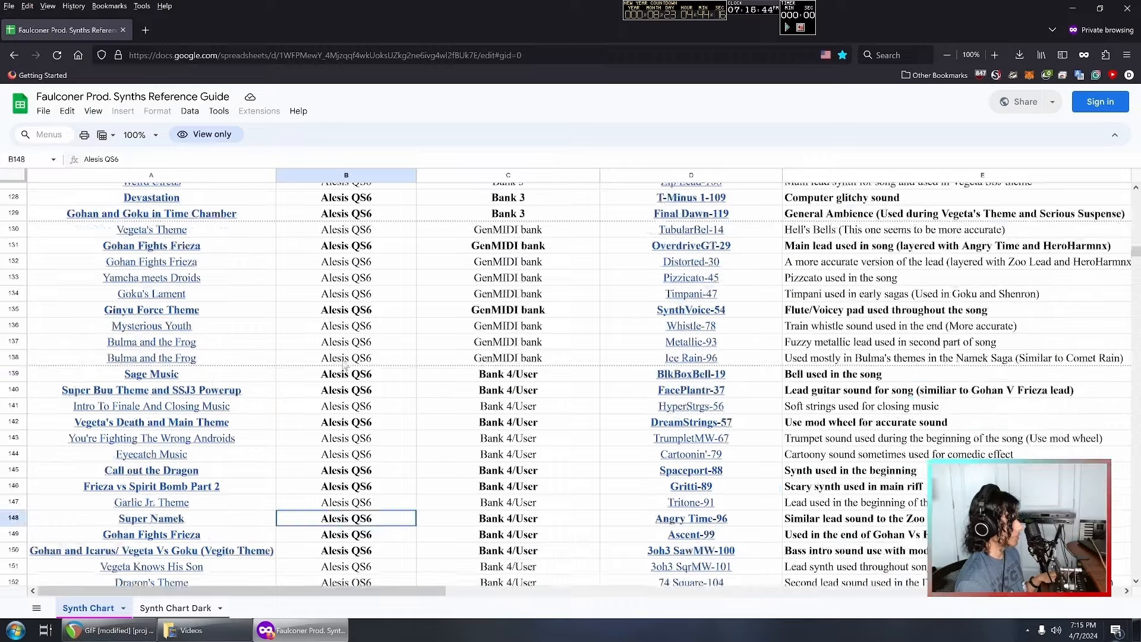
scroll(345, 366, up, 7)
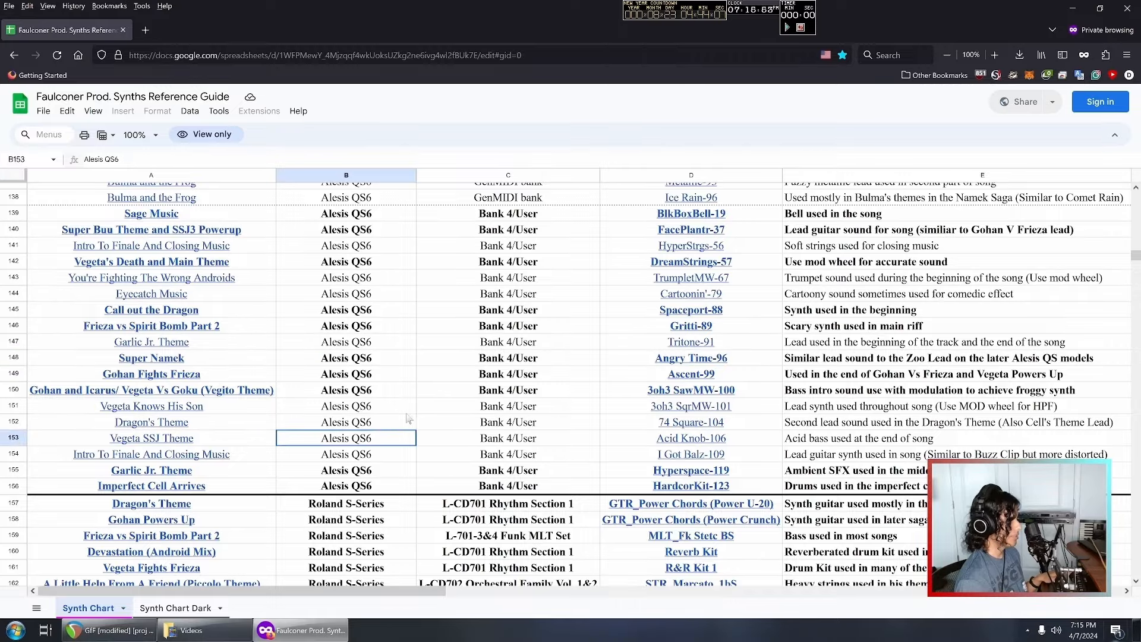
scroll(408, 418, up, 1)
scroll(387, 425, down, 3)
scroll(365, 432, up, 2)
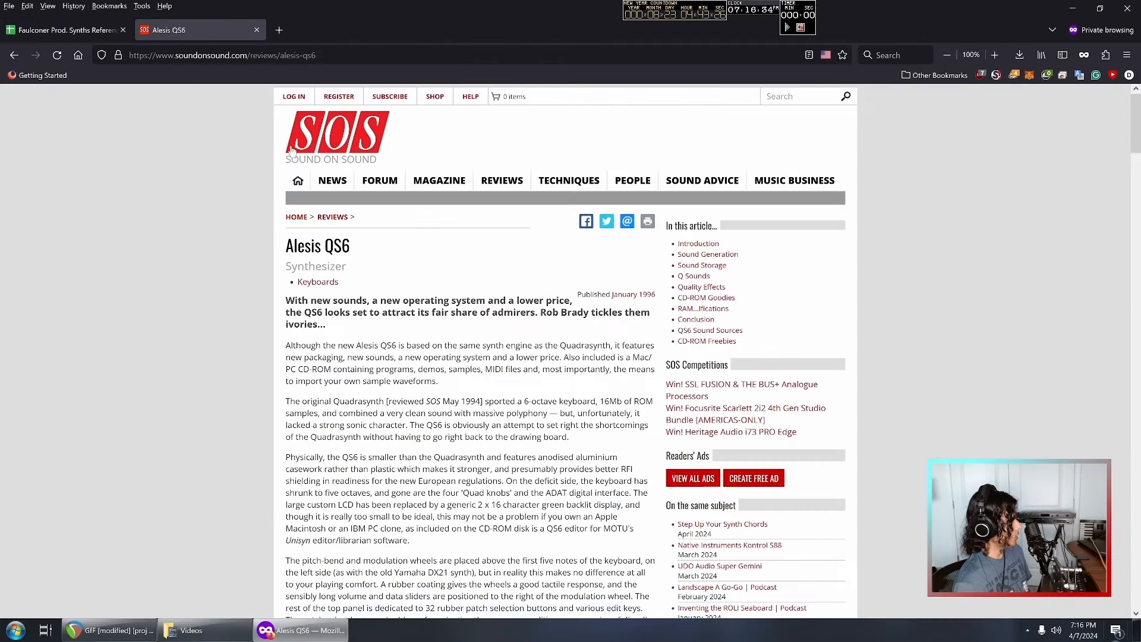
- Find the QS6 Sound Sources section in the Alesis QS6 review and examine its list of sampled devices
scroll(309, 153, down, 15)
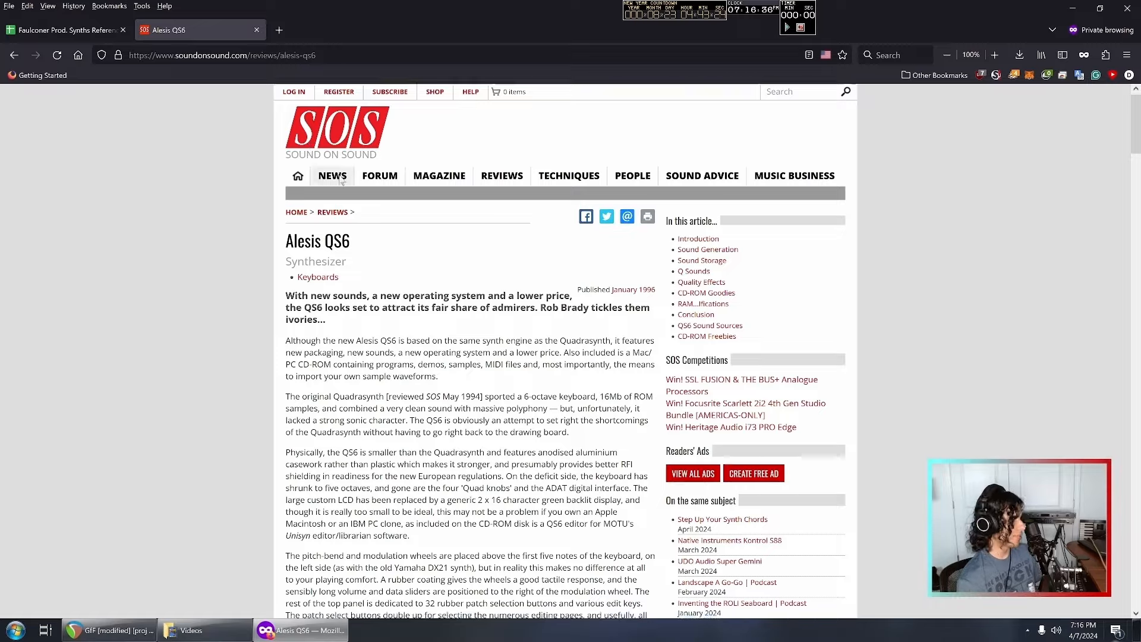
scroll(345, 177, down, 15)
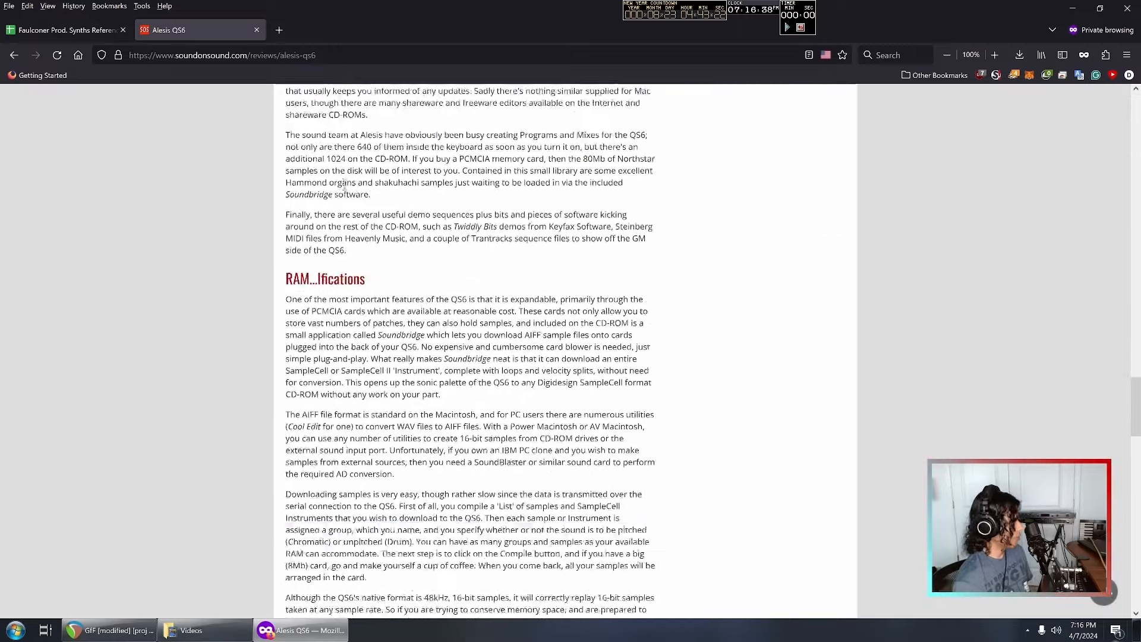
scroll(313, 326, up, 2)
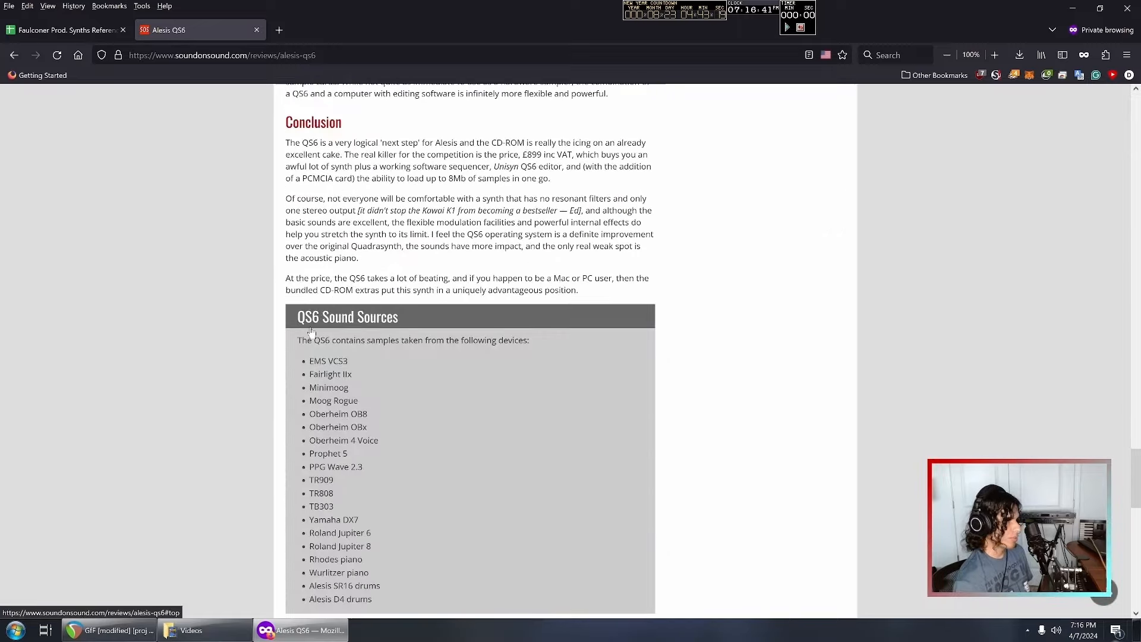
scroll(346, 423, down, 1)
drag(304, 359, 313, 414)
scroll(357, 433, down, 1)
double_click(385, 482)
scroll(314, 414, up, 2)
click(313, 413)
scroll(412, 432, down, 3)
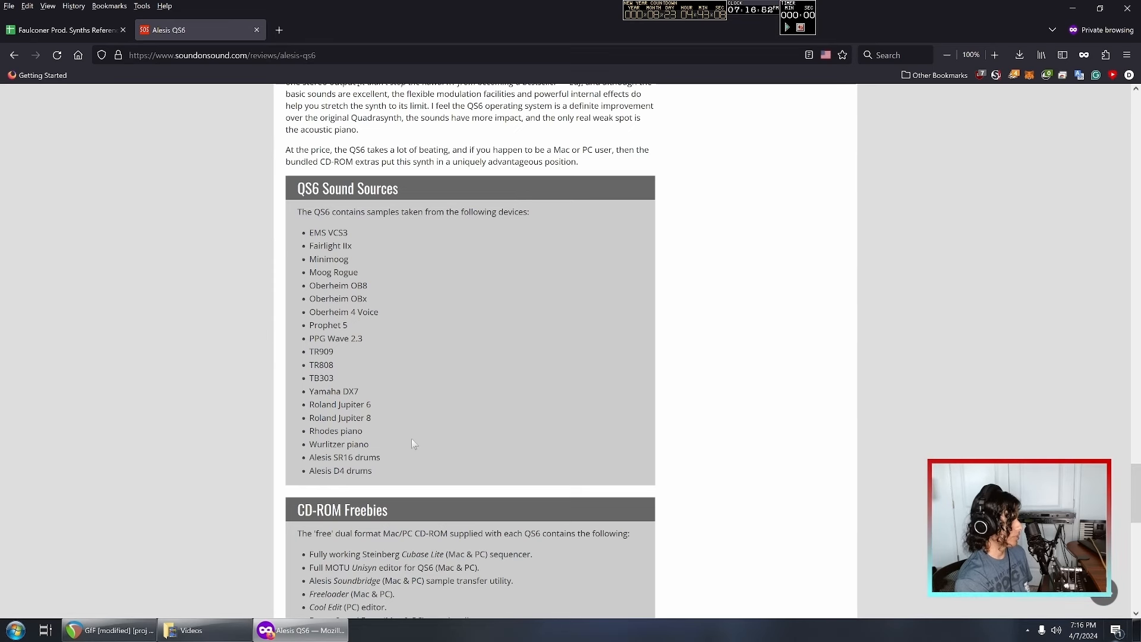
- Highlight DX7 in the sound sources list, then review the whole list of devices up to EMS VCS3
double_click(358, 390)
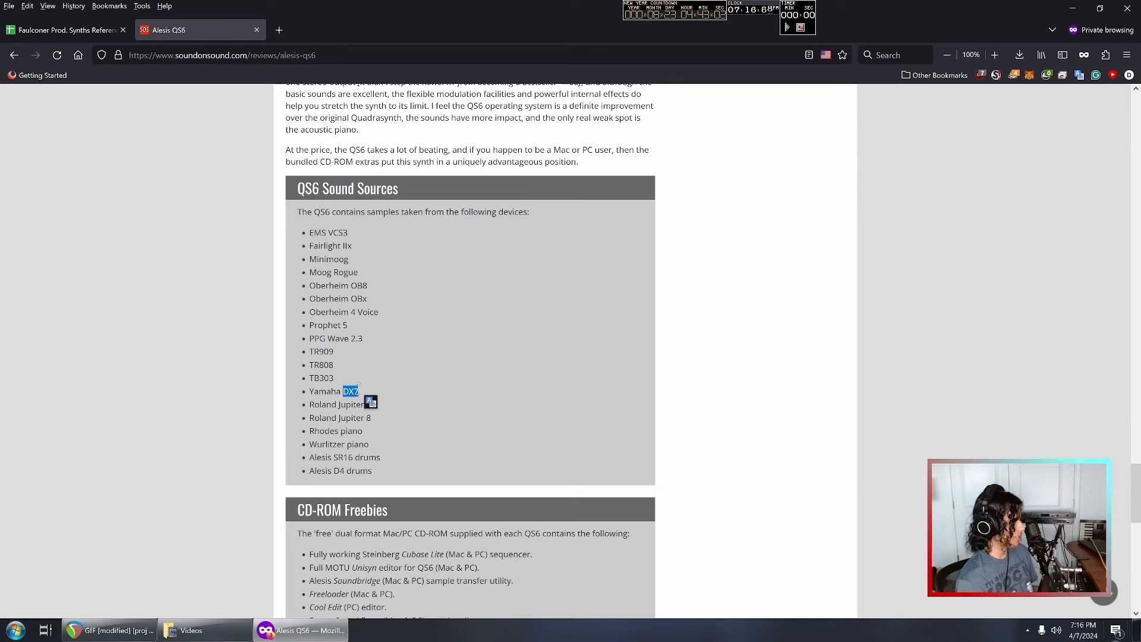
click(331, 395)
scroll(331, 394, up, 4)
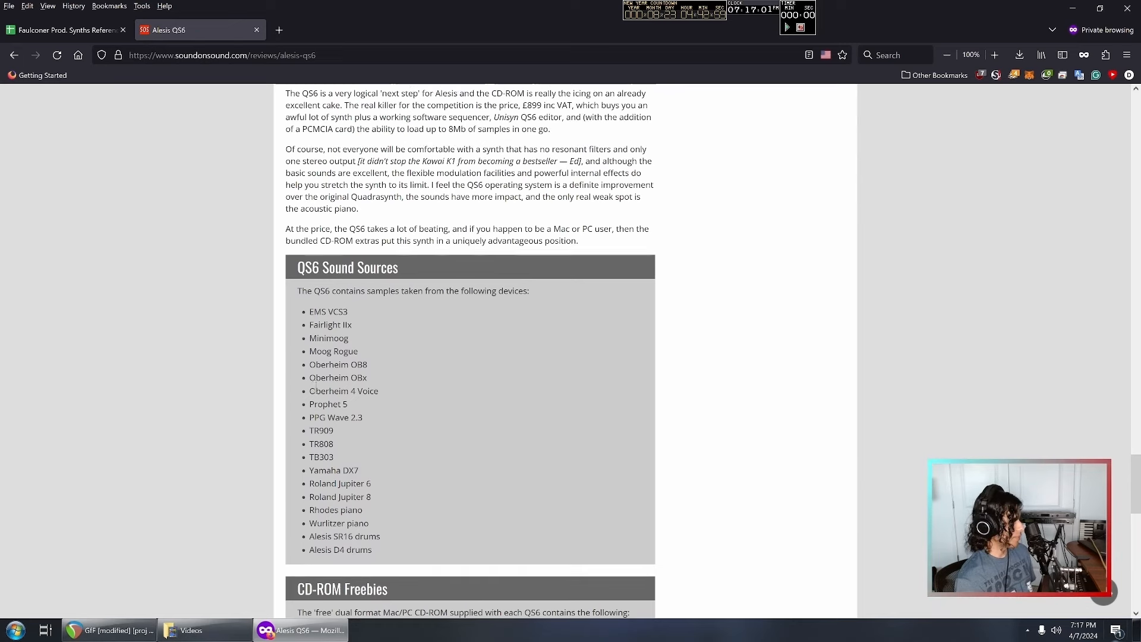
scroll(312, 364, down, 4)
scroll(312, 363, up, 2)
drag(375, 532, 312, 361)
click(321, 373)
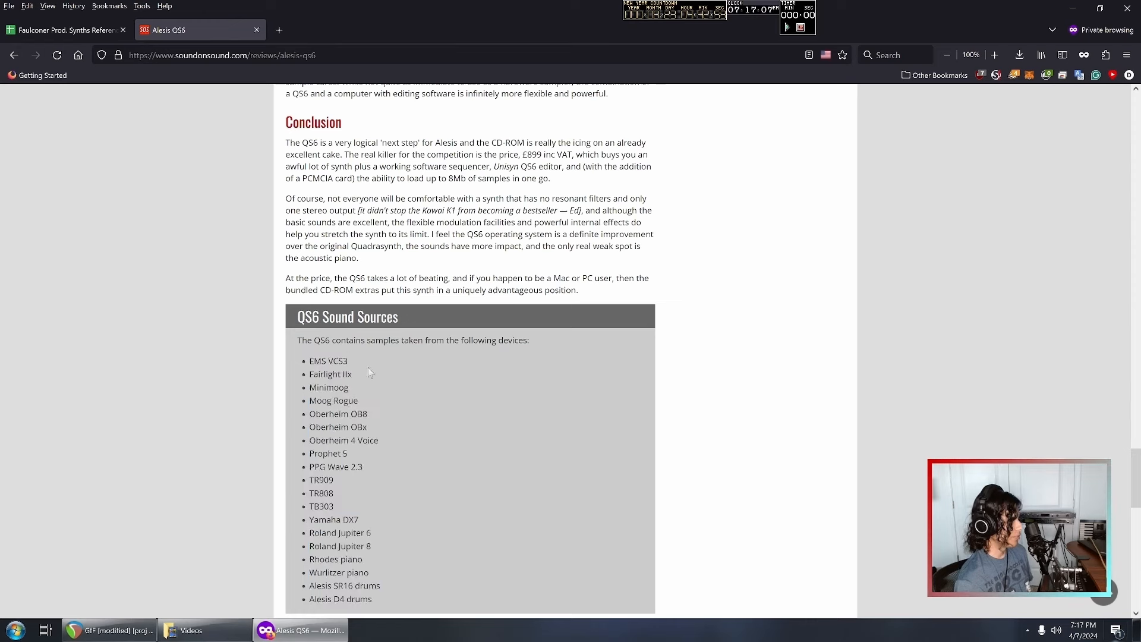
- Point out the TR909 and TR808 entries and the neighbouring synthesizers in the QS6 Sound Sources list by highlighting them
scroll(425, 405, down, 2)
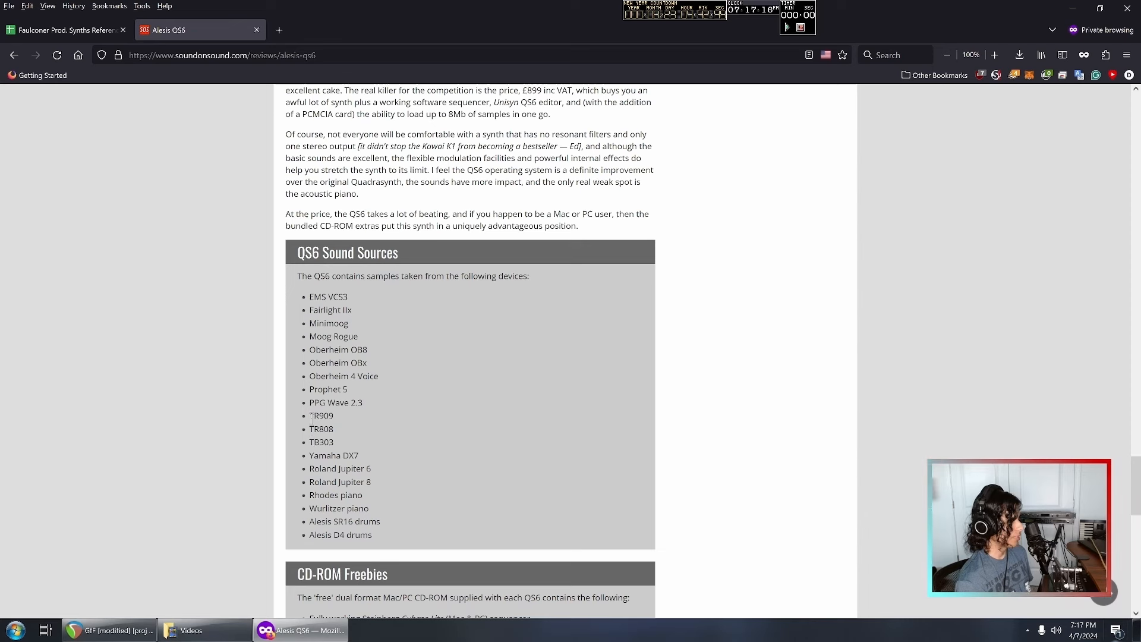
drag(310, 419, 337, 426)
click(344, 431)
drag(340, 363, 376, 458)
click(386, 449)
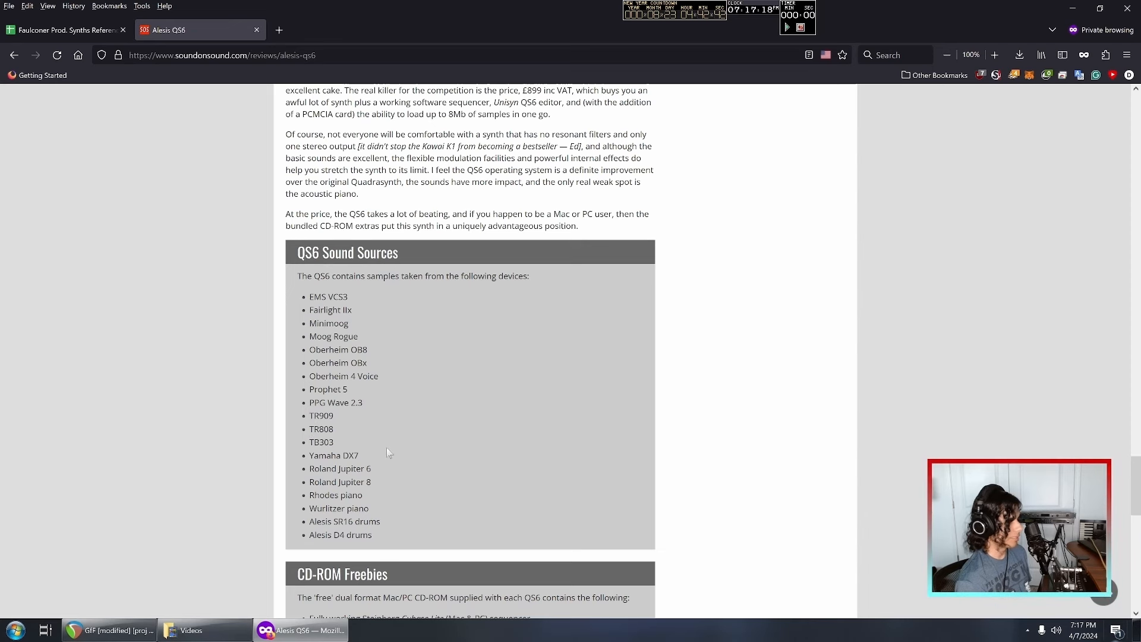
drag(300, 280, 282, 381)
click(389, 549)
click(281, 375)
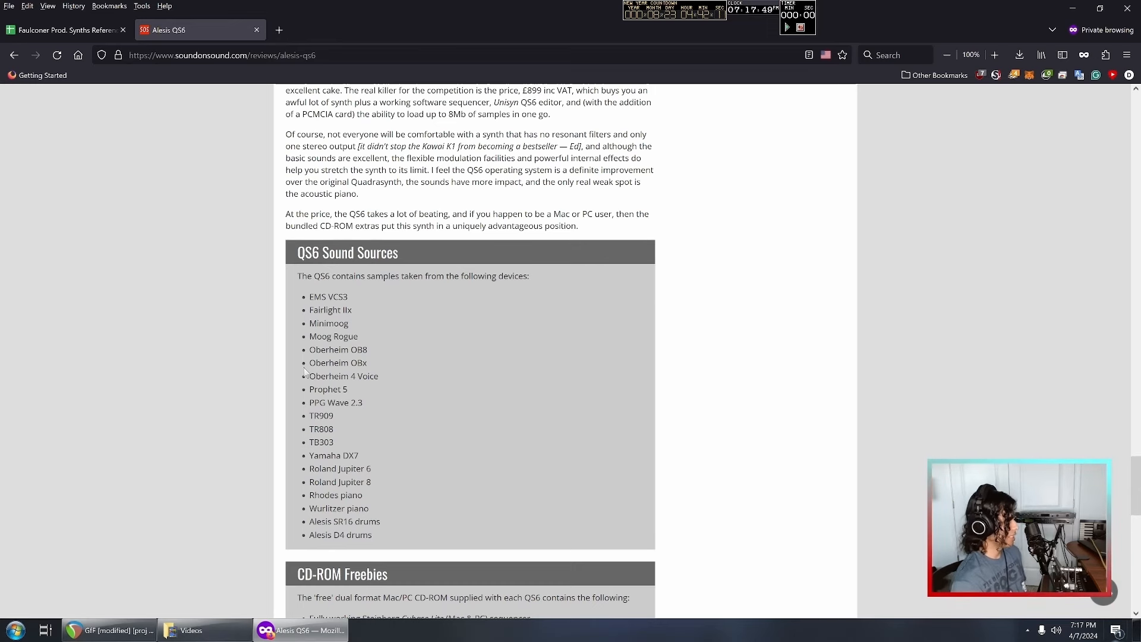
- Return to the synth chart and examine the synthesizers listed after the Alesis QS6, from Roland S-Series to Kurzweil K2500
key(ctrl+Tab)
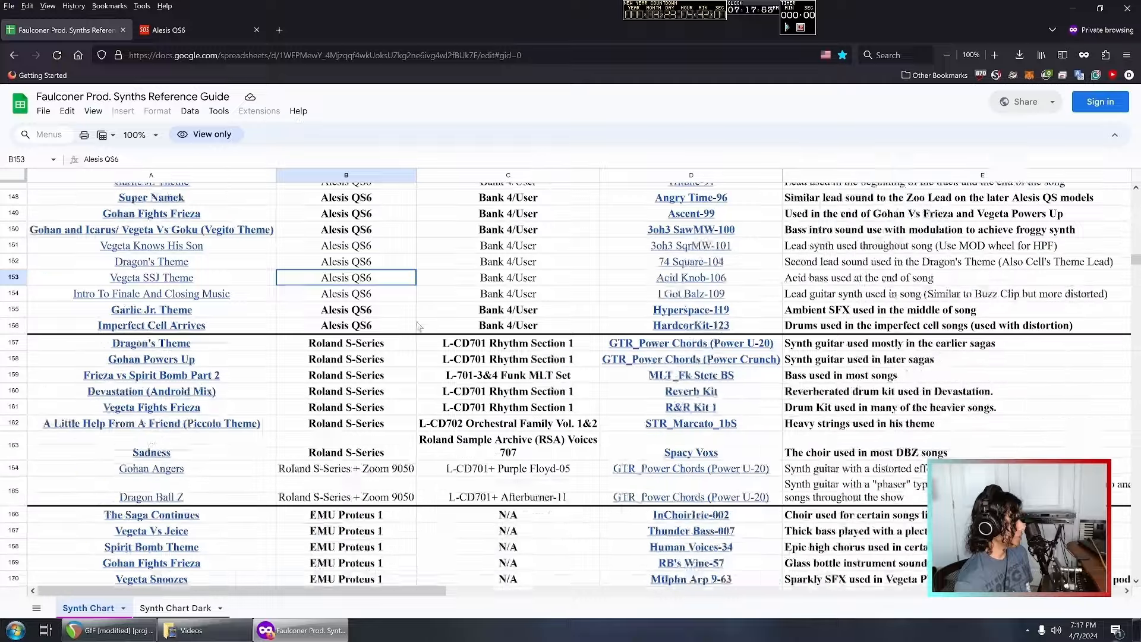
scroll(418, 325, up, 15)
scroll(360, 326, down, 9)
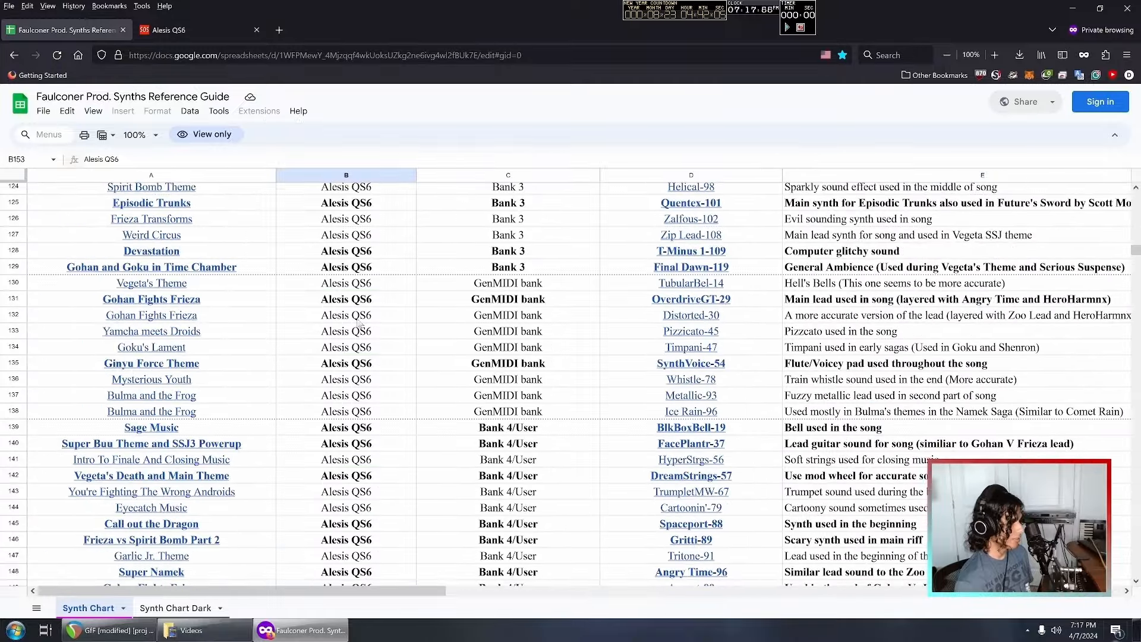
scroll(361, 325, down, 11)
click(336, 364)
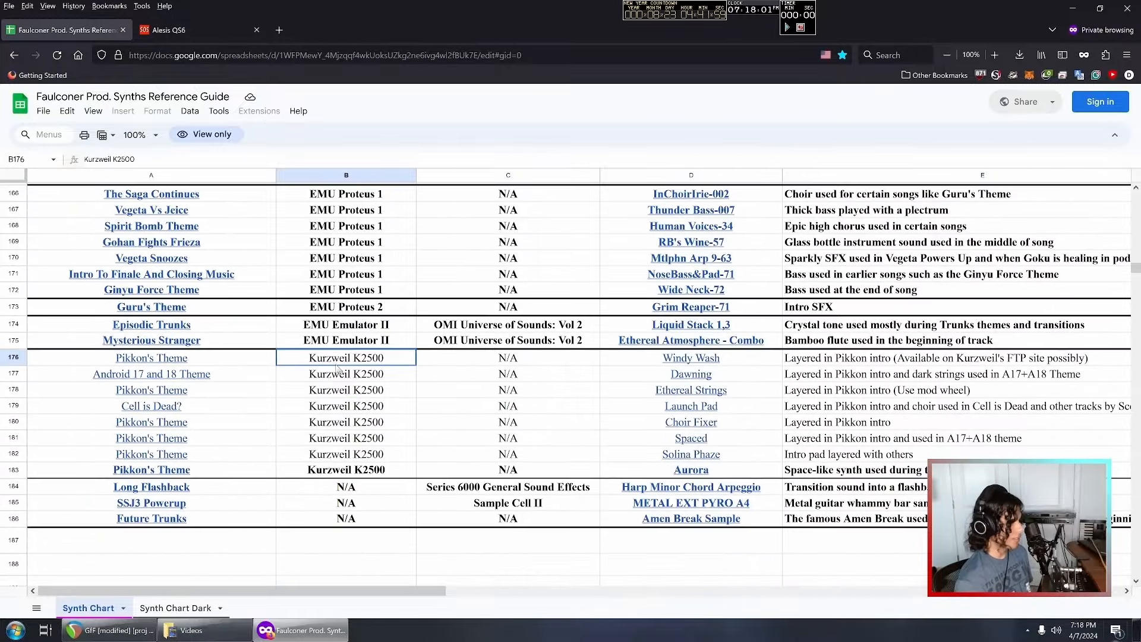
drag(336, 369, 339, 375)
scroll(338, 374, up, 5)
click(380, 312)
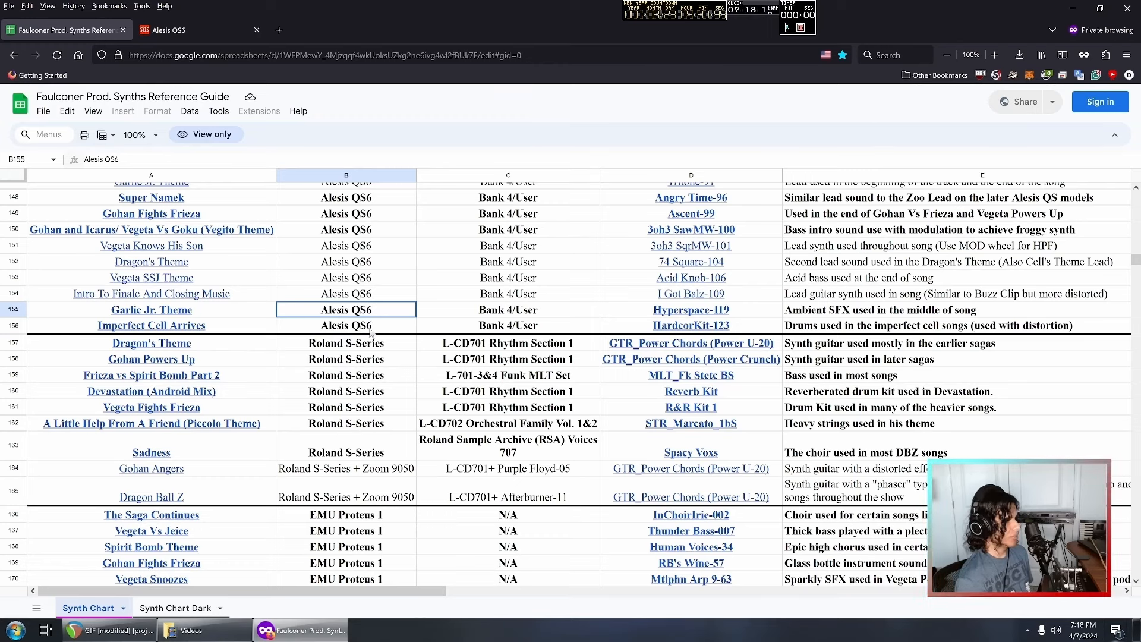
click(371, 329)
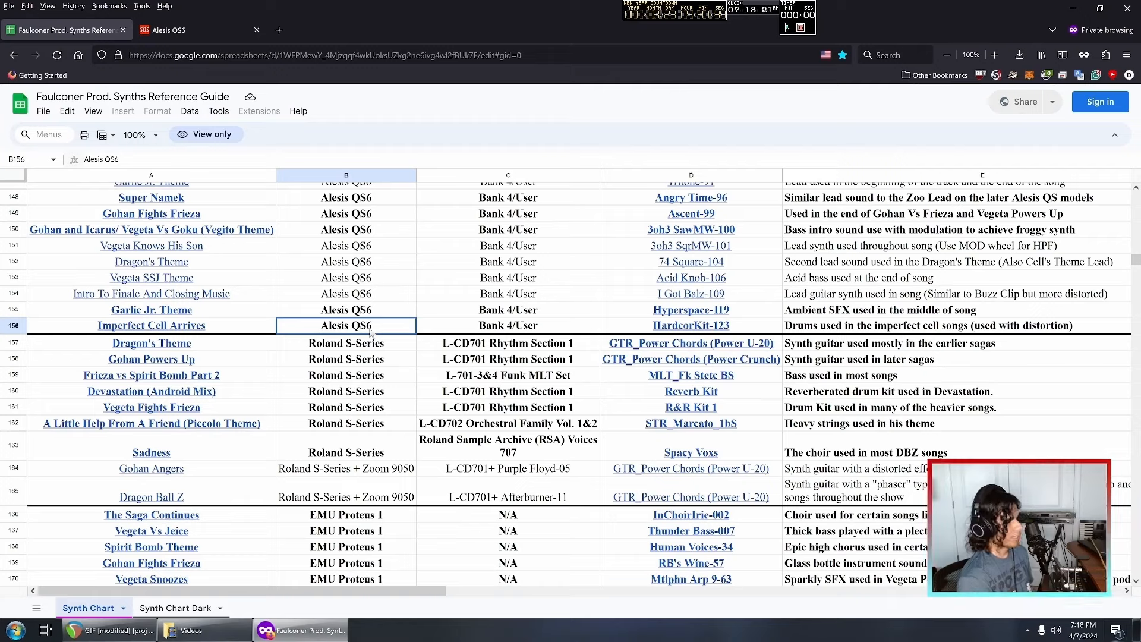
- Review the Alesis QS6.1/7.1/8.1/R and QS6 sections again across their banks to compare how much of the chart they cover
scroll(407, 326, up, 2)
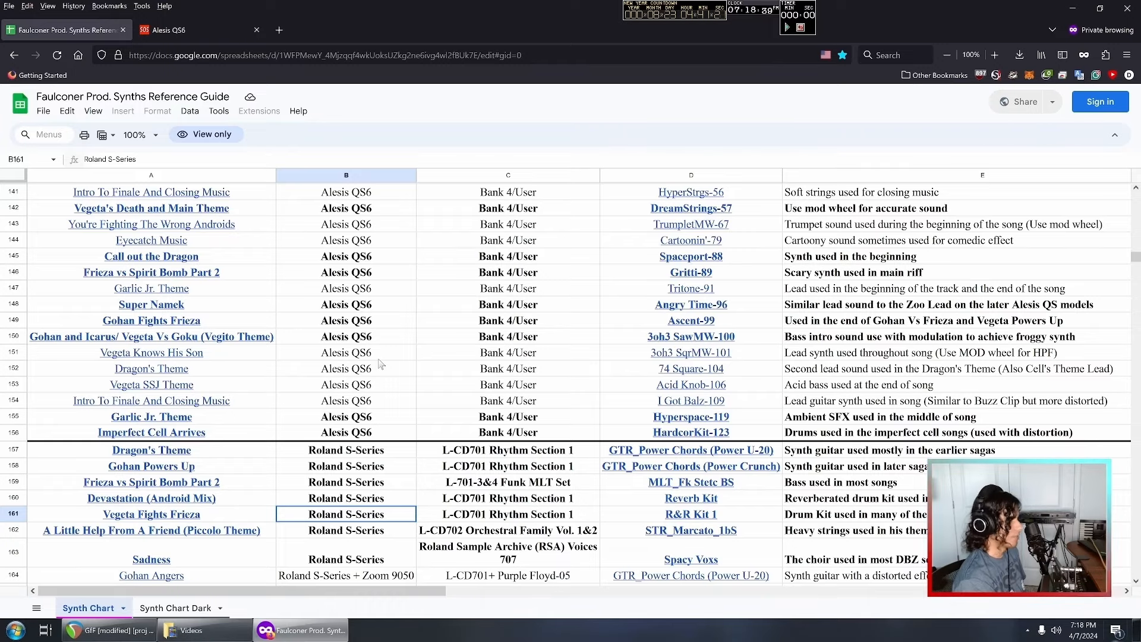
scroll(380, 362, up, 20)
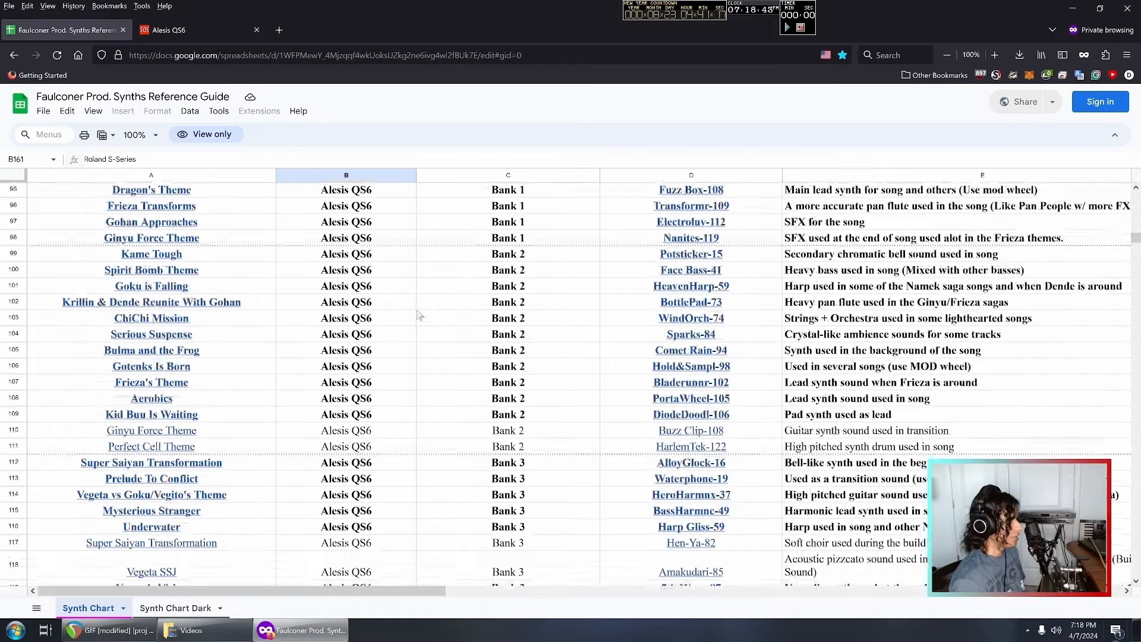
scroll(359, 302, up, 10)
scroll(365, 276, down, 20)
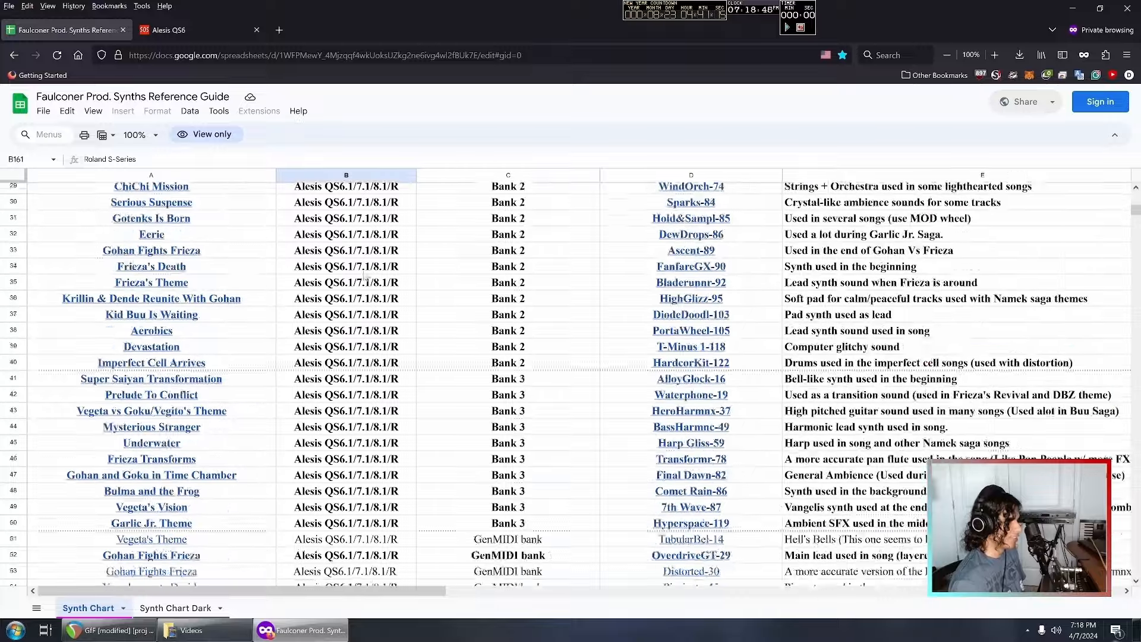
scroll(365, 277, down, 7)
scroll(438, 339, up, 10)
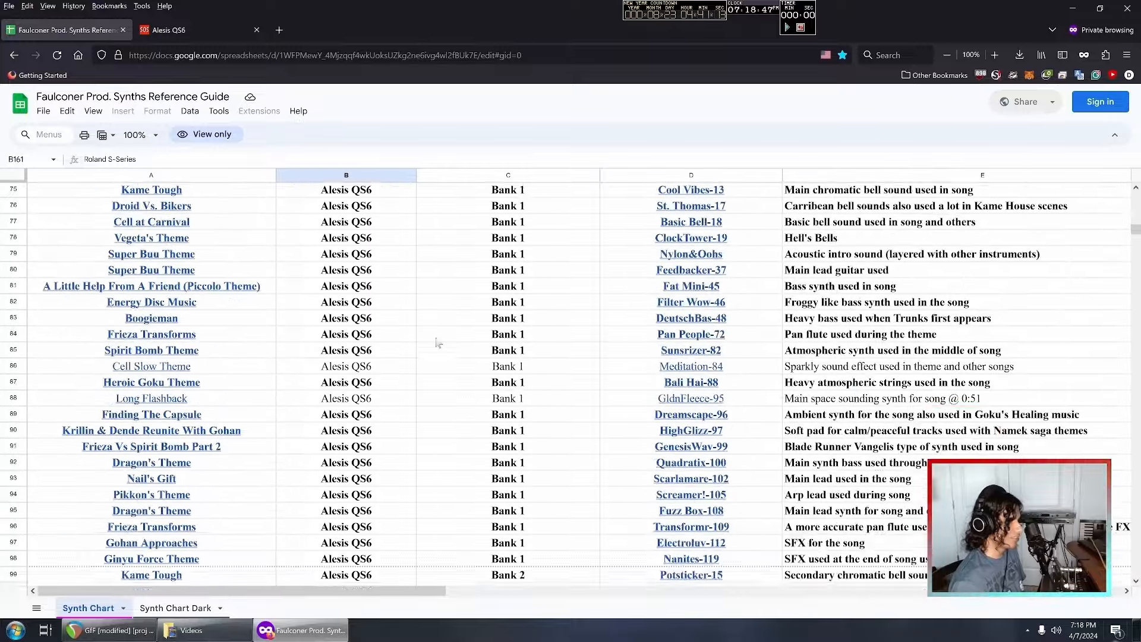
scroll(437, 343, down, 7)
scroll(437, 342, down, 3)
scroll(437, 357, up, 4)
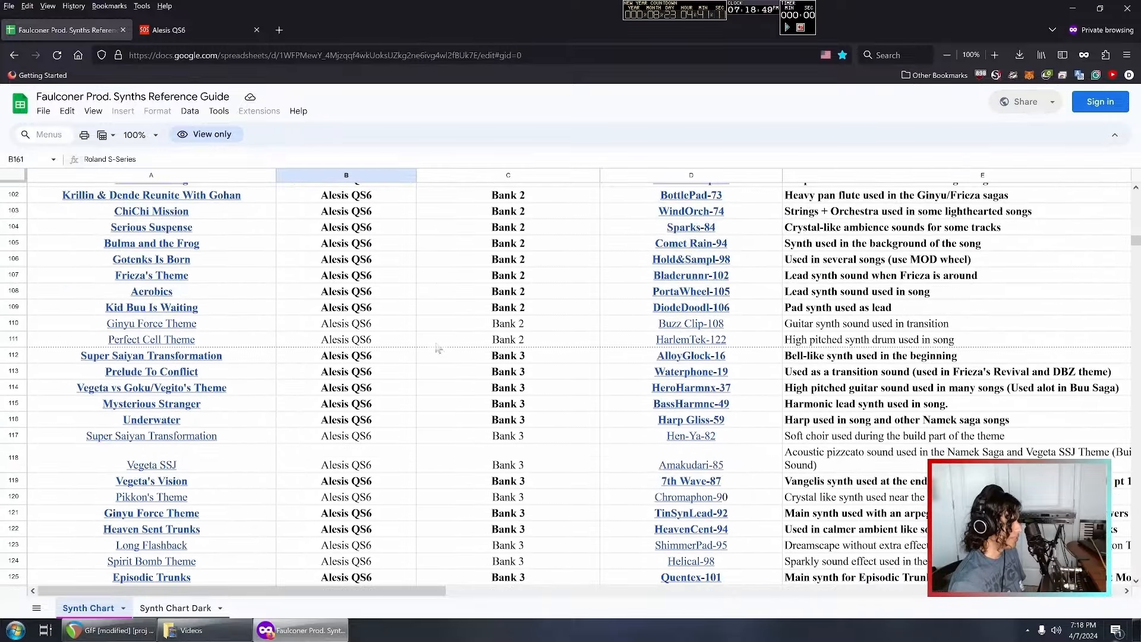
- Open the Extra Patch Info link from the chart and review its list of NanoSynth, QS6 and QEssence programs
scroll(437, 376, up, 10)
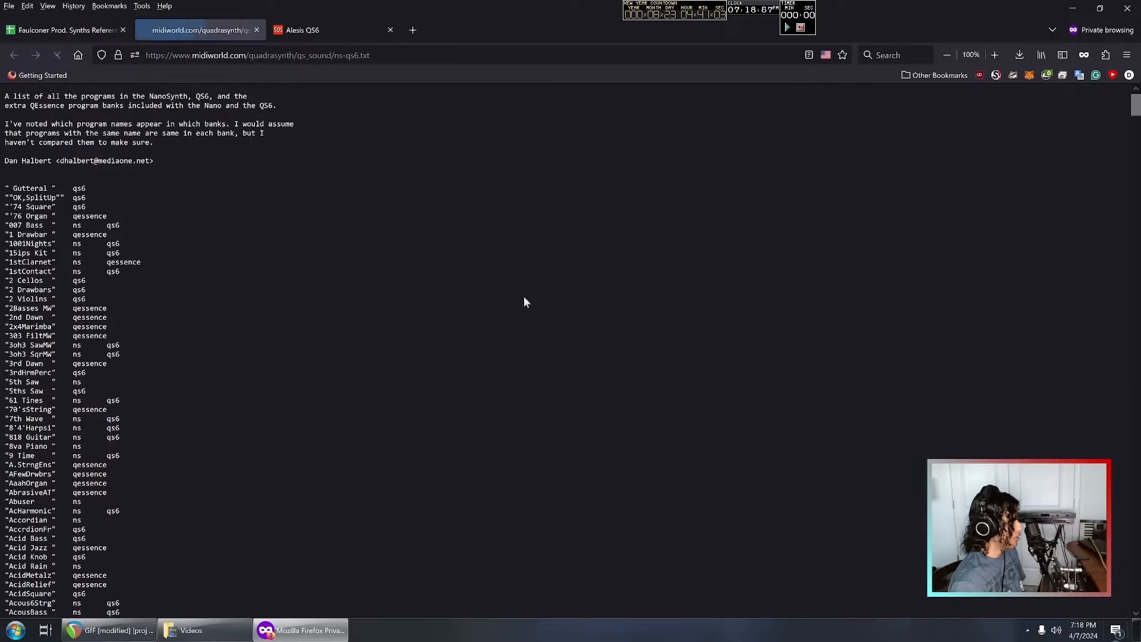
drag(81, 308, 115, 327)
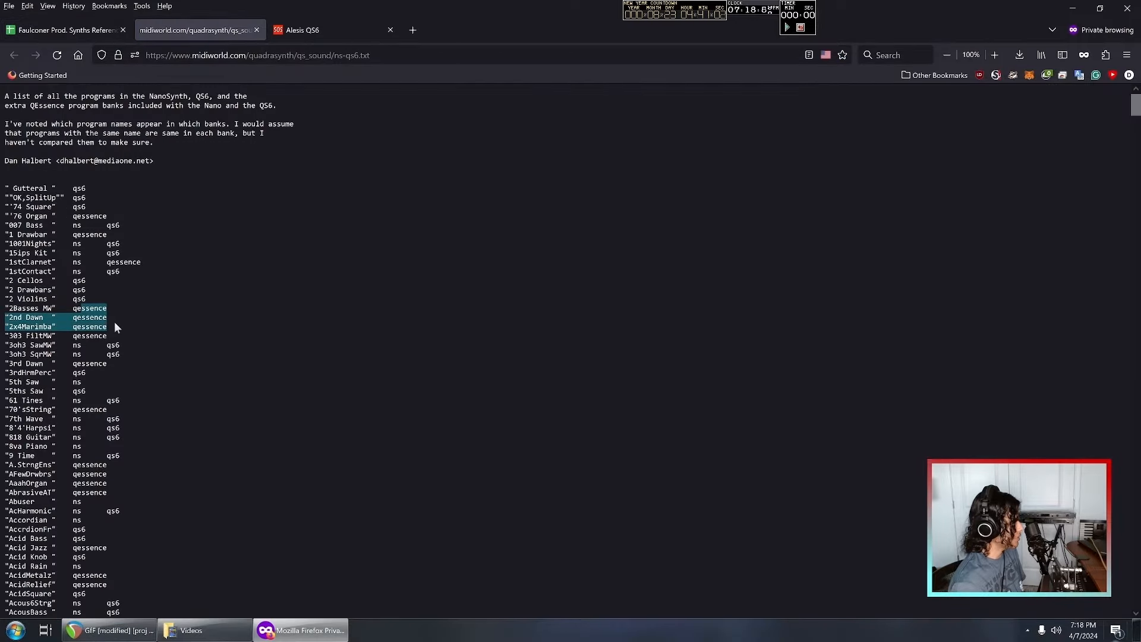
click(113, 246)
middle_click(100, 277)
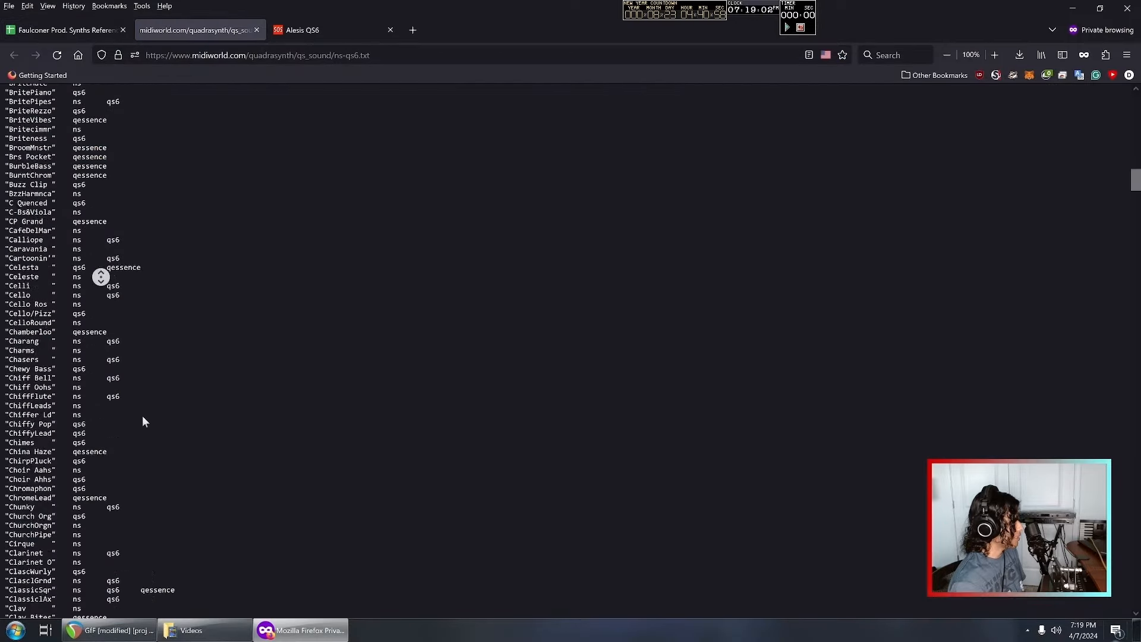
middle_click(128, 415)
middle_click(123, 379)
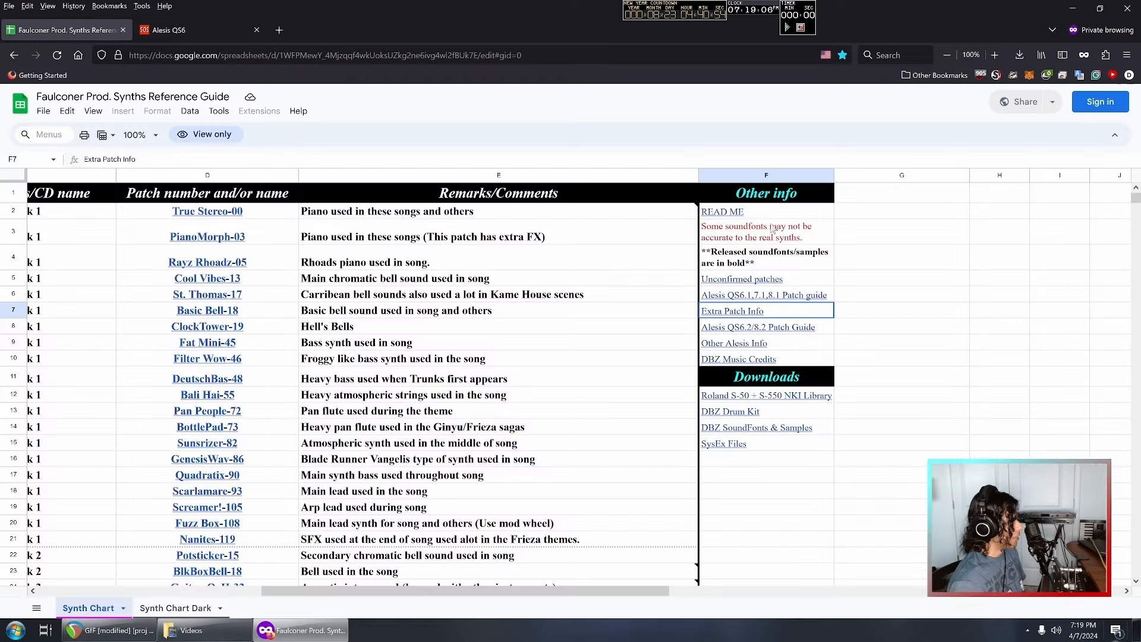
- Return to the chart's Downloads section and open the DBZ SoundFonts & Samples link, going into its Alesis Sounds folder
click(734, 380)
click(744, 429)
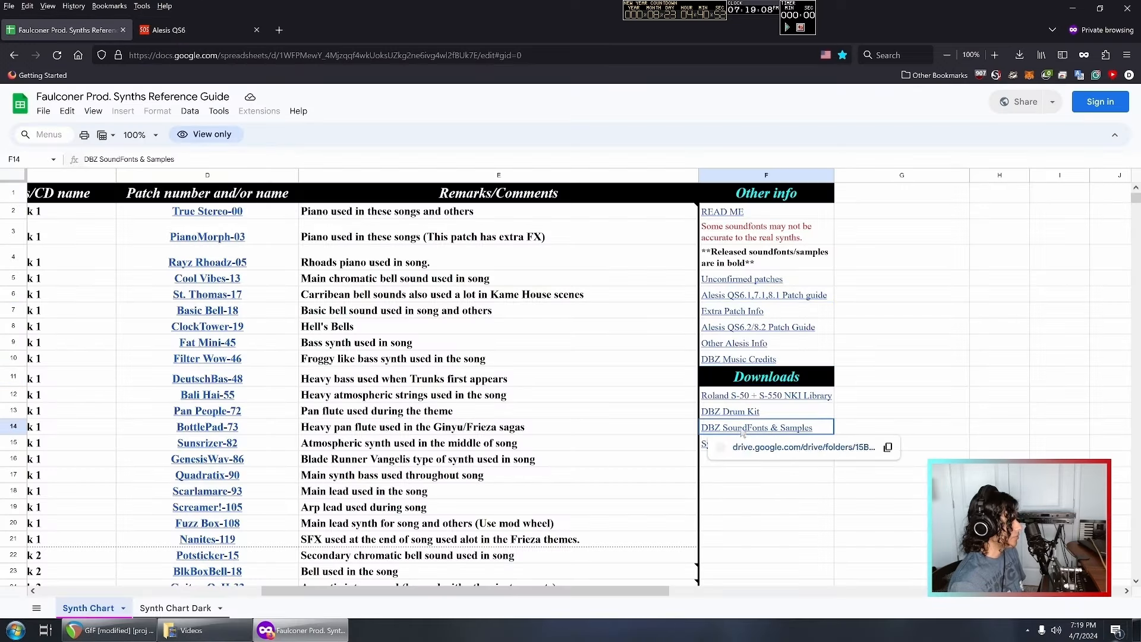
click(818, 448)
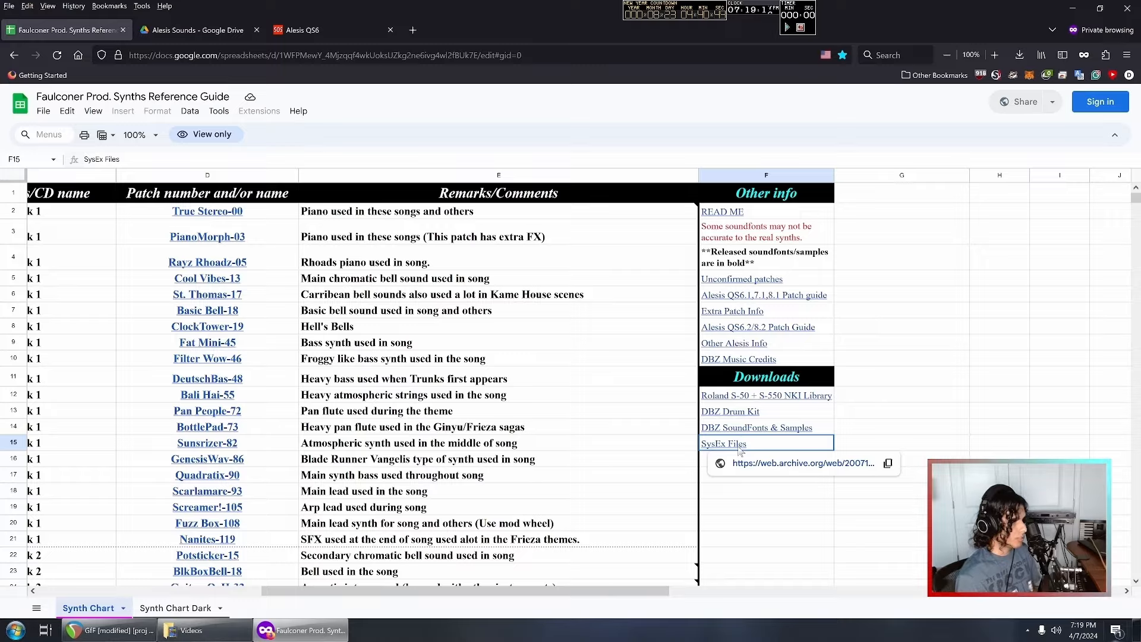
- Open the SysEx Files download link to view the archived Alesis preset files page
click(796, 463)
click(48, 6)
click(43, 30)
click(163, 31)
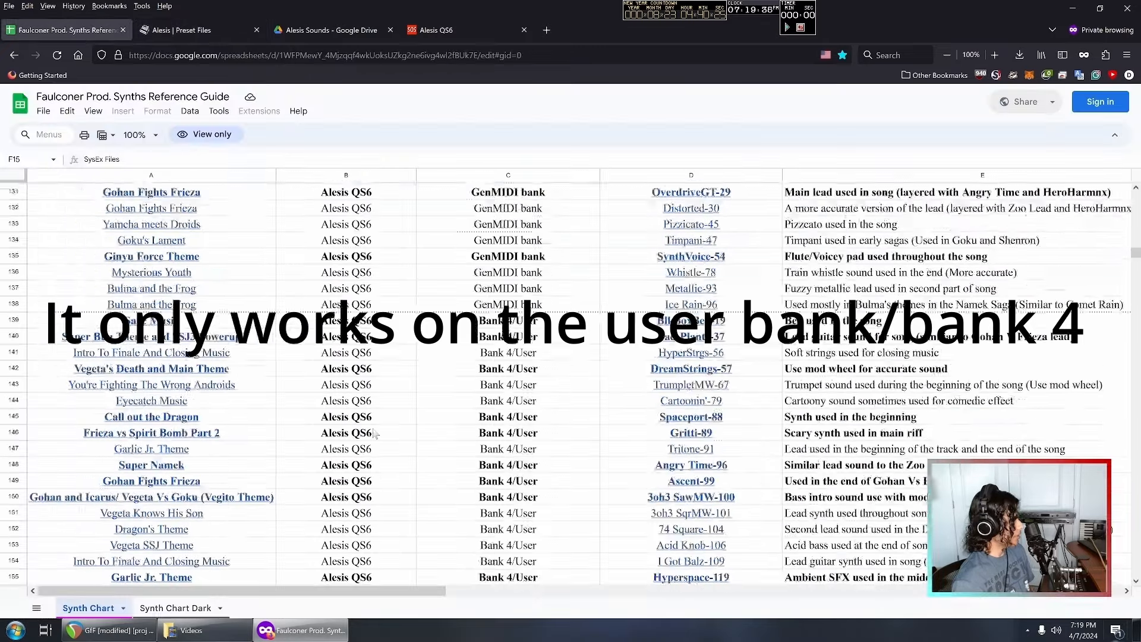
- Return to the synth chart, find the Roland S-Series section and point out its synth entries
scroll(373, 434, up, 5)
scroll(373, 433, down, 10)
scroll(374, 434, down, 2)
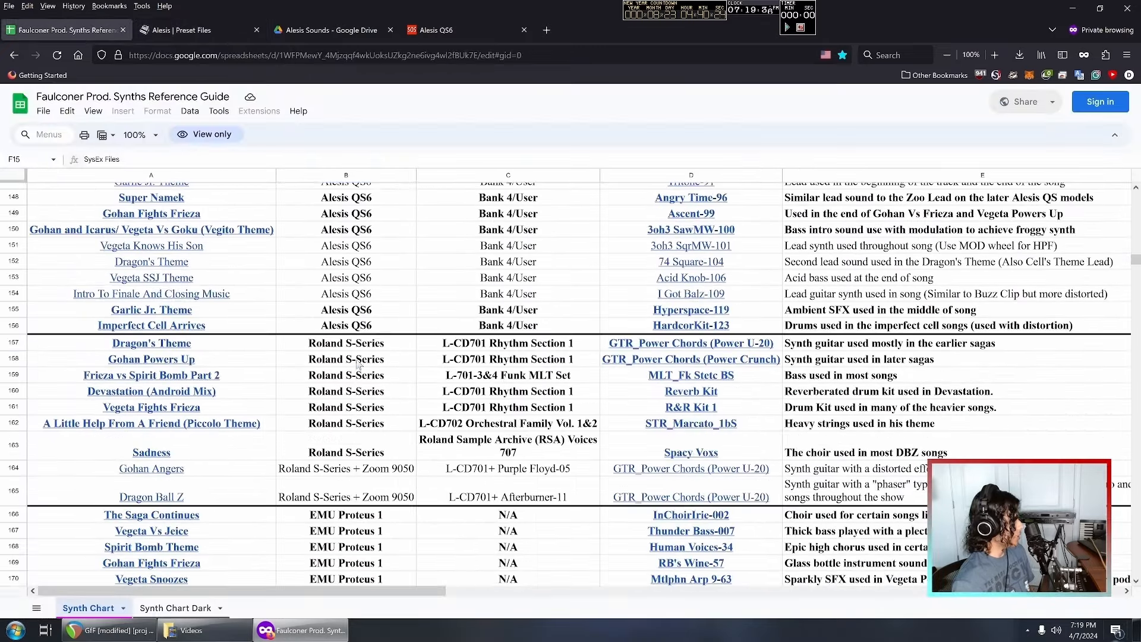
drag(359, 357, 360, 376)
click(358, 455)
- Point out the Roland CDs L-CD701 Rhythm Section 1, L-CD702 Orchestral Family Vol. 1&2 and Roland Sample Archive (RSA) Voices 707
drag(493, 423, 514, 407)
click(478, 393)
click(515, 425)
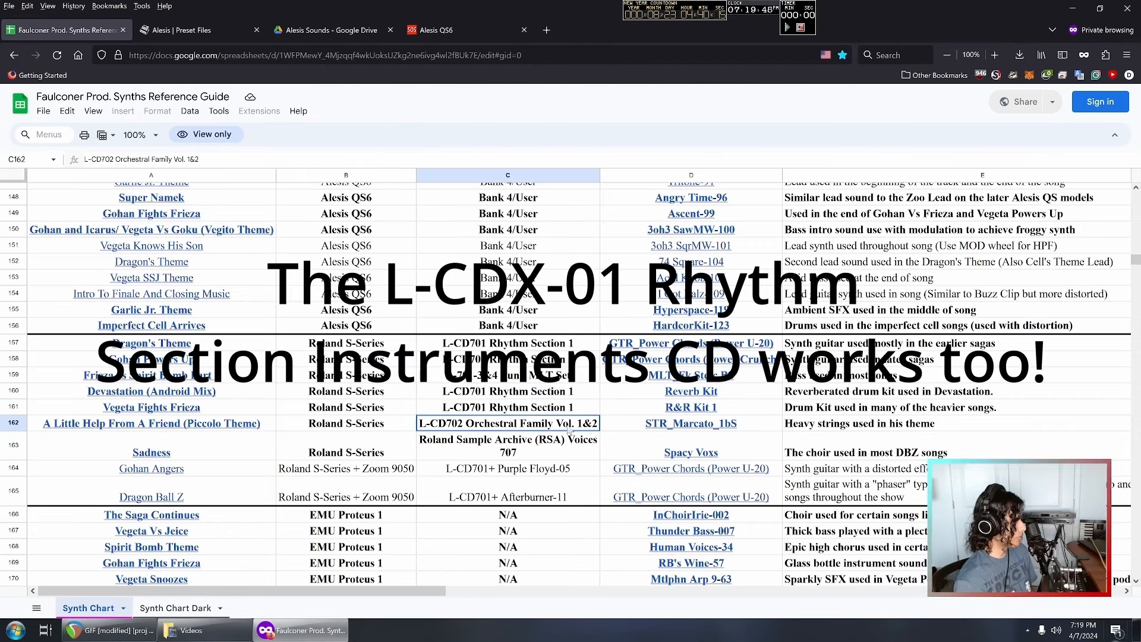
click(552, 452)
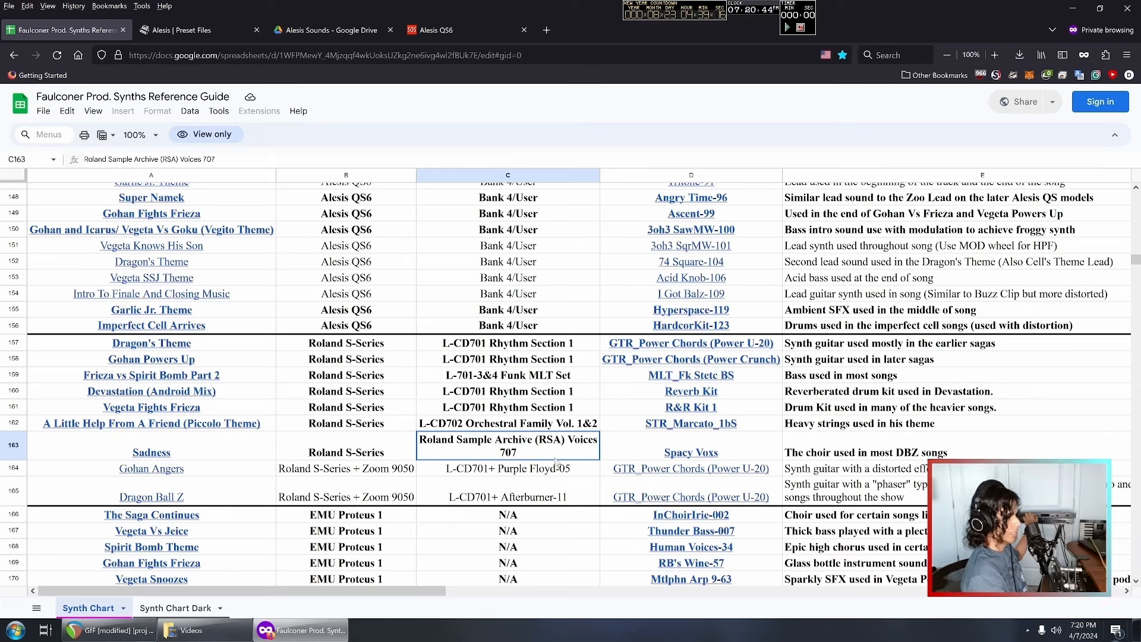
click(485, 345)
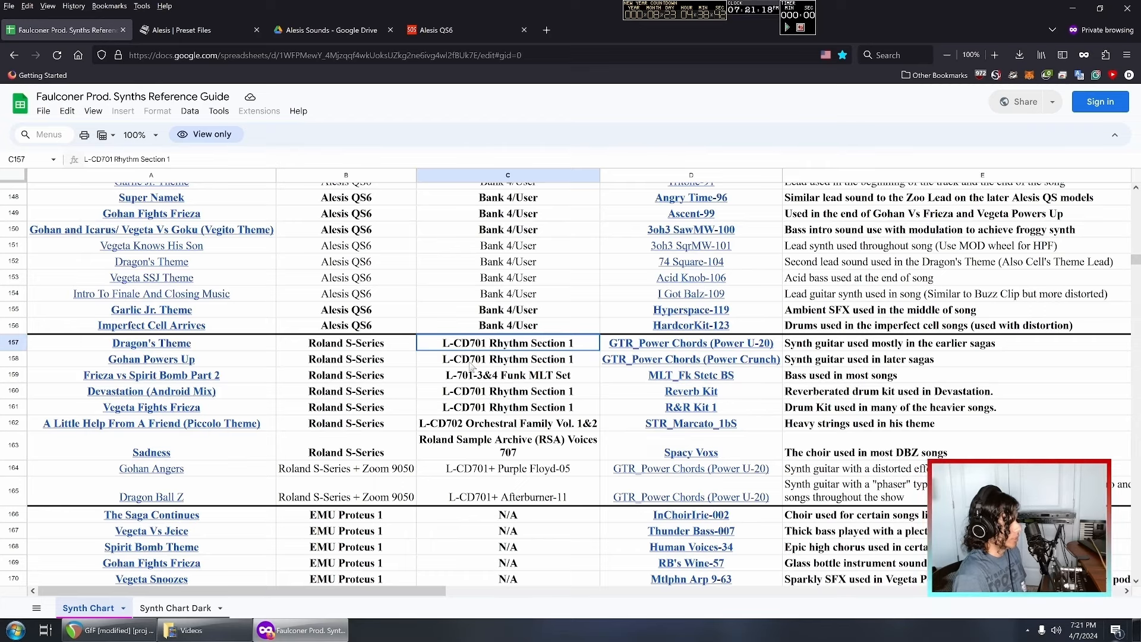
- Go from the Devastation (Android Mix) CD entry to the Roland S-Series + Zoom 9050 entry for Gohan Angers
scroll(470, 365, down, 1)
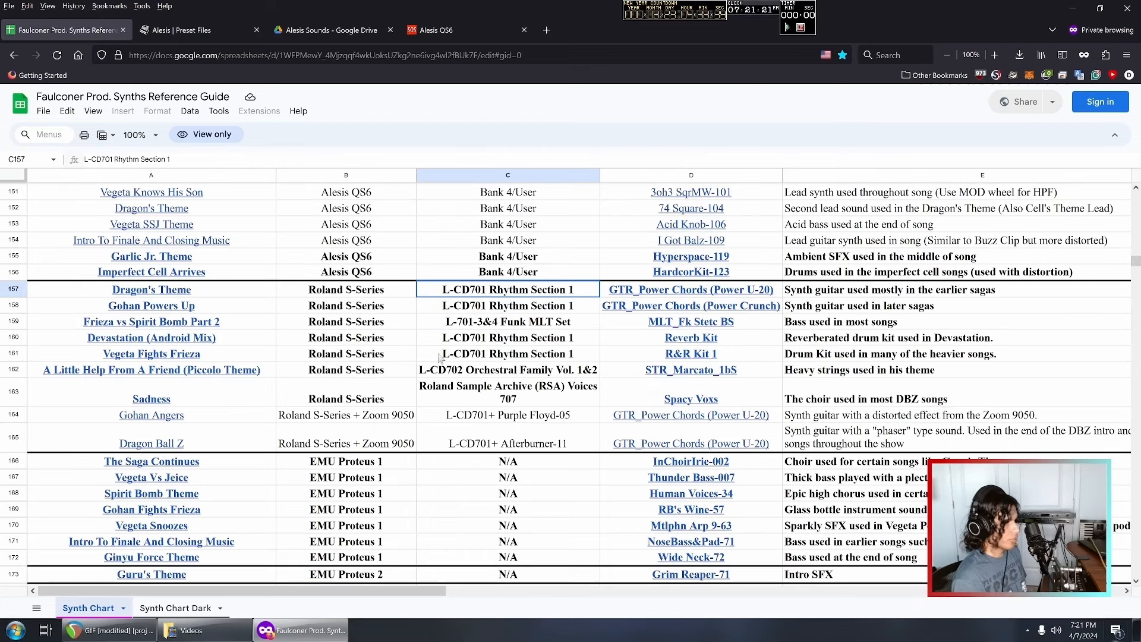
click(564, 338)
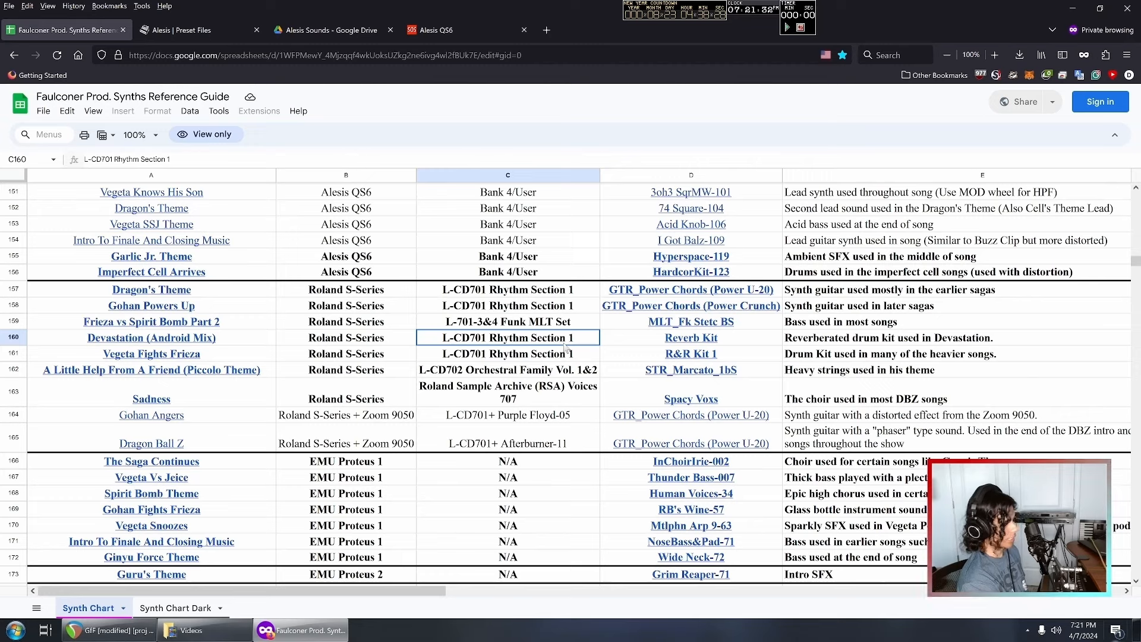
key(Left)
key(Down)
key(Down)
key(Down)
key(Down)
key(Down)
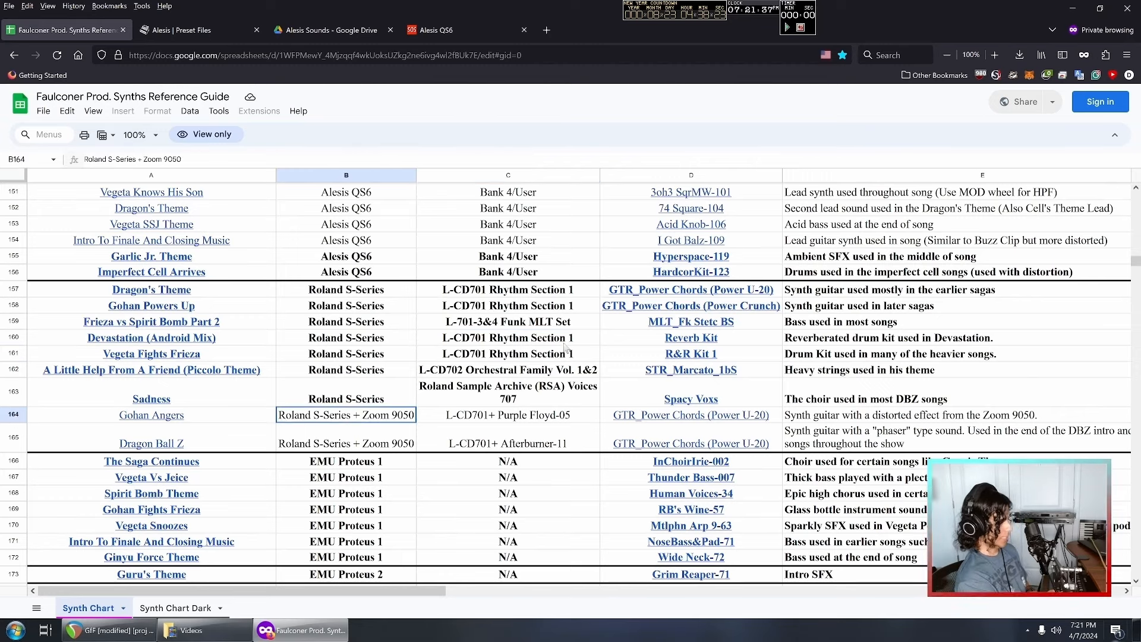
- Go through the Gohan Angers row, pointing out its Zoom 9050 synth, GTR_Power Chords patch and Purple Floyd-05 entries
key(Right)
key(Left)
key(Up)
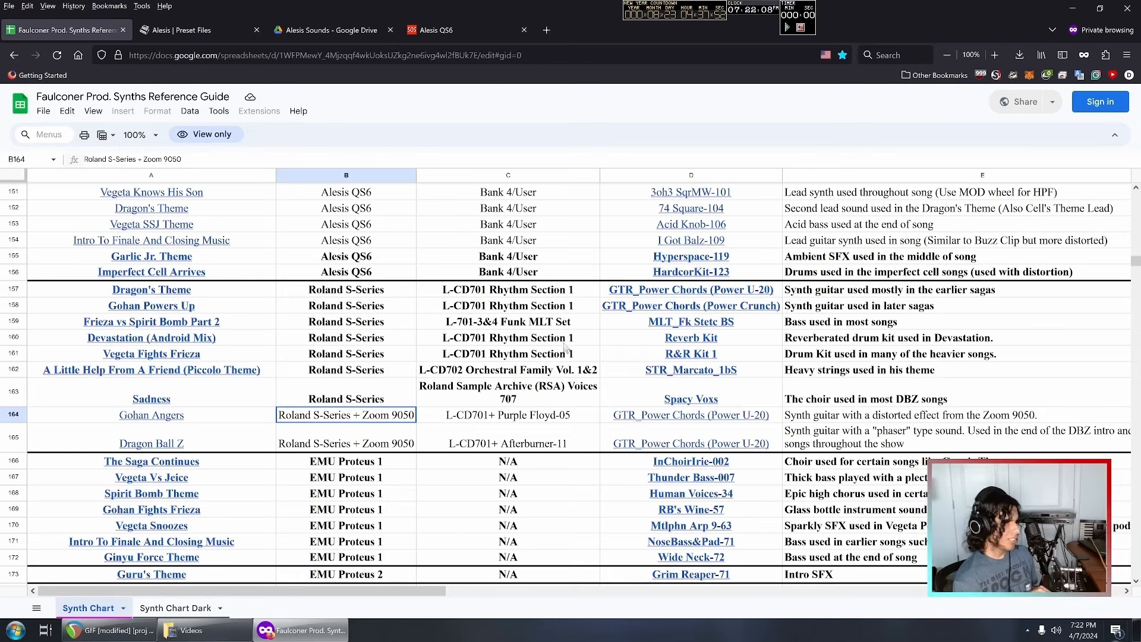
key(Right)
key(Right)
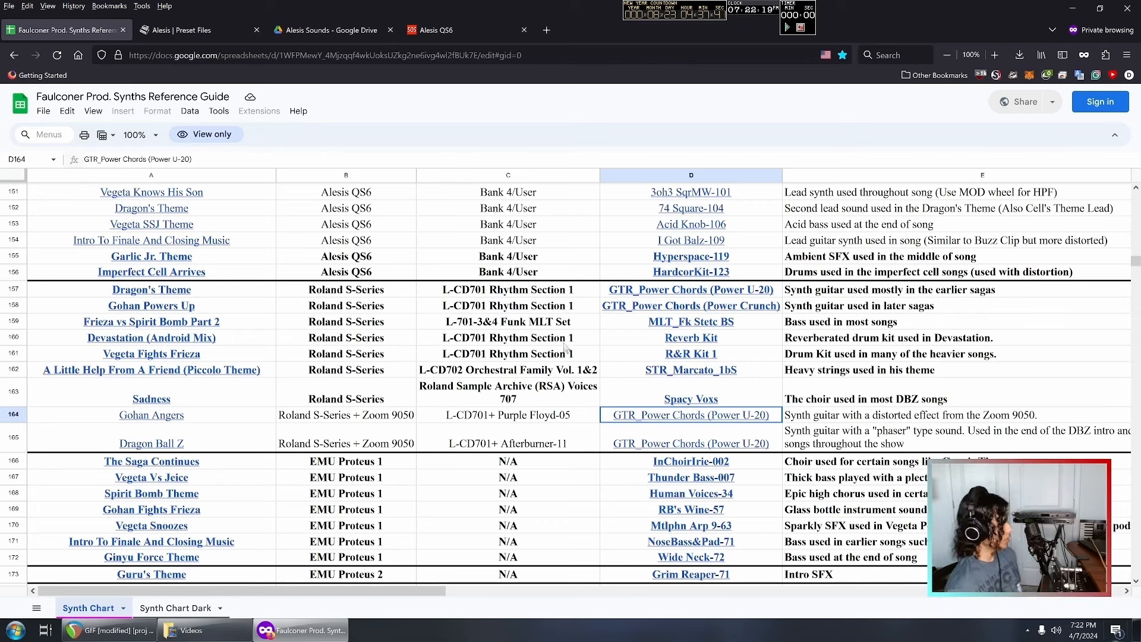
key(Left)
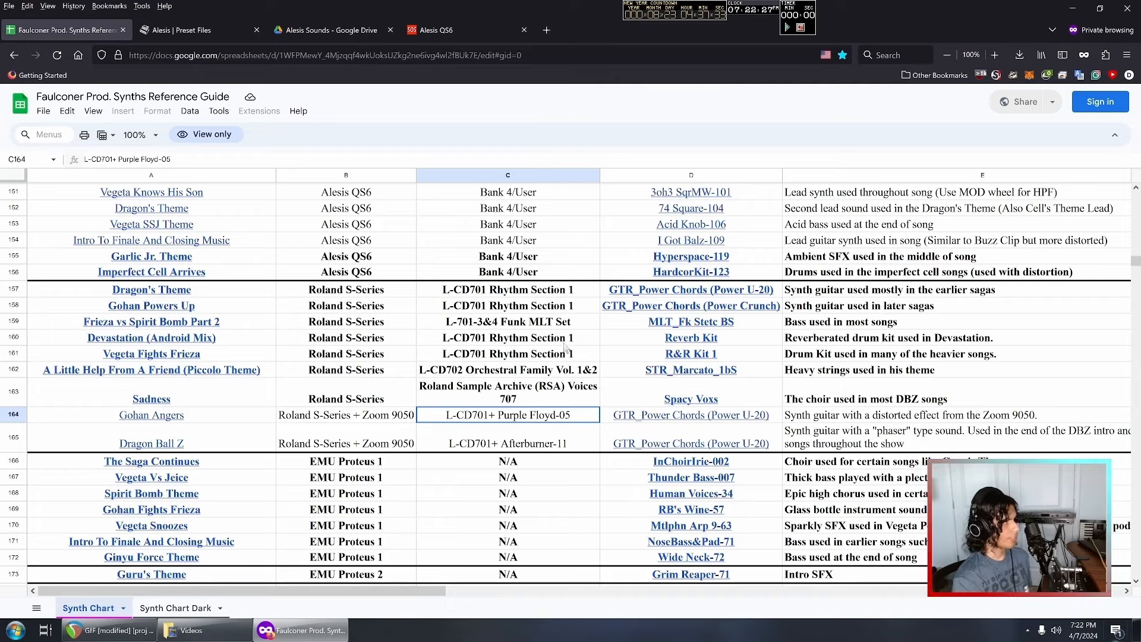
- Check the links behind Alesis QS6 patches such as Waterphone-19, 3oh3 SqrMW-101 and Acid Knob-106
scroll(713, 269, up, 10)
click(713, 267)
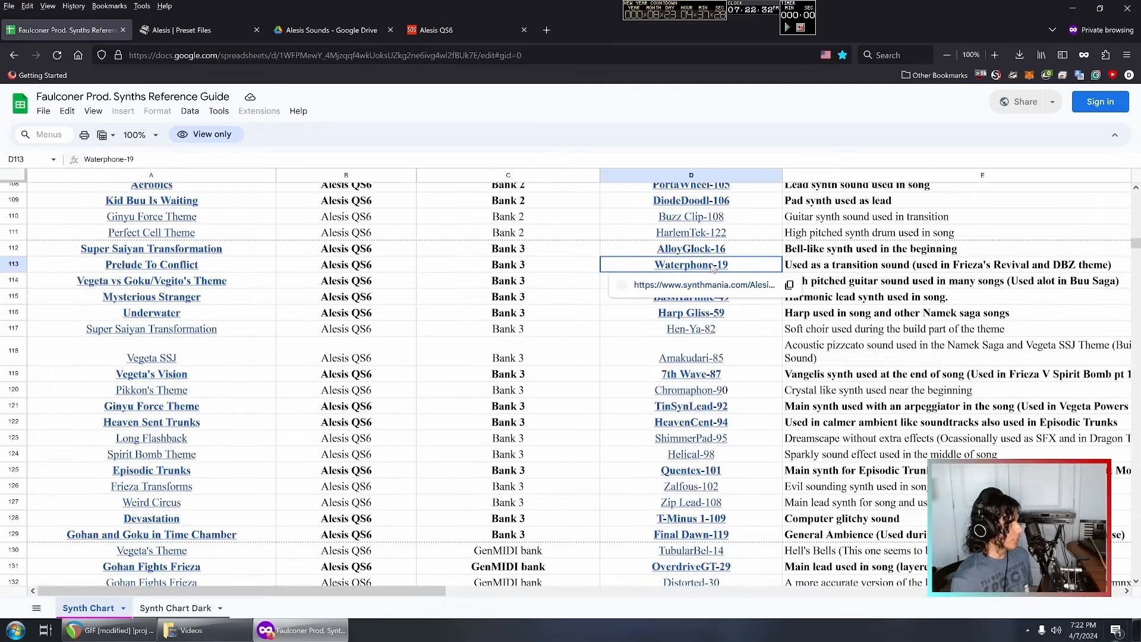
scroll(713, 269, down, 5)
click(715, 330)
scroll(715, 330, down, 5)
scroll(715, 330, up, 3)
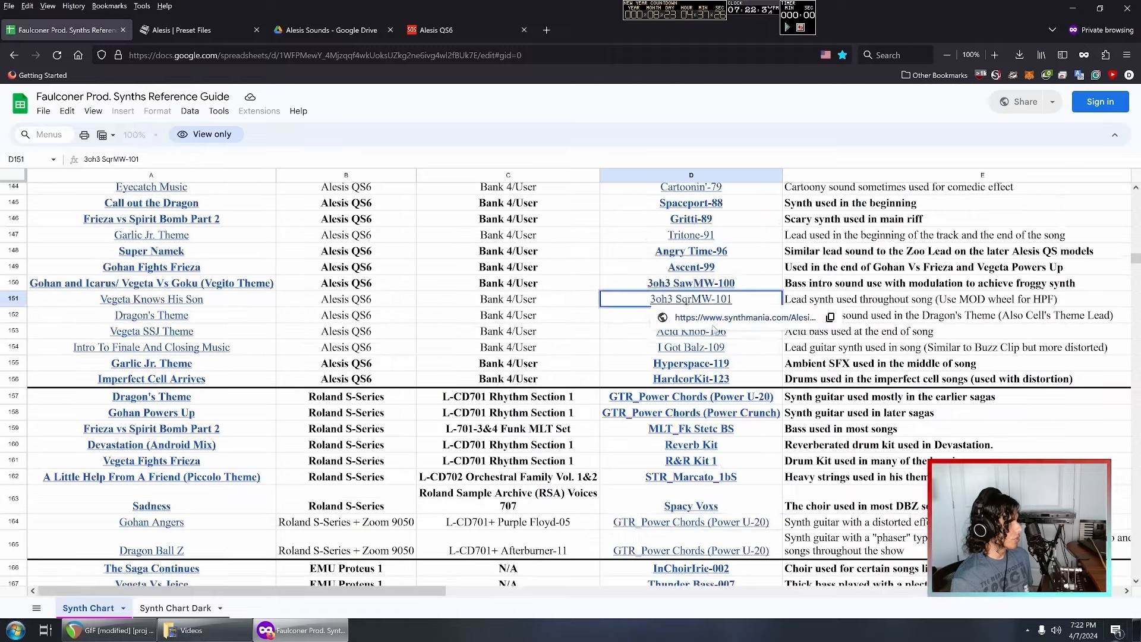
click(700, 364)
click(715, 333)
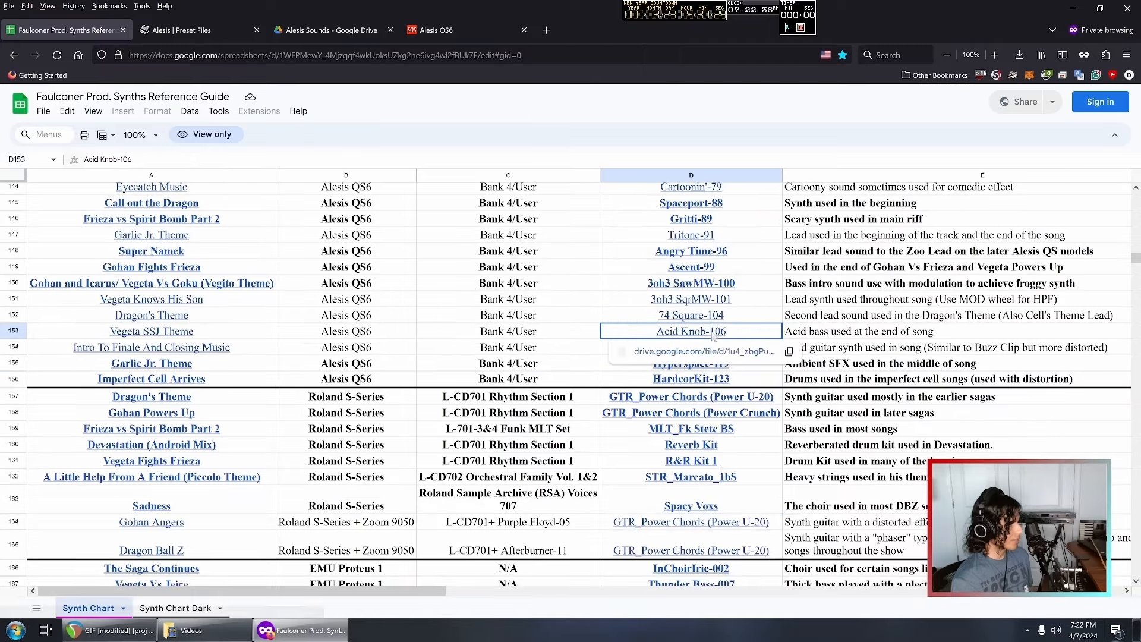
- Check the links behind further patches higher in the chart, including Pizzicato-45, Hen-Ya-82 and Comet Rain-86
scroll(734, 331, up, 5)
click(732, 332)
scroll(732, 336, up, 4)
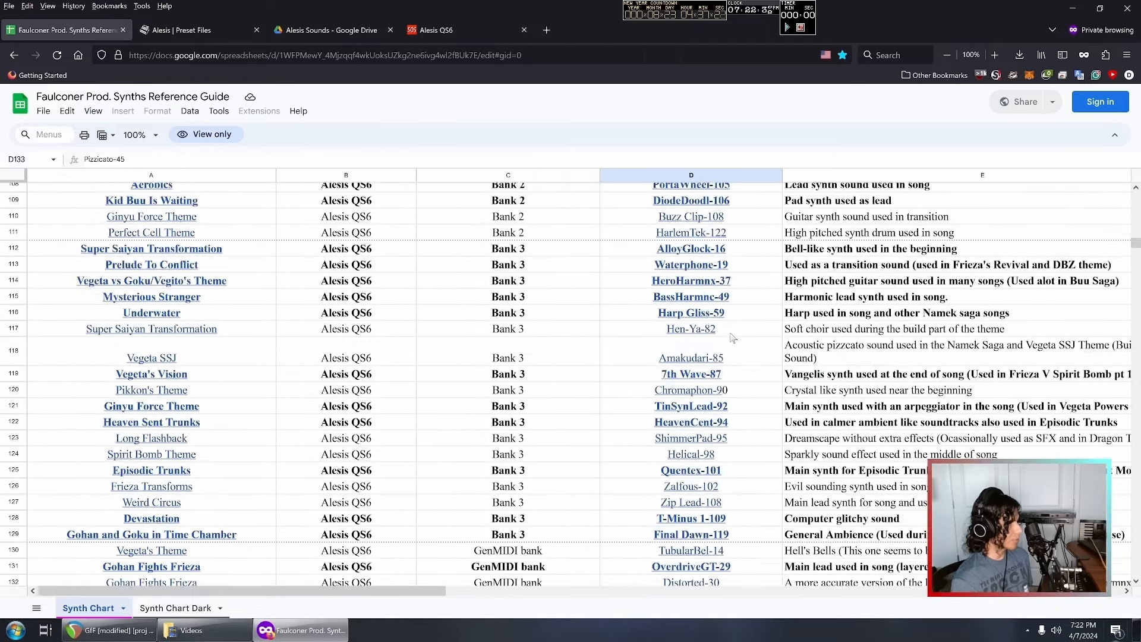
click(730, 334)
scroll(733, 337, up, 5)
click(732, 333)
scroll(731, 332, down, 10)
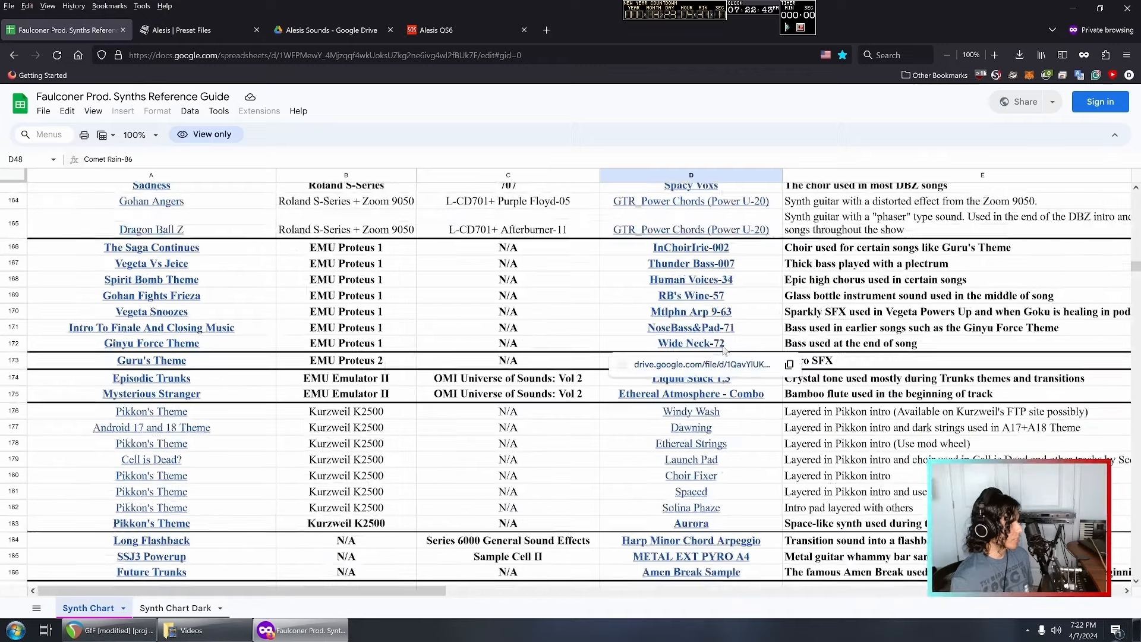
- Preview the GTR_Power Chords (Power U-20) link for Gohan Angers and show the note on the Dragon Ball Z "phaser" guitar remark
scroll(723, 346, up, 4)
click(710, 390)
click(678, 417)
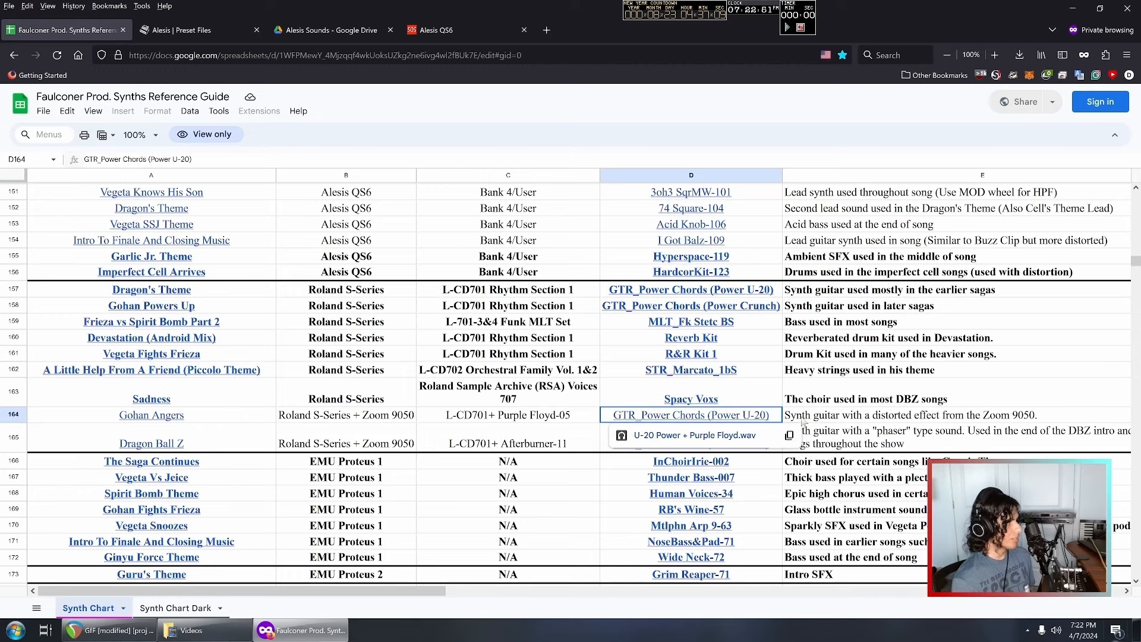
click(804, 419)
click(780, 416)
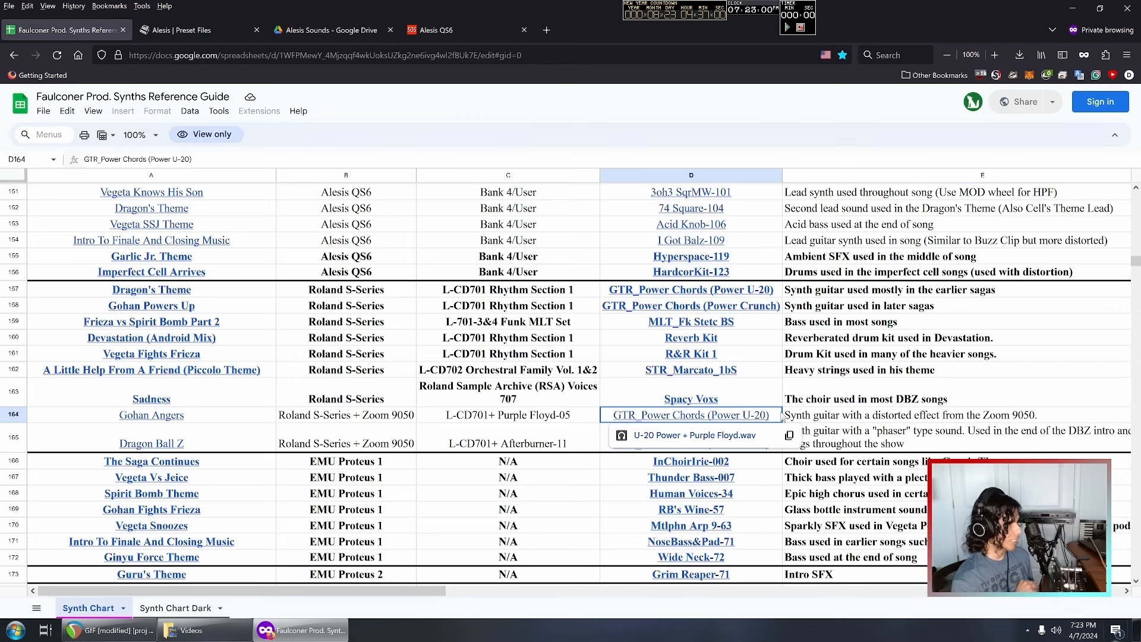
click(825, 439)
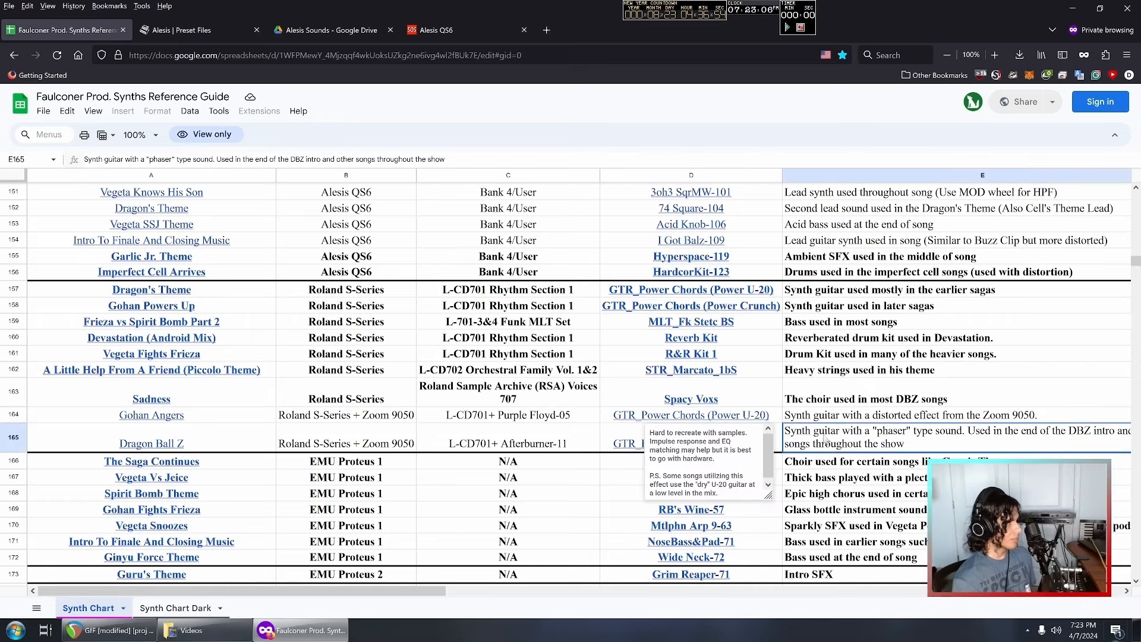
- Go to the EMU Proteus 1 section and point out its entries from The Saga Continues to Intro To Finale And Closing Music
scroll(594, 428, down, 1)
click(364, 410)
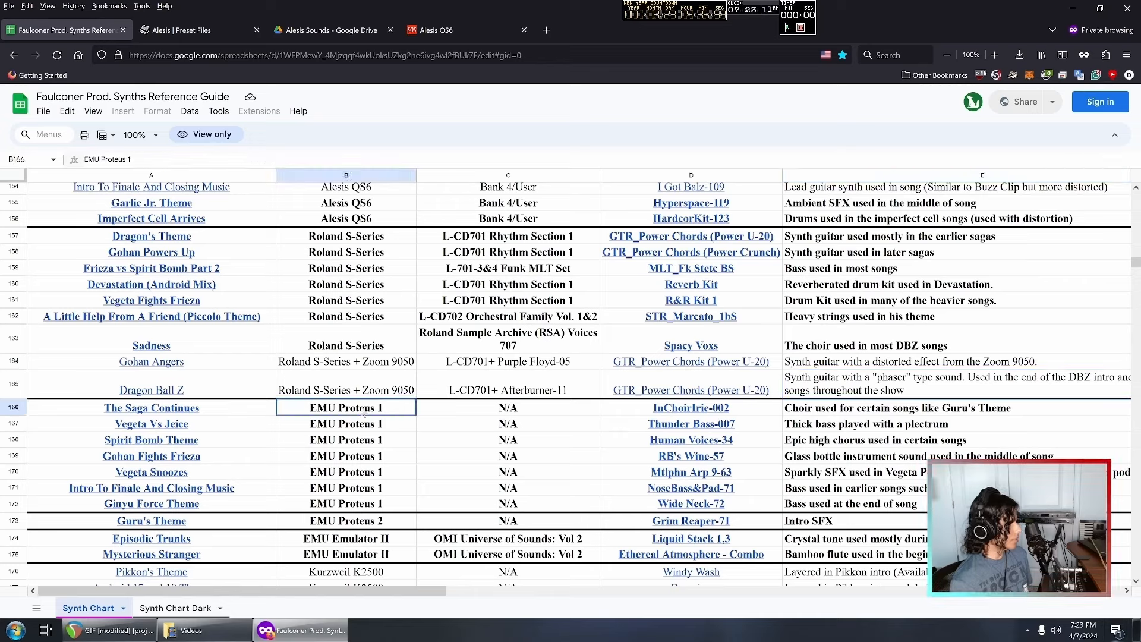
click(365, 426)
scroll(363, 416, down, 3)
click(357, 315)
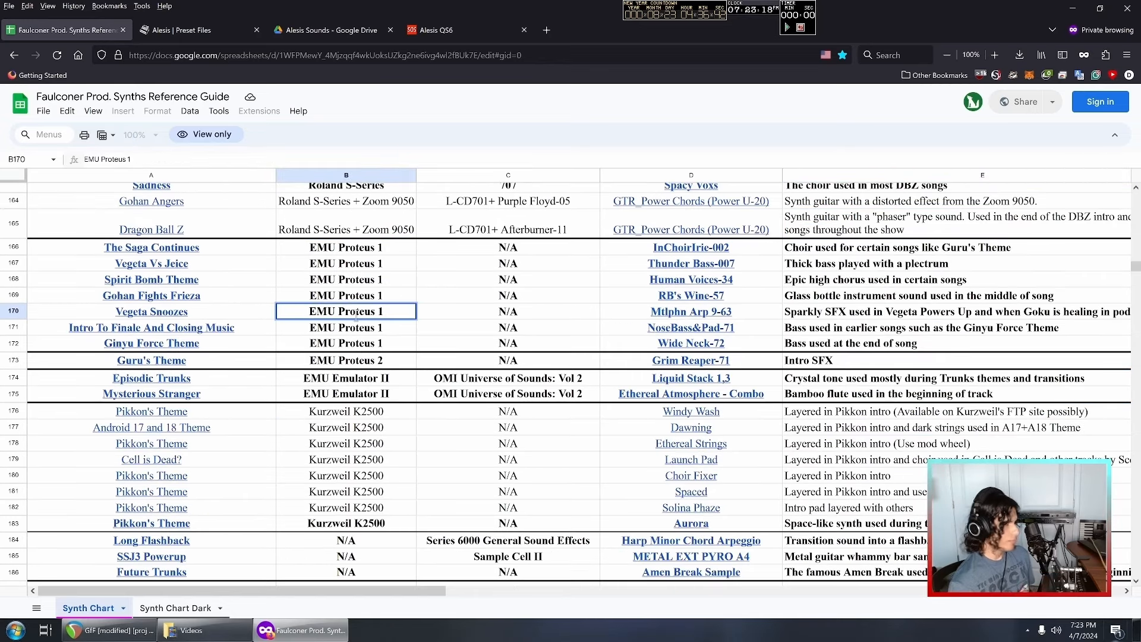
click(357, 332)
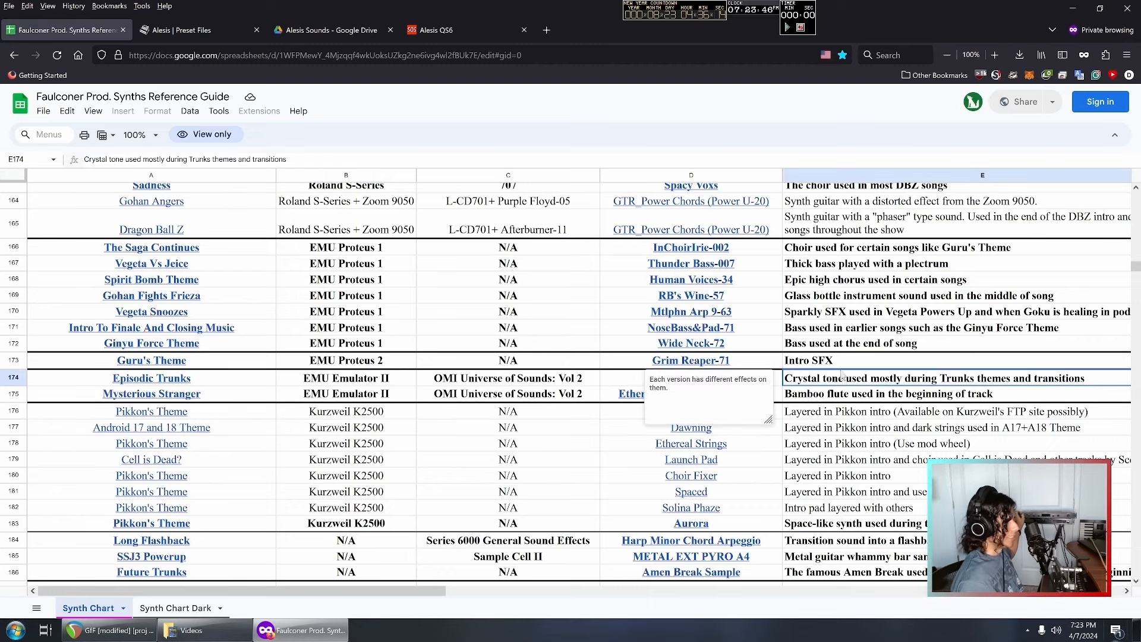
- Highlight the Guru's Theme row with the EMU Proteus 2, then go back up to the EMU Proteus 1 entries
drag(832, 361, 475, 360)
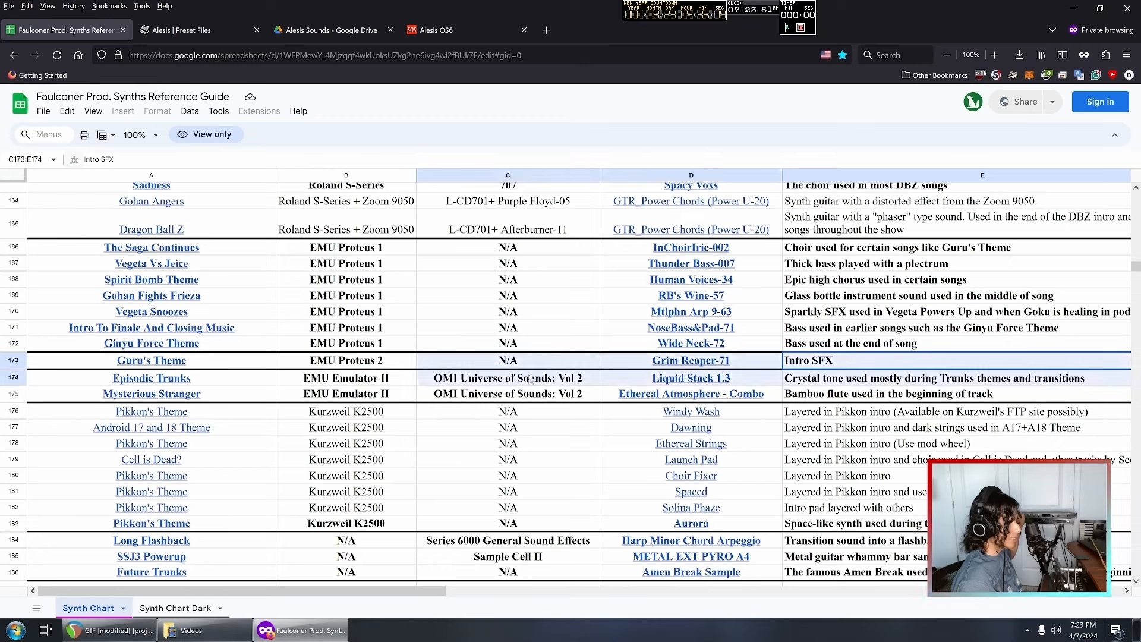
click(476, 361)
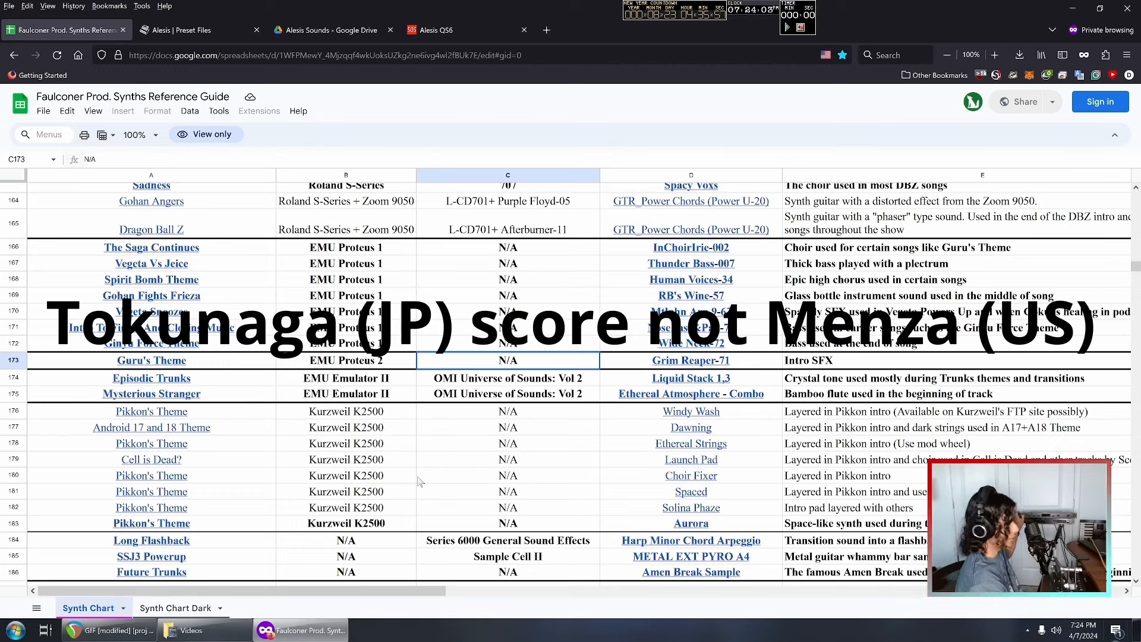
key(Up)
key(Up)
key(Up)
key(Up)
key(Up)
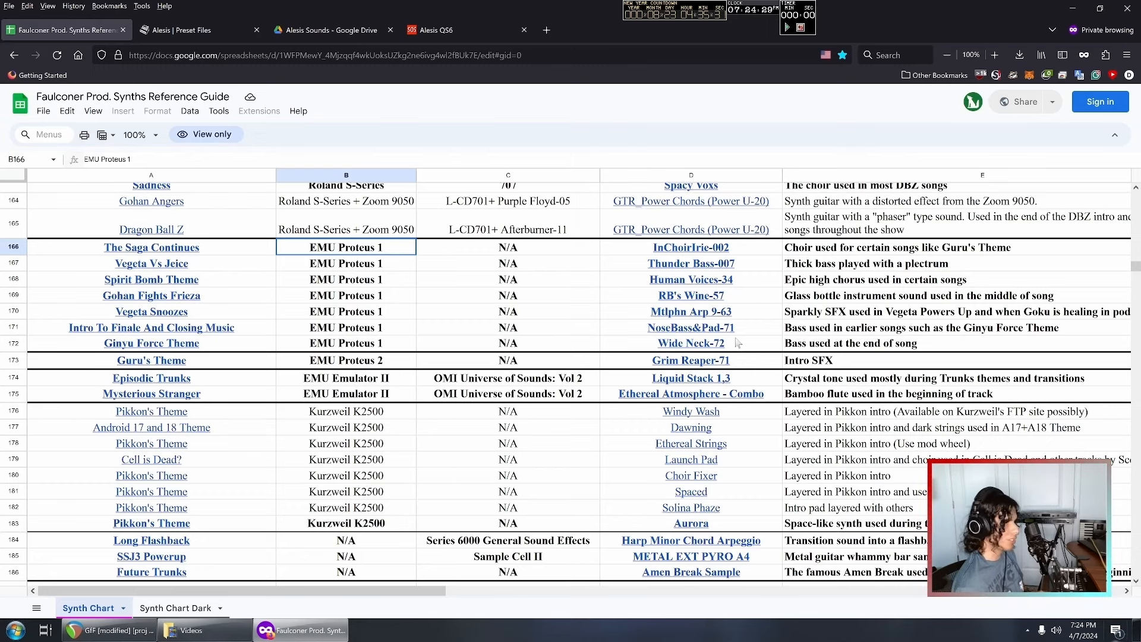
- Point out the Mtlphn Arp 9-63 patch, then open its WAV sample from the E-mu Sounds Proteus 1 folder on Google Drive
click(664, 315)
drag(538, 310, 688, 313)
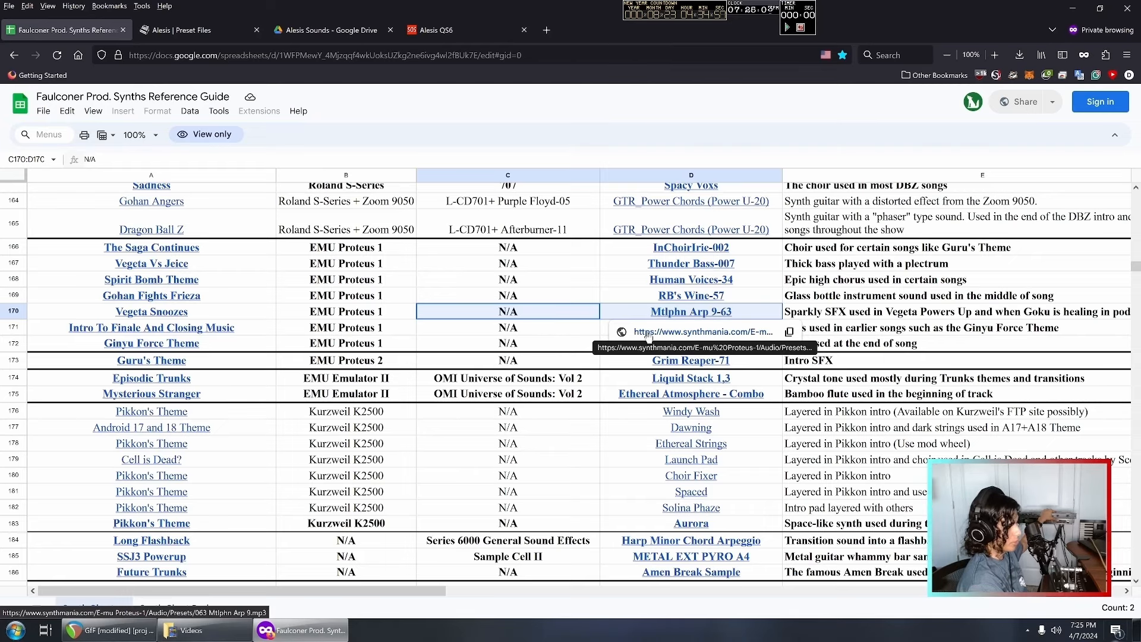
click(332, 30)
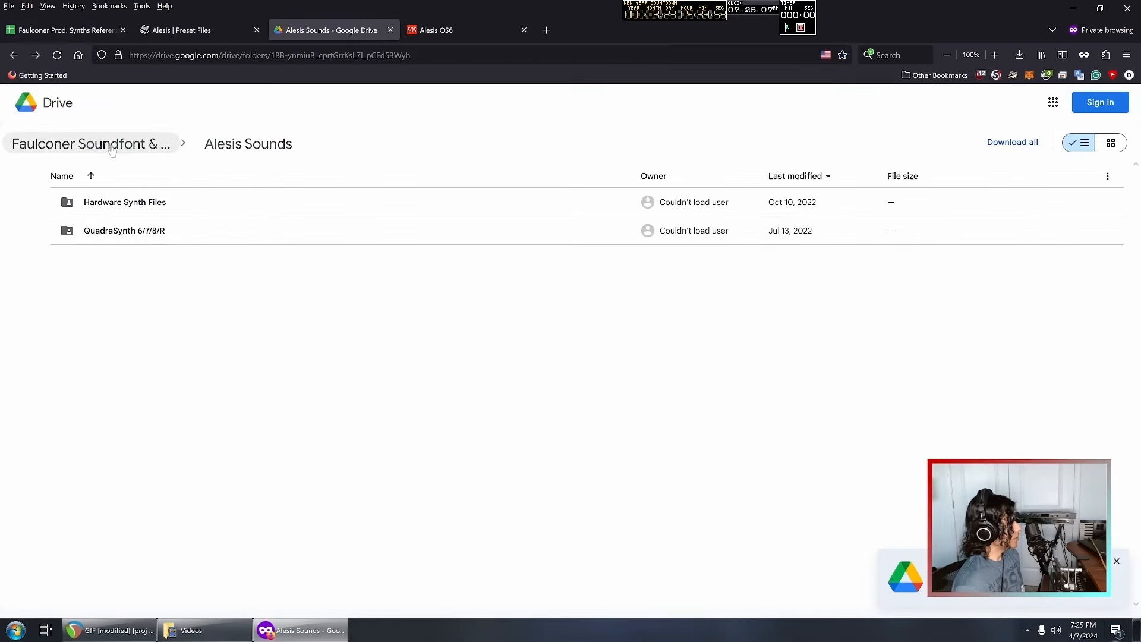
click(89, 144)
double_click(134, 230)
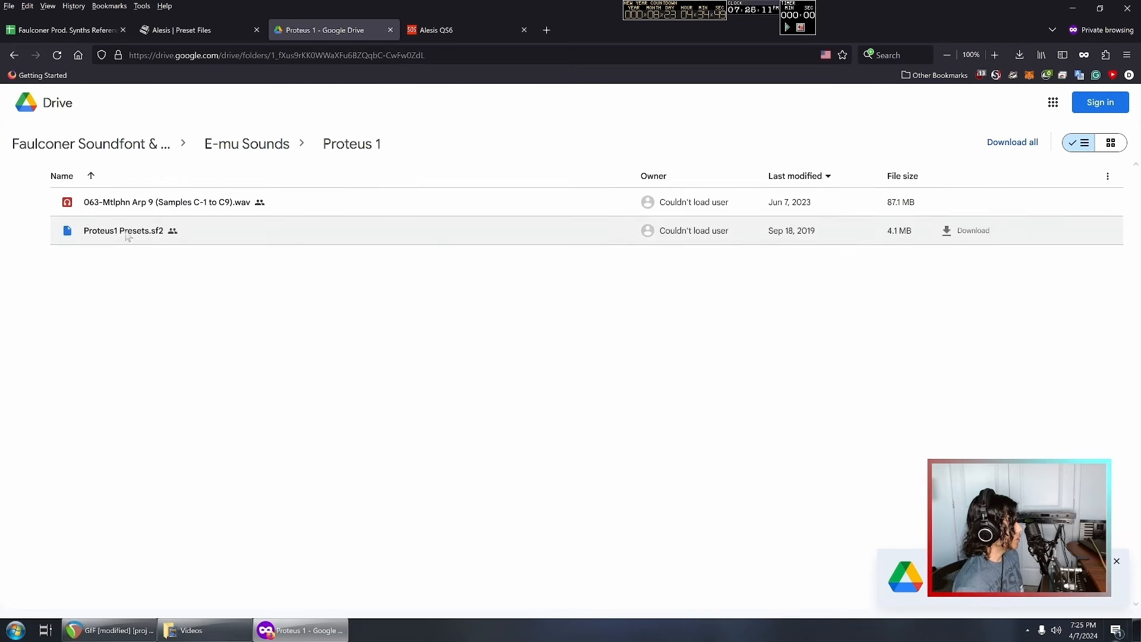
double_click(145, 203)
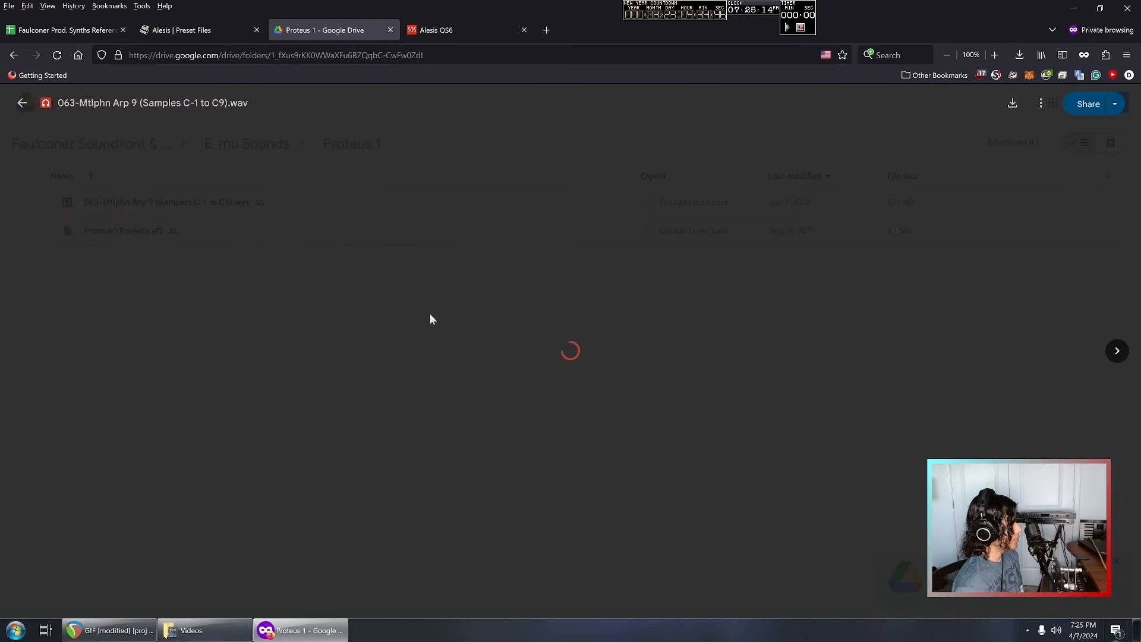
- Return to the reference guide and point out the entries from the Kurzweil K2500 down to the Amen Break Sample row
click(247, 310)
key(ctrl+1)
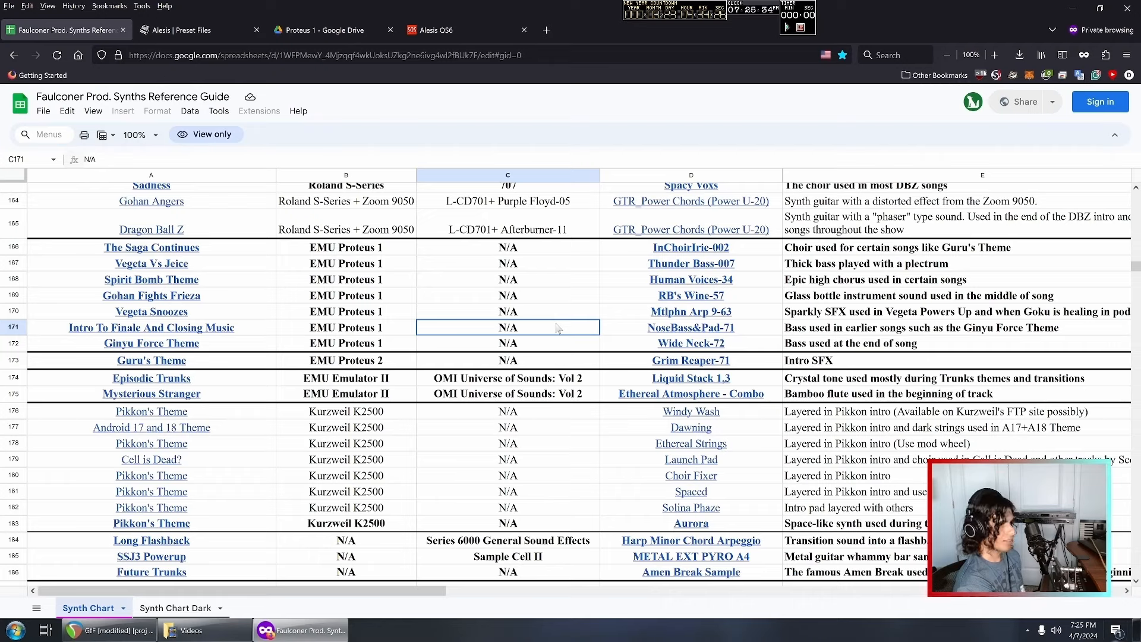
click(351, 411)
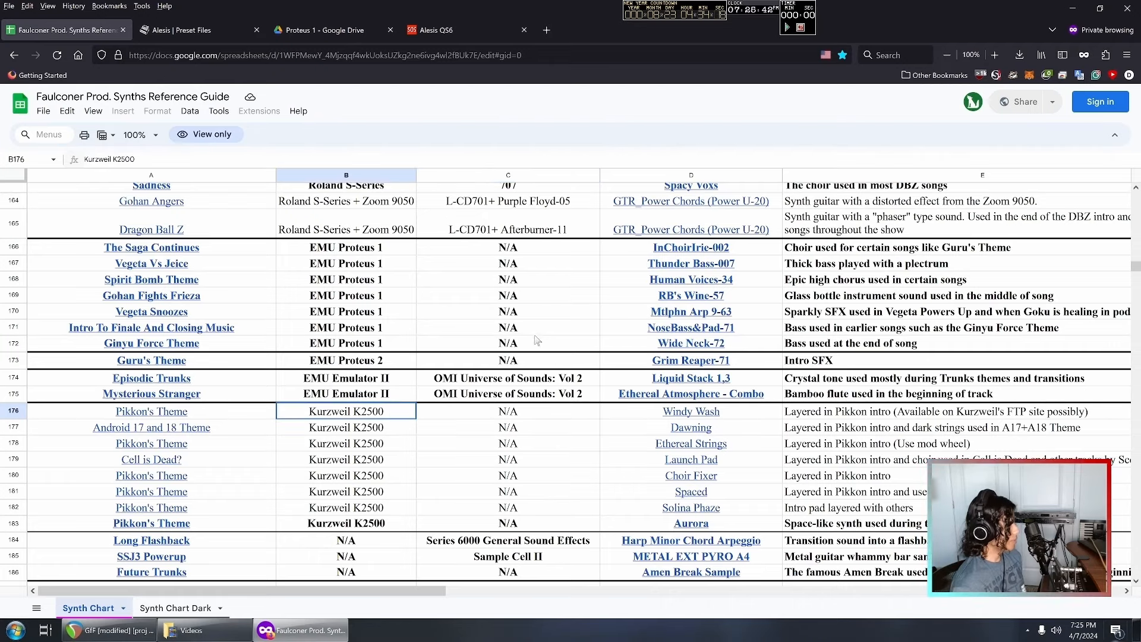
scroll(371, 348, down, 2)
drag(357, 326, 903, 533)
click(898, 519)
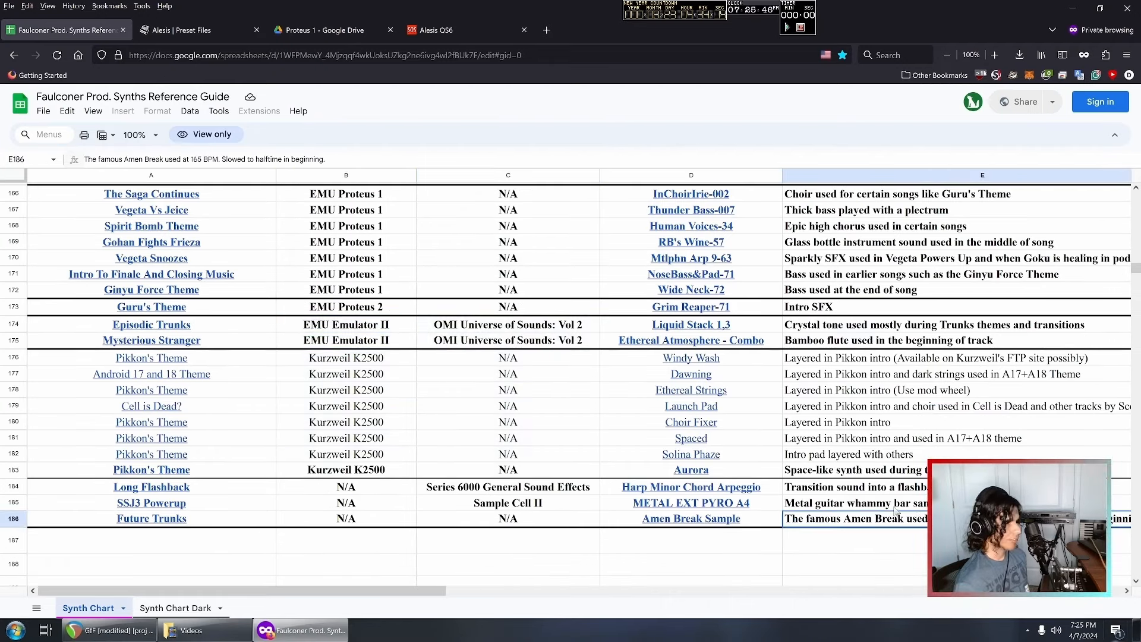
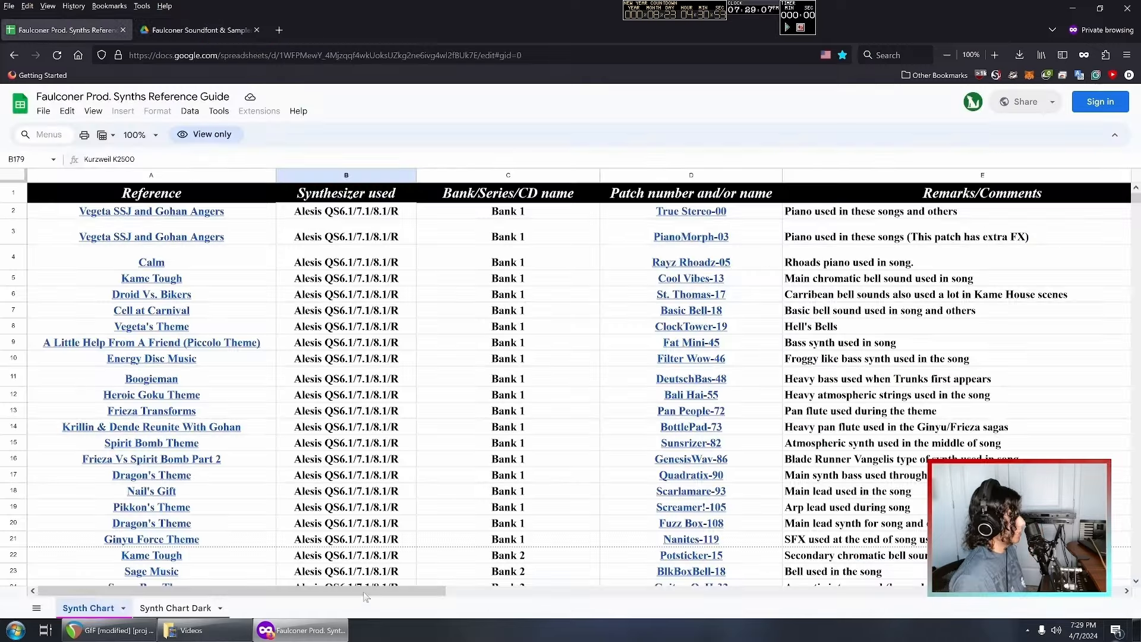
- Point out the DBZ SoundFonts & Samples download link in the reference guide, then show the Faulconer Soundfont folder on Google Drive
drag(136, 590, 458, 490)
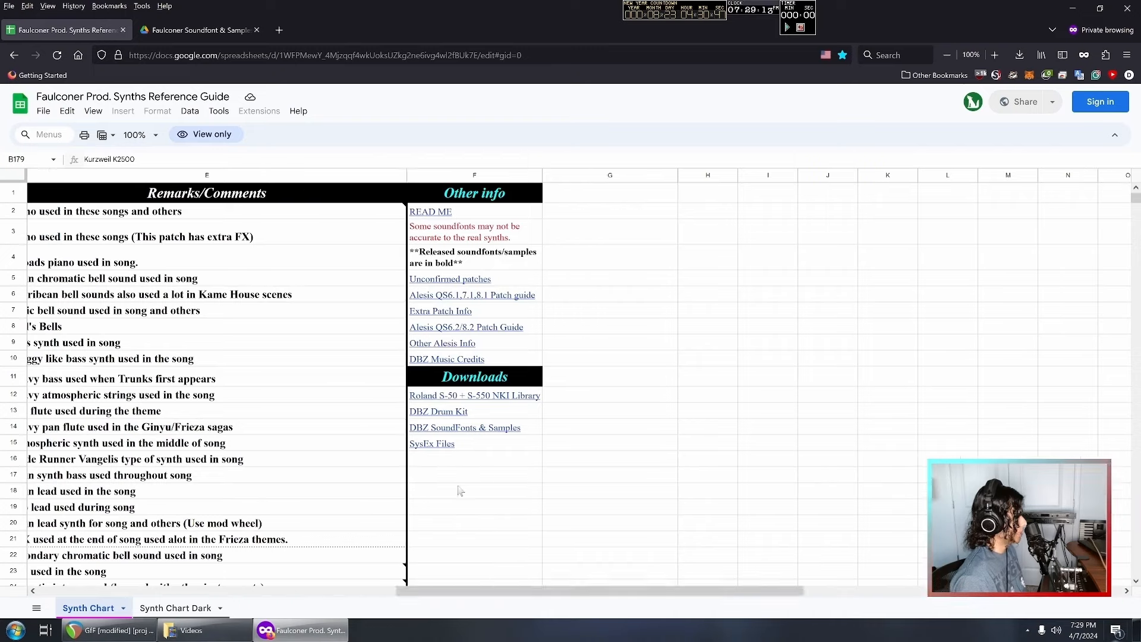
click(473, 429)
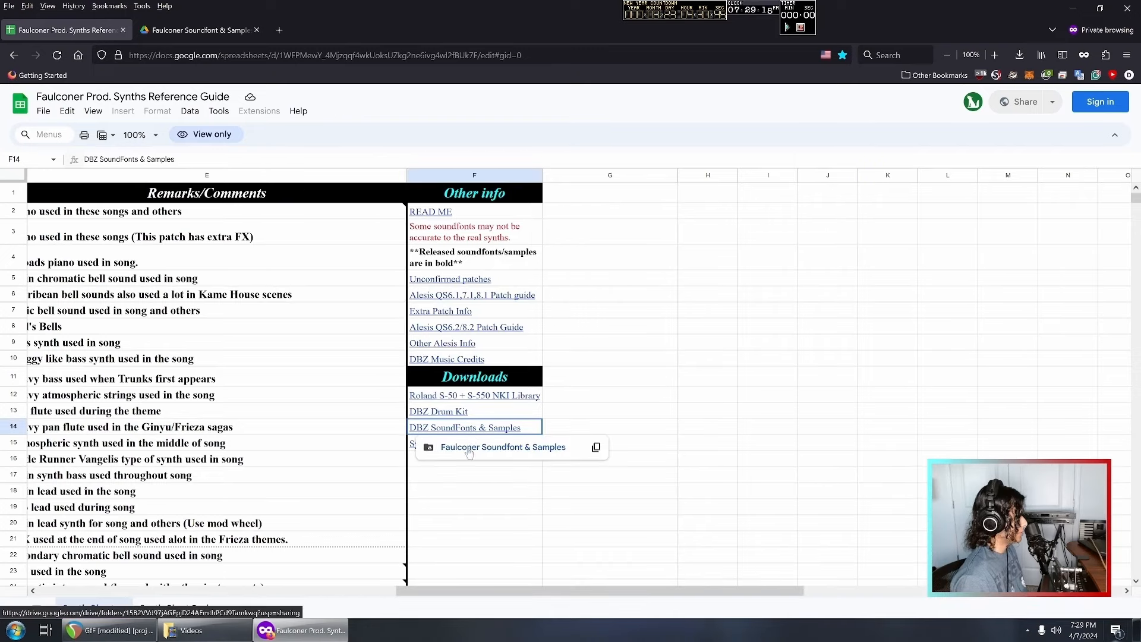
scroll(353, 618, left, 5)
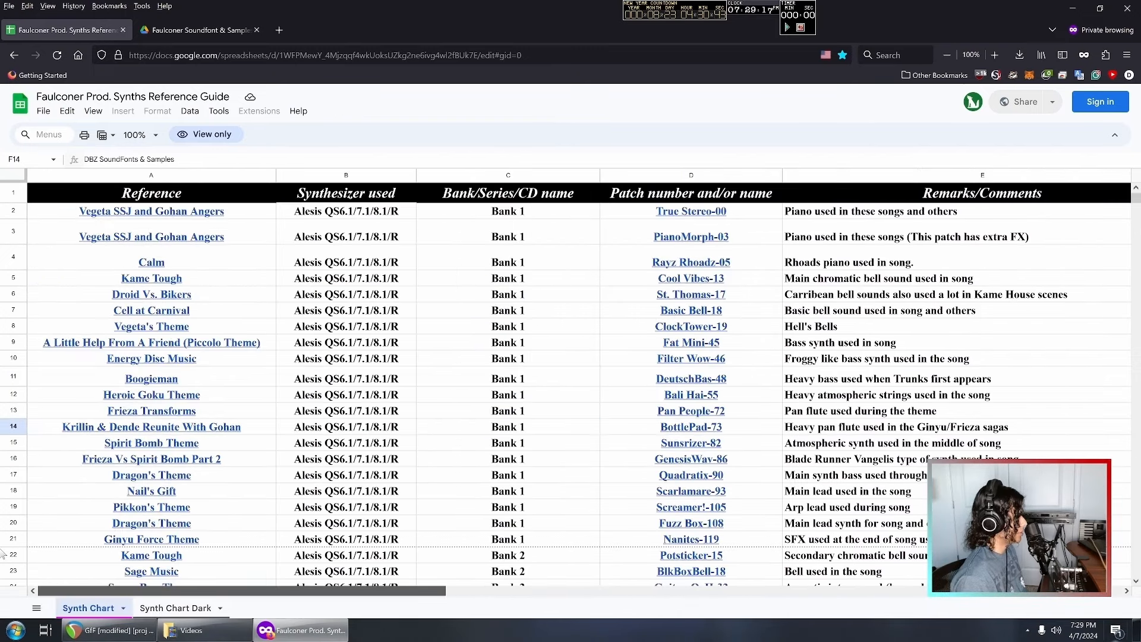
click(179, 30)
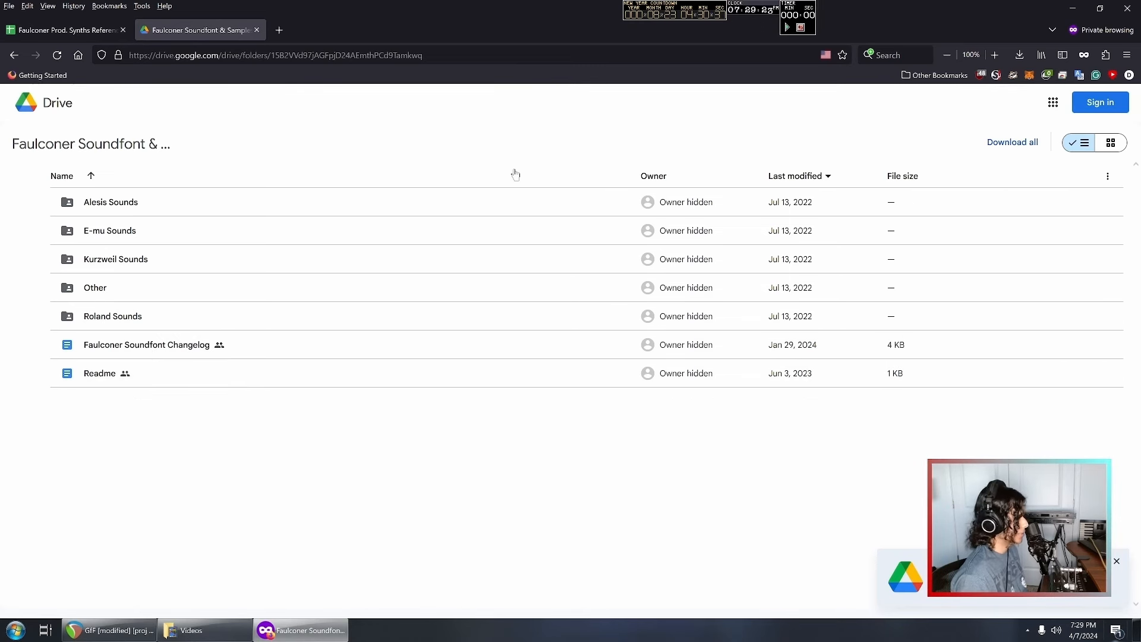
- Switch to REAPER and look over the Ginyu Force Theme Guitar Remix MIDI tracks in the arrangement
mouse_move(108, 630)
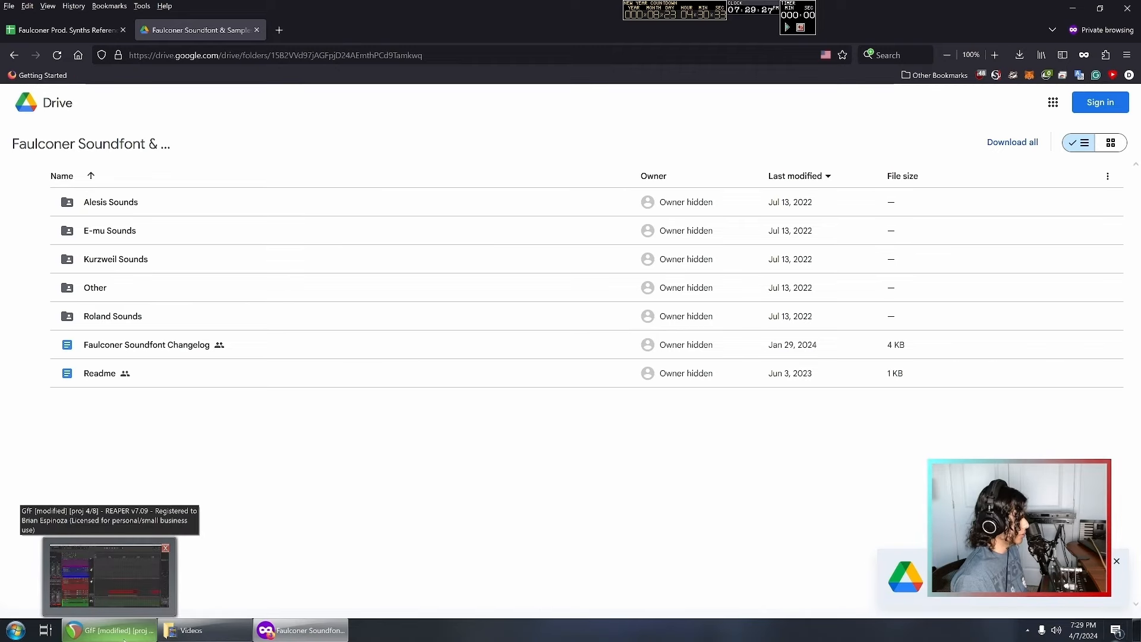
click(119, 633)
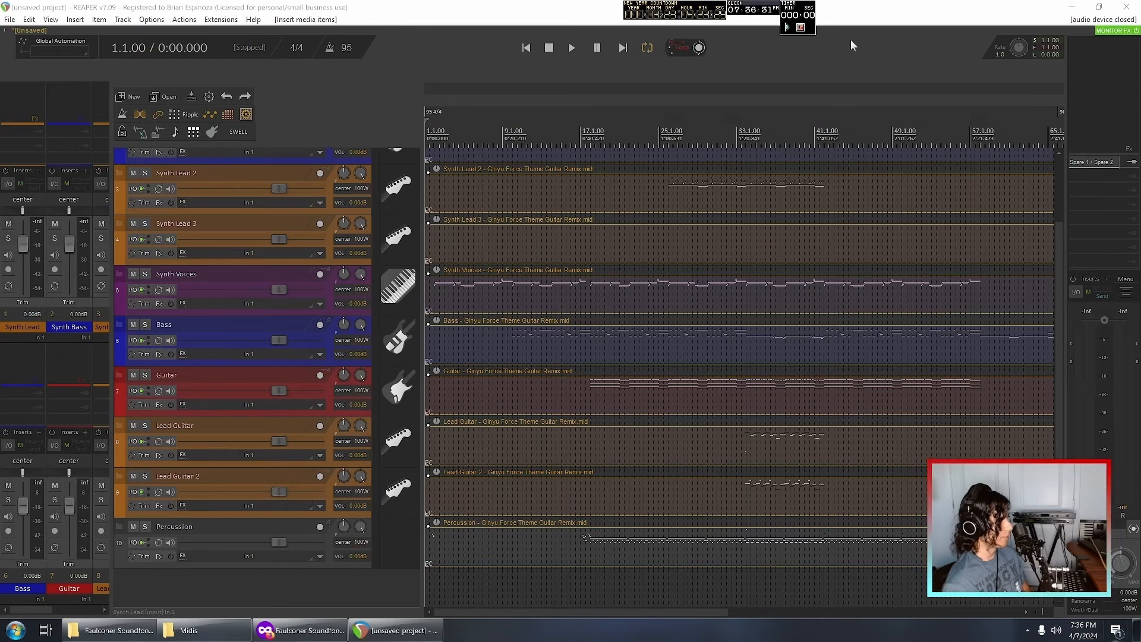
scroll(456, 239, down, 3)
scroll(440, 172, up, 2)
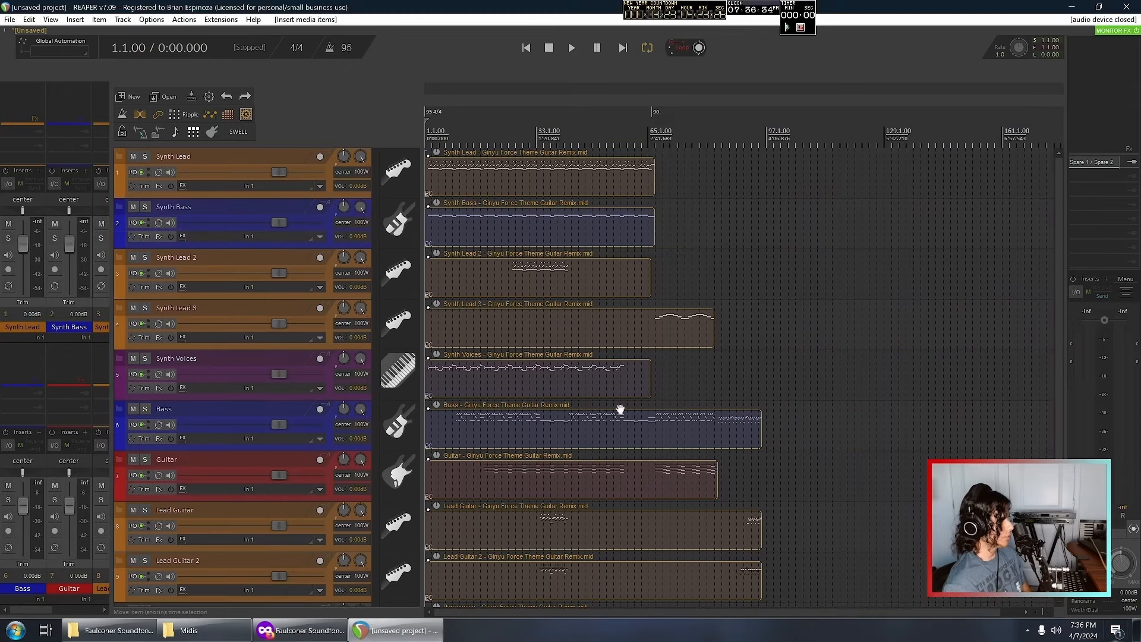
scroll(460, 208, up, 3)
drag(469, 228, 636, 361)
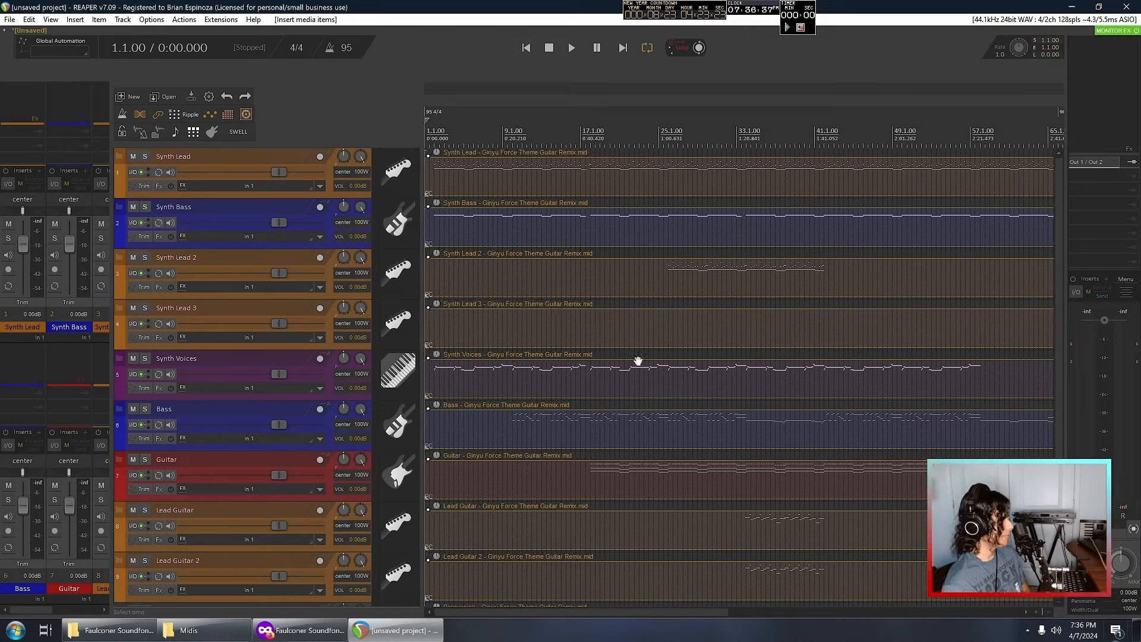
scroll(630, 364, up, 1)
scroll(654, 410, down, 3)
drag(678, 438, 492, 178)
scroll(675, 416, up, 3)
scroll(476, 208, down, 2)
scroll(476, 208, up, 1)
- Select only the Synth Lead item, return the edit cursor to the project start and enlarge the Synth Lead track
click(478, 176)
scroll(400, 175, down, 3)
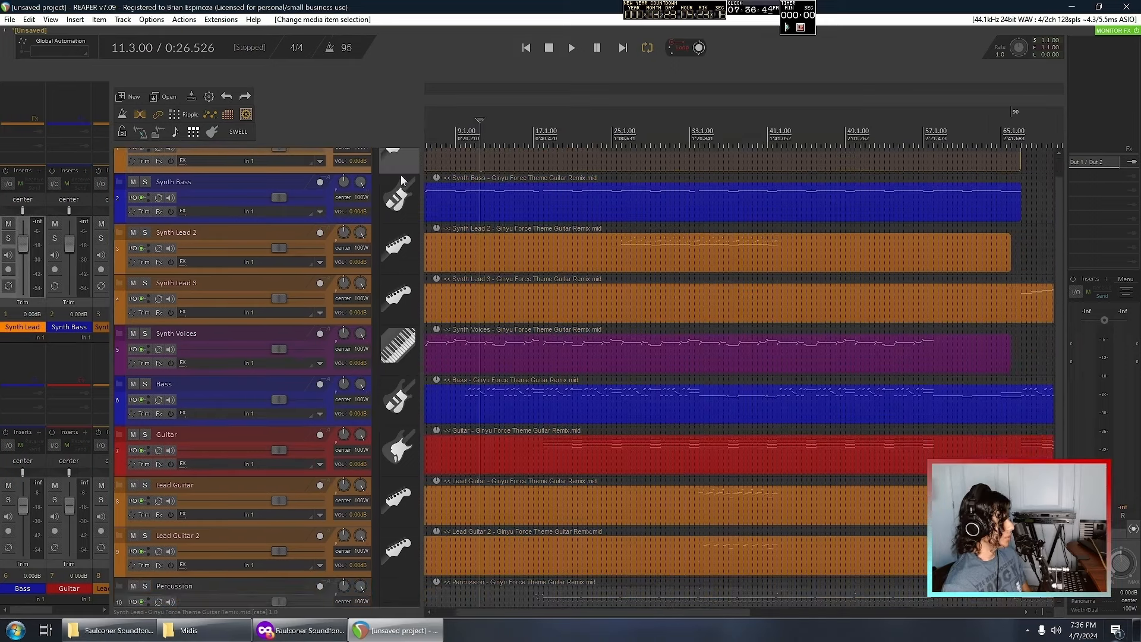
scroll(447, 197, up, 4)
scroll(499, 253, down, 4)
drag(526, 273, 582, 371)
scroll(469, 229, down, 1)
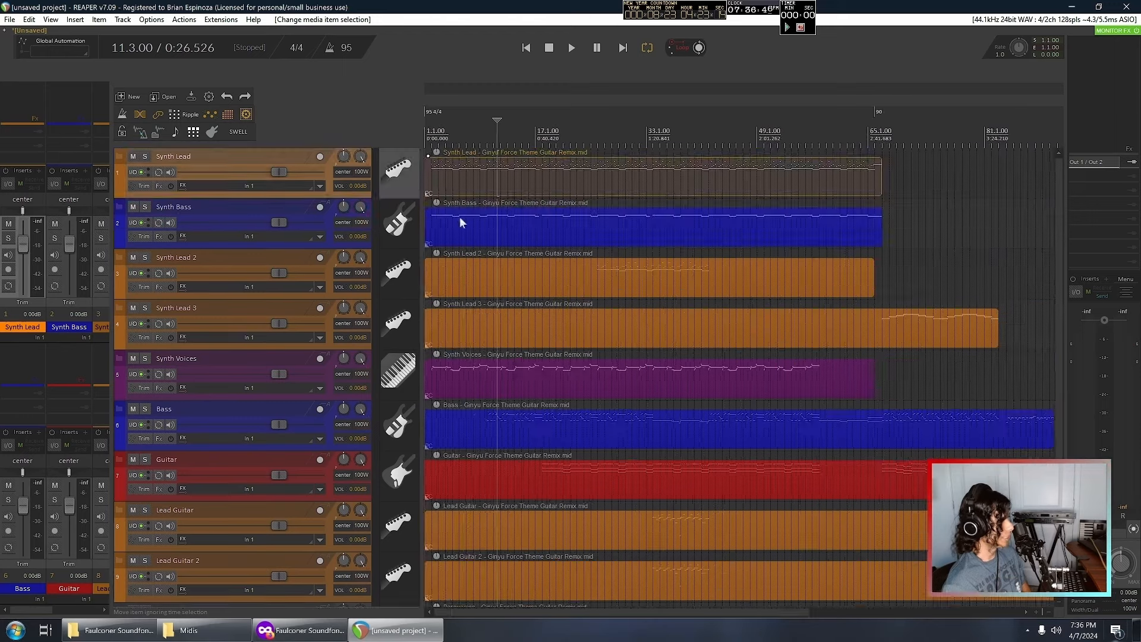
click(524, 51)
drag(387, 196, 437, 427)
scroll(501, 292, up, 4)
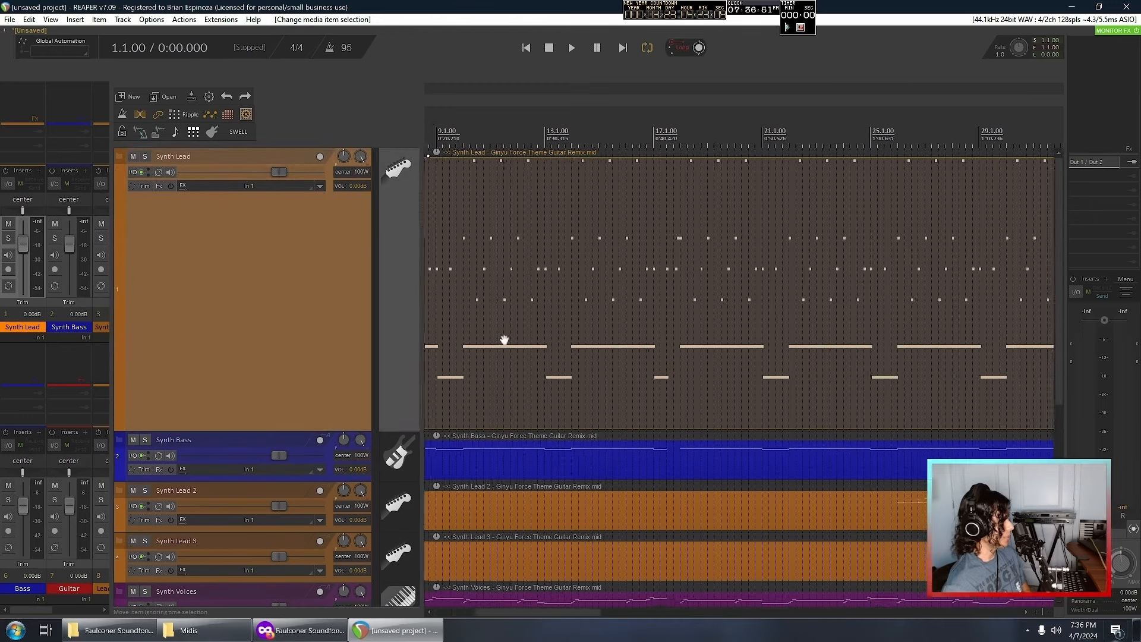
- Add the 64-bit sforzando instrument to the Synth Lead track and place its FX window over the middle of the arrangement
click(159, 186)
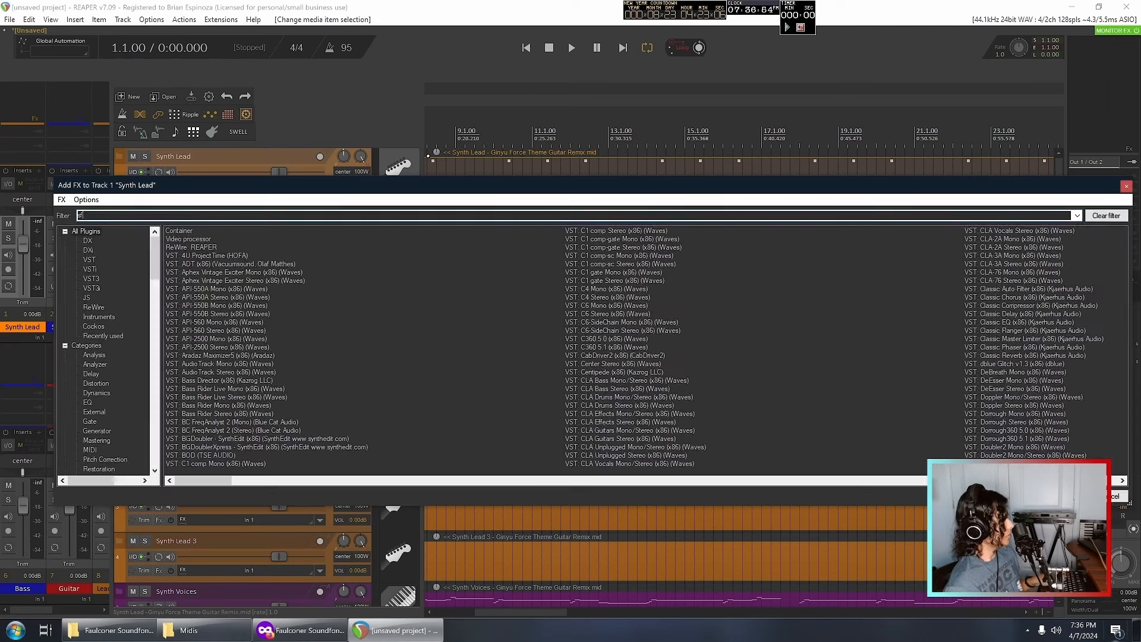
text(sfor)
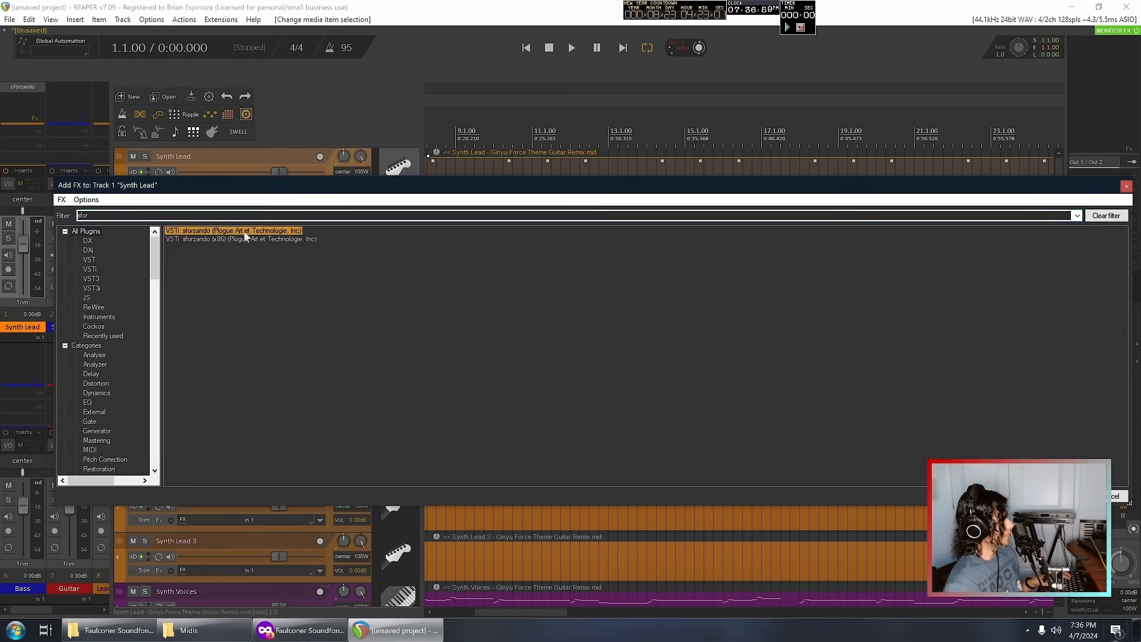
double_click(244, 230)
drag(184, 43, 433, 95)
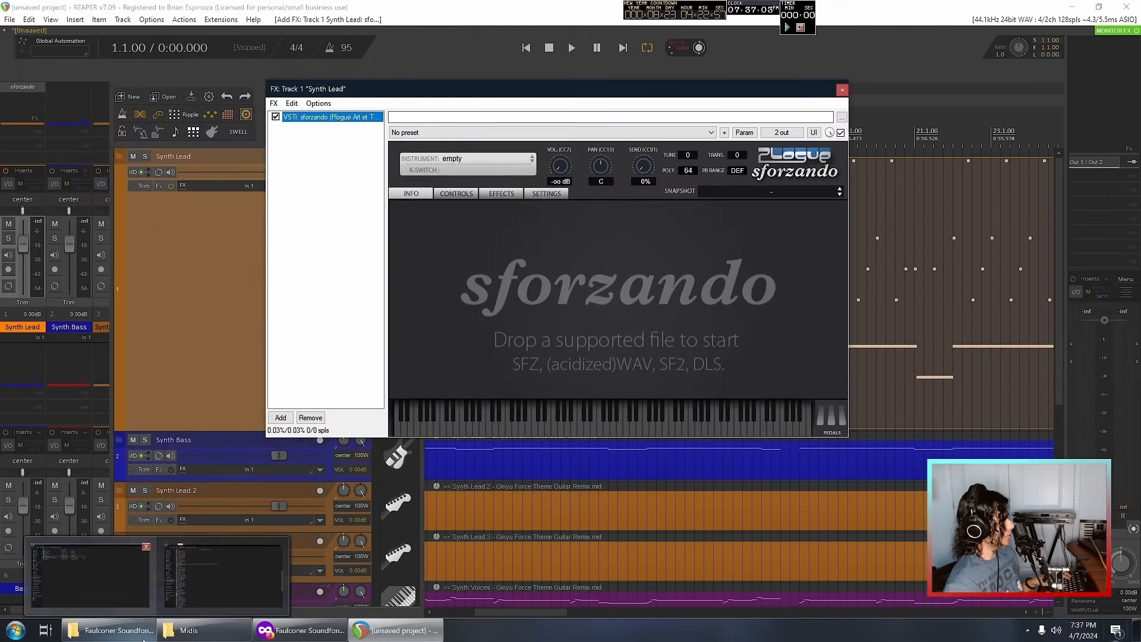
- Open the Alesis Sounds folder of the downloaded soundfont collection, then switch to the synths reference guide in the browser
click(110, 630)
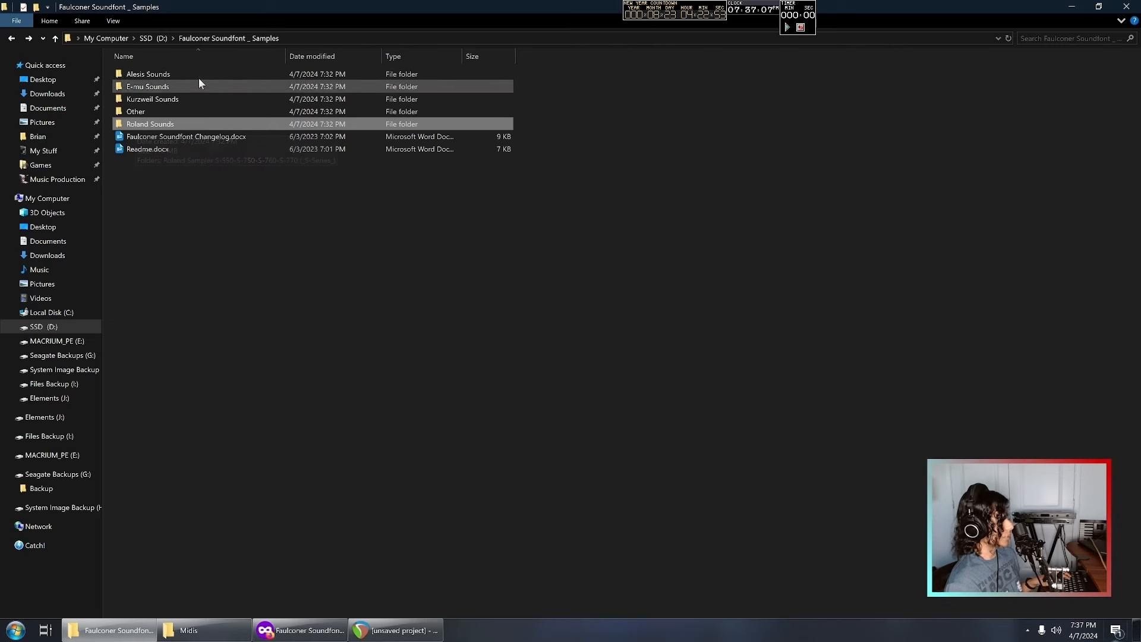
double_click(180, 72)
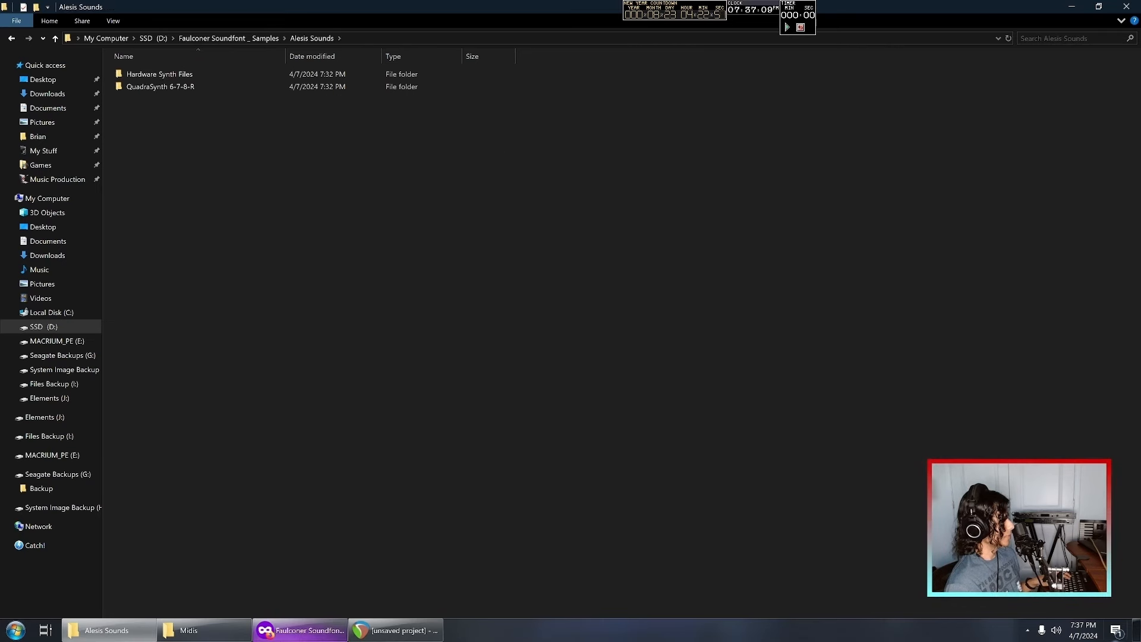
click(300, 630)
click(62, 30)
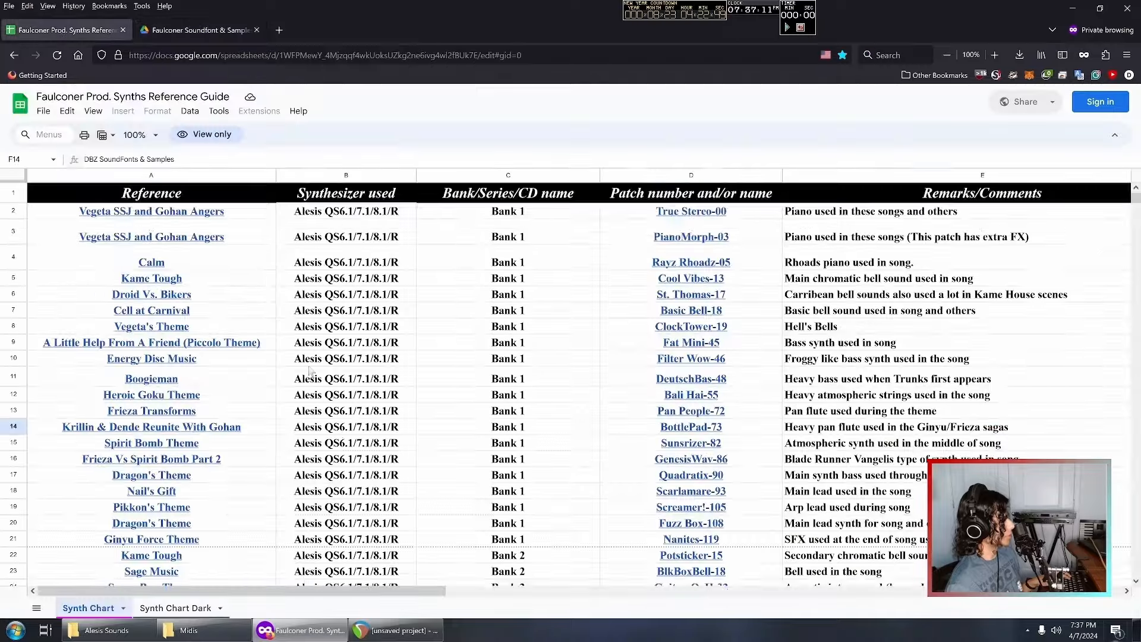
- Search the reference guide for "ginyu" and select the TinSynLead-98 patch in the Bank 4/User row for Ginyu Force Theme
scroll(380, 429, down, 8)
scroll(380, 429, up, 8)
key(ctrl+f)
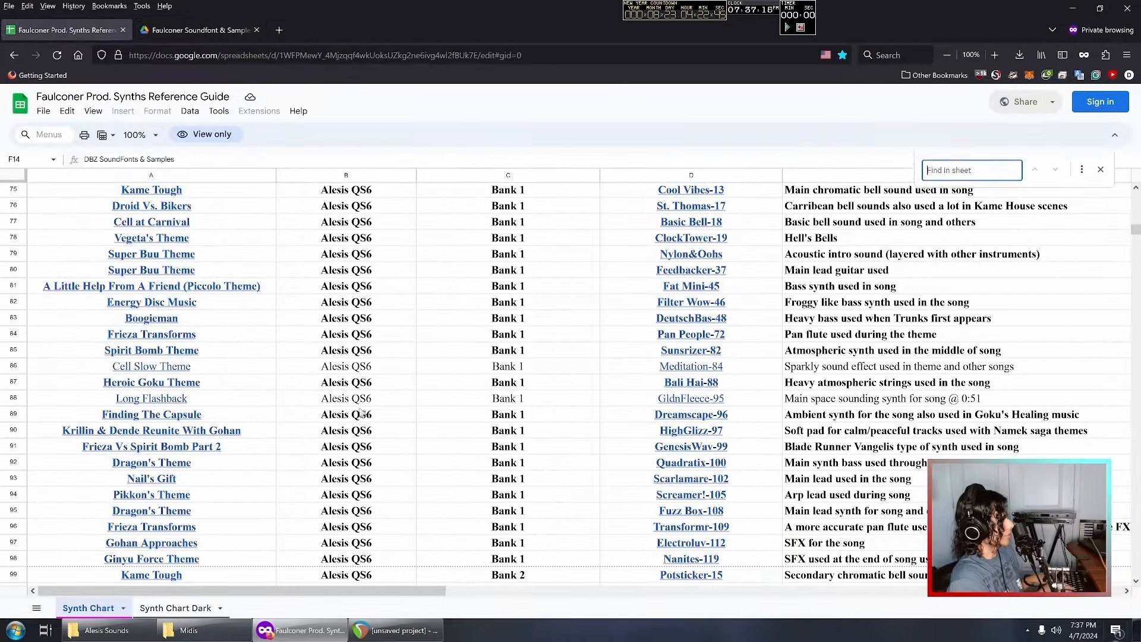
text(ginyu)
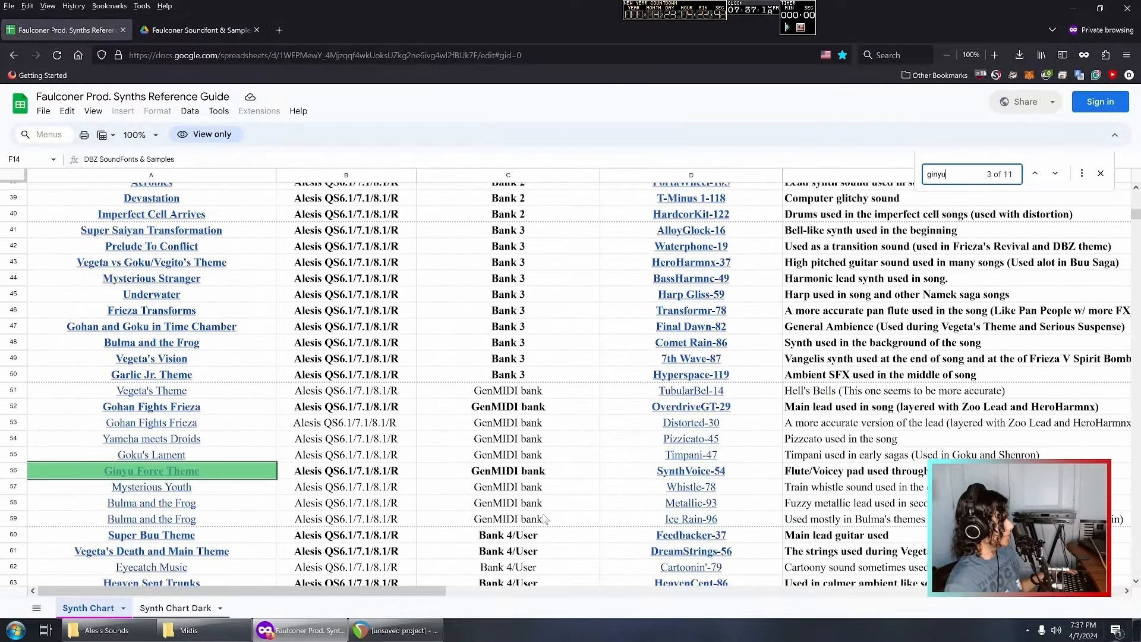
key(Return)
scroll(563, 501, down, 3)
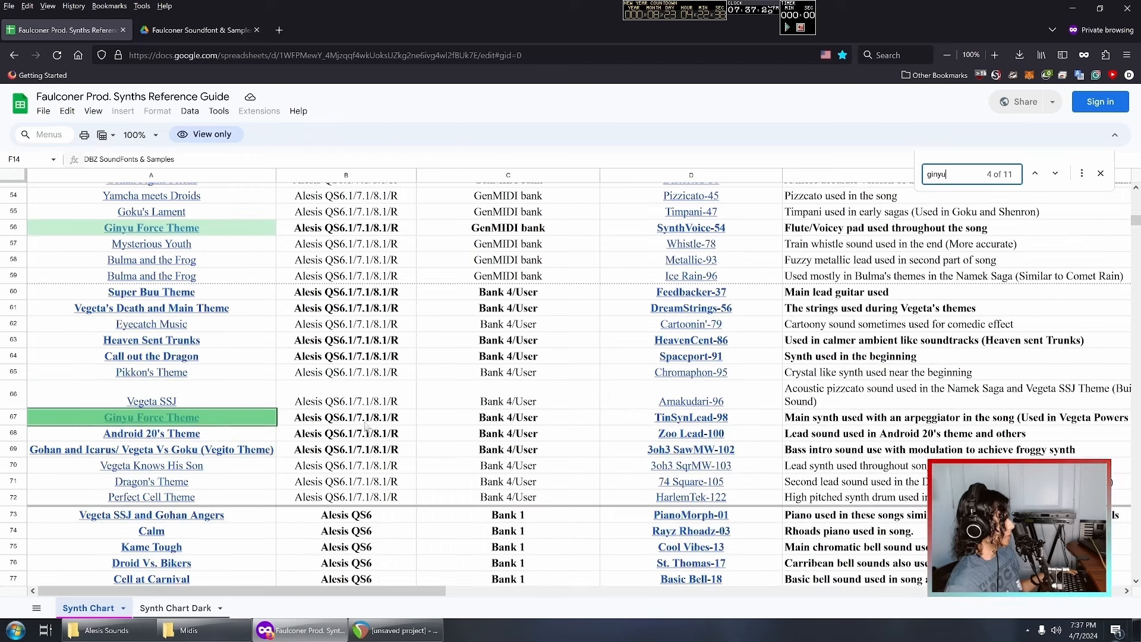
click(656, 420)
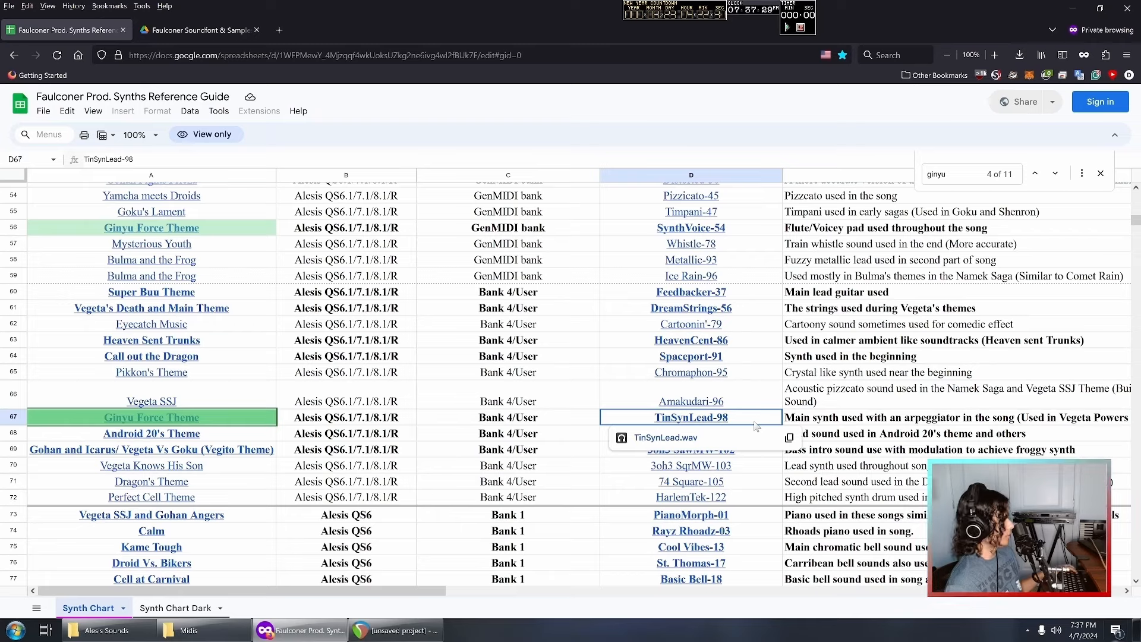
- Load the Ginyu Lead soundfont from the QuadraSynth 6-7-8-R Bank 4- User Bank folder into sforzando and audition a few notes
click(107, 630)
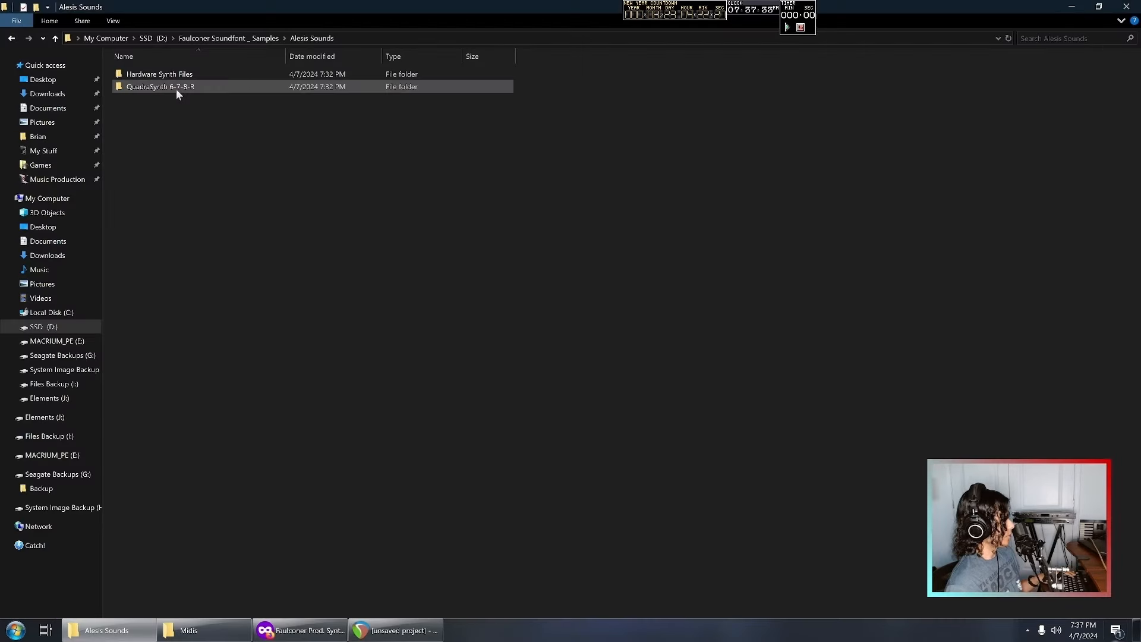
double_click(176, 89)
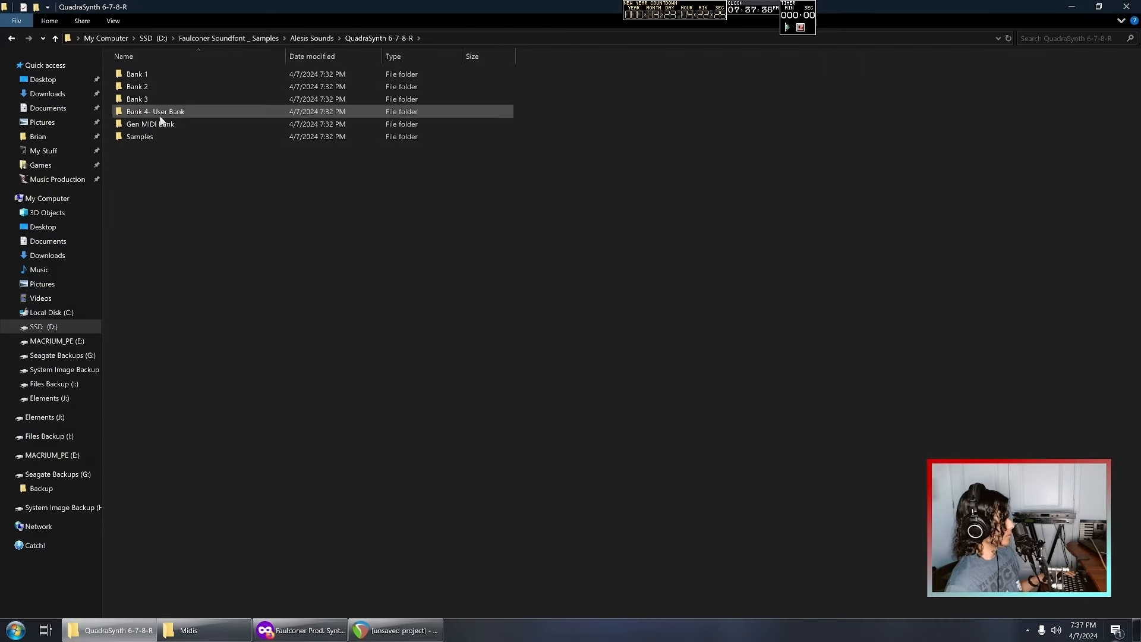
double_click(160, 116)
drag(157, 101, 508, 286)
click(586, 426)
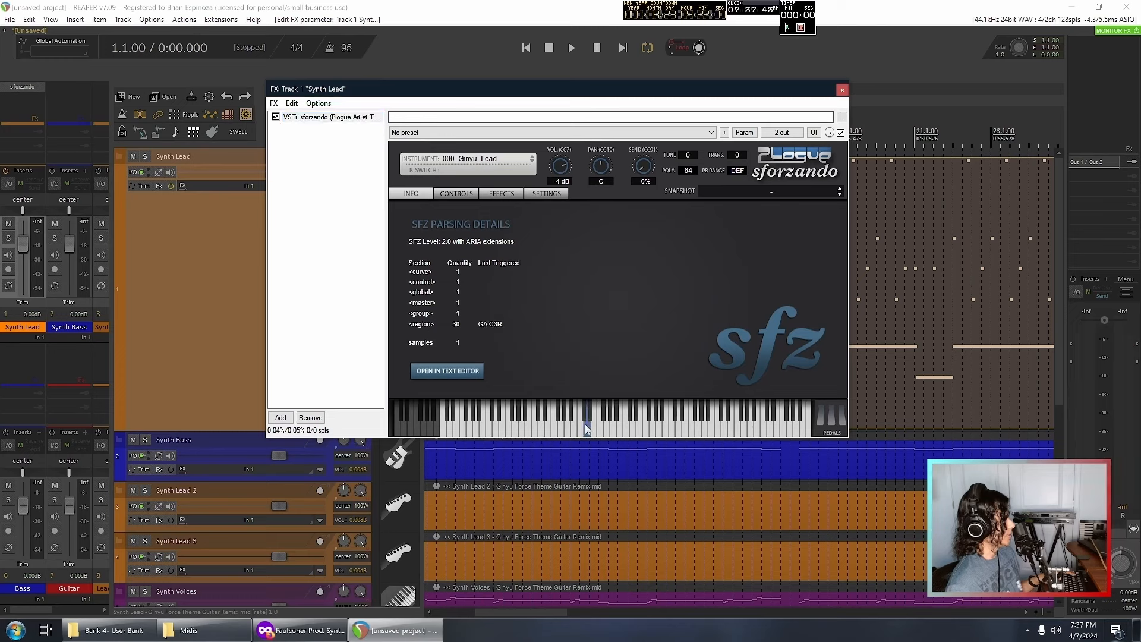
click(607, 425)
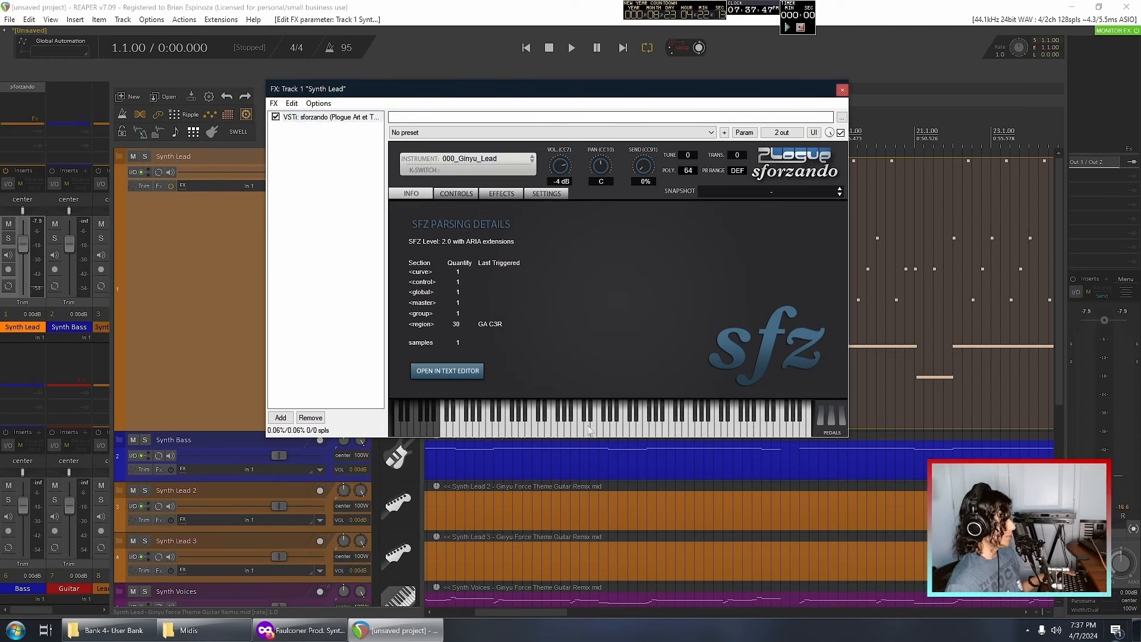
- Close the Synth Lead FX window and open the track's MIDI item in the MIDI editor, with the editor window fully in view
click(842, 89)
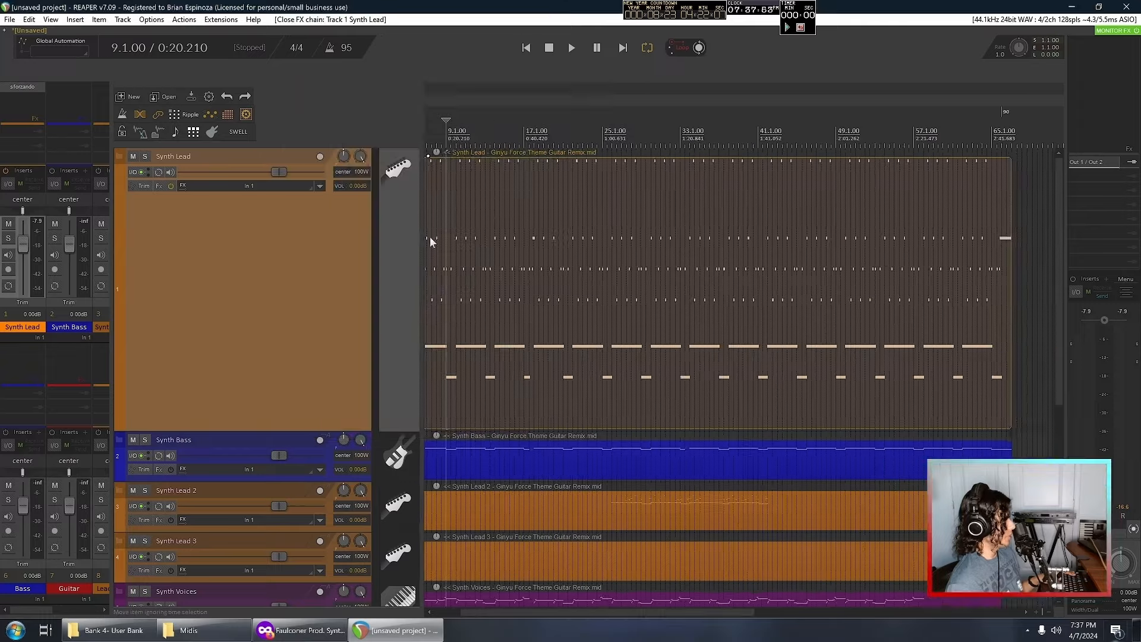
scroll(430, 260, up, 5)
scroll(597, 318, left, 5)
double_click(481, 319)
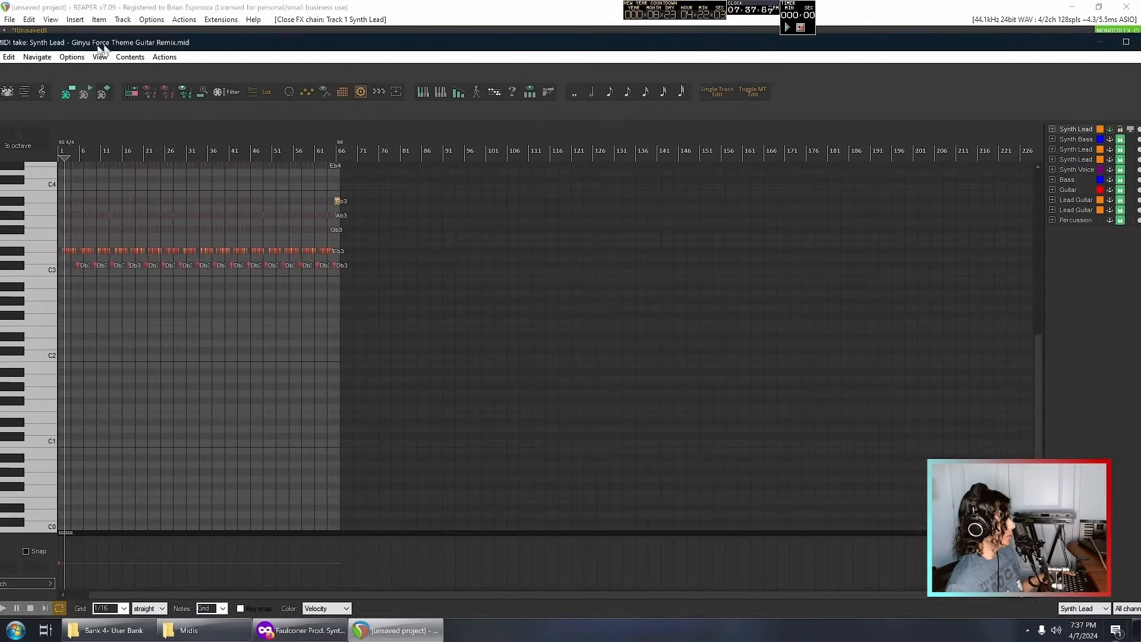
drag(99, 46, 128, 67)
scroll(72, 291, up, 1)
scroll(186, 333, up, 5)
scroll(189, 336, up, 4)
- Select all notes in the Synth Lead take and reassign their MIDI note channel
key(ctrl+a)
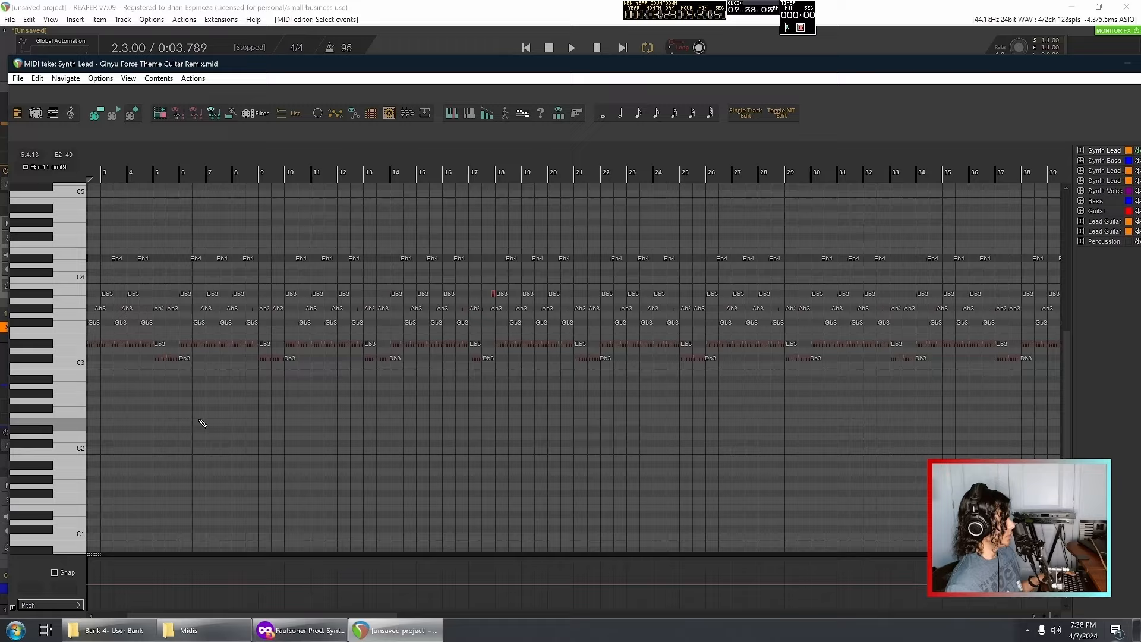
scroll(190, 404, up, 10)
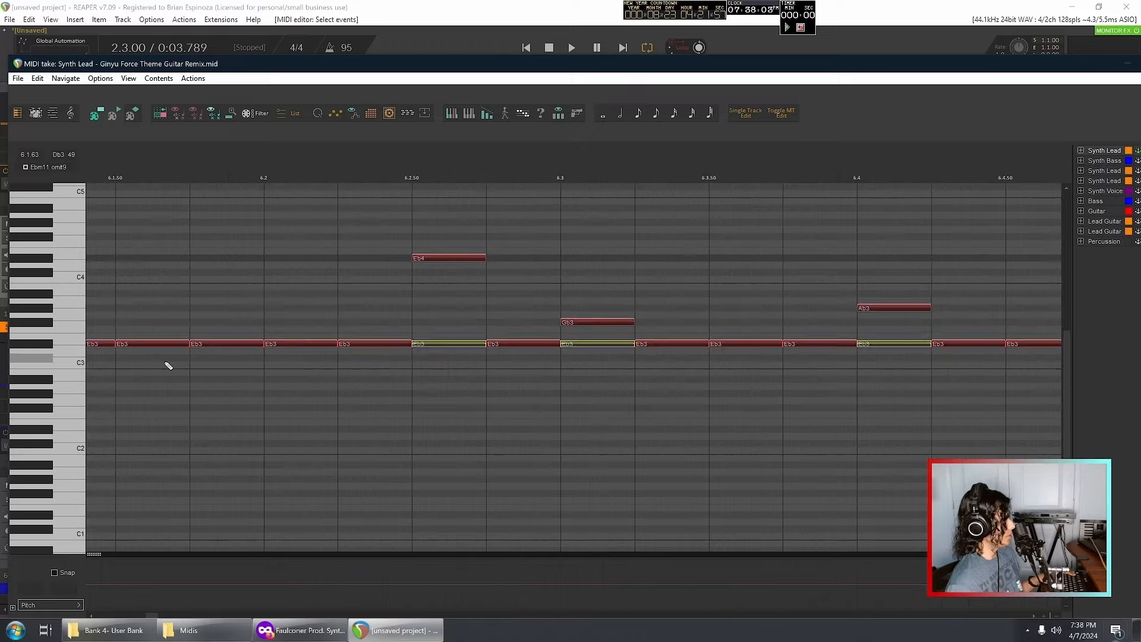
scroll(761, 367, up, 2)
scroll(489, 367, down, 5)
right_click(304, 369)
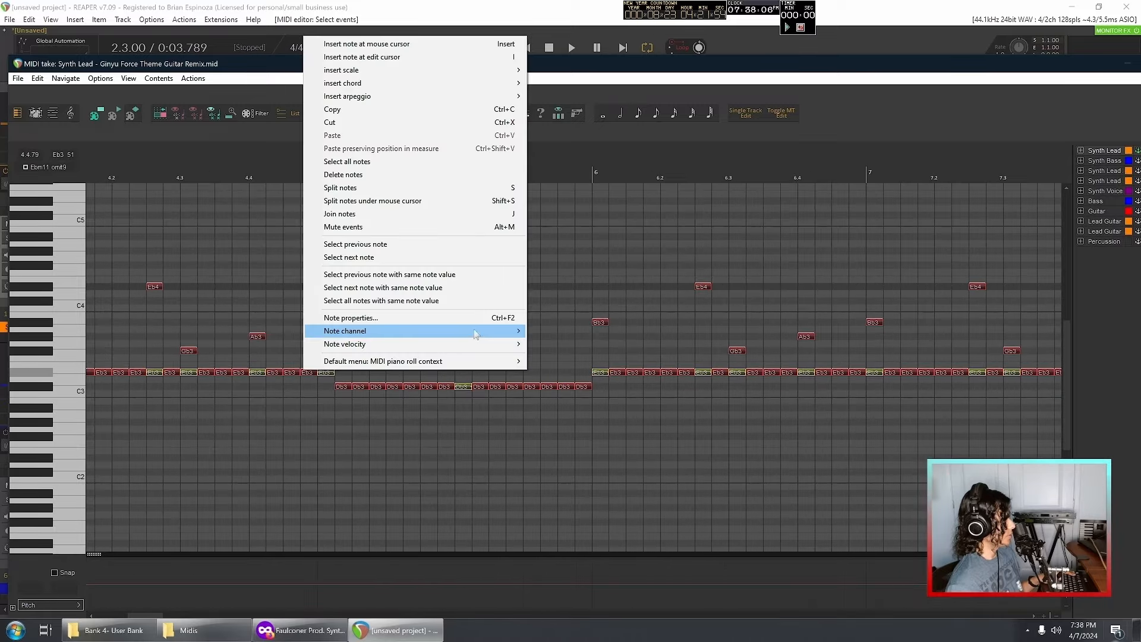
mouse_move(476, 334)
click(555, 337)
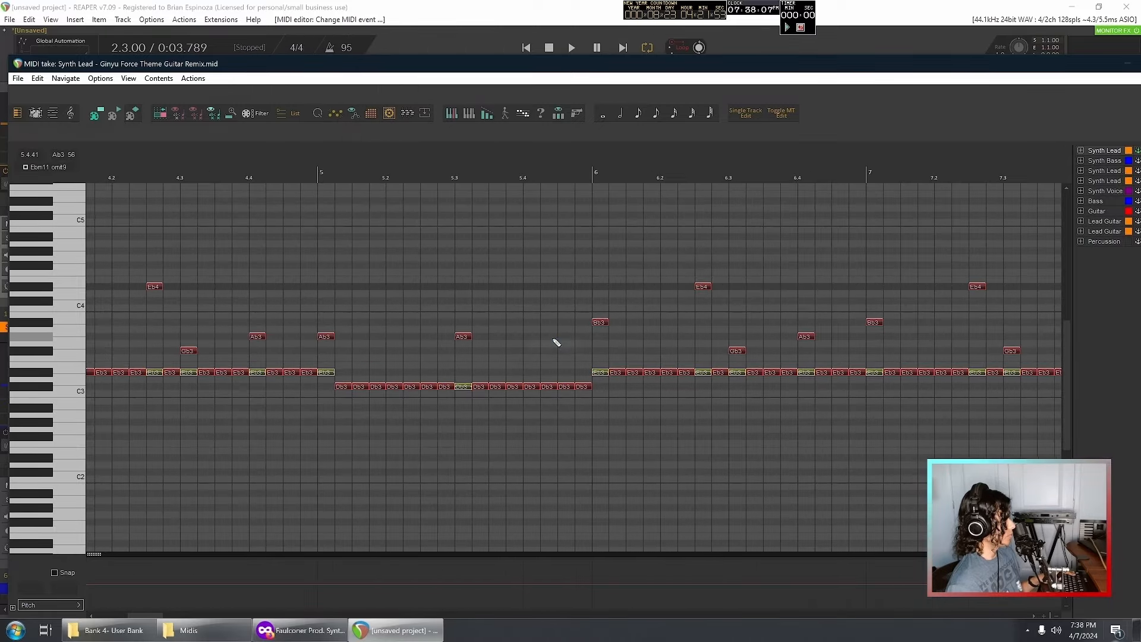
- Close the MIDI editor and the Synth Lead track's FX window to return to the arrangement
scroll(555, 338, down, 8)
drag(1092, 70, 865, 122)
click(949, 118)
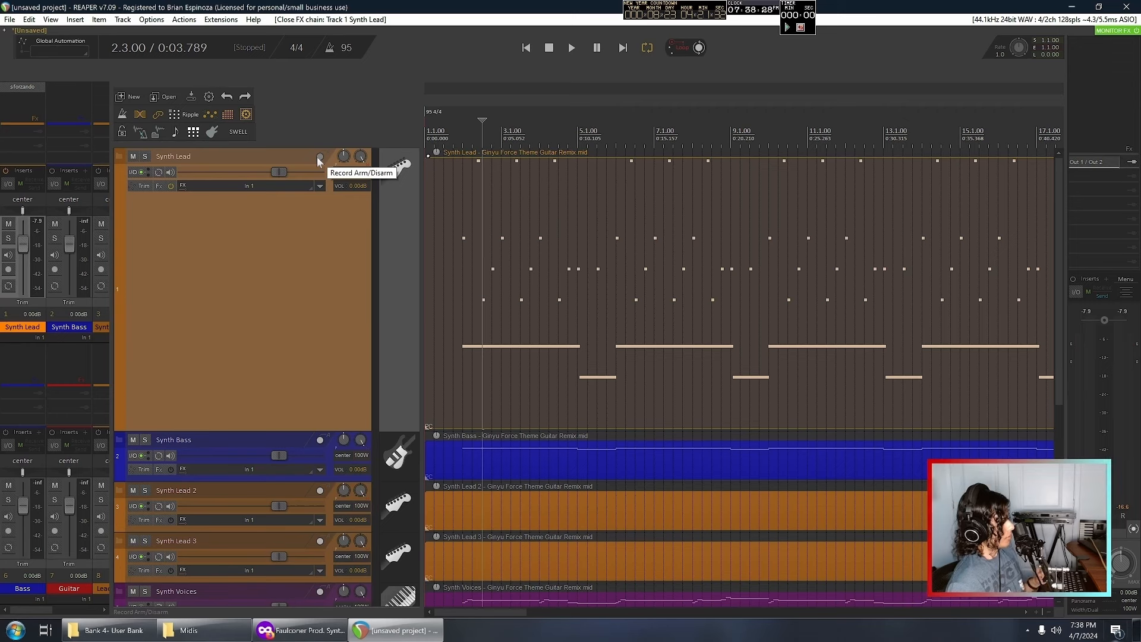
- Arm the Synth Lead track, enable record monitoring, and set its MIDI input to MPK mini Plus on All Channels
click(319, 158)
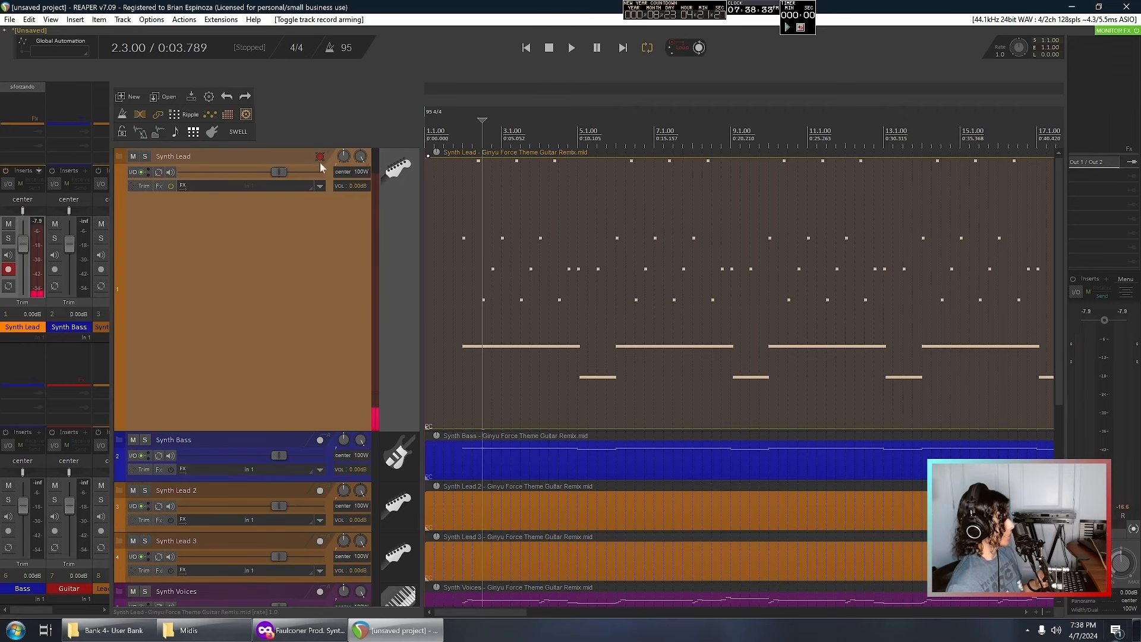
click(170, 172)
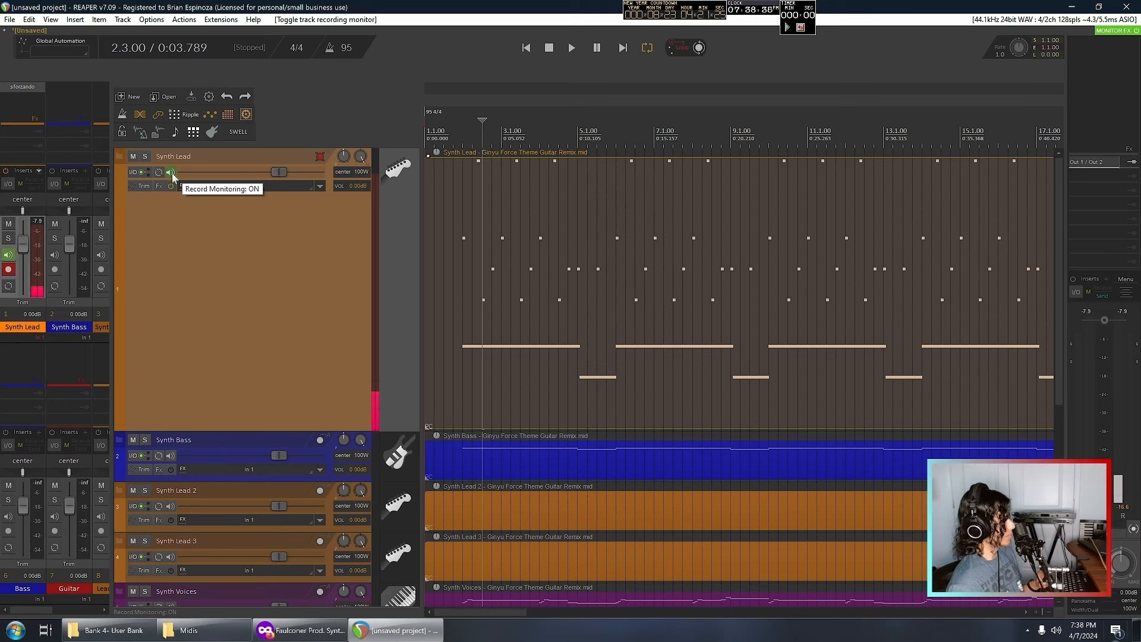
click(252, 188)
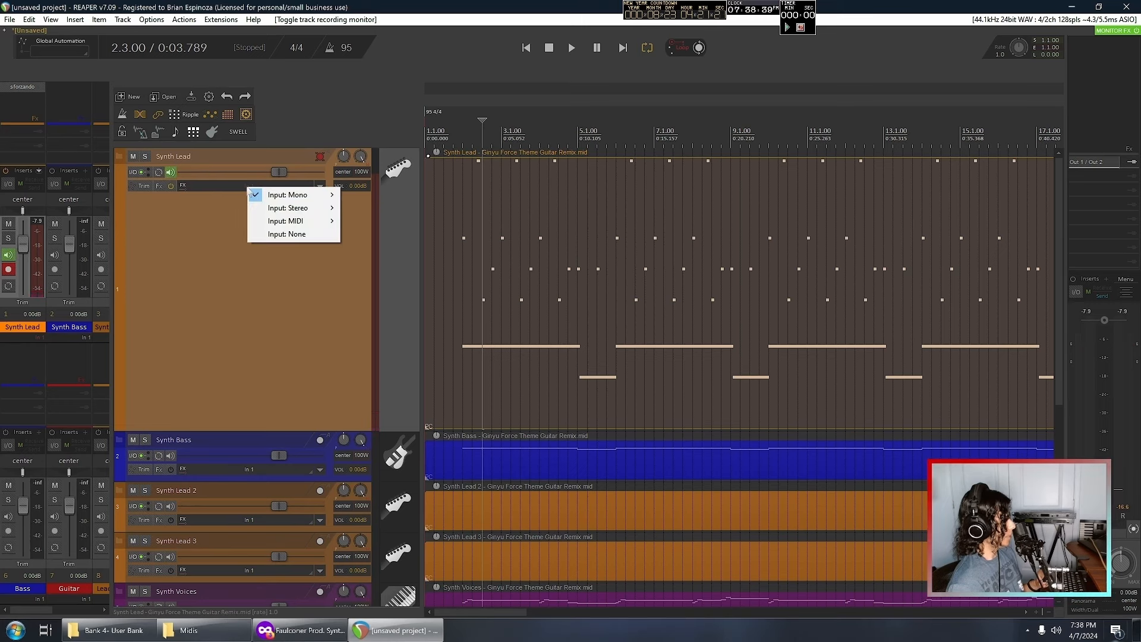
click(229, 189)
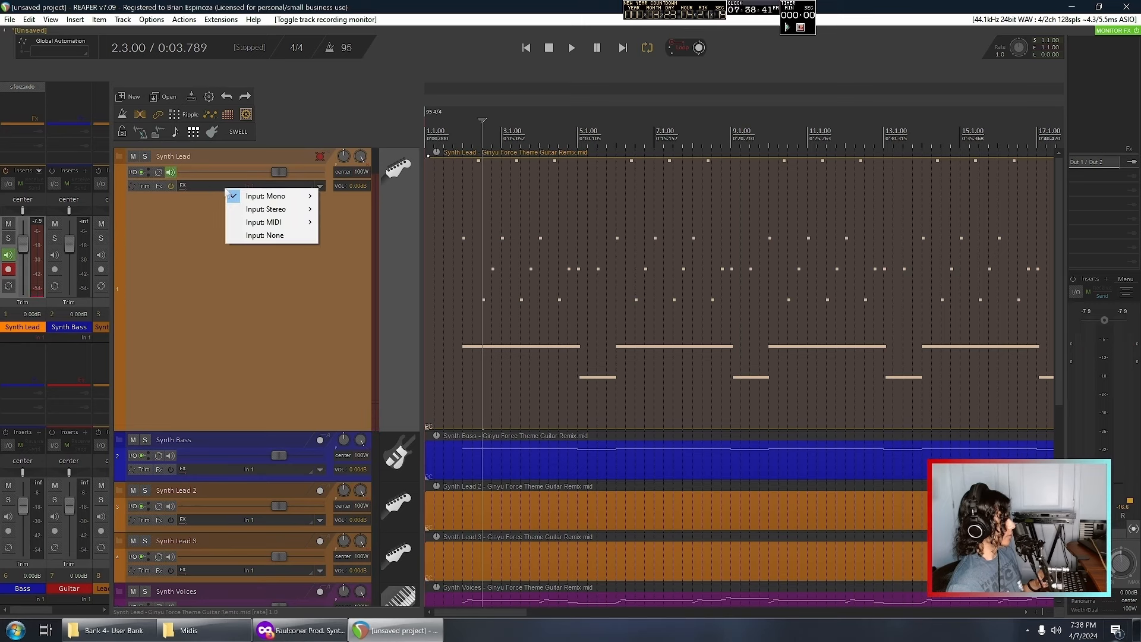
mouse_move(249, 223)
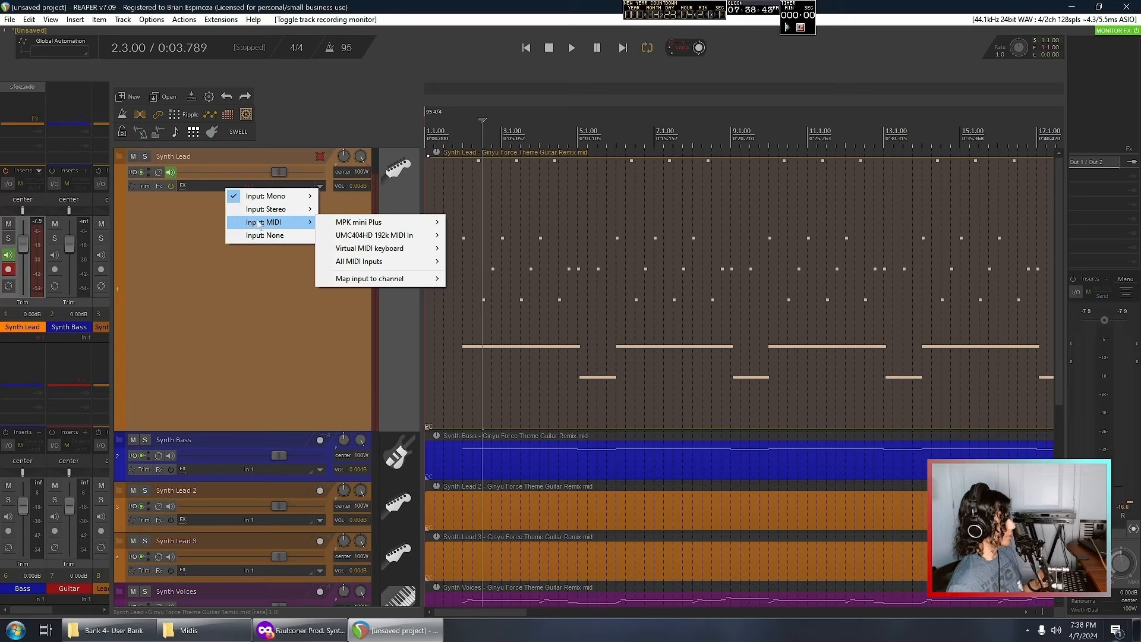
mouse_move(325, 227)
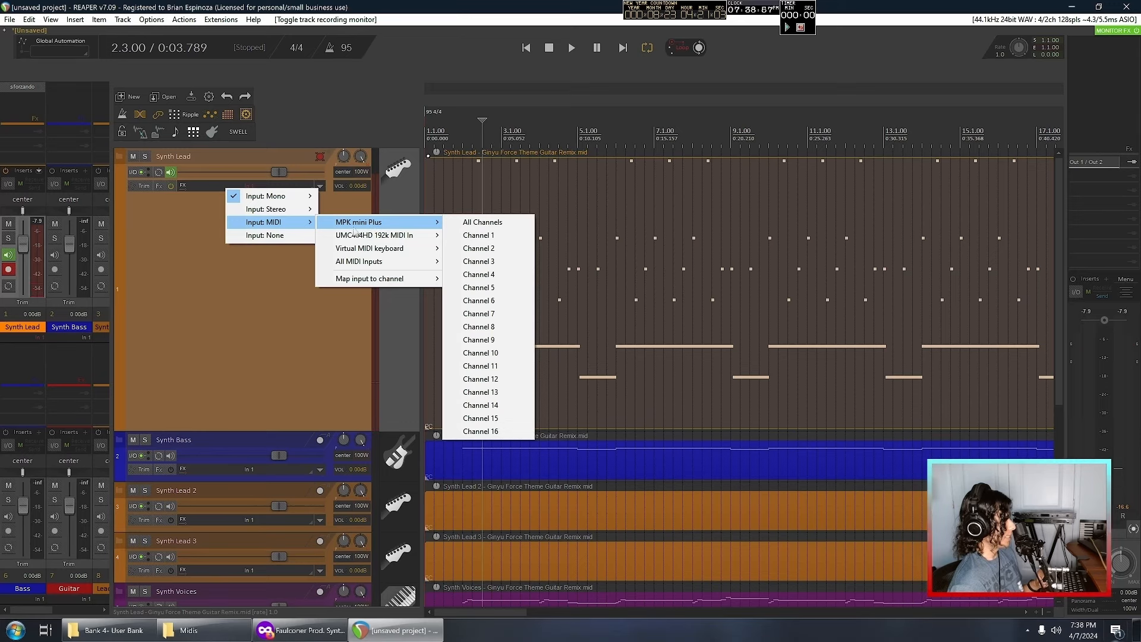
click(461, 225)
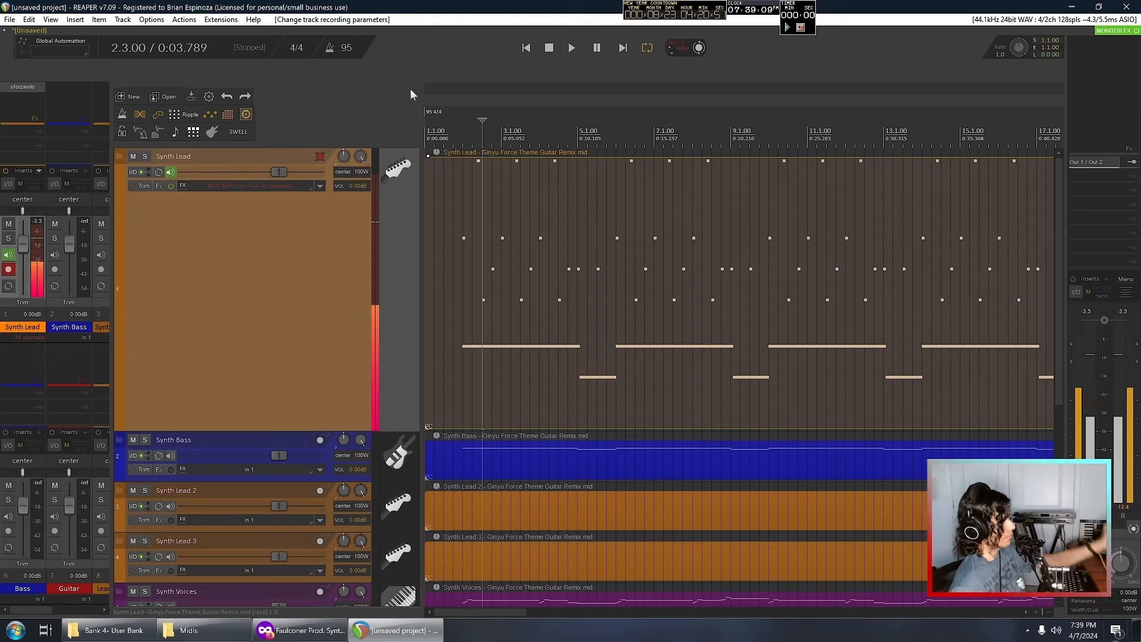
- Open the MIDI device preferences and review the available MIDI inputs and outputs, including the MPK mini Plus entries
click(1027, 22)
click(424, 457)
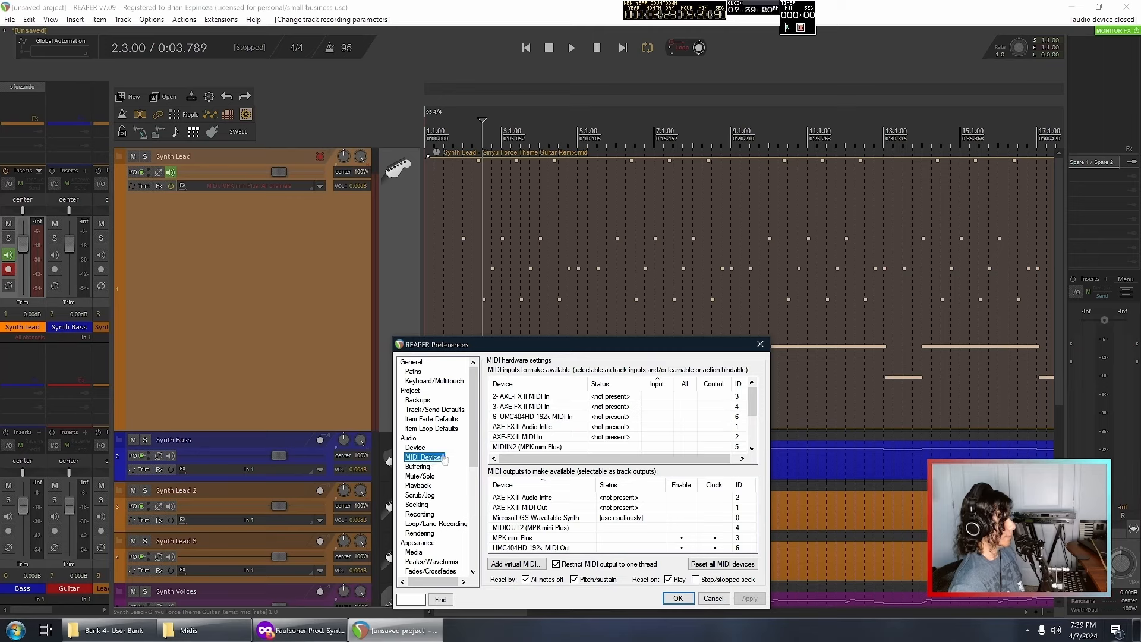
drag(613, 351, 651, 297)
scroll(609, 373, down, 3)
scroll(608, 373, up, 3)
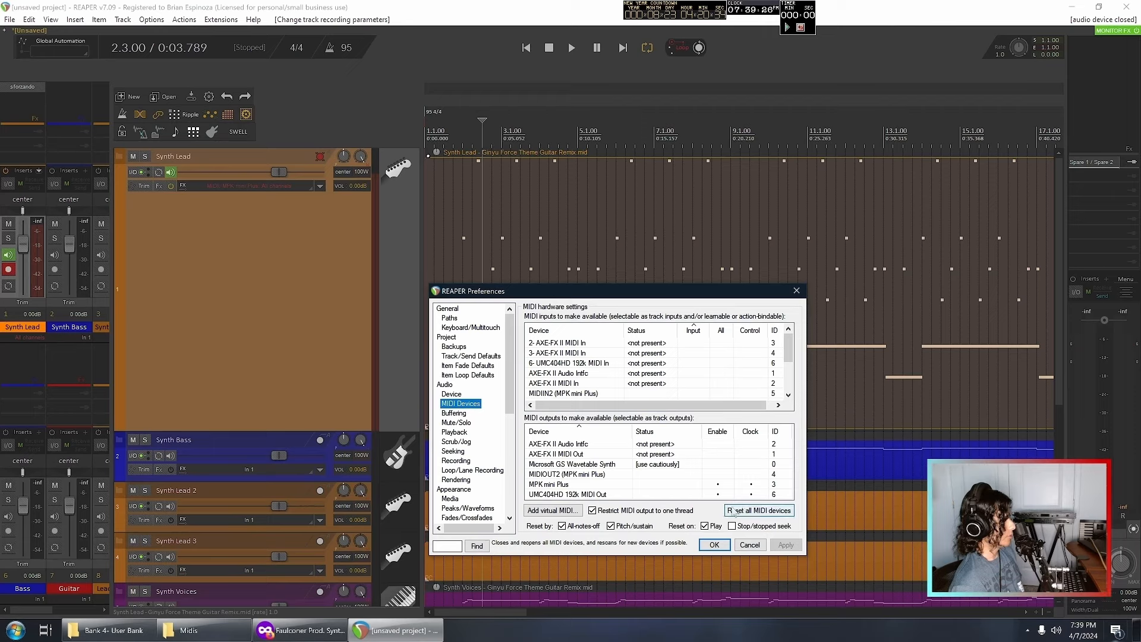
scroll(614, 381, down, 2)
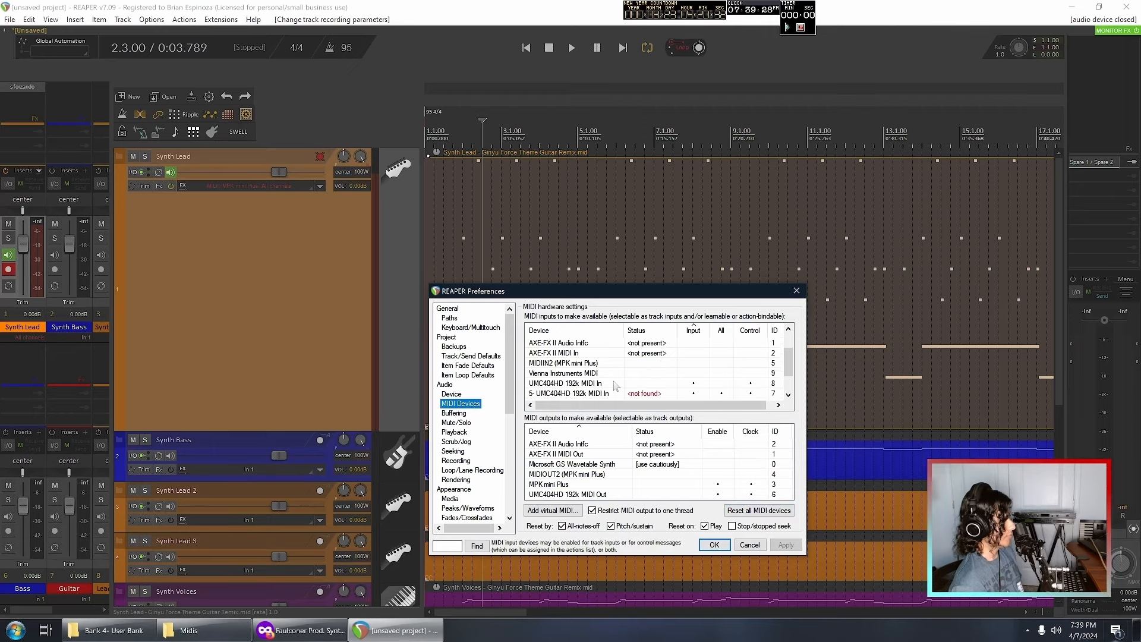
scroll(614, 380, up, 2)
scroll(614, 381, down, 3)
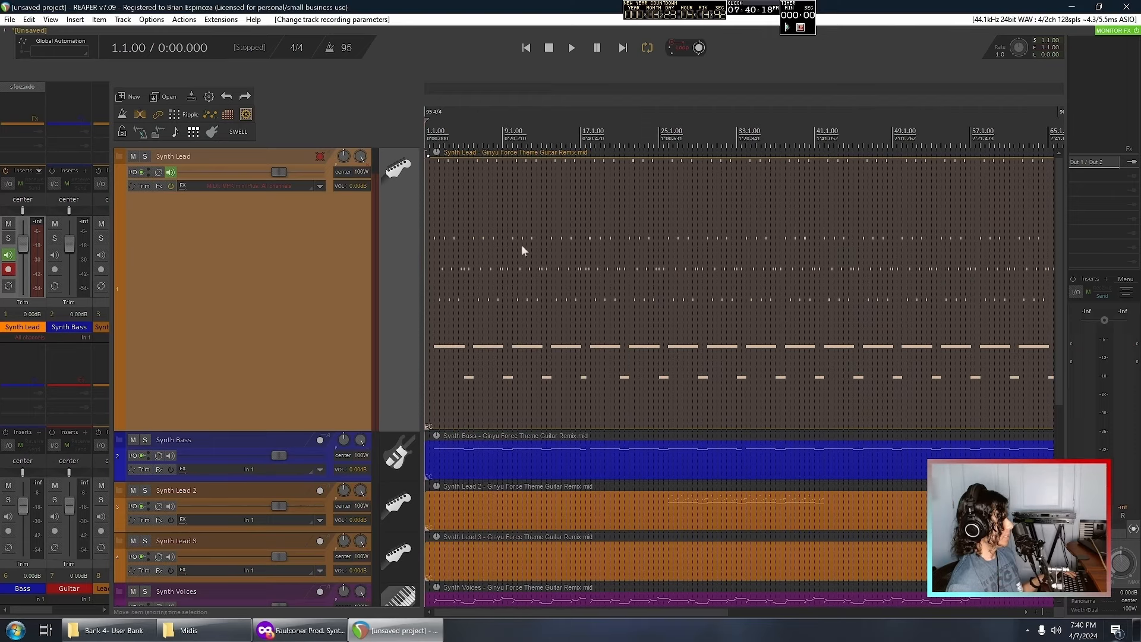
- Move the Synth Lead MIDI item further along the timeline, clearing the track's start, and lower the track volume to -4.92 dB
scroll(459, 422, down, 6)
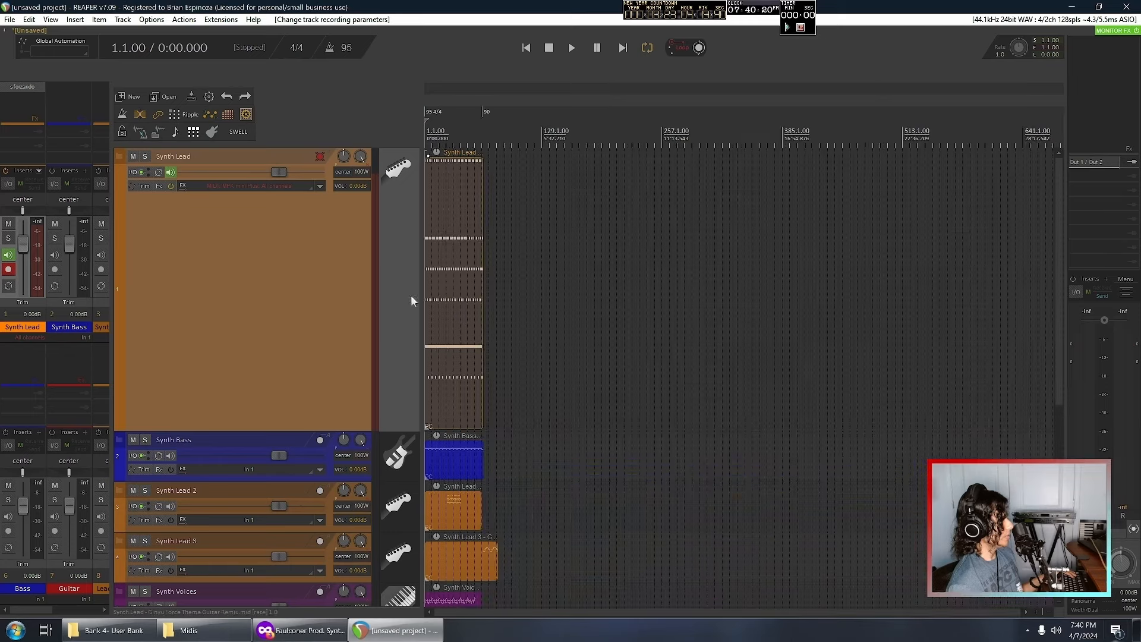
drag(467, 297, 647, 320)
scroll(428, 333, up, 8)
scroll(469, 250, up, 5)
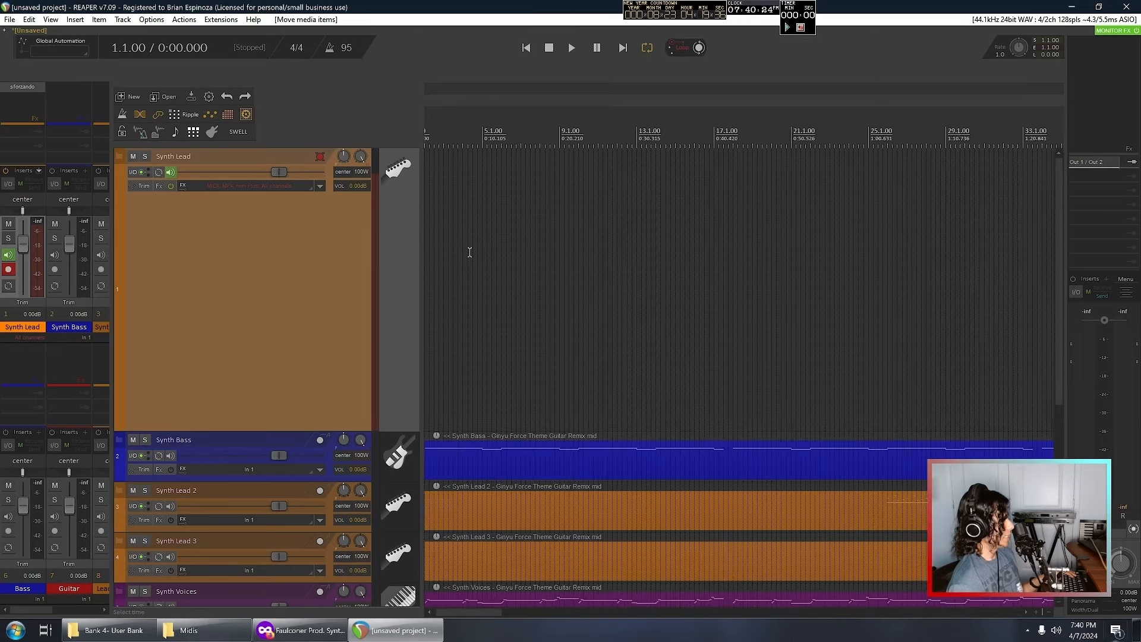
scroll(515, 285, down, 2)
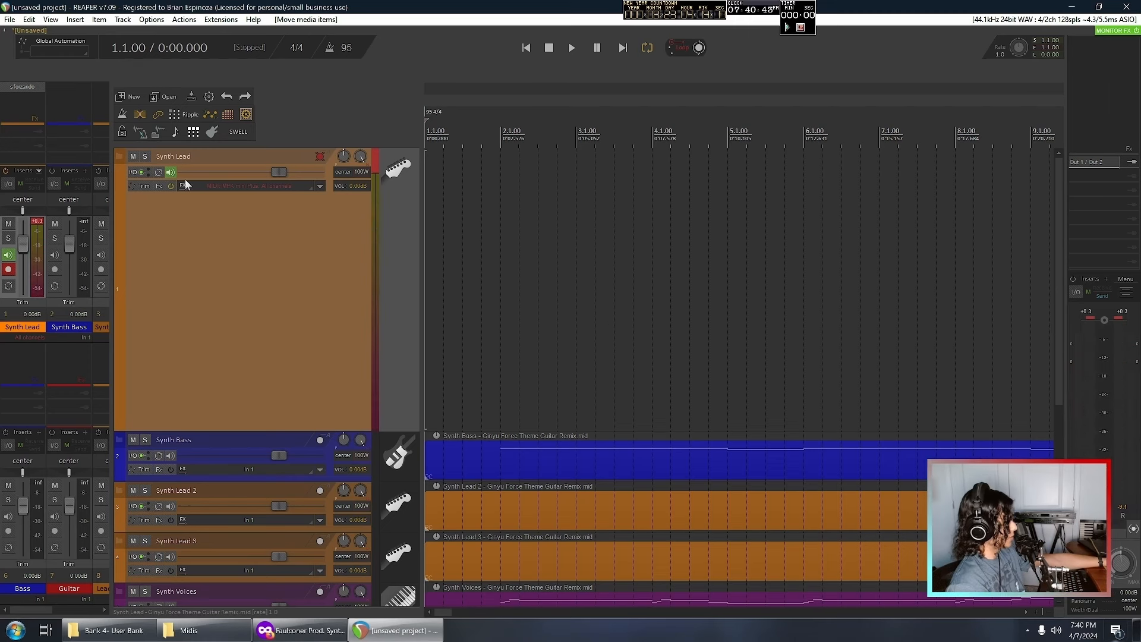
drag(279, 172, 262, 177)
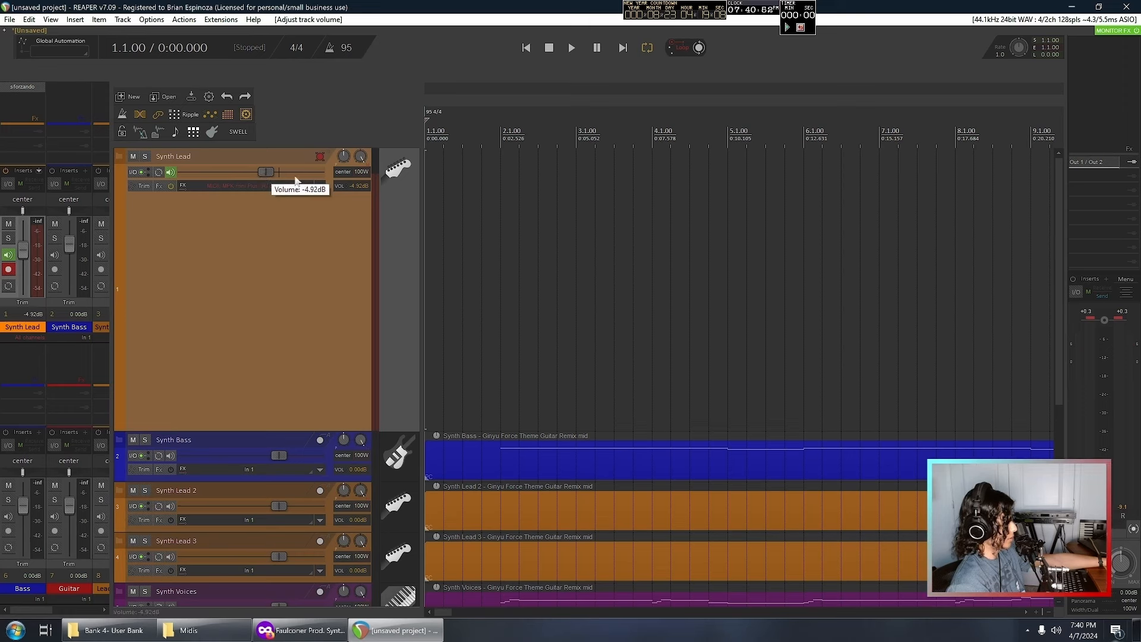
scroll(496, 231, down, 2)
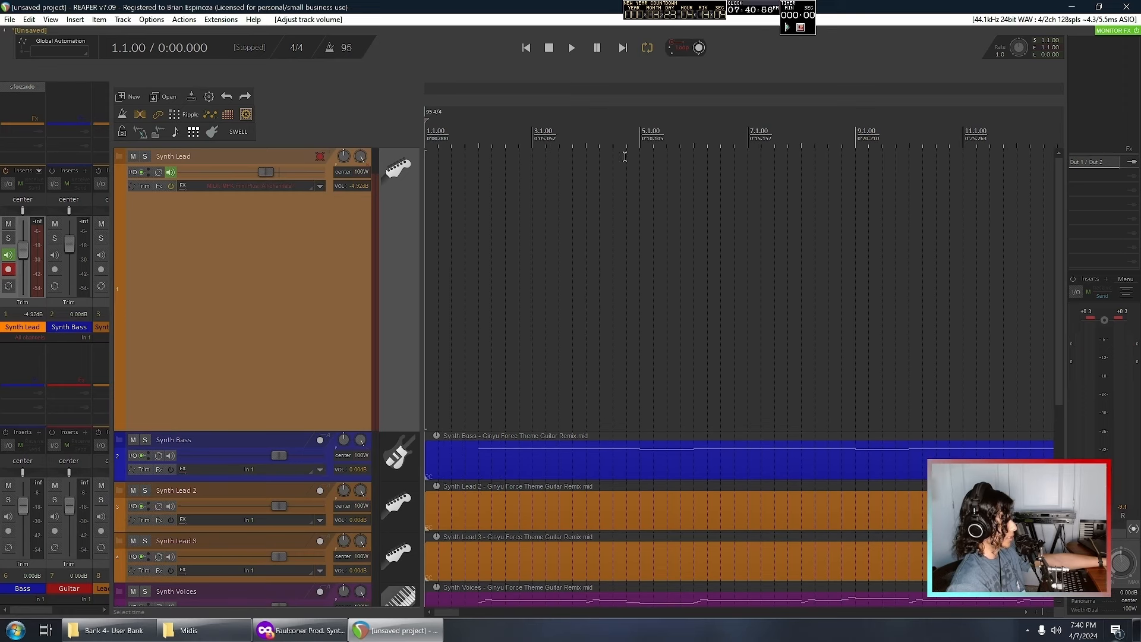
click(700, 51)
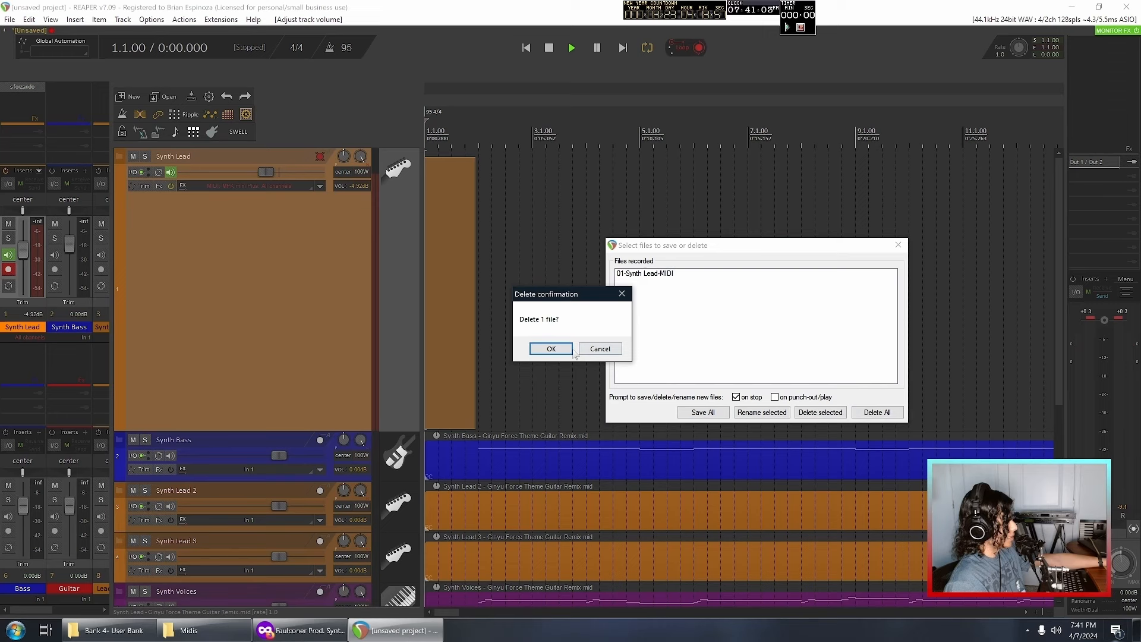
click(558, 349)
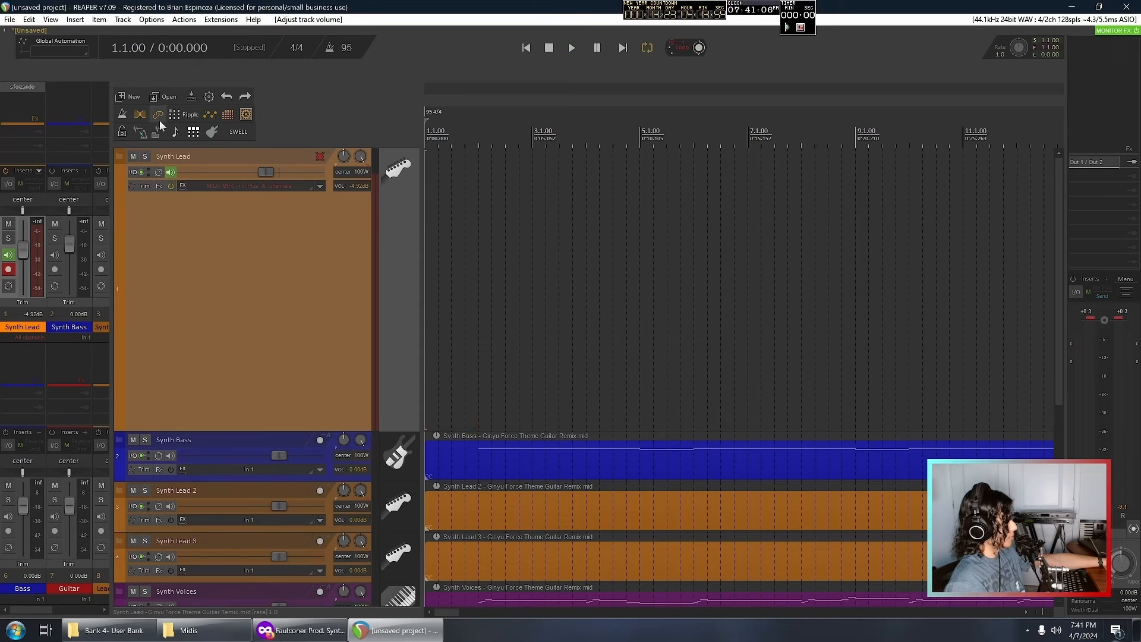
- Enable the metronome with count-in before recording and record the lead riff as MIDI on the Synth Lead track
right_click(122, 116)
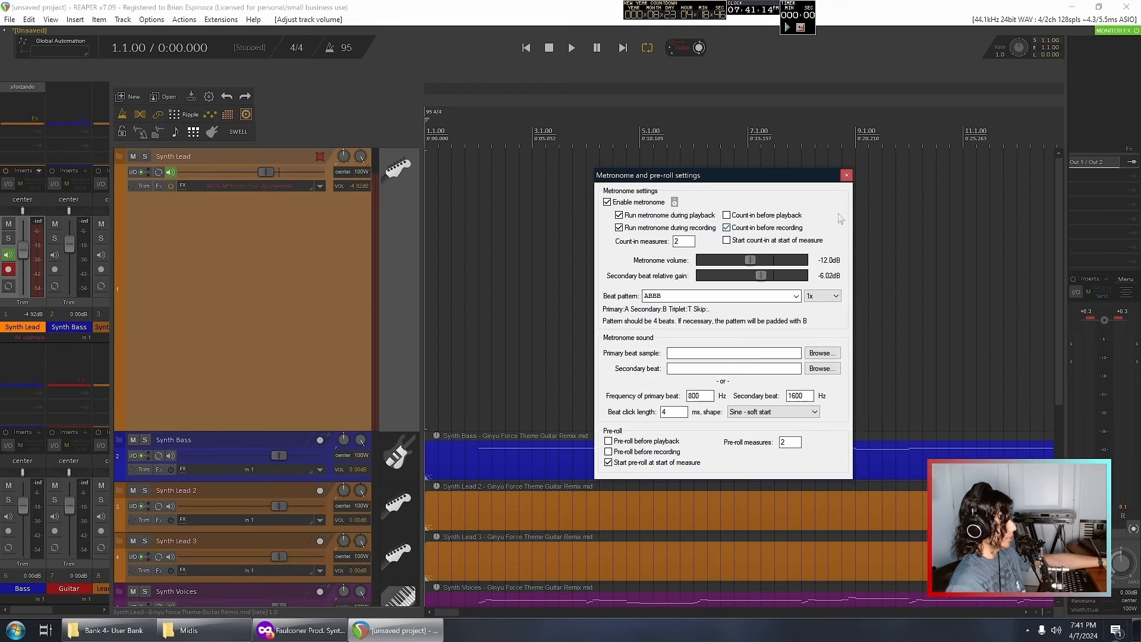
click(847, 175)
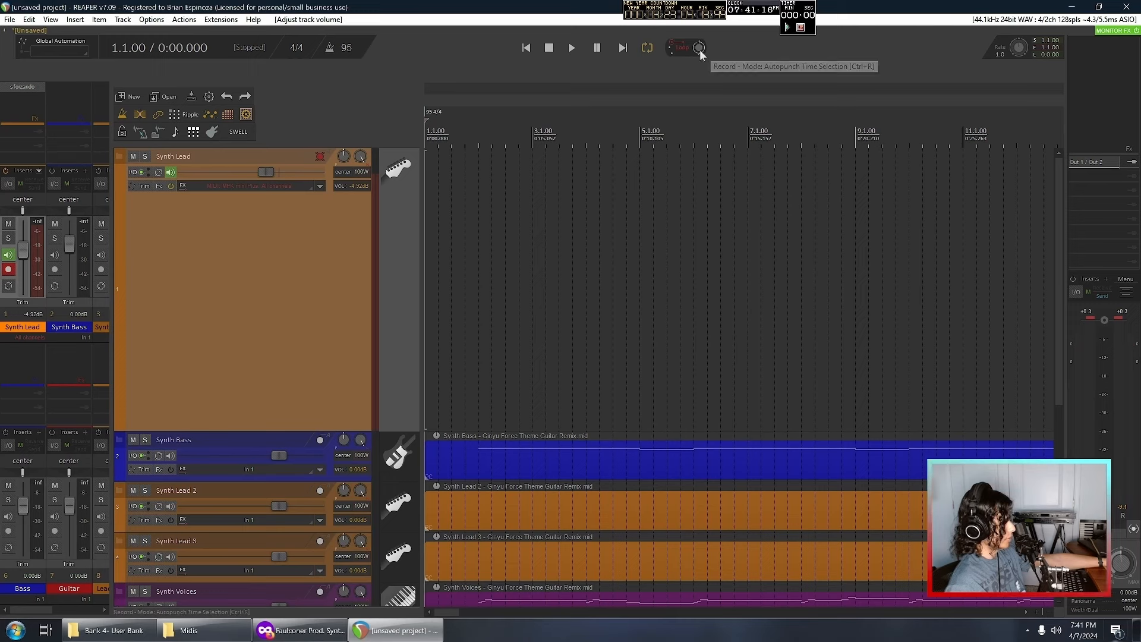
click(699, 48)
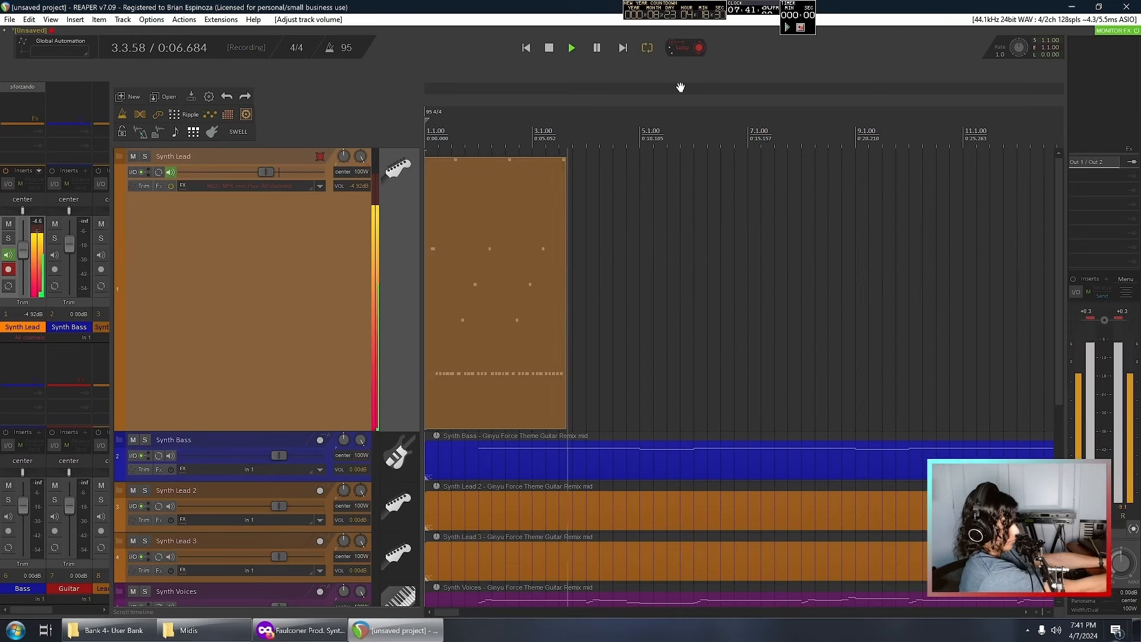
- Select all notes of the recorded Synth Lead take in the MIDI editor and quantize them to the 1/16 grid
drag(652, 234, 3, 462)
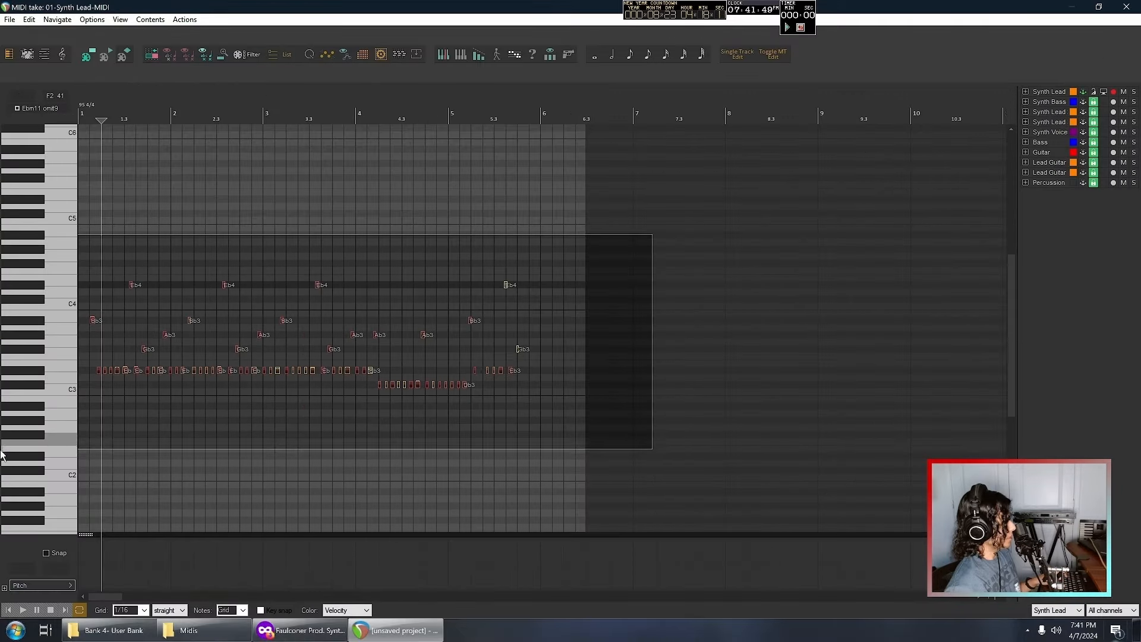
scroll(220, 395, up, 8)
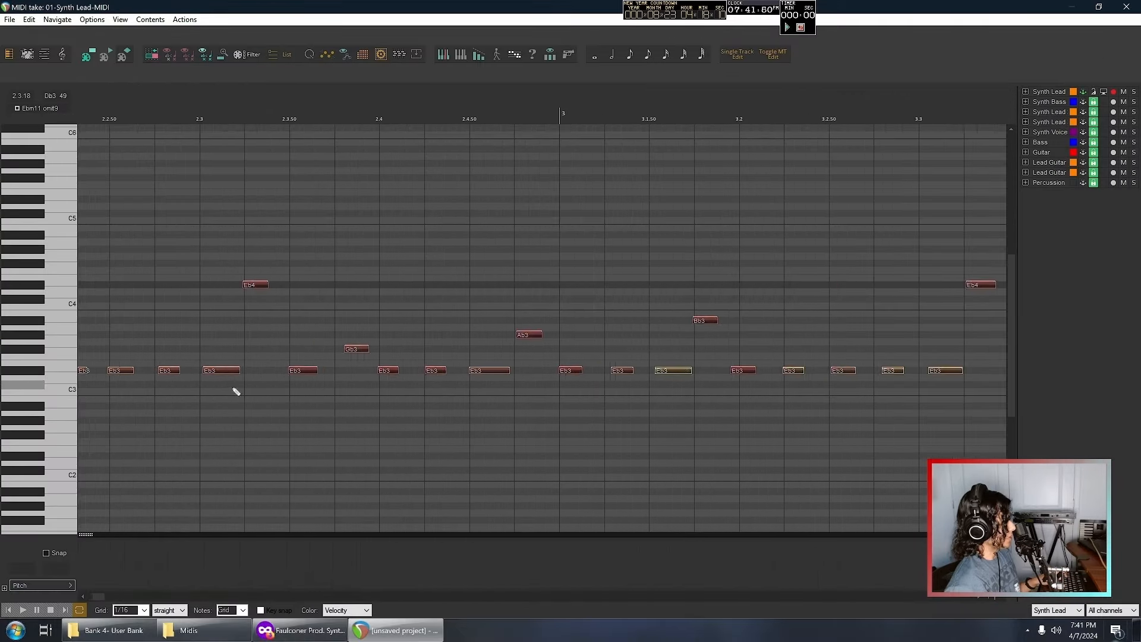
drag(234, 391, 680, 385)
scroll(333, 367, down, 6)
scroll(327, 351, up, 2)
key(q)
- Inspect the quantized notes across the take and play it back from the first note
drag(375, 371, 461, 394)
scroll(818, 403, up, 2)
click(796, 387)
scroll(797, 394, down, 6)
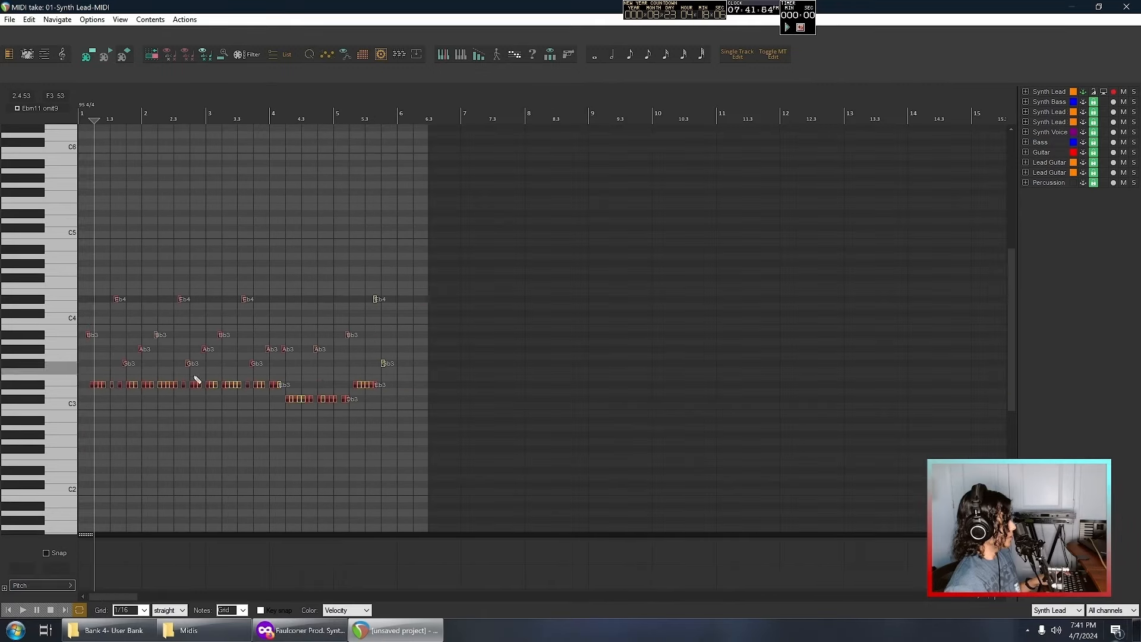
scroll(201, 386, up, 6)
drag(209, 411, 899, 424)
drag(309, 379, 505, 407)
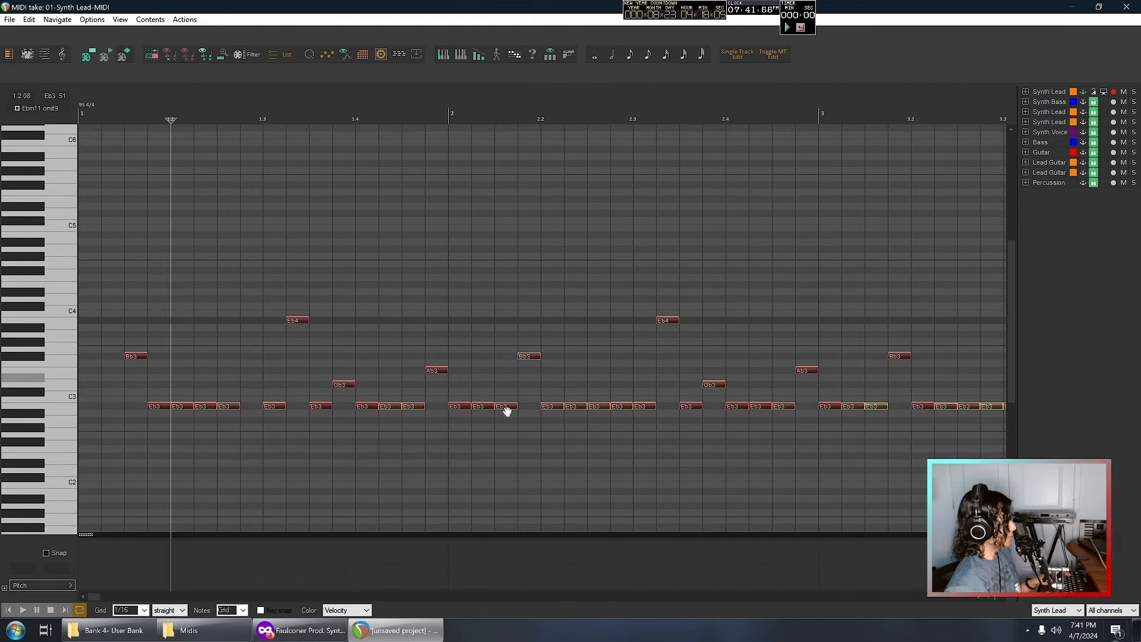
click(110, 377)
click(126, 382)
key(space)
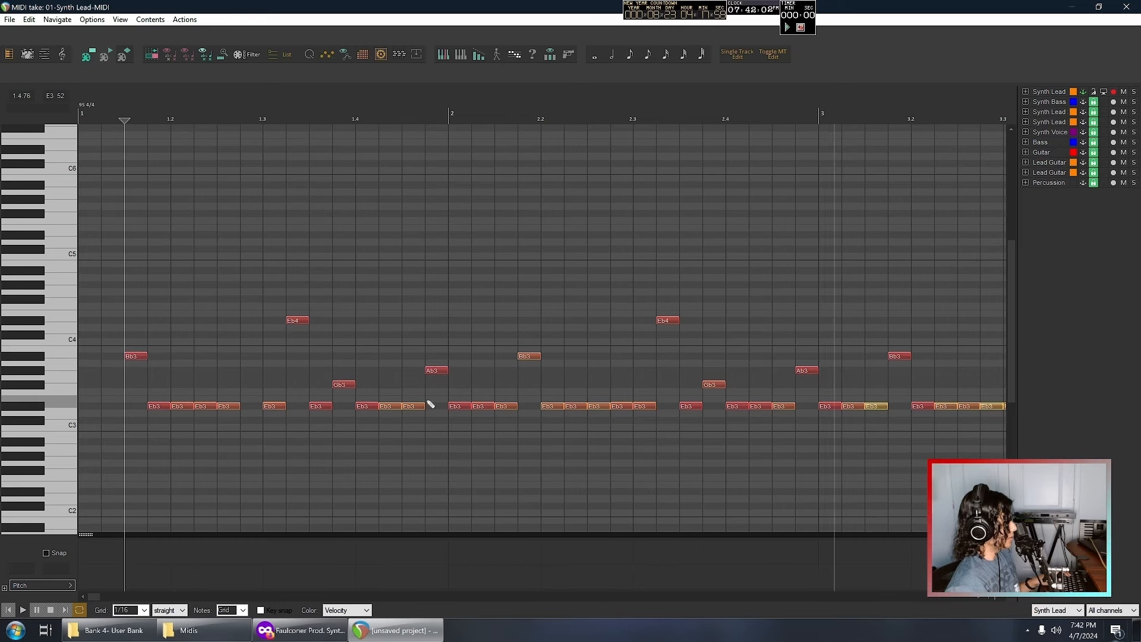
scroll(434, 403, down, 2)
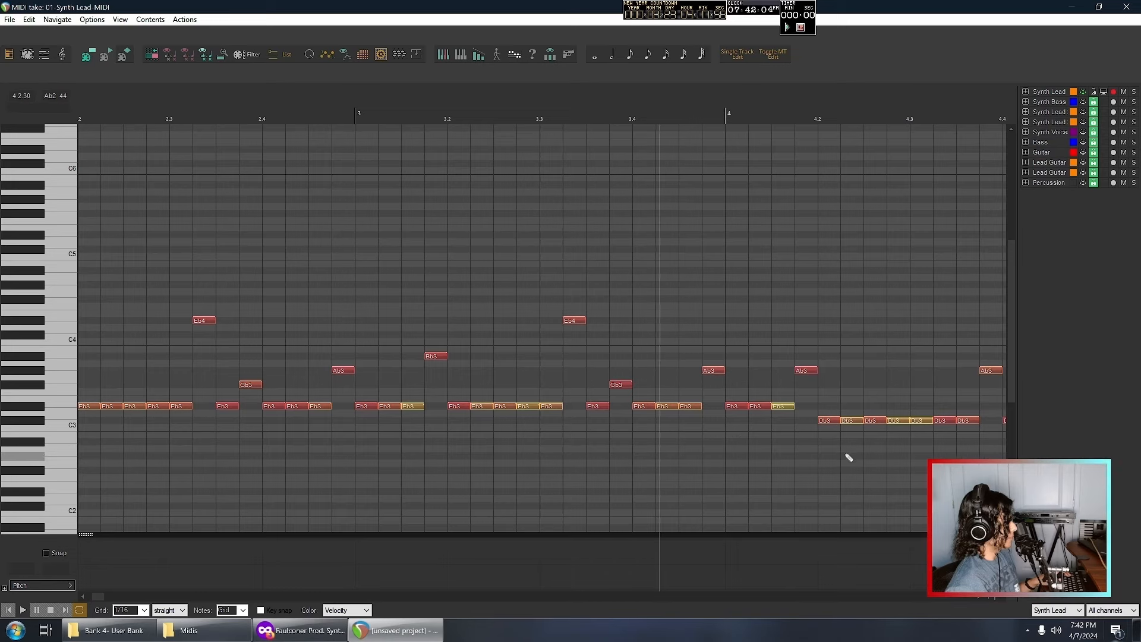
scroll(441, 417, up, 2)
scroll(478, 414, down, 3)
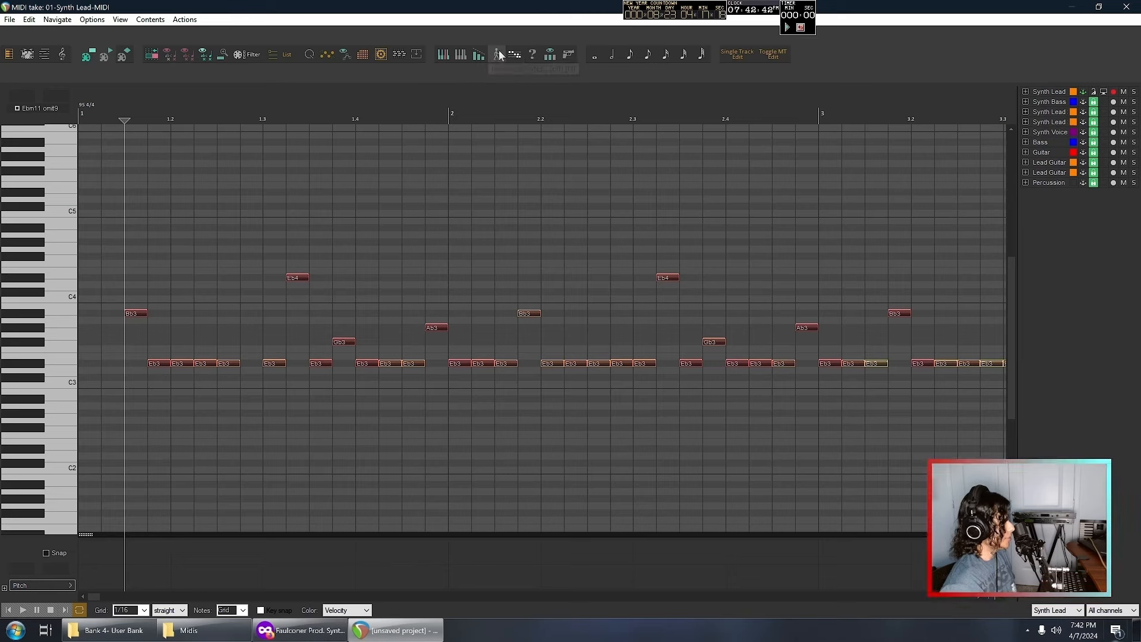
- Open Humanize Notes for the selected Synth Lead notes and set the velocity variation to 16%
click(497, 54)
scroll(549, 360, down, 10)
scroll(191, 322, up, 10)
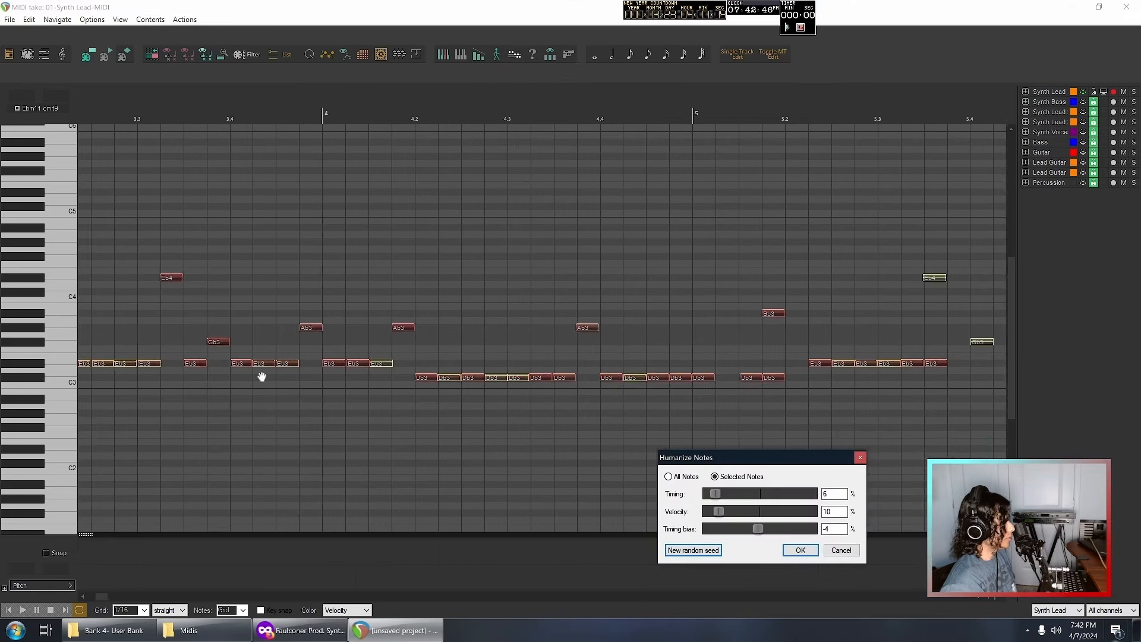
drag(258, 375, 889, 402)
scroll(277, 374, down, 10)
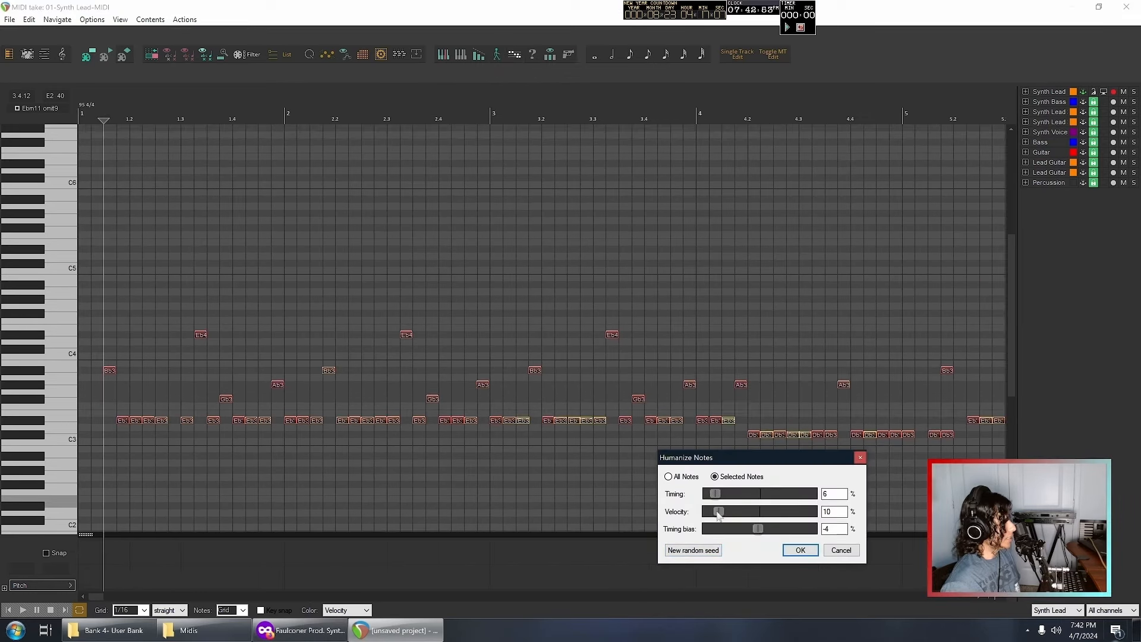
drag(719, 515, 823, 531)
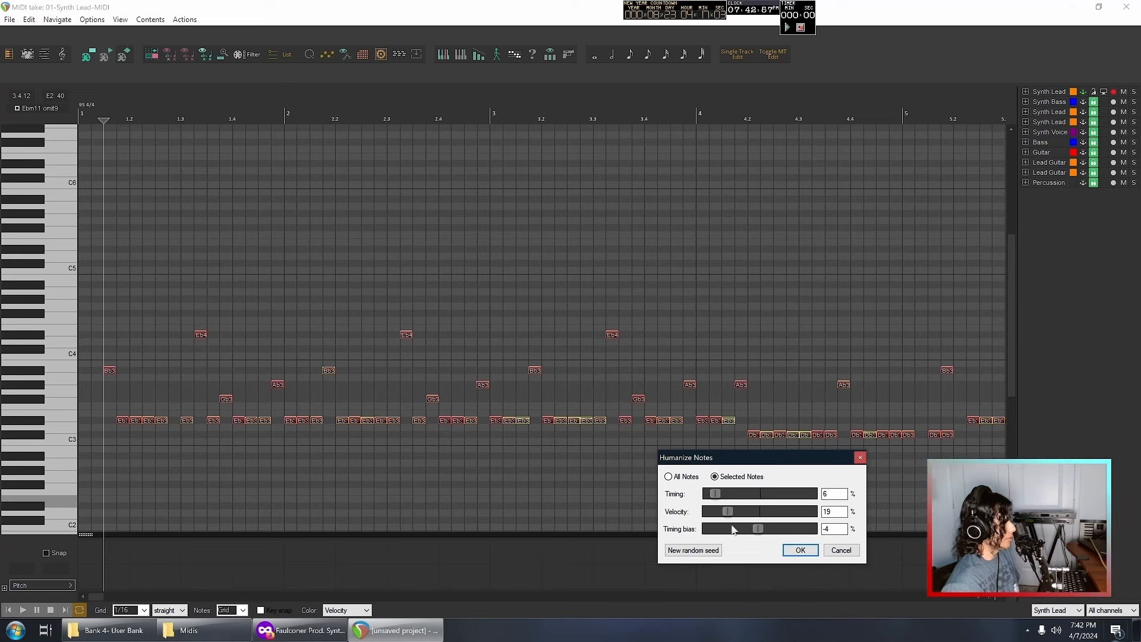
mouse_move(734, 531)
mouse_down()
mouse_move(690, 520)
mouse_move(689, 507)
mouse_move(803, 518)
mouse_move(716, 513)
mouse_move(796, 515)
mouse_move(734, 514)
mouse_up()
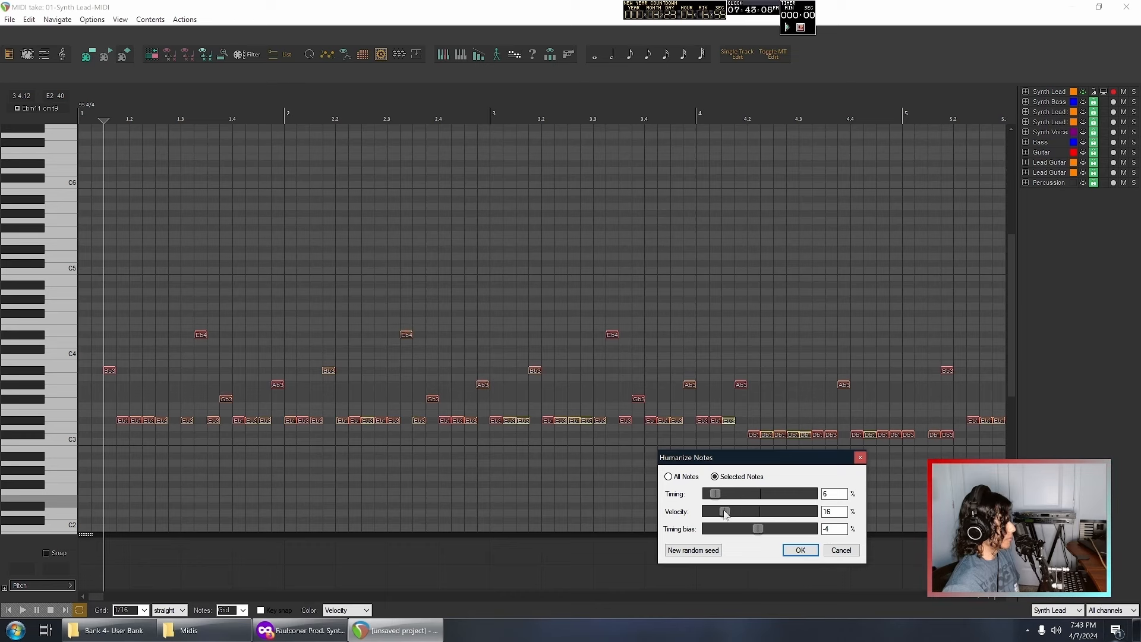
- Set the humanize timing to 5% and timing bias to -8%, apply it, and check the shifted notes
mouse_move(715, 501)
mouse_down()
mouse_move(823, 501)
mouse_move(717, 505)
mouse_up()
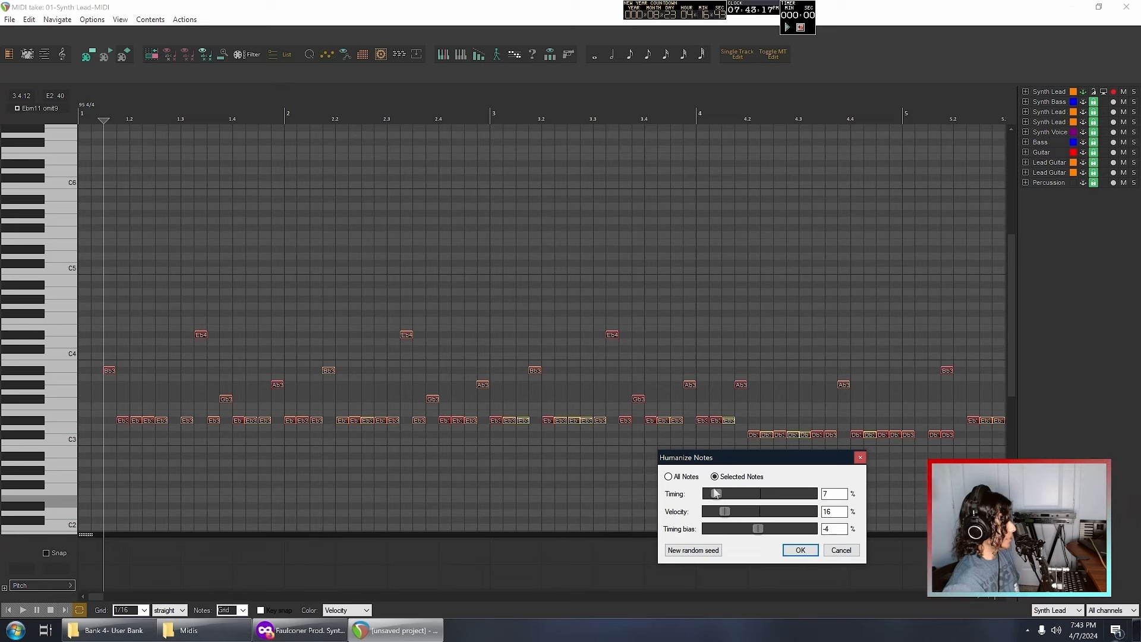
drag(716, 493, 713, 495)
mouse_move(757, 528)
mouse_down()
mouse_move(729, 534)
mouse_move(811, 535)
mouse_move(750, 538)
mouse_up()
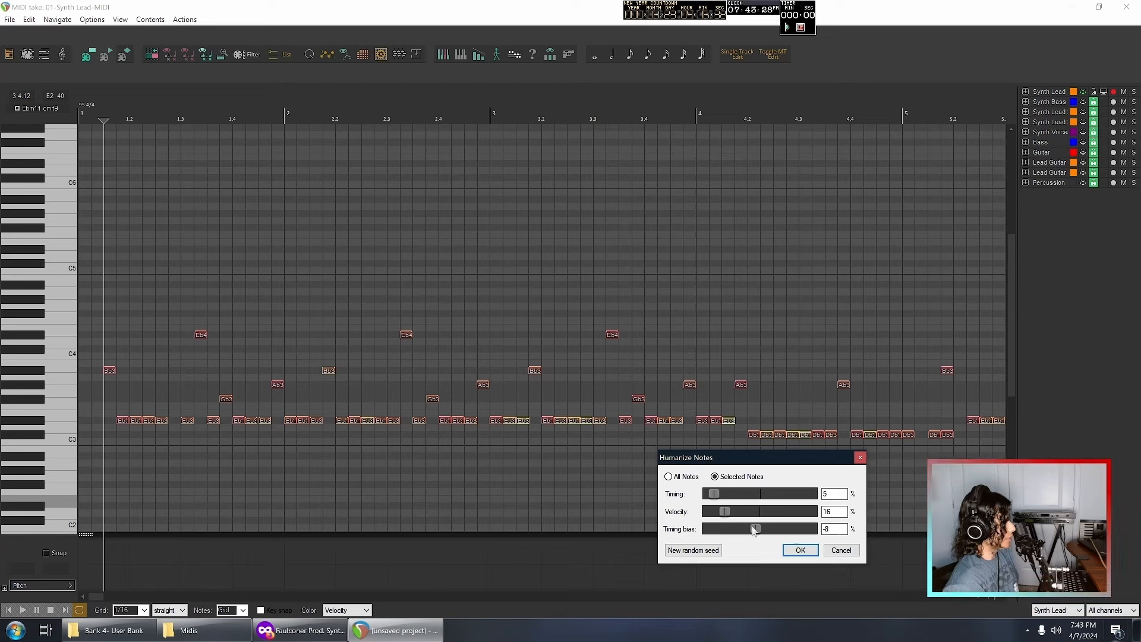
click(796, 549)
scroll(315, 395, up, 5)
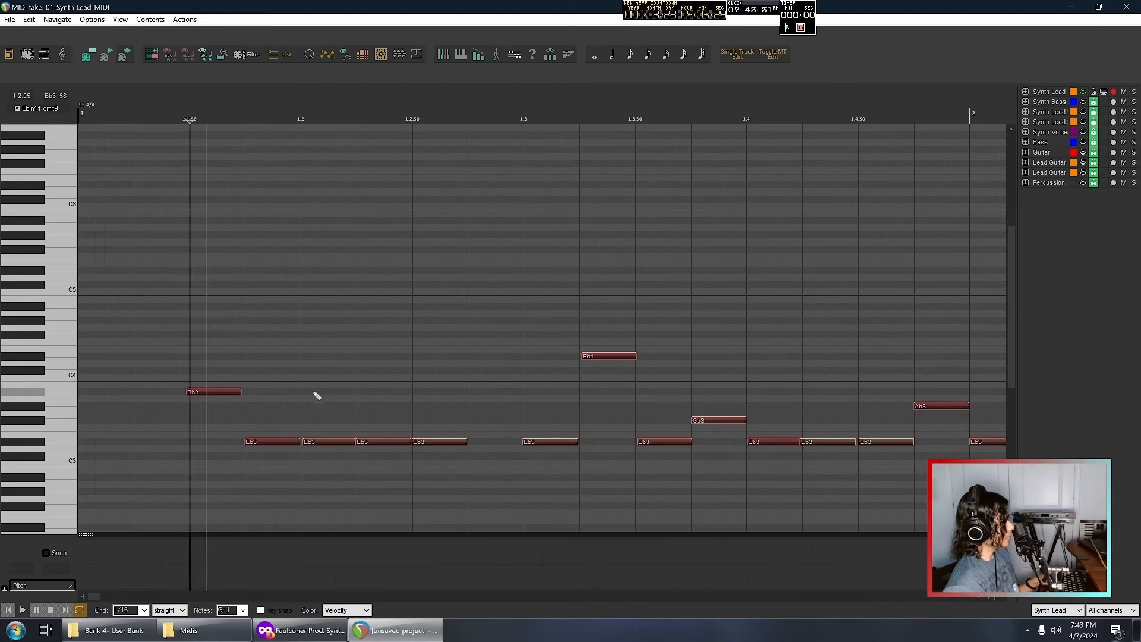
scroll(332, 390, down, 5)
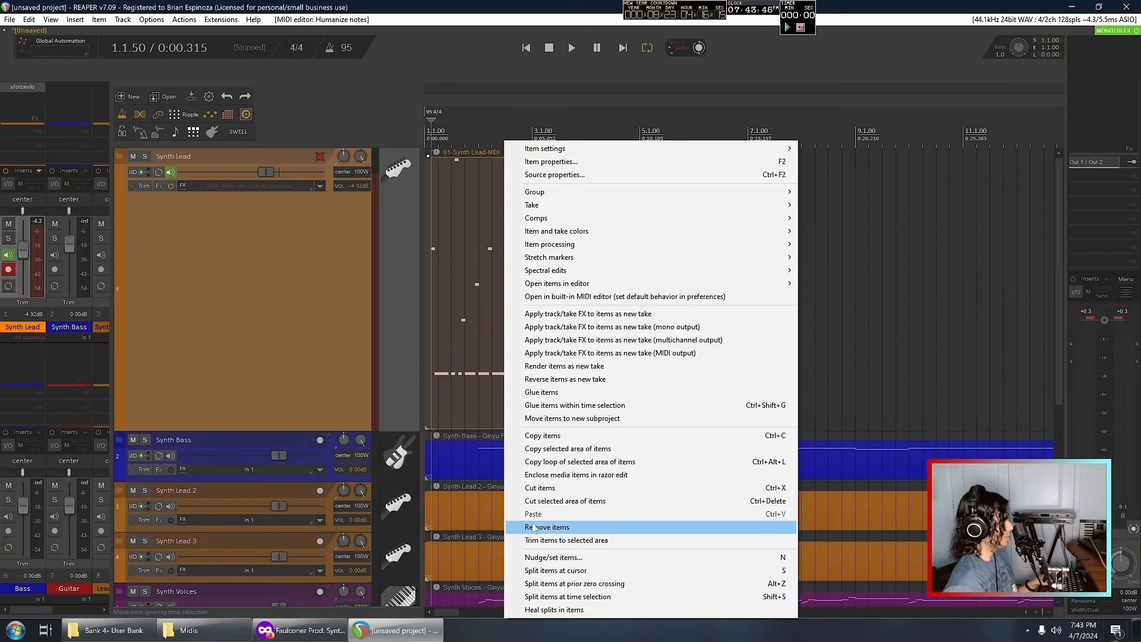
- Remove the humanized recording from the Synth Lead track and return to the project start
click(534, 527)
click(523, 50)
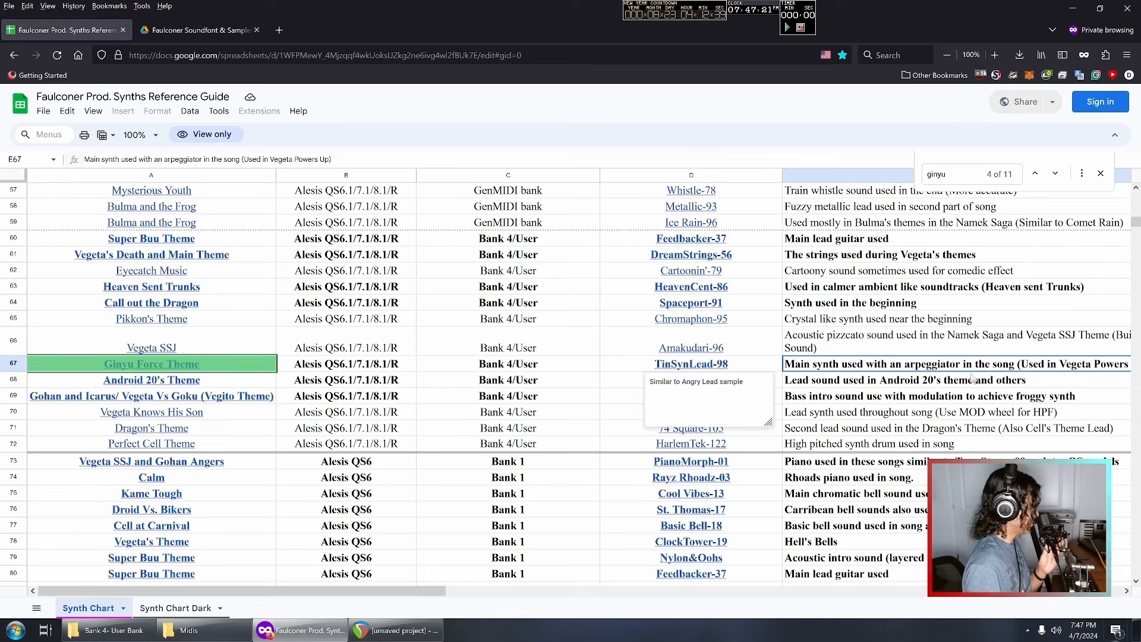
- Switch back to REAPER, record another lead take on the Synth Lead track, and inspect its notes in the MIDI editor
mouse_move(962, 368)
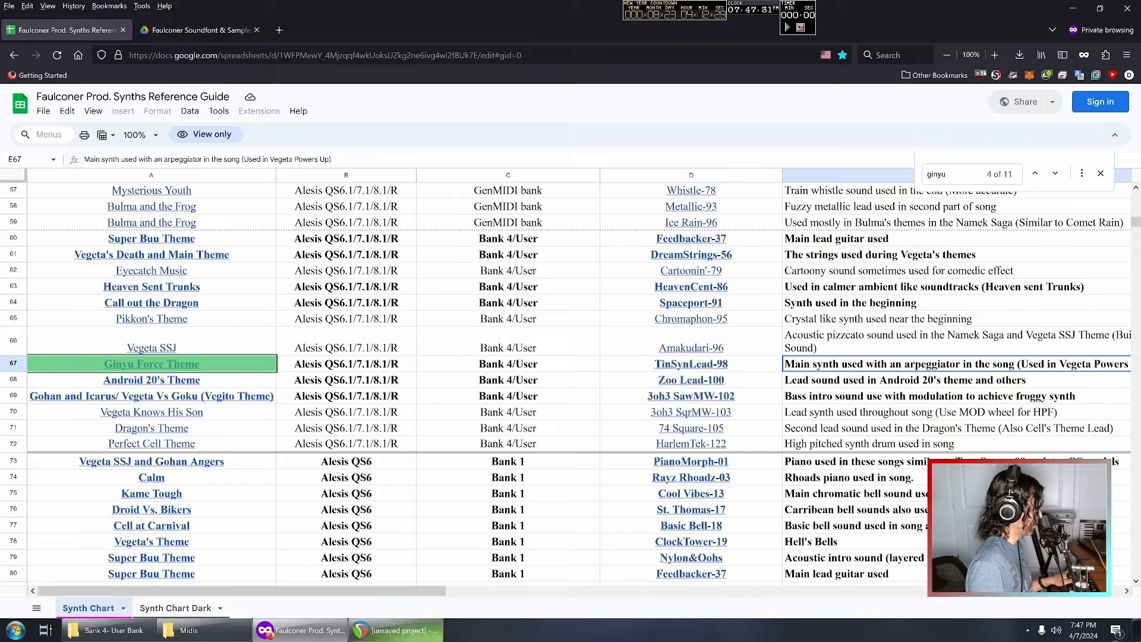
click(395, 630)
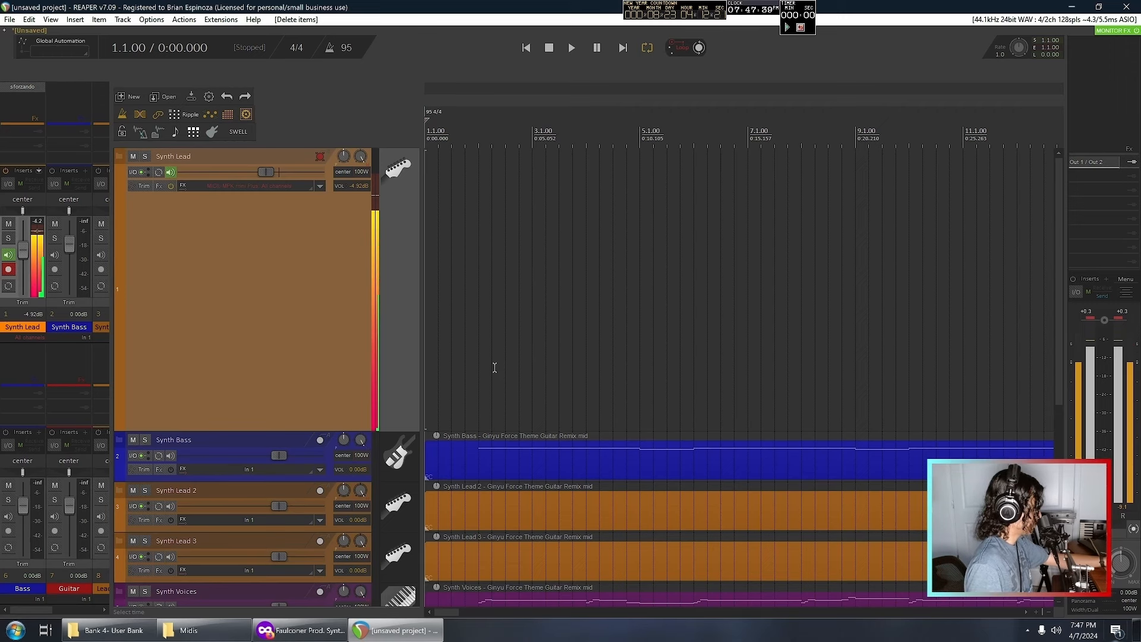
click(685, 41)
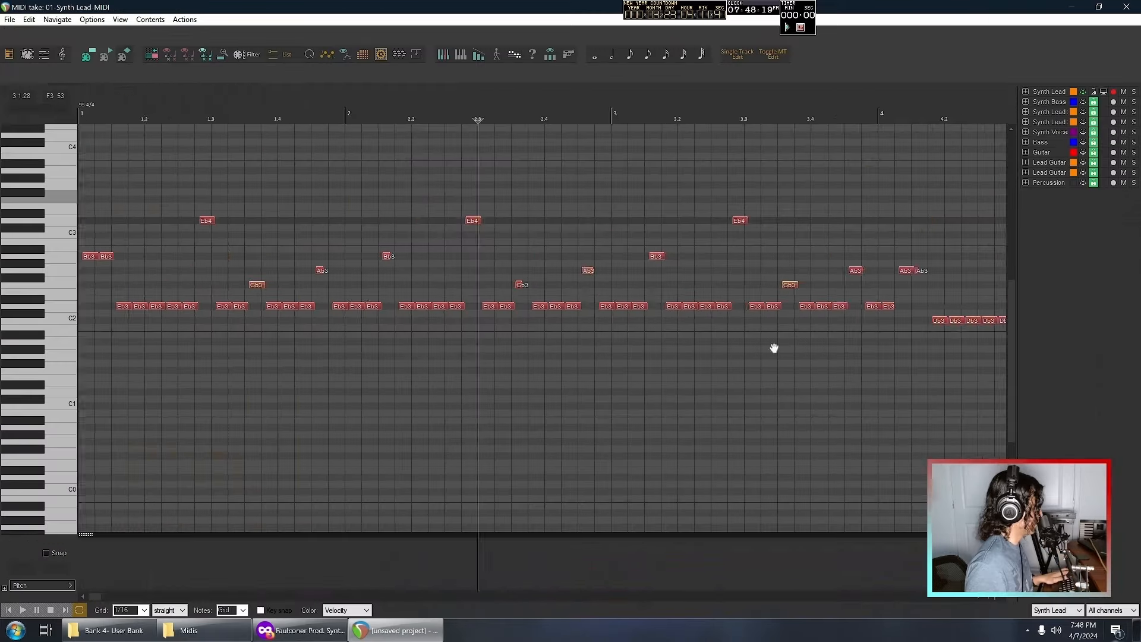
drag(774, 348, 774, 368)
scroll(194, 321, up, 6)
drag(346, 343, 773, 326)
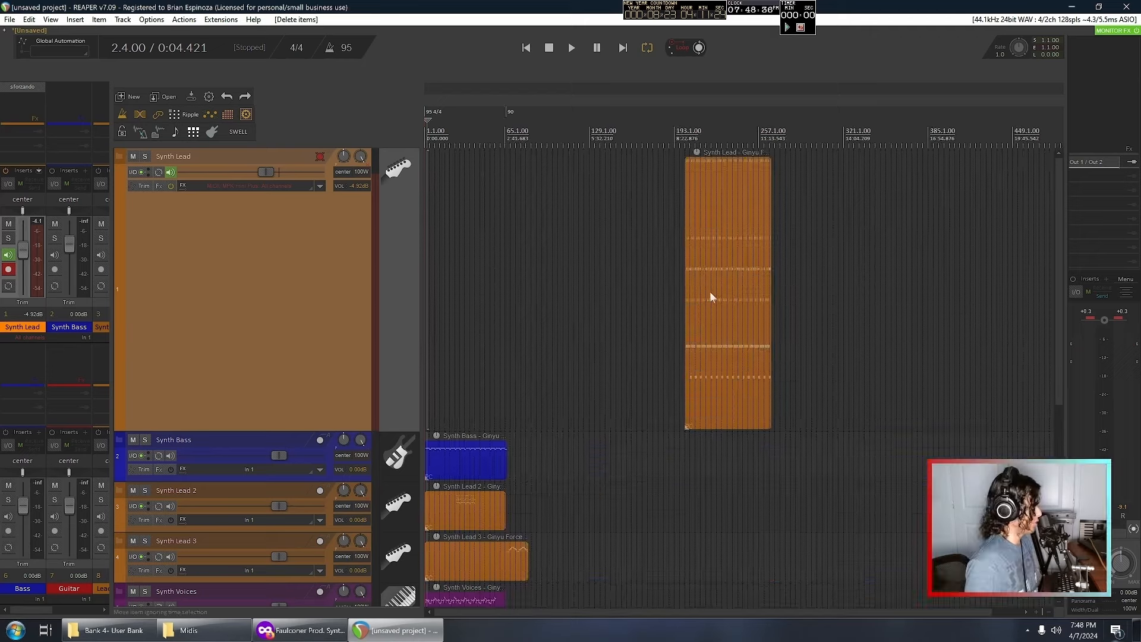
- Move the original Synth Lead MIDI item back to the start of the timeline and open it in the MIDI editor
drag(709, 291, 340, 284)
scroll(441, 326, up, 8)
drag(441, 326, 1080, 362)
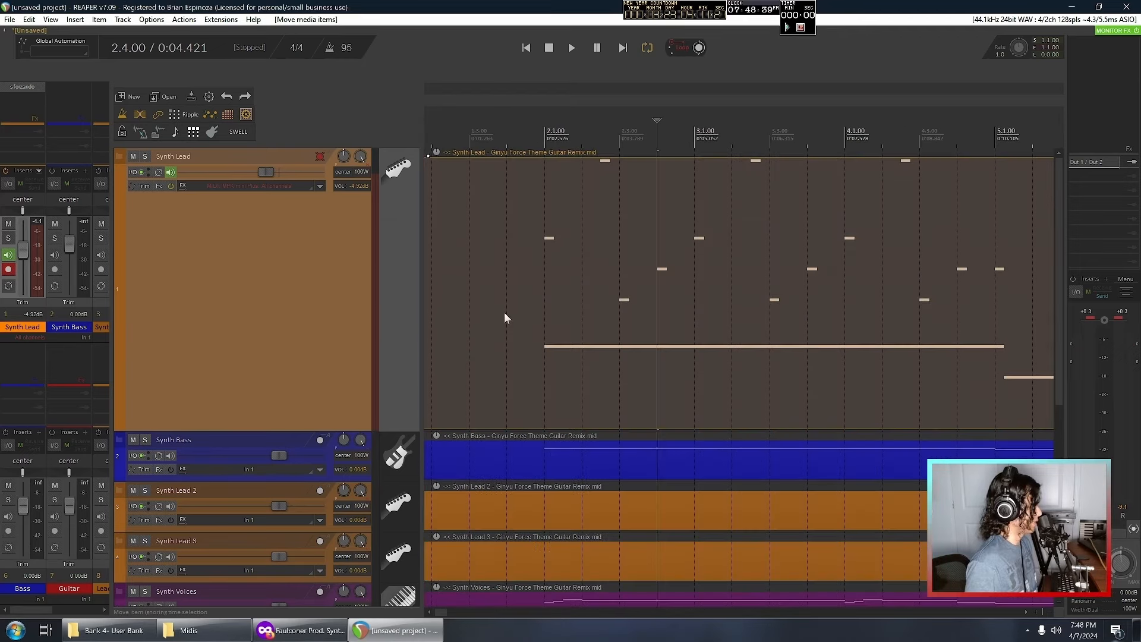
double_click(504, 319)
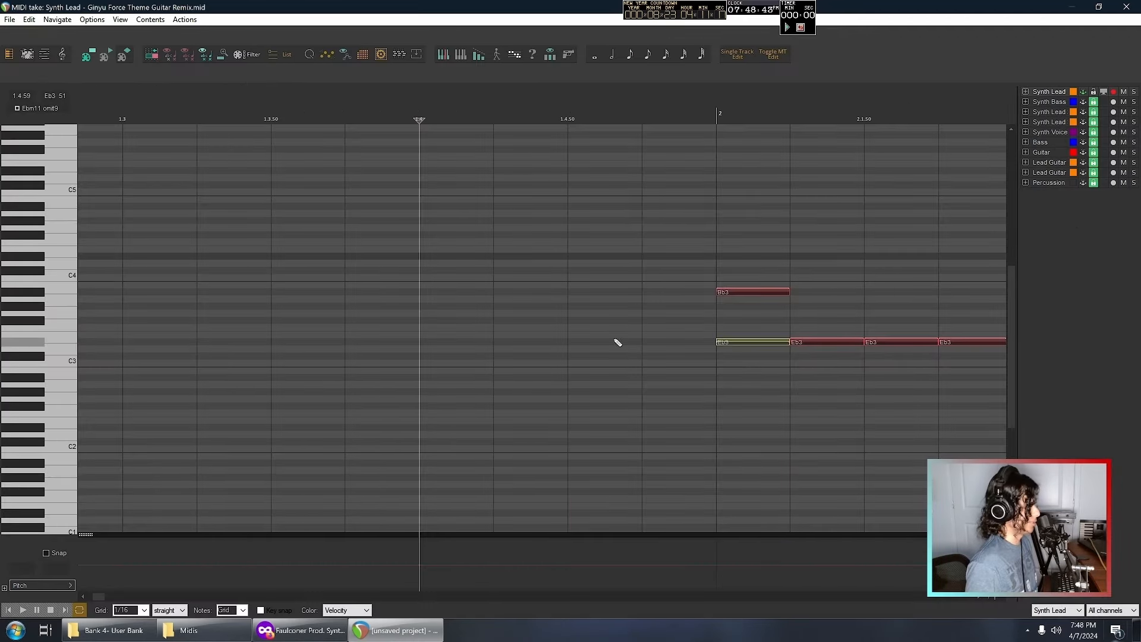
- Draw several 1/16 trial notes by hand just before bar 2 of the Synth Lead take, and delete them
click(533, 342)
click(523, 278)
click(597, 243)
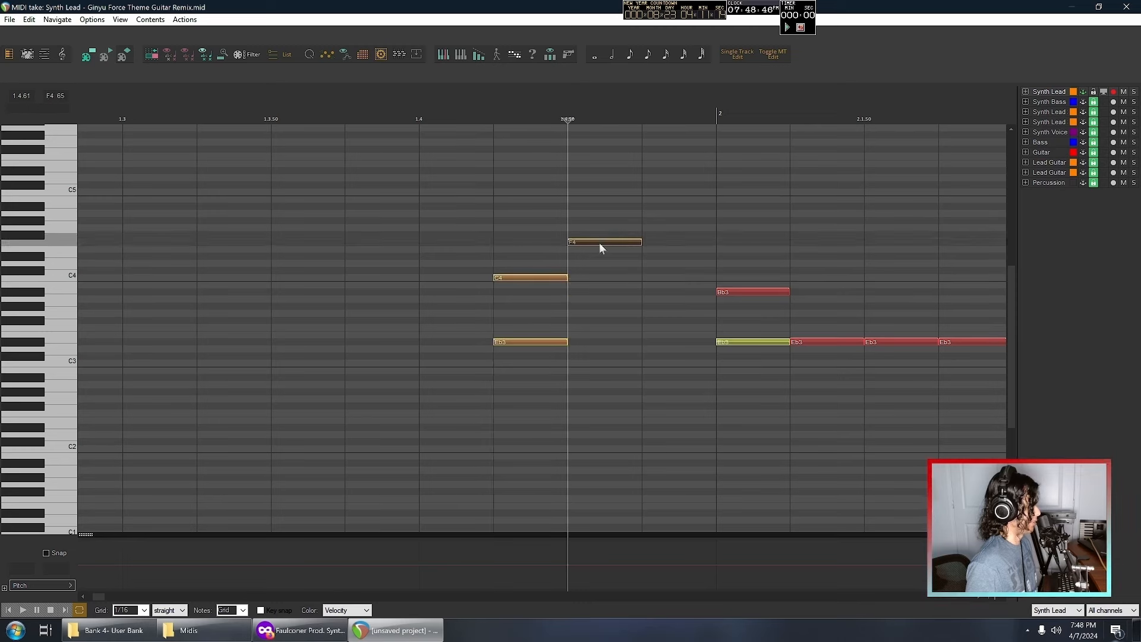
click(631, 334)
click(648, 192)
drag(699, 172, 476, 393)
key(Delete)
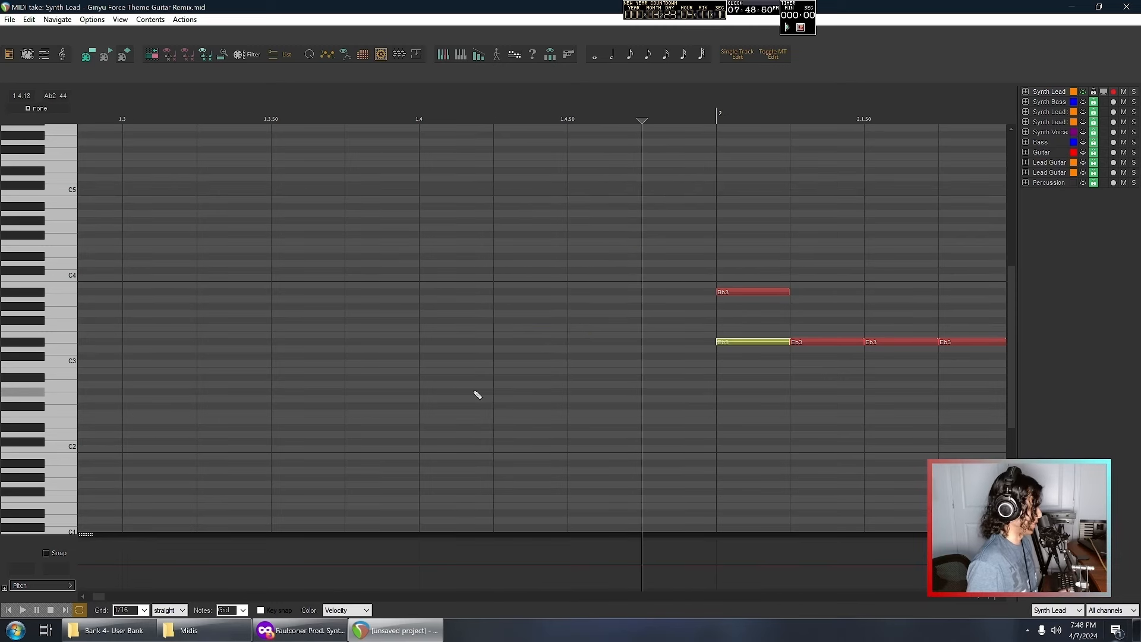
scroll(660, 356, down, 4)
scroll(428, 371, up, 4)
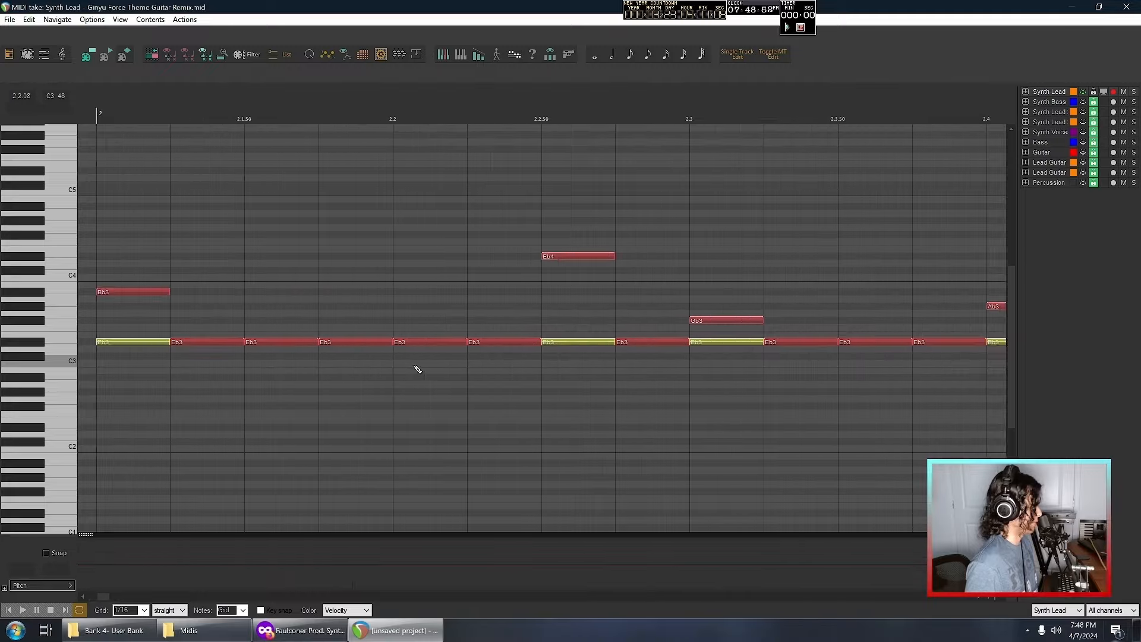
drag(416, 377, 887, 431)
scroll(553, 406, down, 3)
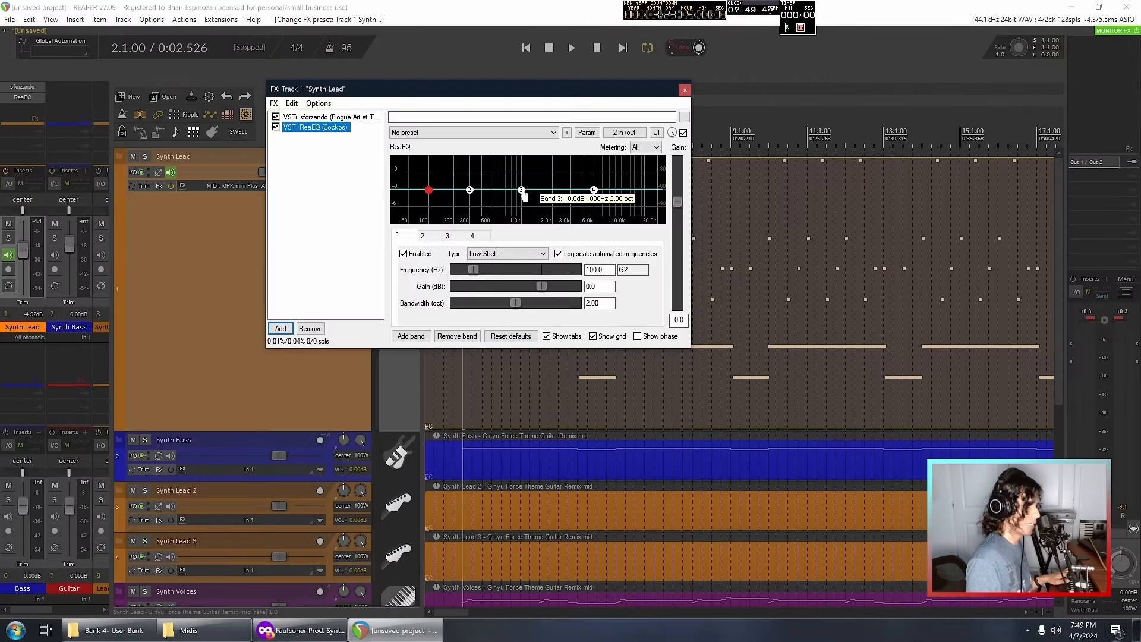
- Shape the Synth Lead's ReaEQ with a gentle band 3 boost and a -120 dB high shelf at 19465.4 Hz, auditioning during playback
drag(522, 194, 633, 231)
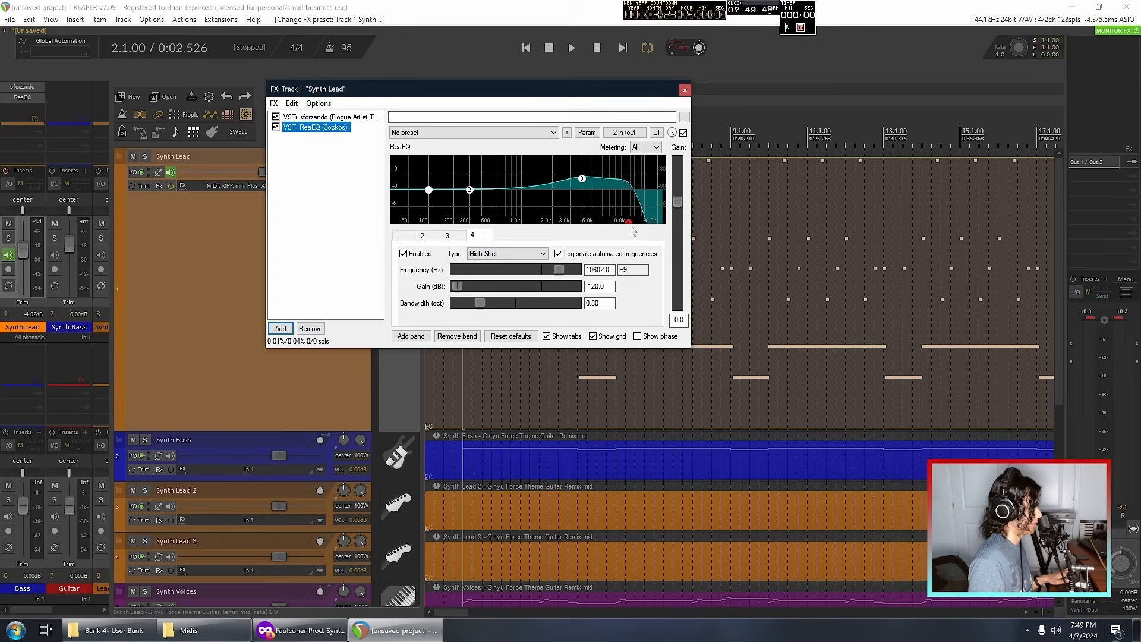
key(space)
drag(581, 179, 578, 182)
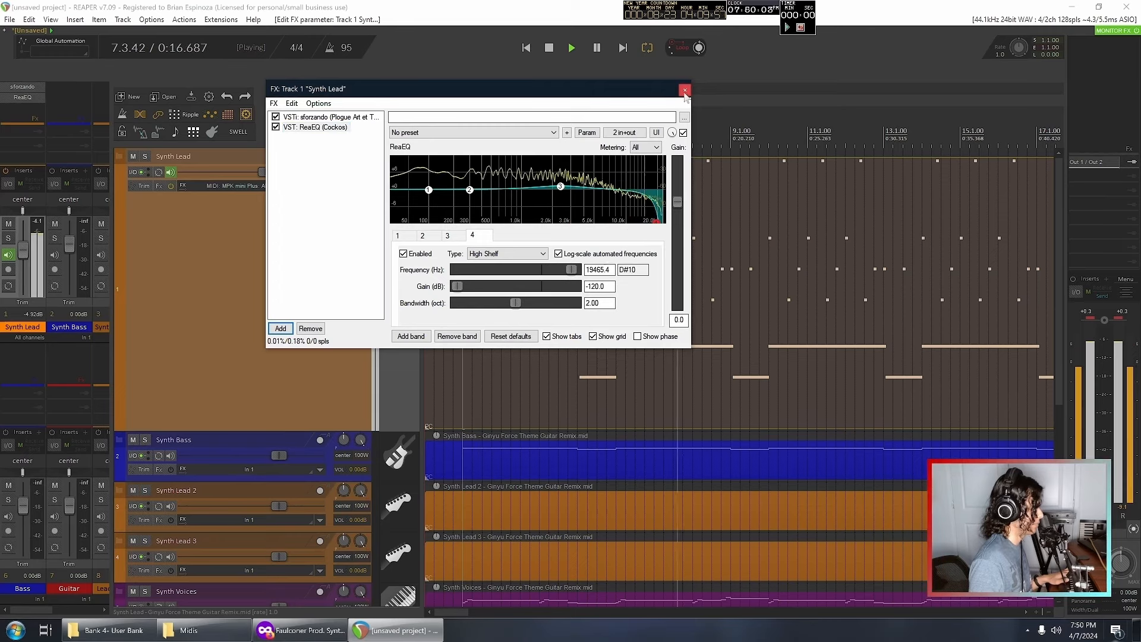
click(685, 90)
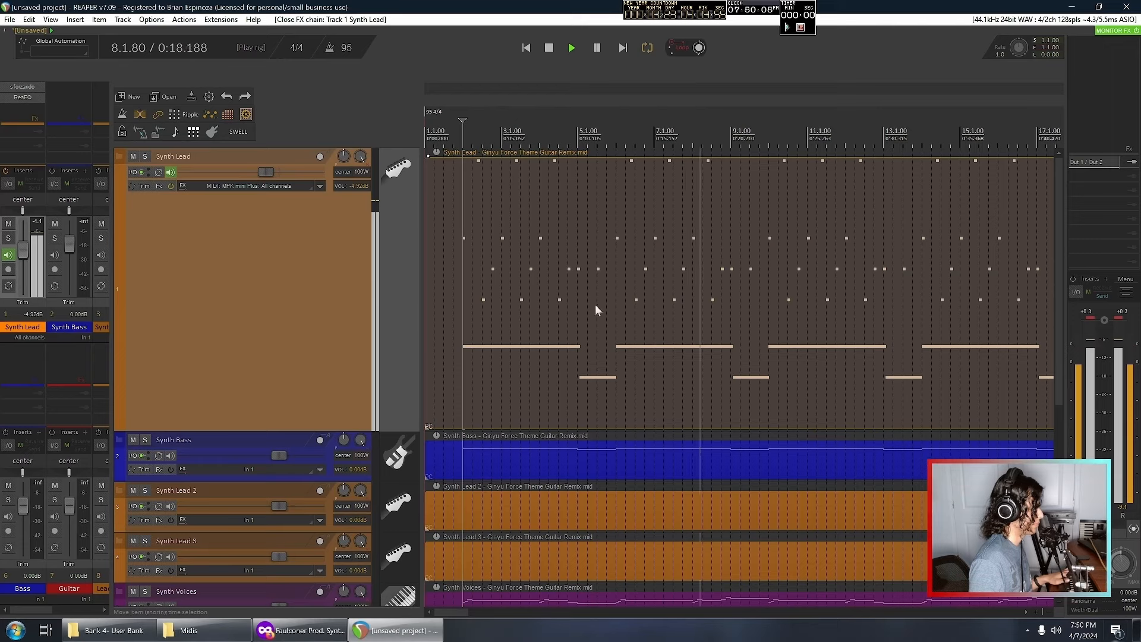
scroll(671, 327, down, 1)
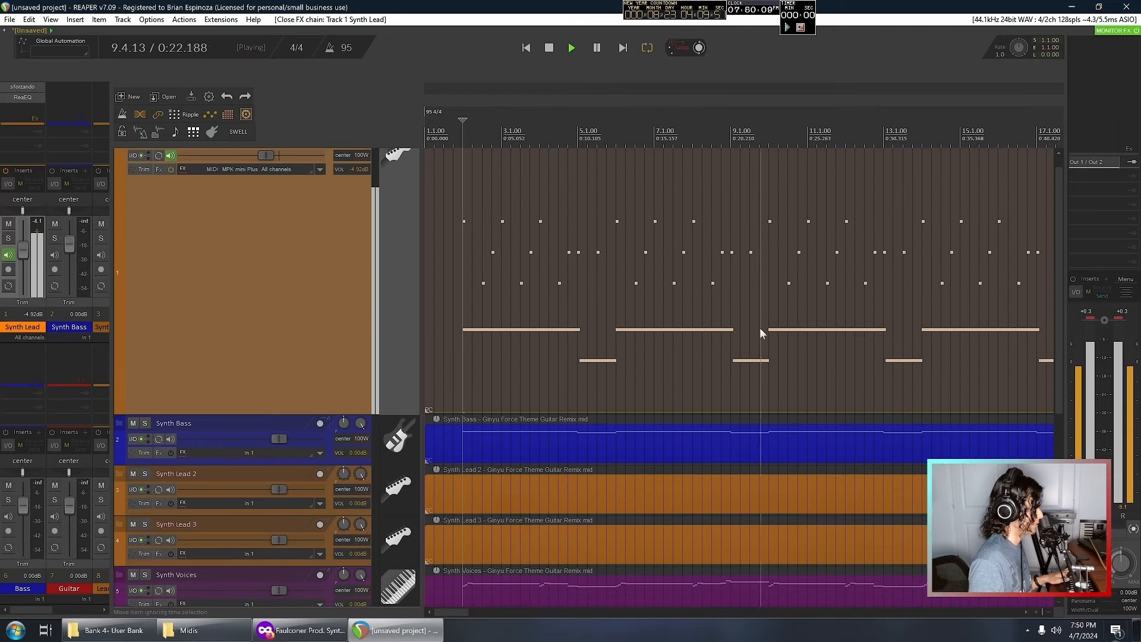
key(space)
scroll(758, 327, up, 1)
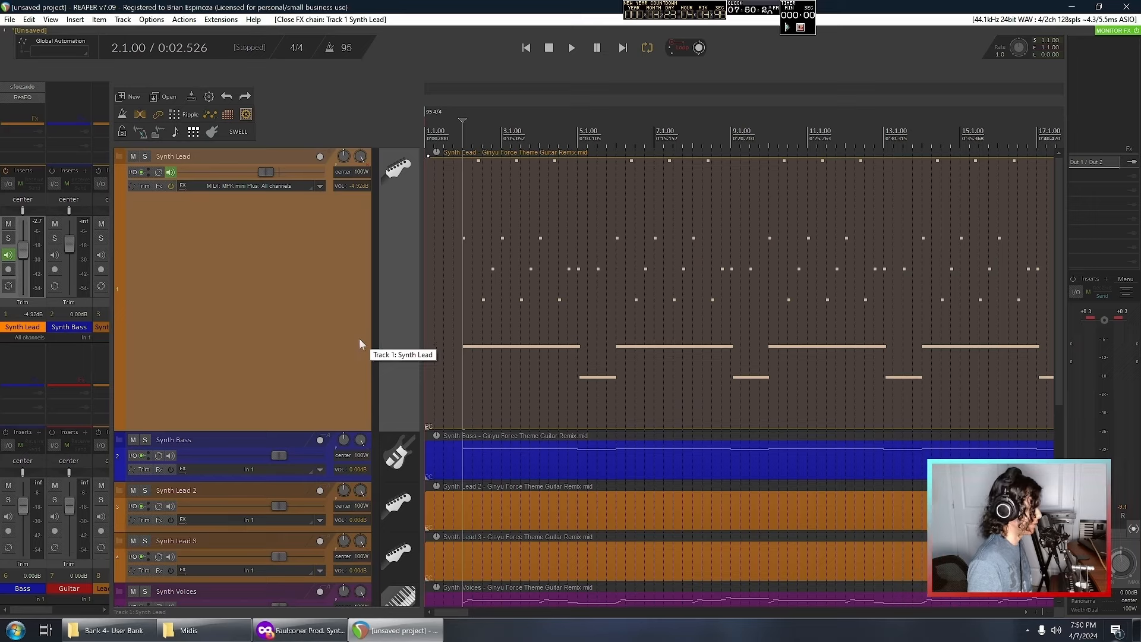
- Add the TX16Wx sampler to the Synth Bass track
scroll(402, 400, down, 2)
click(182, 389)
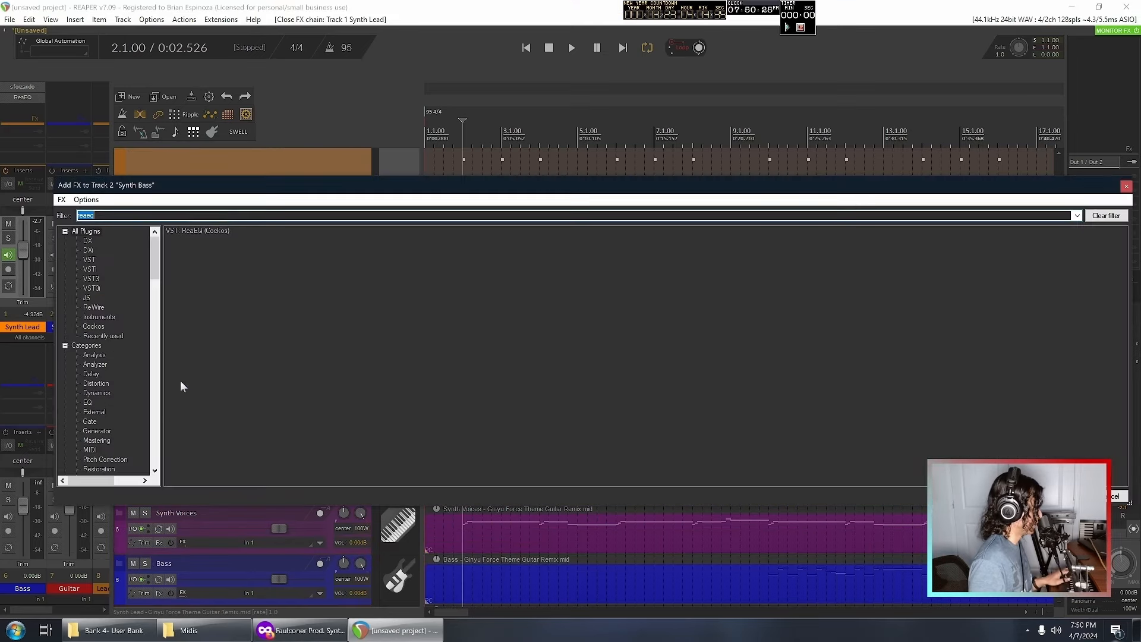
drag(280, 180, 271, 231)
text(tx)
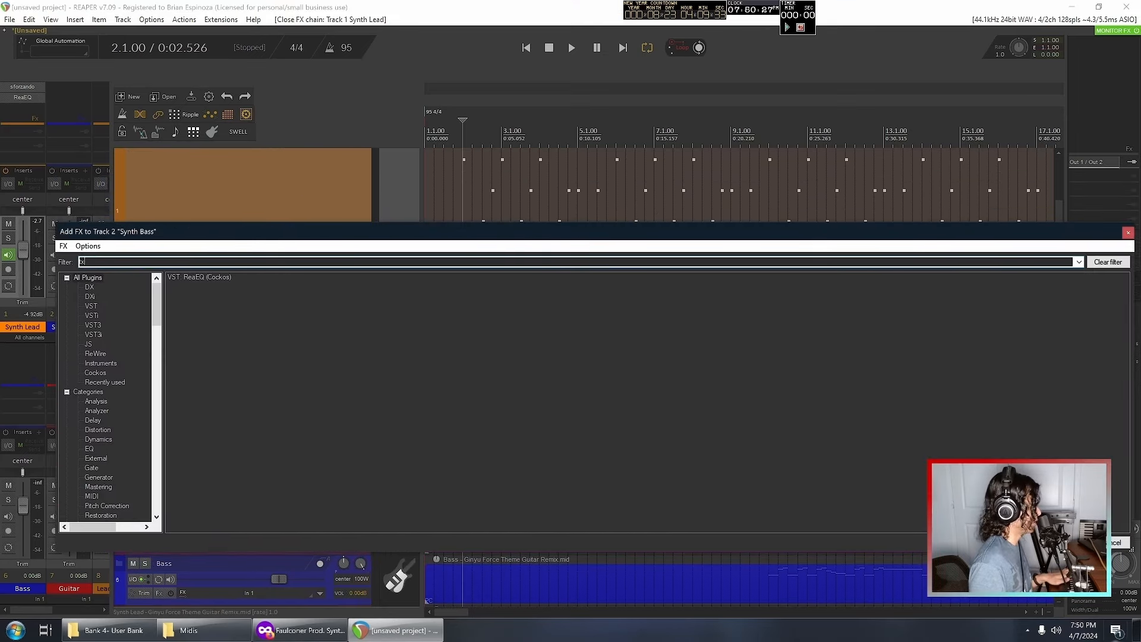
text(16w)
key(Return)
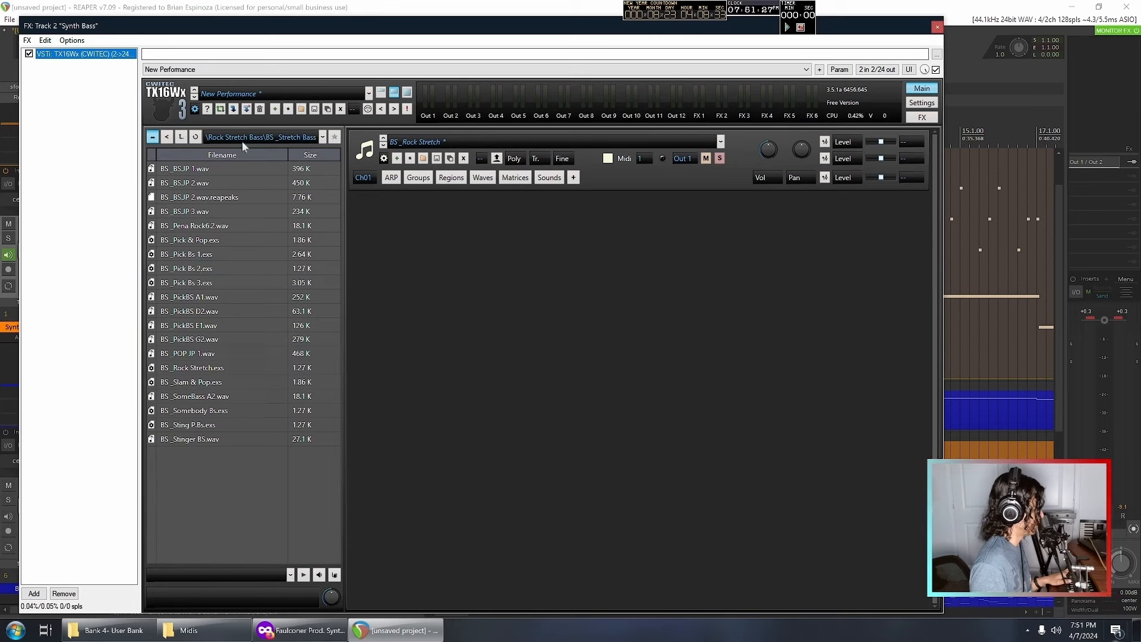
- Try to import BS_Rock Stretch.exs from the BS_Stretch Bass folder into TX16Wx
click(167, 137)
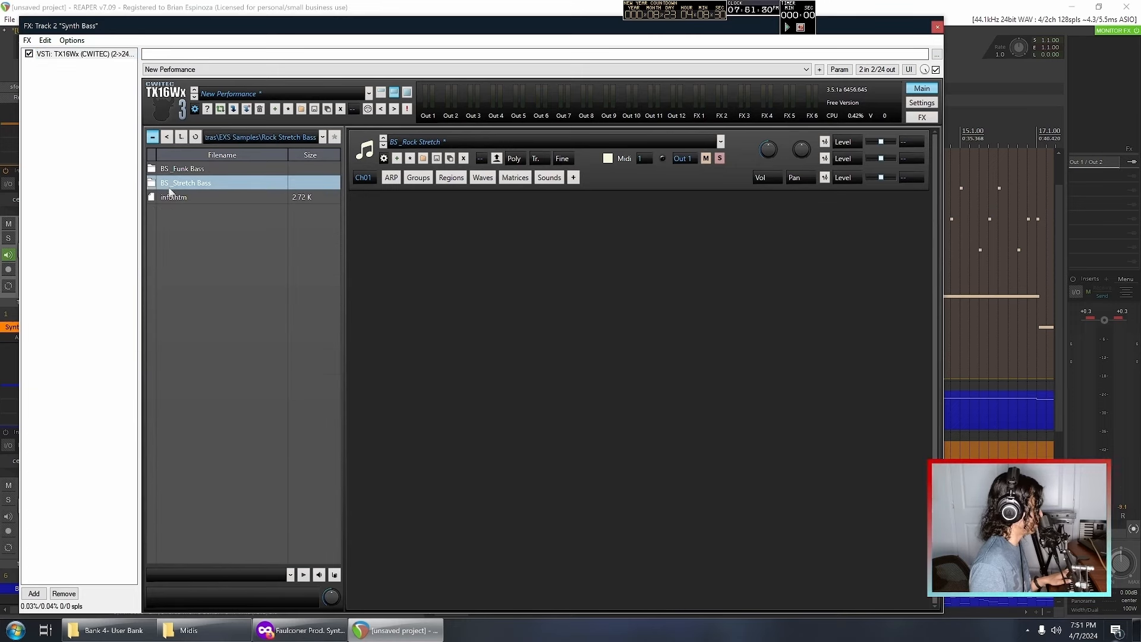
double_click(180, 184)
click(196, 410)
click(196, 438)
click(196, 410)
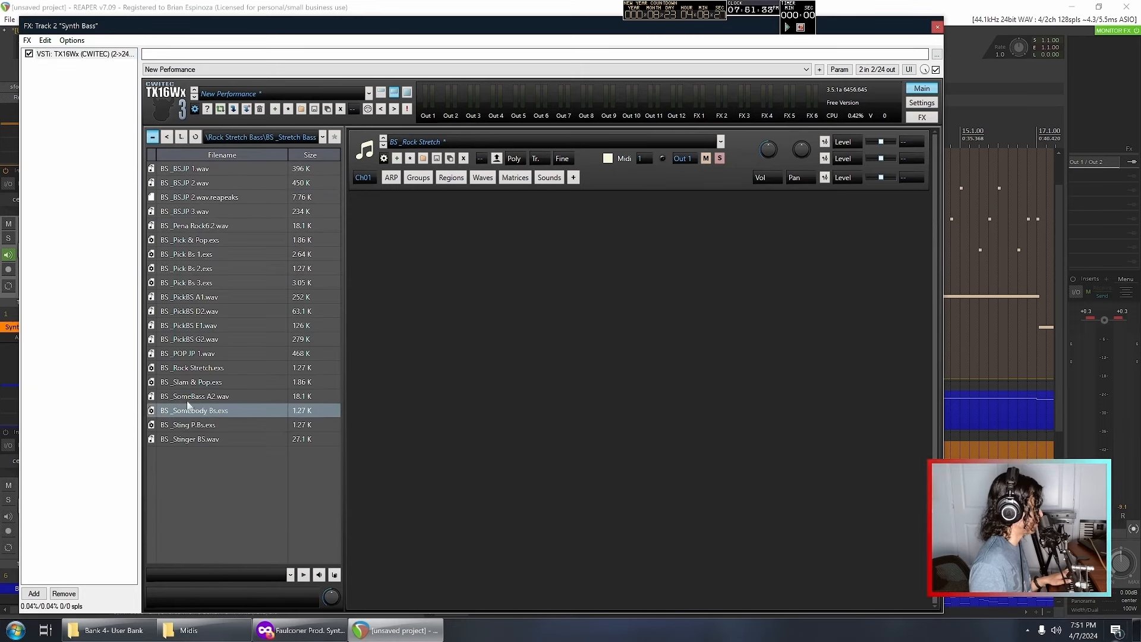
click(195, 397)
drag(193, 368, 505, 325)
drag(284, 367, 547, 205)
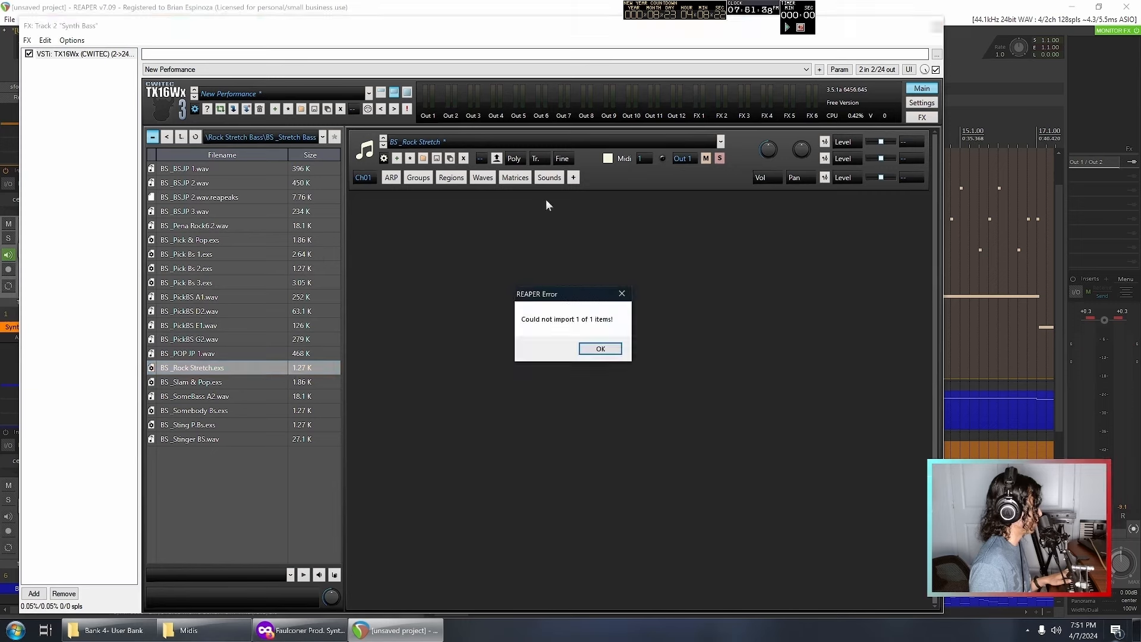
click(600, 349)
- Set the BS_Rock Stretch program's MIDI channel to 1 and check the Synth Bass item's notes in the MIDI editor
click(644, 159)
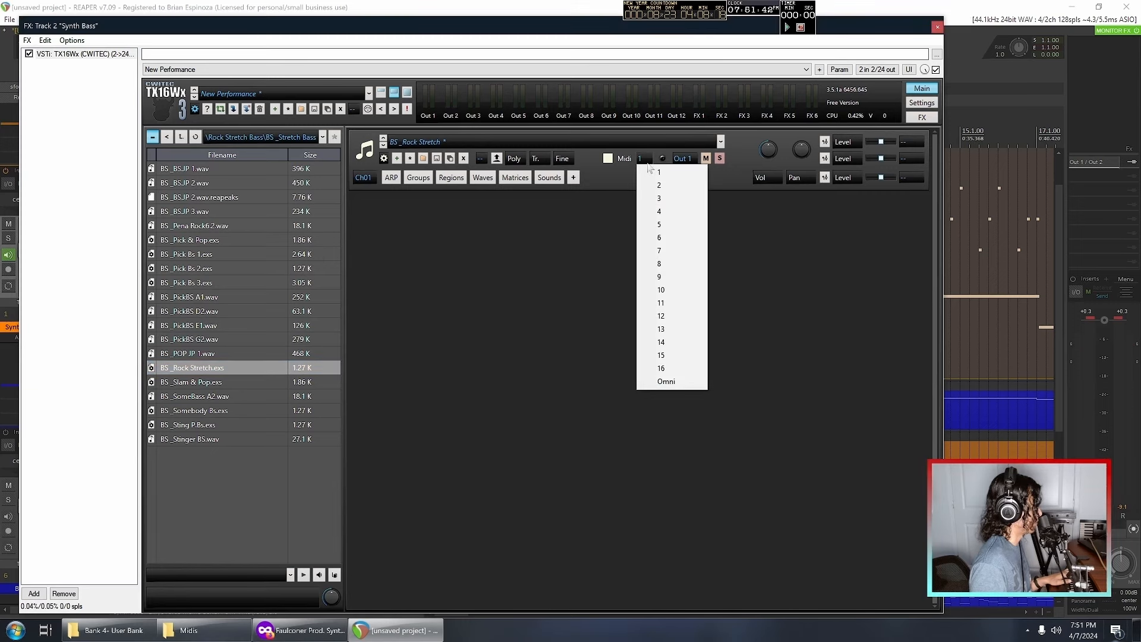
click(650, 172)
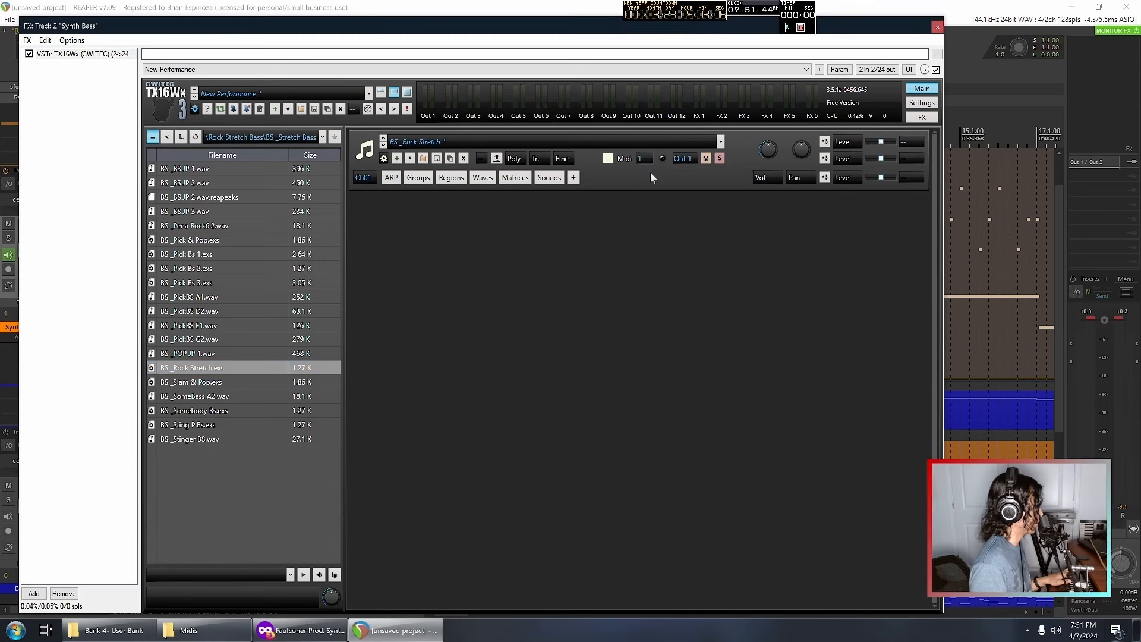
double_click(956, 412)
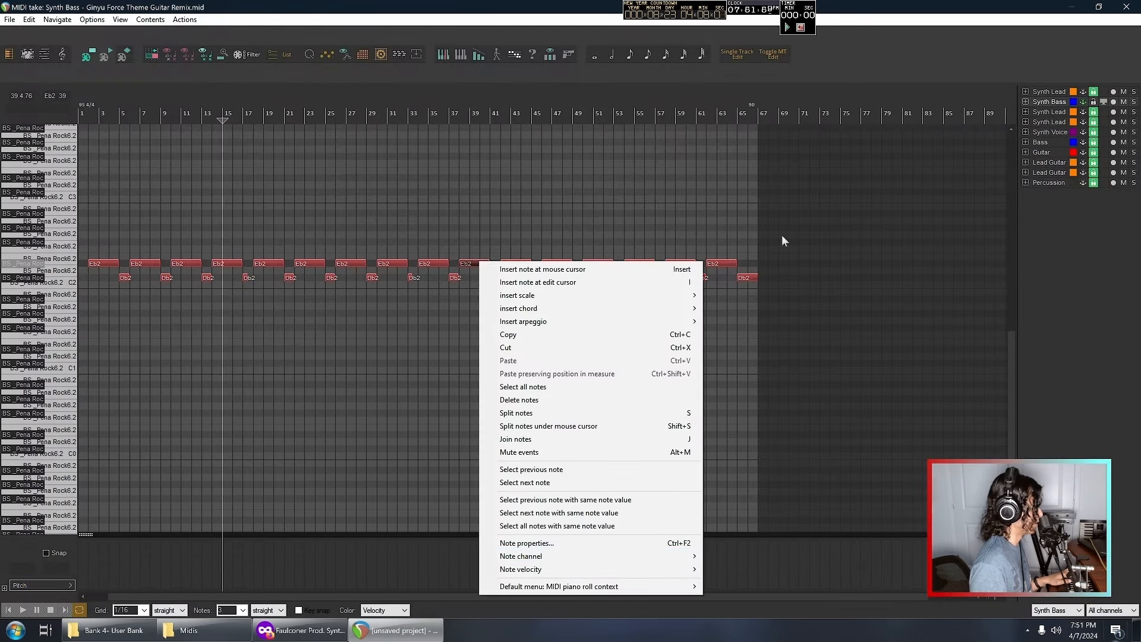
right_click(746, 228)
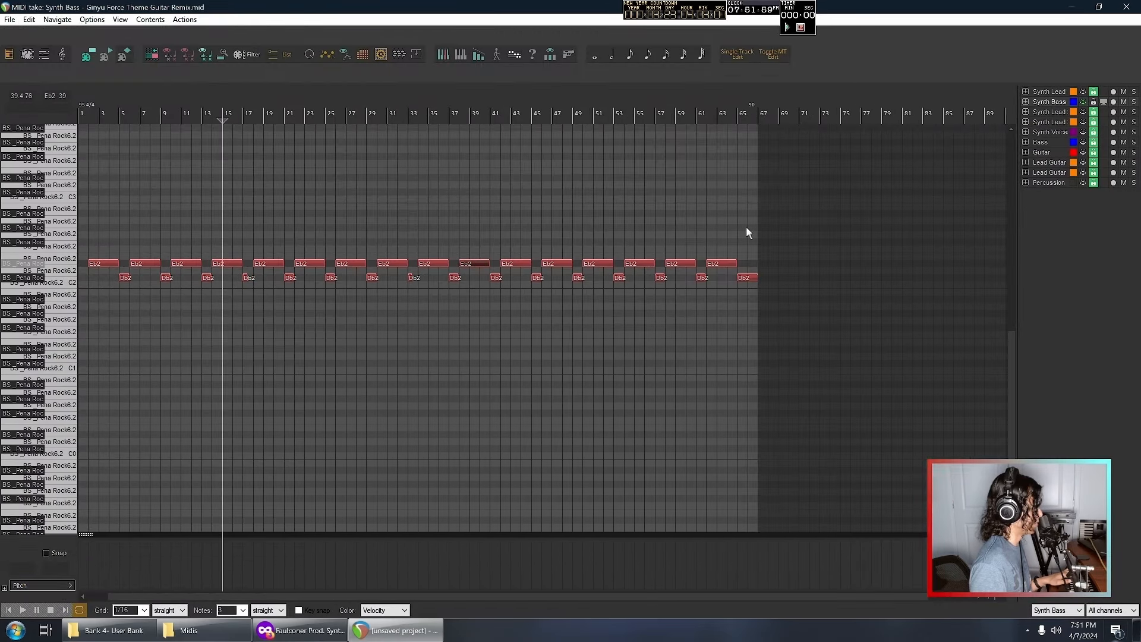
click(794, 160)
click(1126, 6)
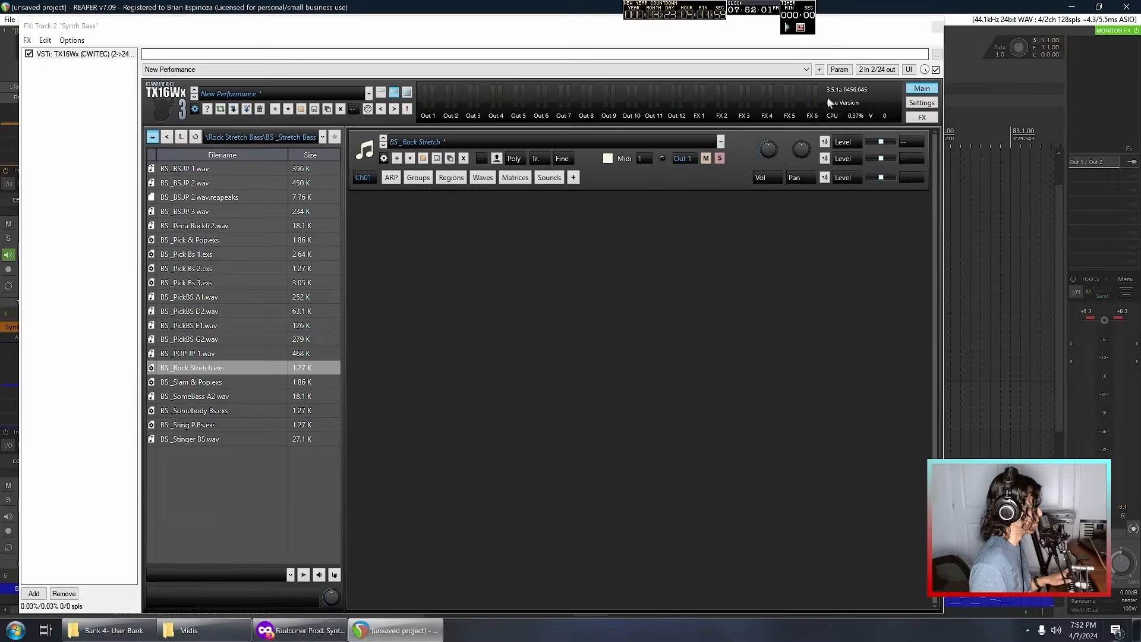
- Set the BS_Rock Stretch program's MIDI channel to 2
click(644, 158)
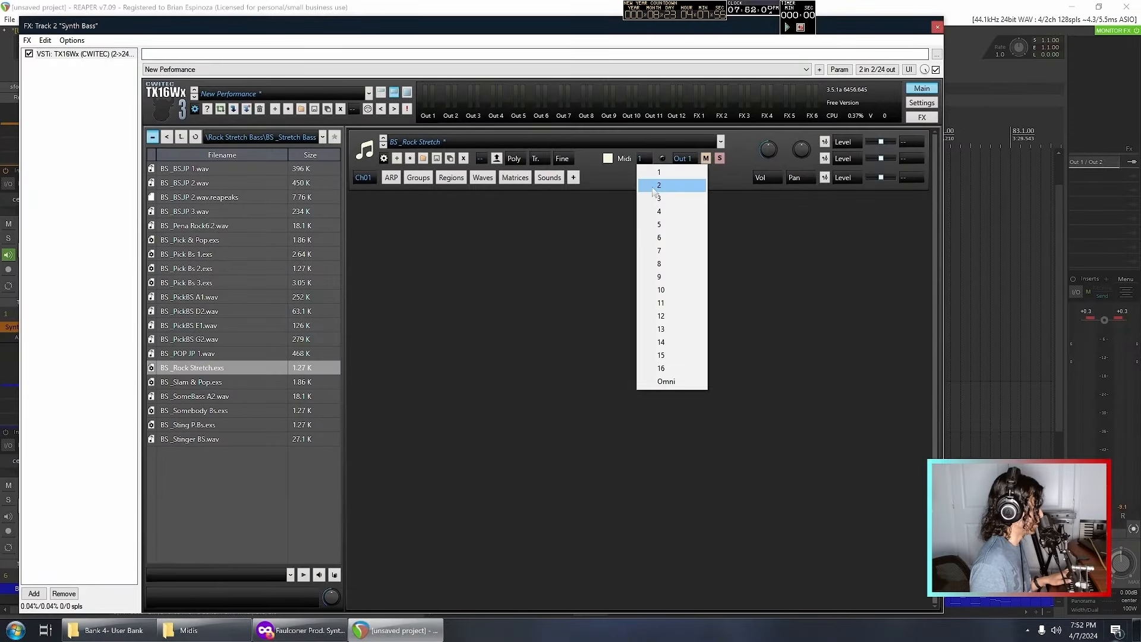
click(653, 185)
drag(411, 26, 467, 37)
- Examine the BS_Rock Stretch program's regions, waves, matrices, sounds, arpeggiator and groups for its sample mapping and envelope settings
click(513, 189)
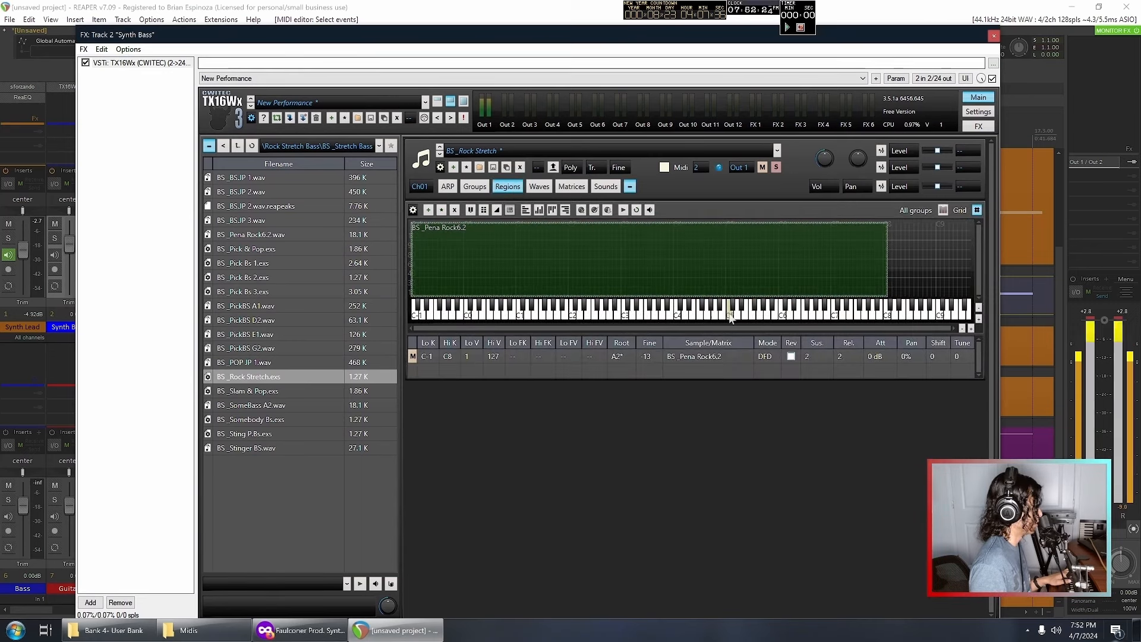
click(539, 186)
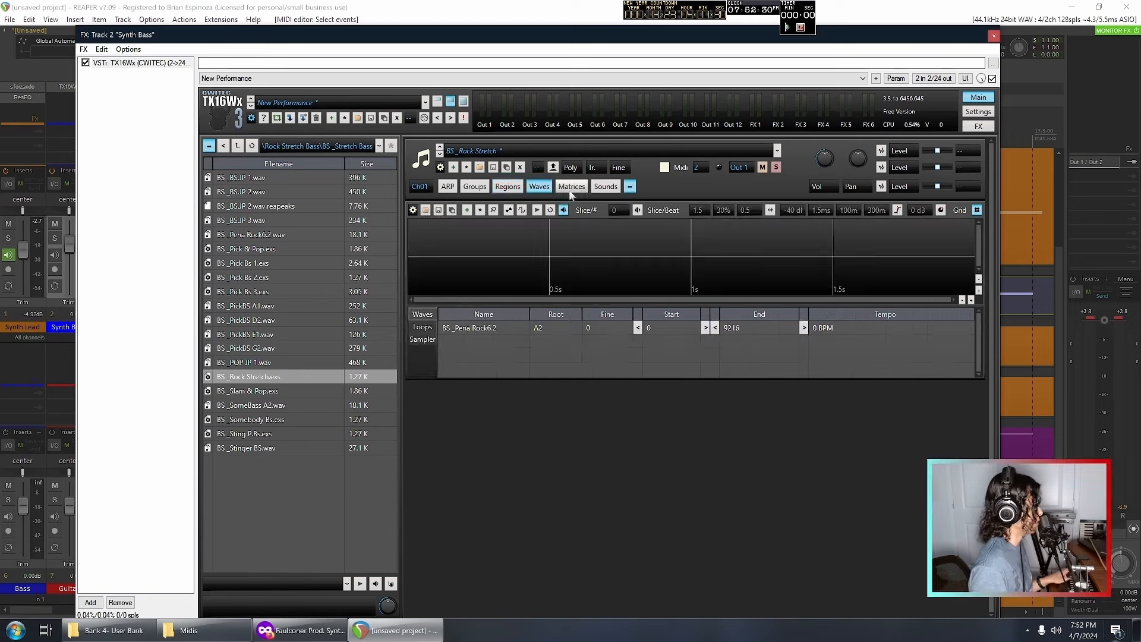
click(563, 187)
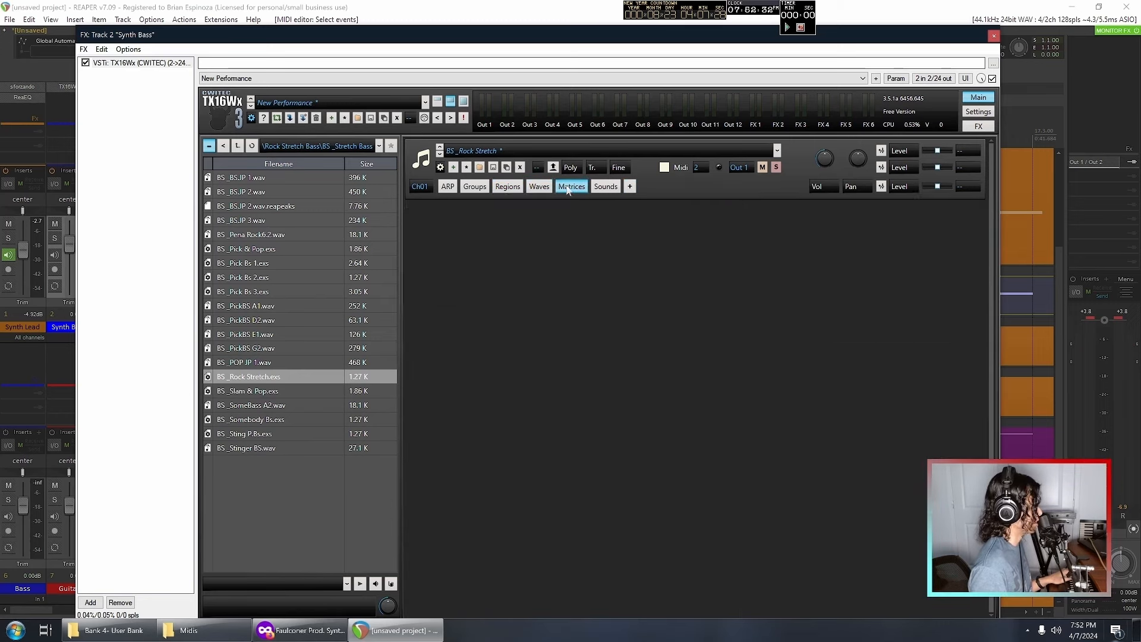
click(600, 186)
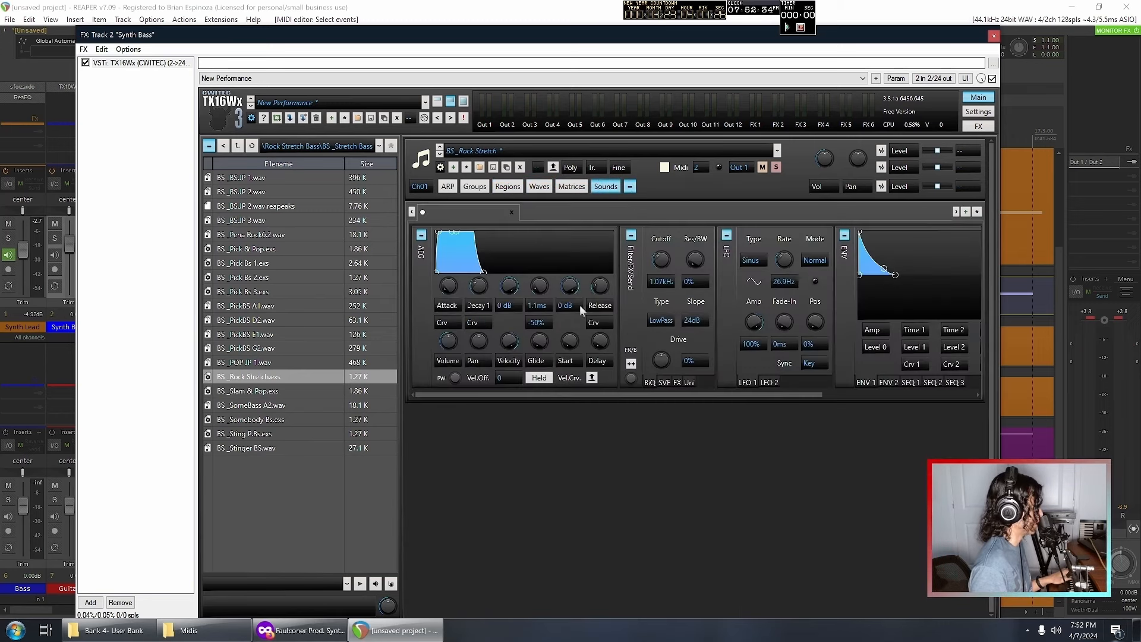
click(415, 189)
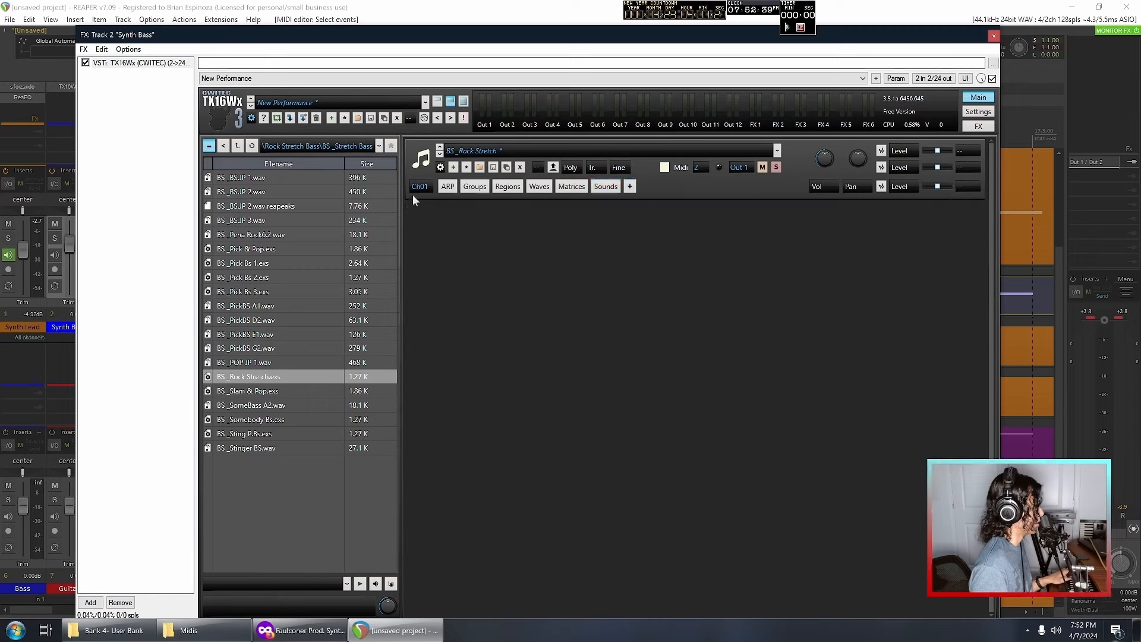
click(447, 188)
click(475, 186)
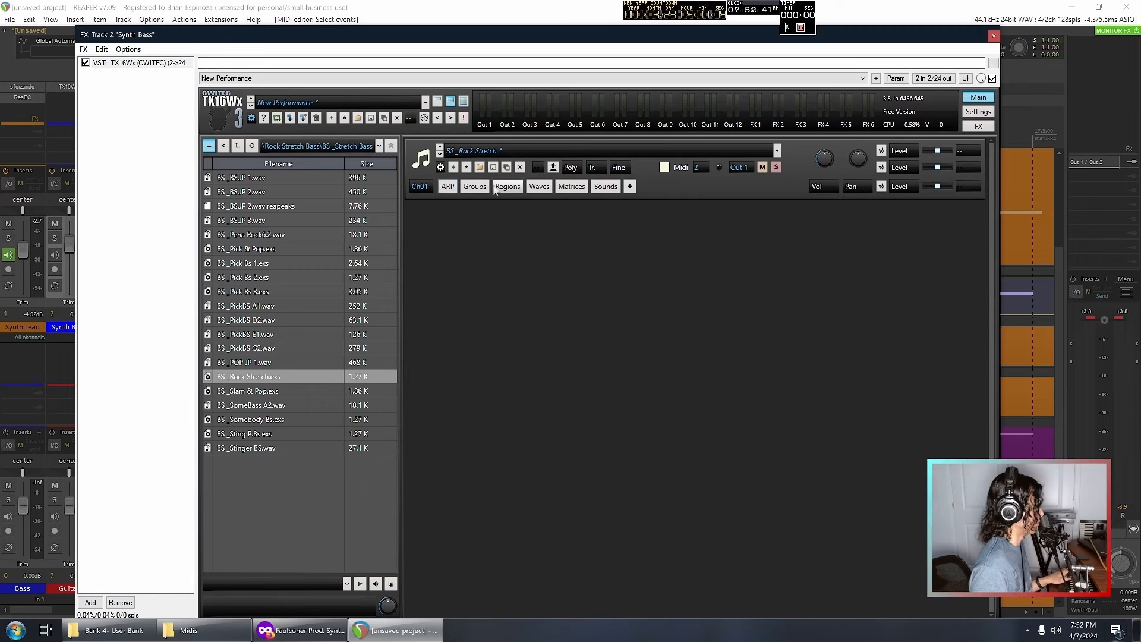
click(507, 187)
click(539, 187)
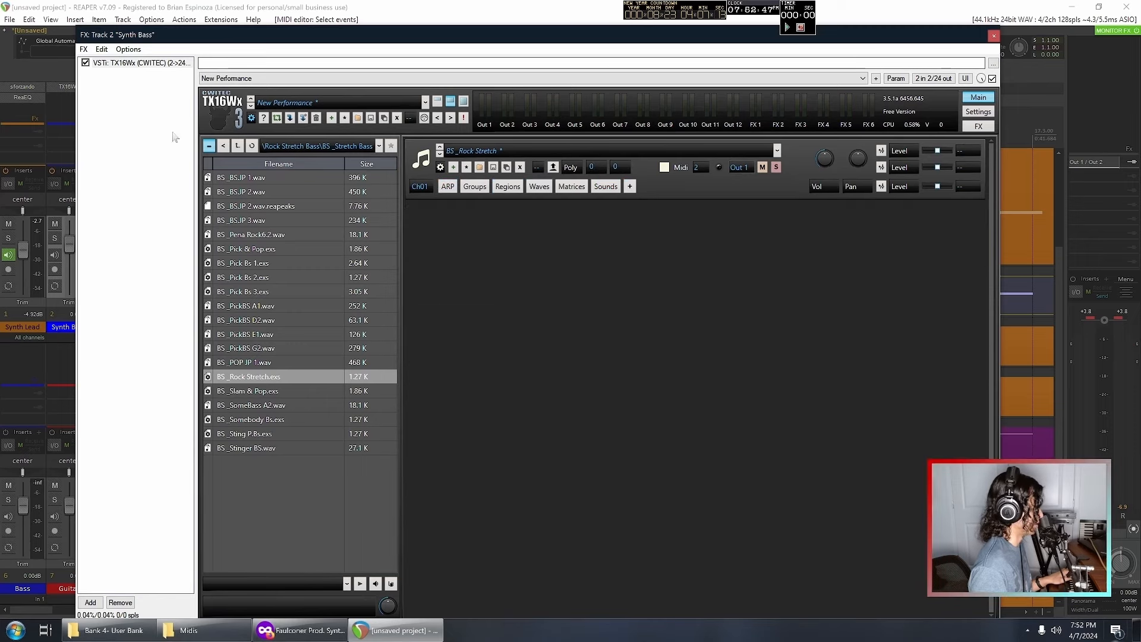
- Review the BS_Rock Stretch program's output routing and its available MIDI channel choices, including Omni
click(739, 168)
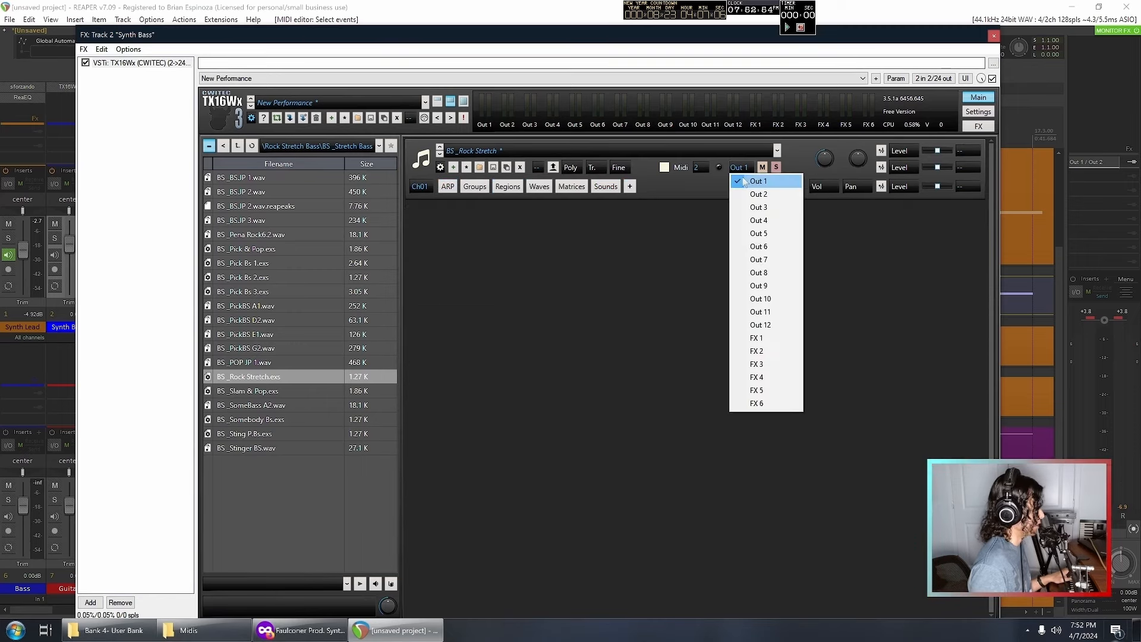
click(746, 180)
click(698, 170)
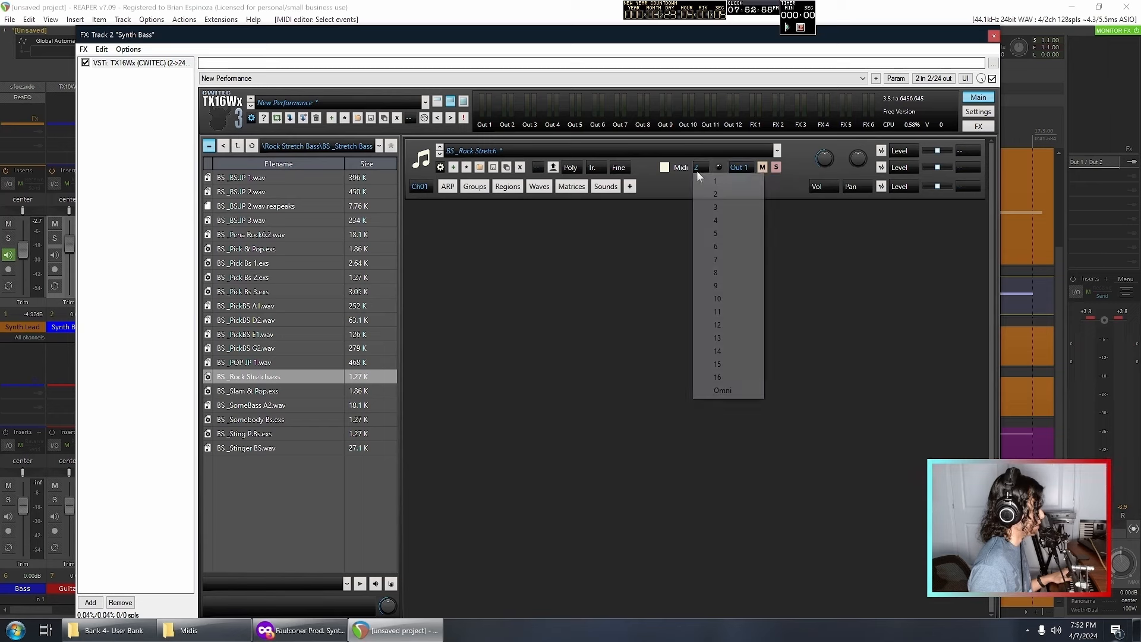
click(698, 170)
click(697, 170)
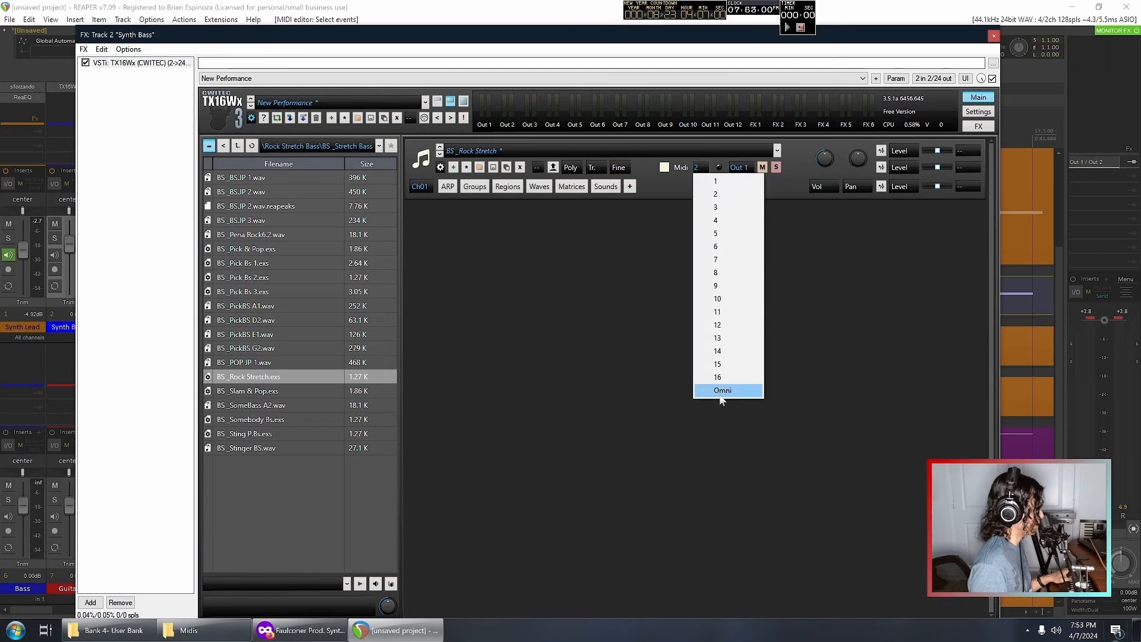
click(699, 169)
click(699, 168)
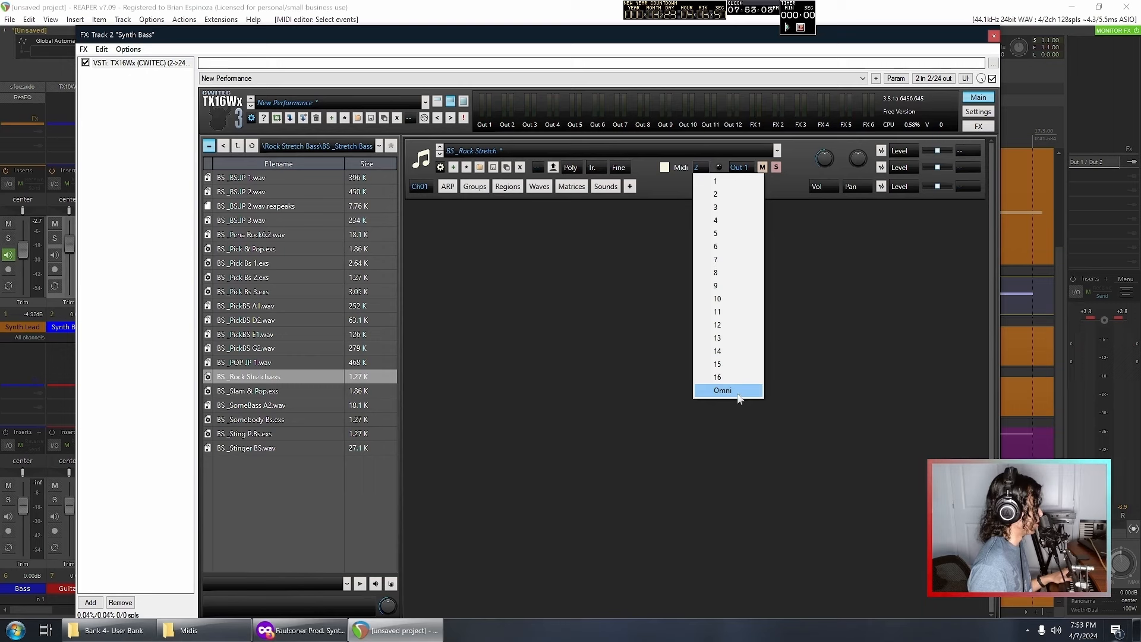
click(753, 276)
click(698, 168)
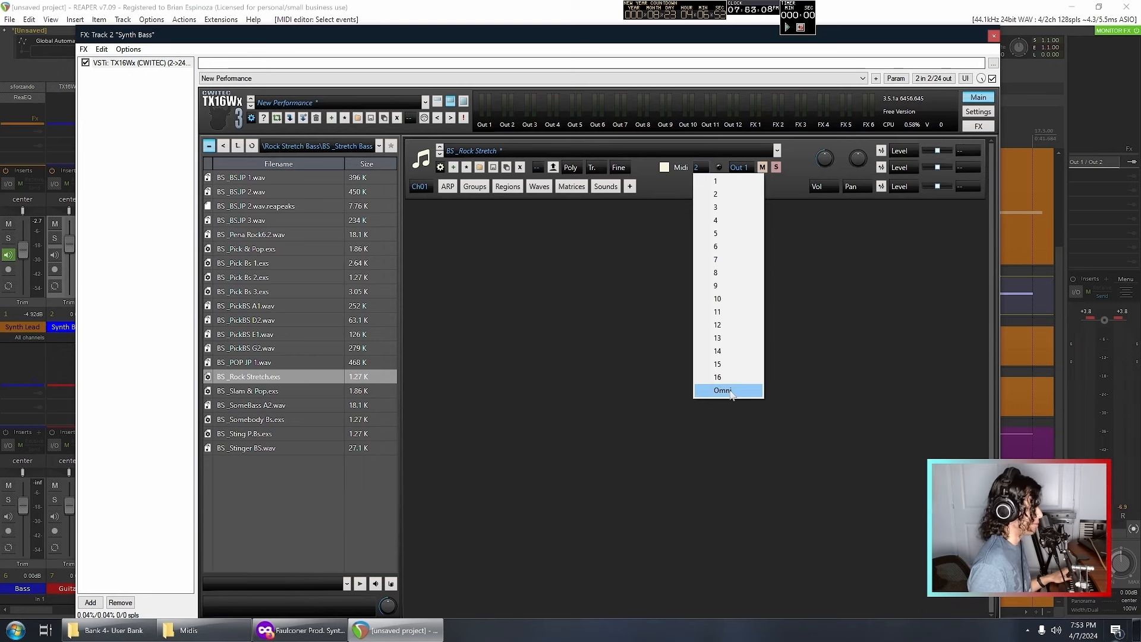
click(680, 195)
click(699, 168)
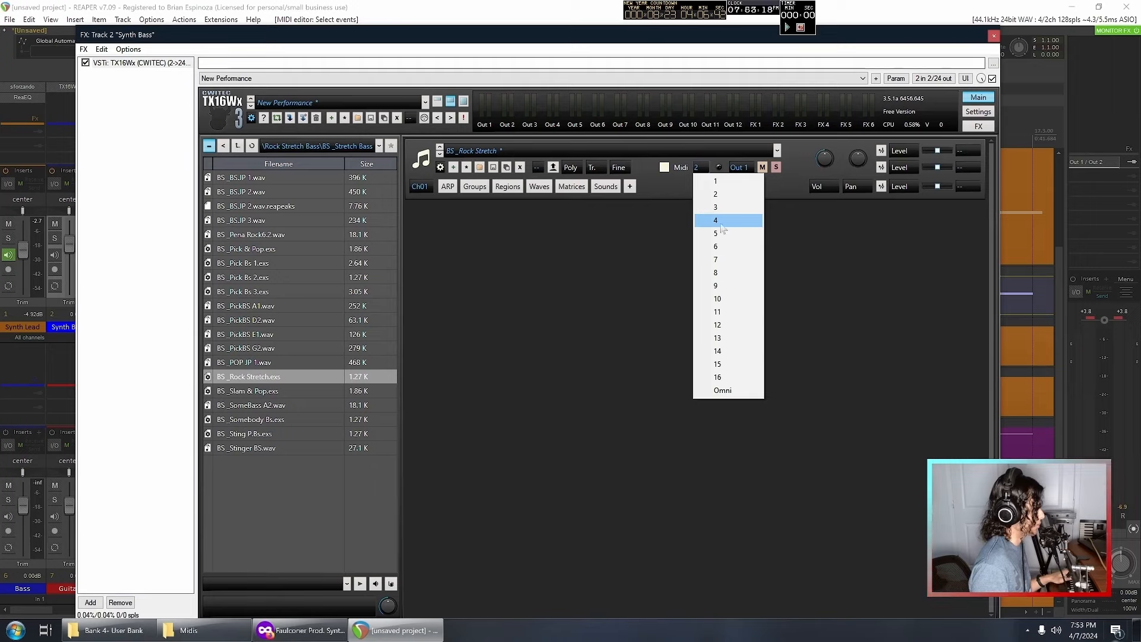
click(683, 199)
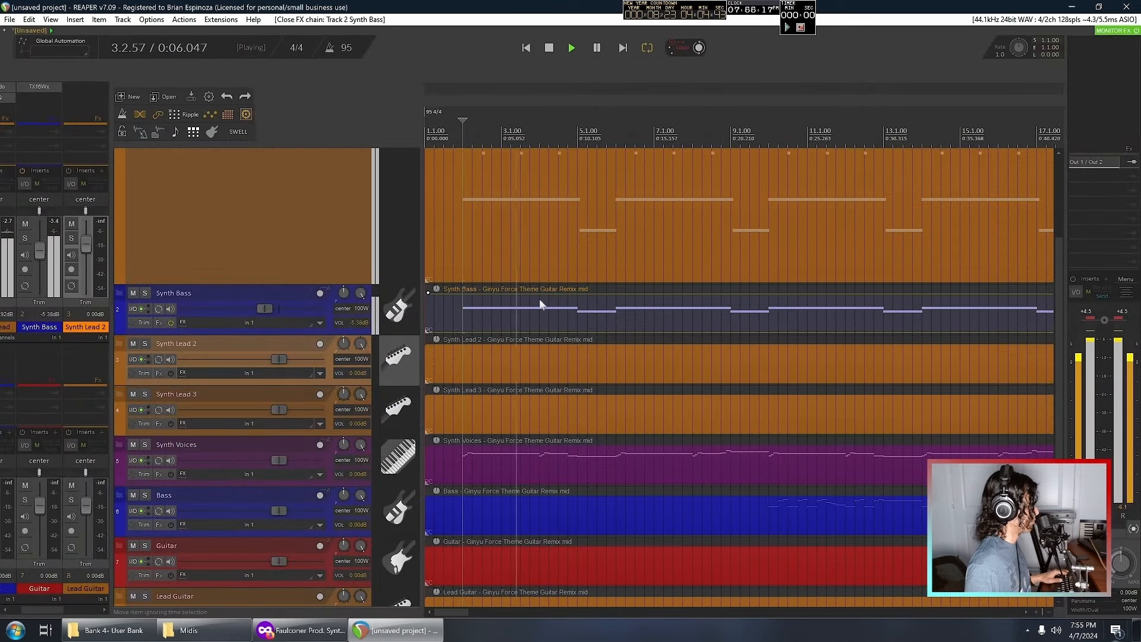
- Check the Bass item's notes in the MIDI editor and audition the Bass track with the MLT_Fk Stetc BS program
key(space)
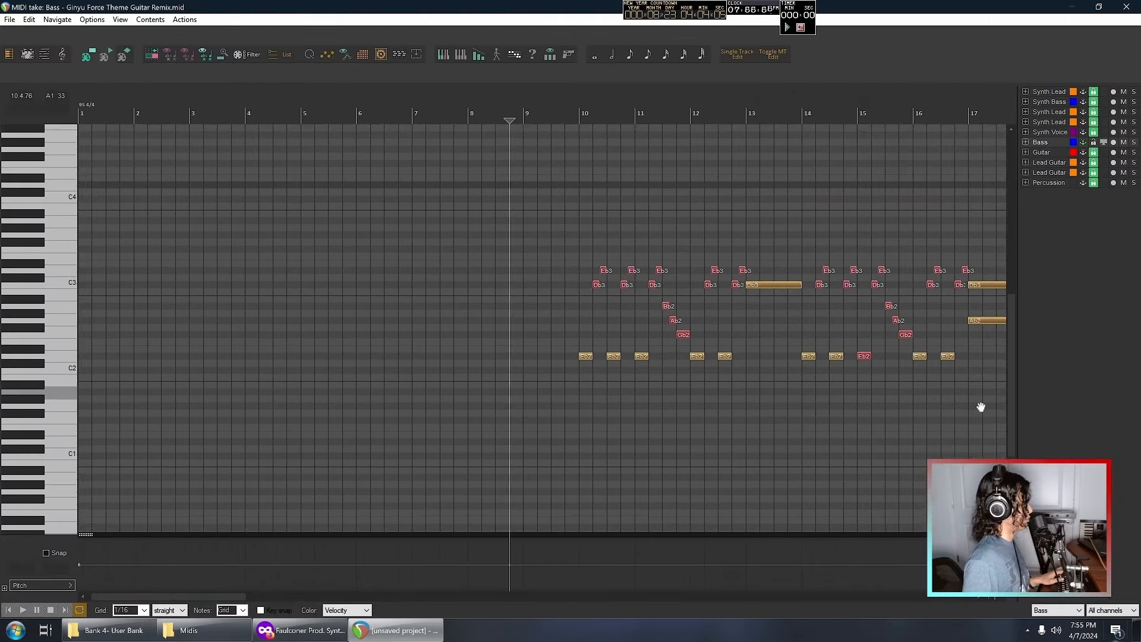
drag(981, 407, 982, 414)
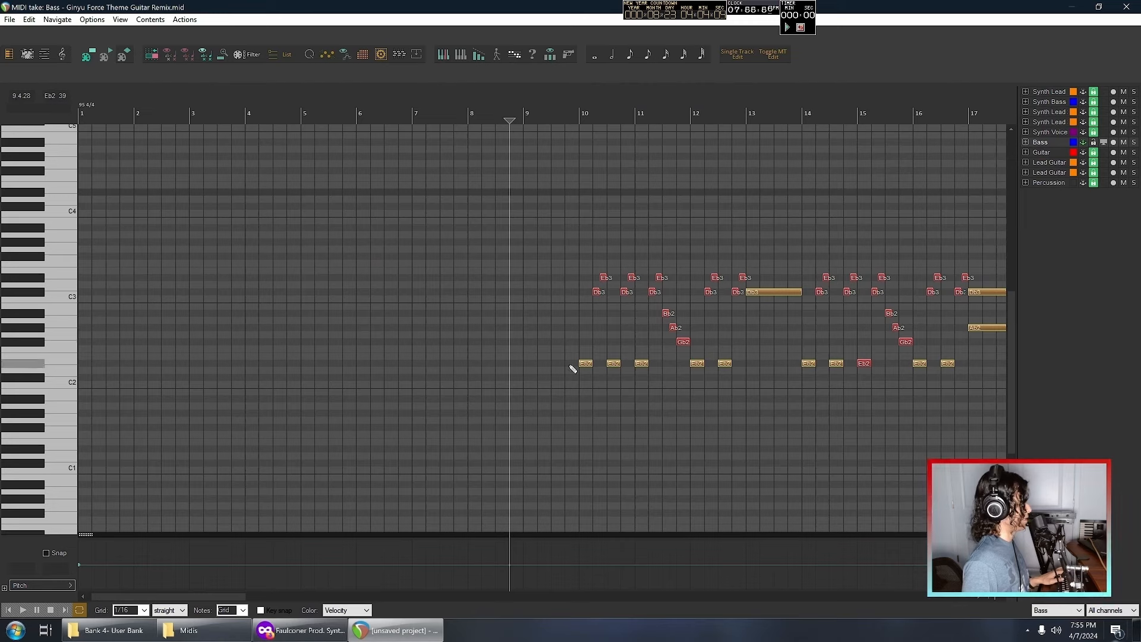
right_click(582, 366)
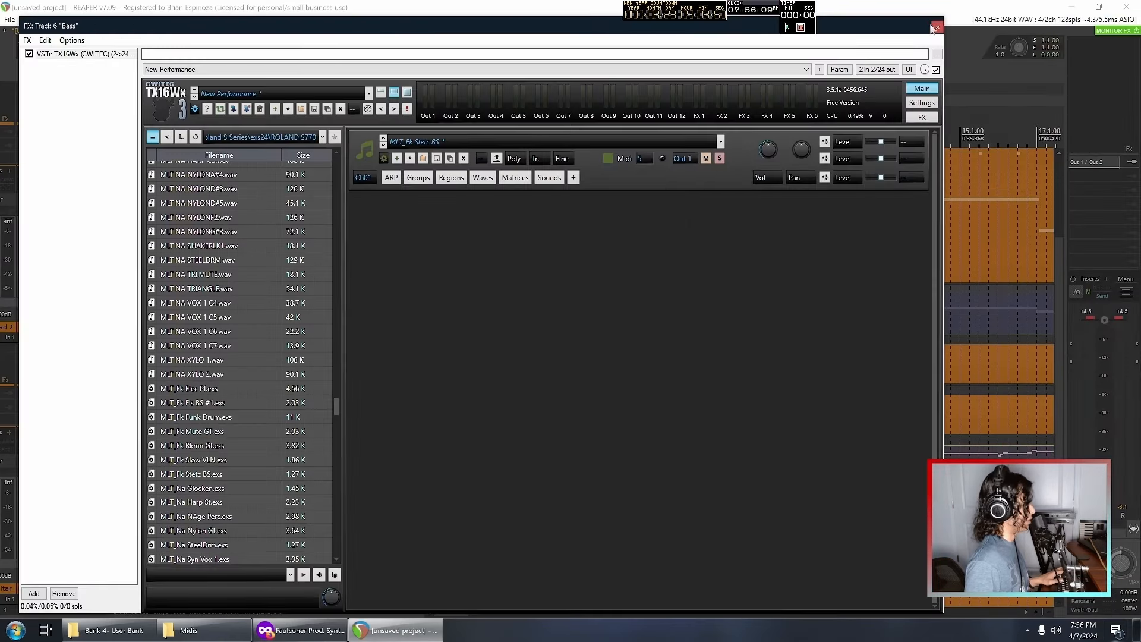
click(936, 27)
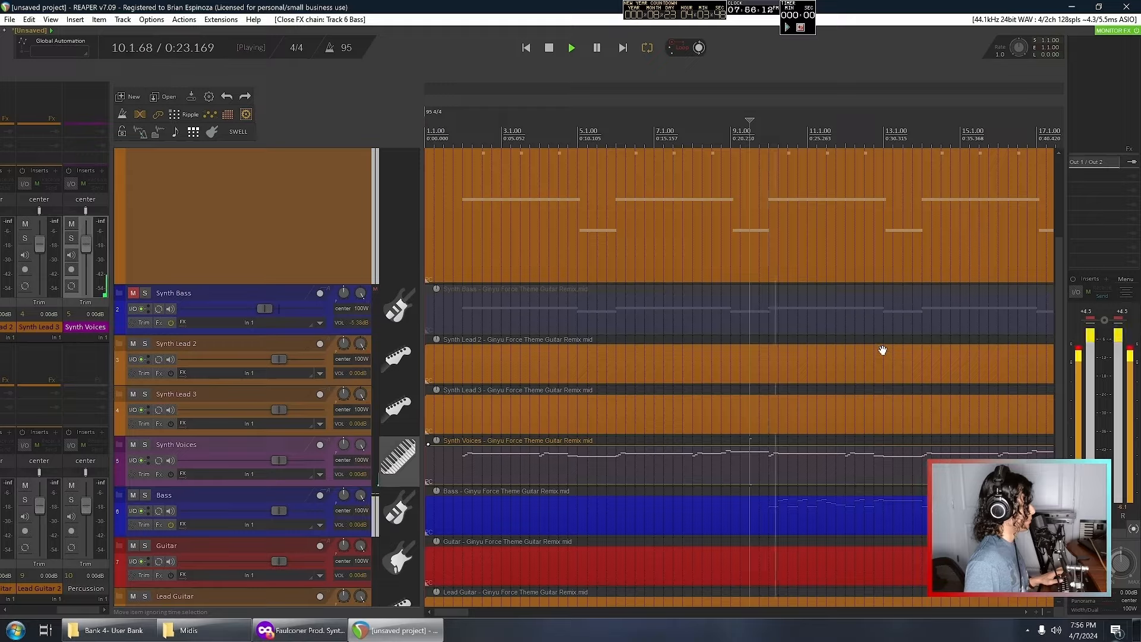
drag(883, 350, 808, 334)
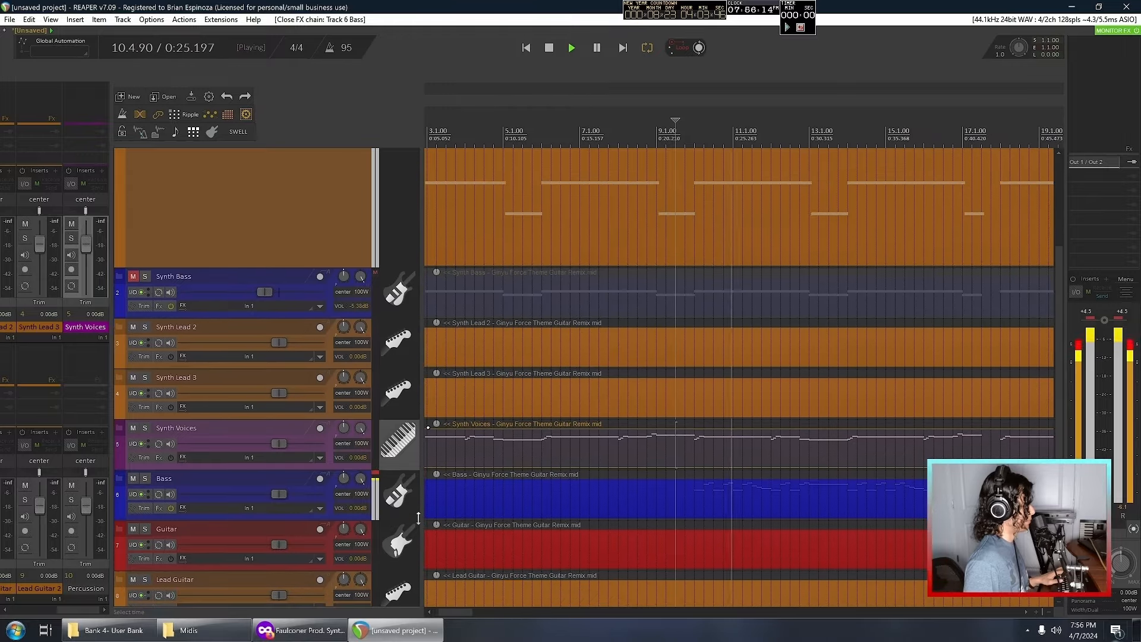
click(407, 504)
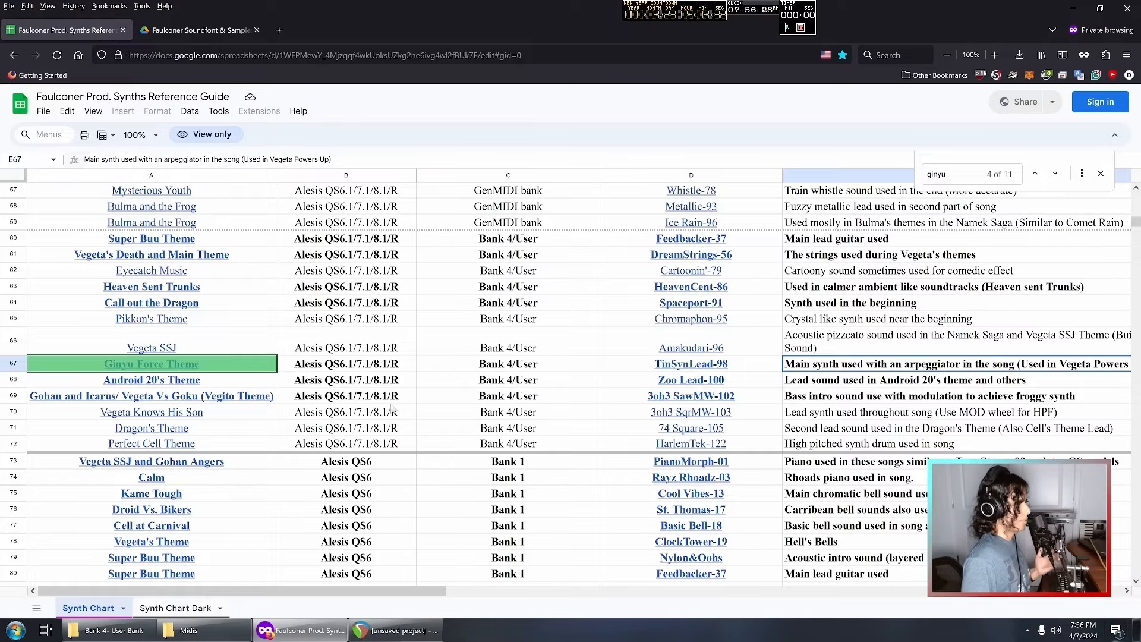
- Go through the remaining "ginyu" matches in the Faulconer Prod. Synths Reference Guide and examine the EMU Proteus 1 bass entries
scroll(399, 394, down, 3)
scroll(399, 394, up, 3)
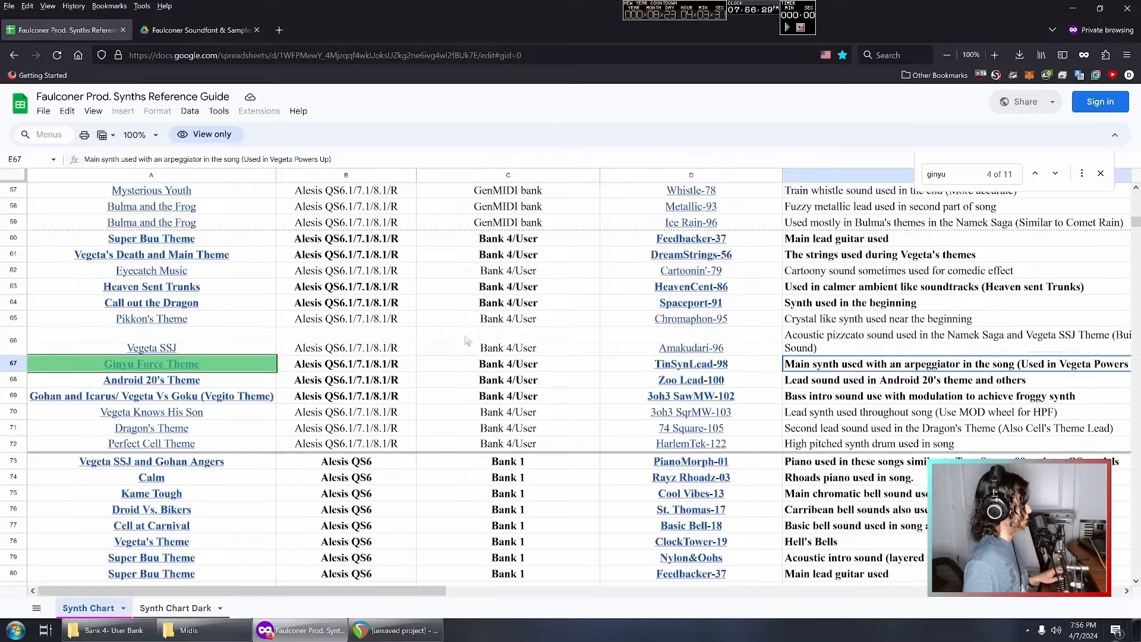
scroll(467, 340, up, 3)
key(ctrl+f)
key(Return)
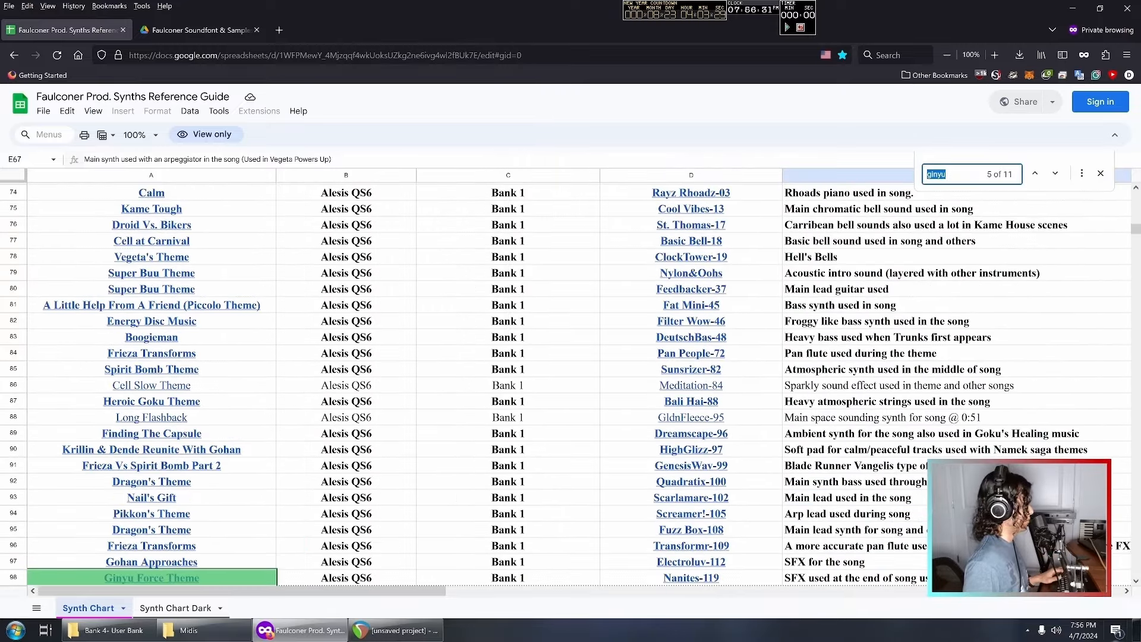
key(Return)
key(Return)
key(Return)
key(Return)
key(Return)
key(Return)
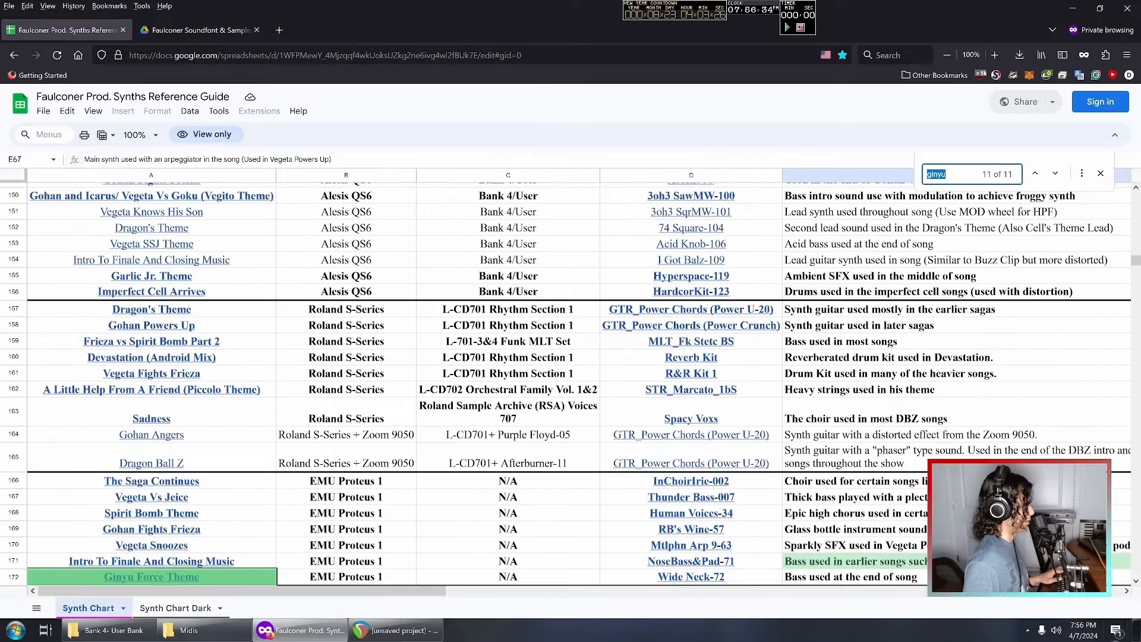
scroll(296, 526, down, 3)
click(675, 403)
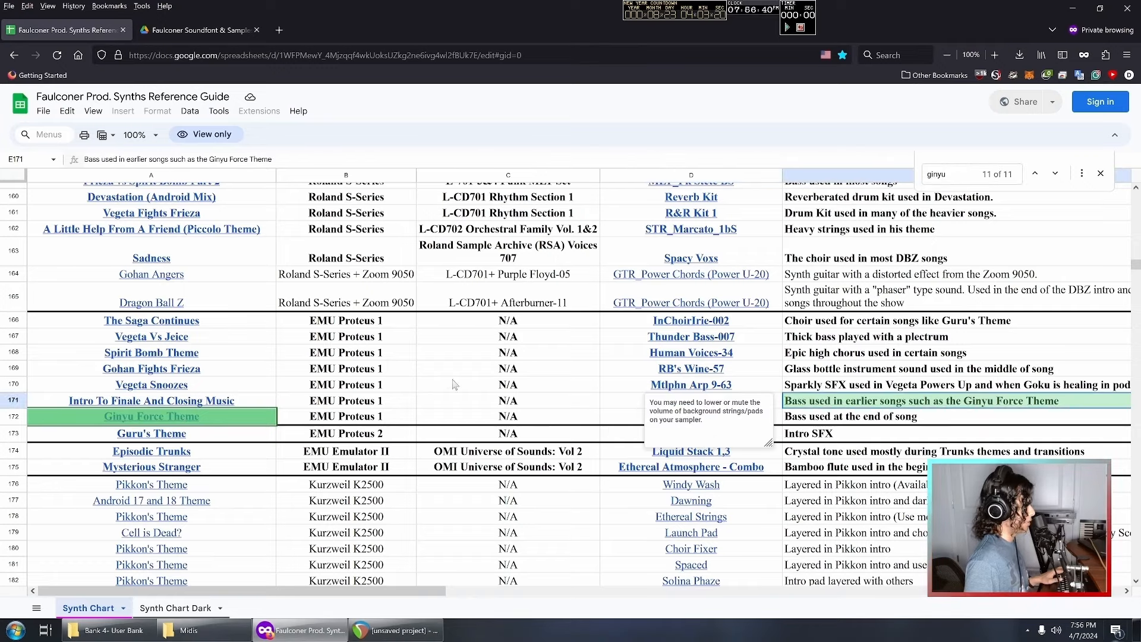
- Return to REAPER, replace TX16Wx on the Bass track with sforzando, and load Proteus1 Presets.sf2 into it
click(396, 630)
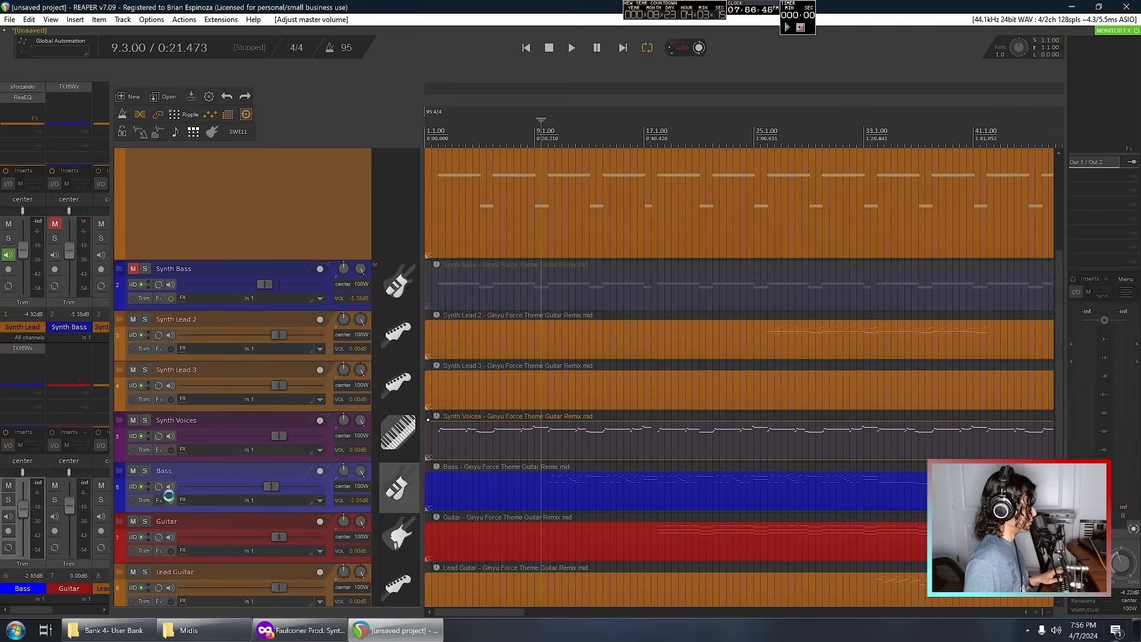
click(160, 500)
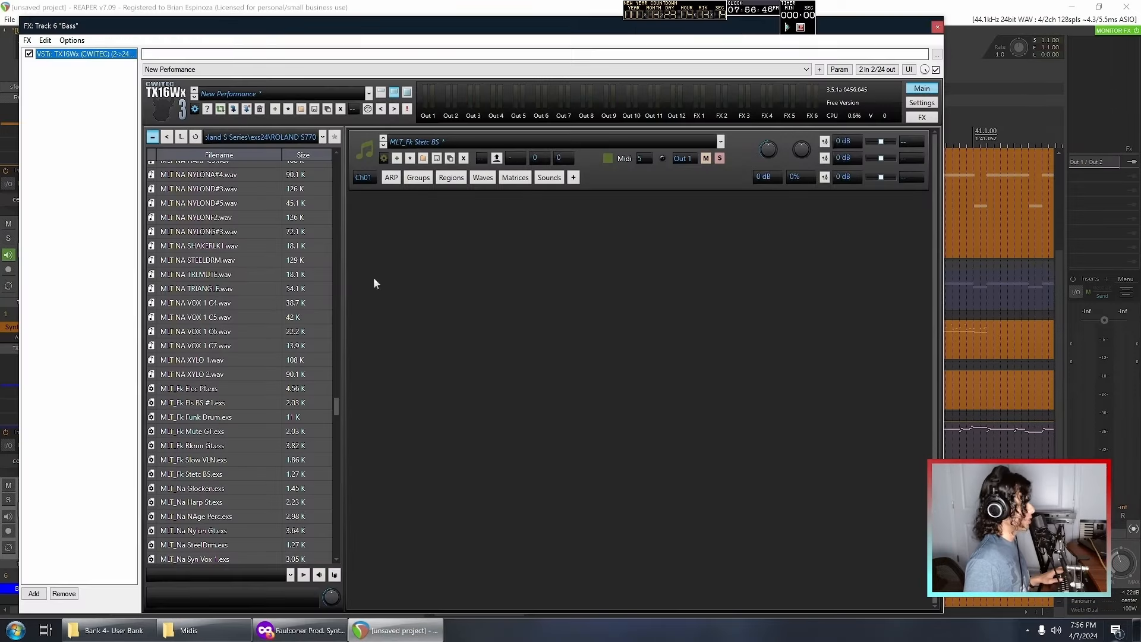
double_click(84, 55)
text(sf)
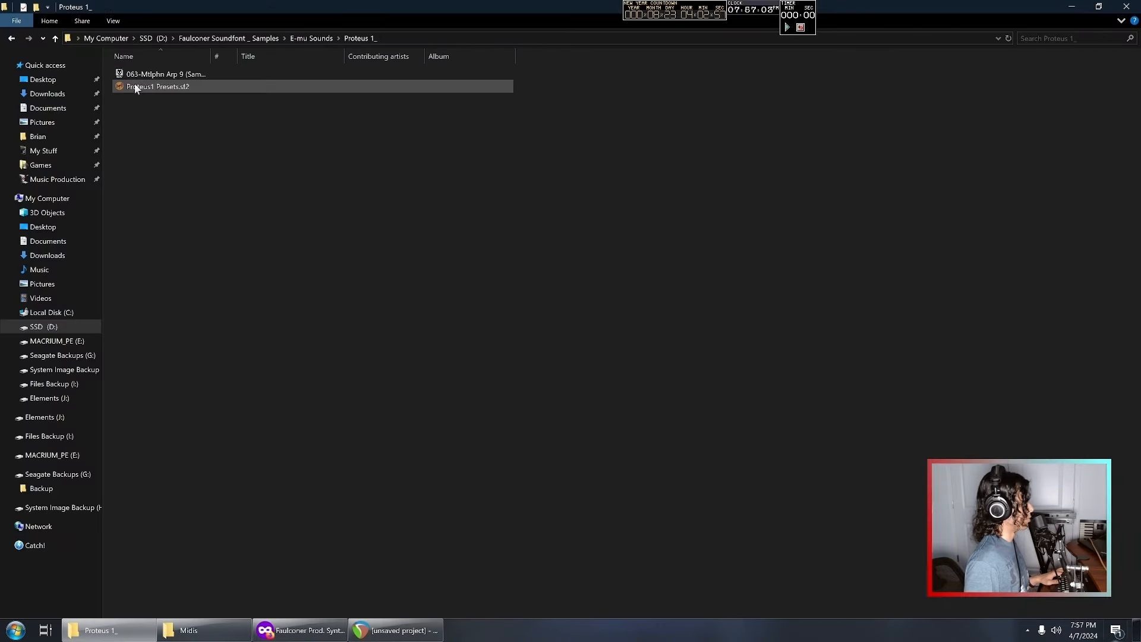
drag(142, 93, 289, 277)
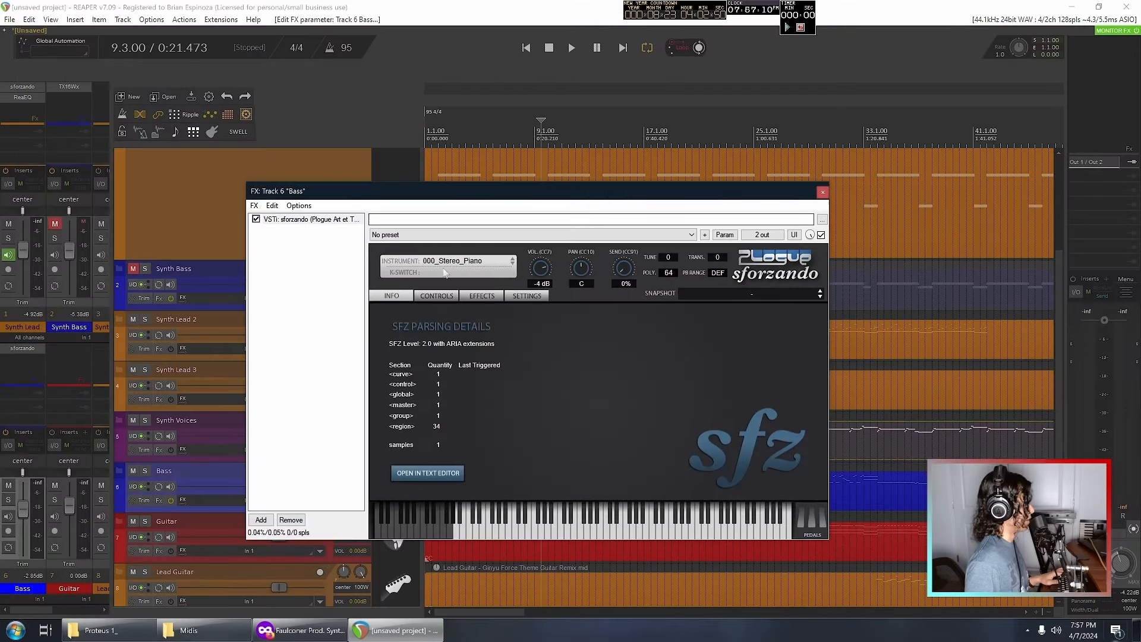
- Choose the Ginyu bass preset from bank 000 of the converted Proteus1_Presets_sf2 in the Bass track's sforzando
click(450, 266)
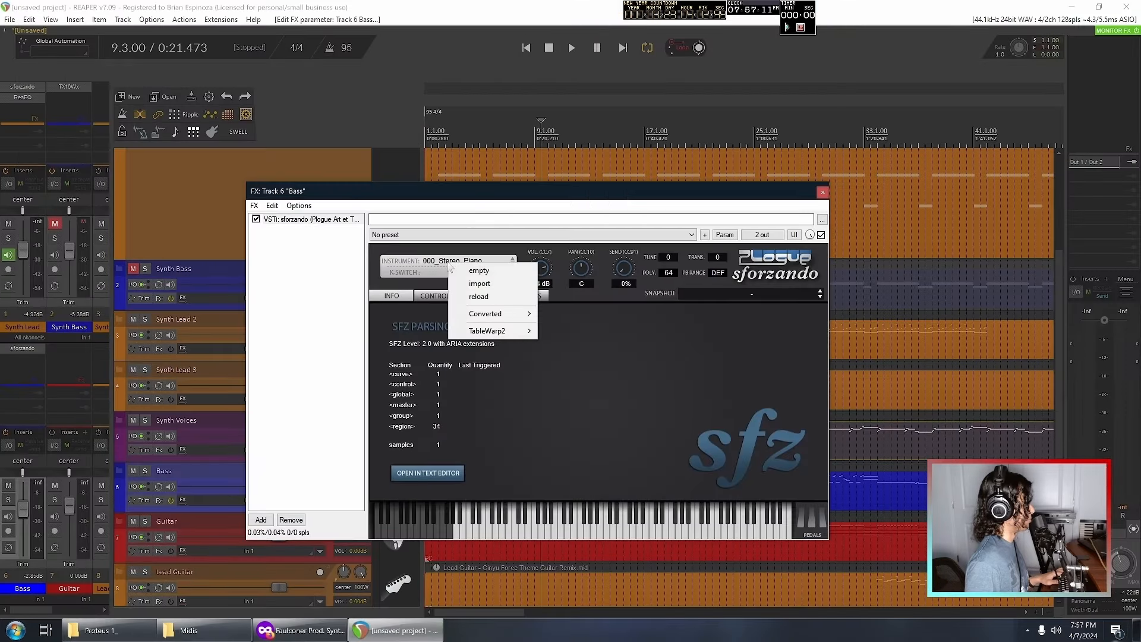
mouse_move(488, 313)
mouse_move(561, 314)
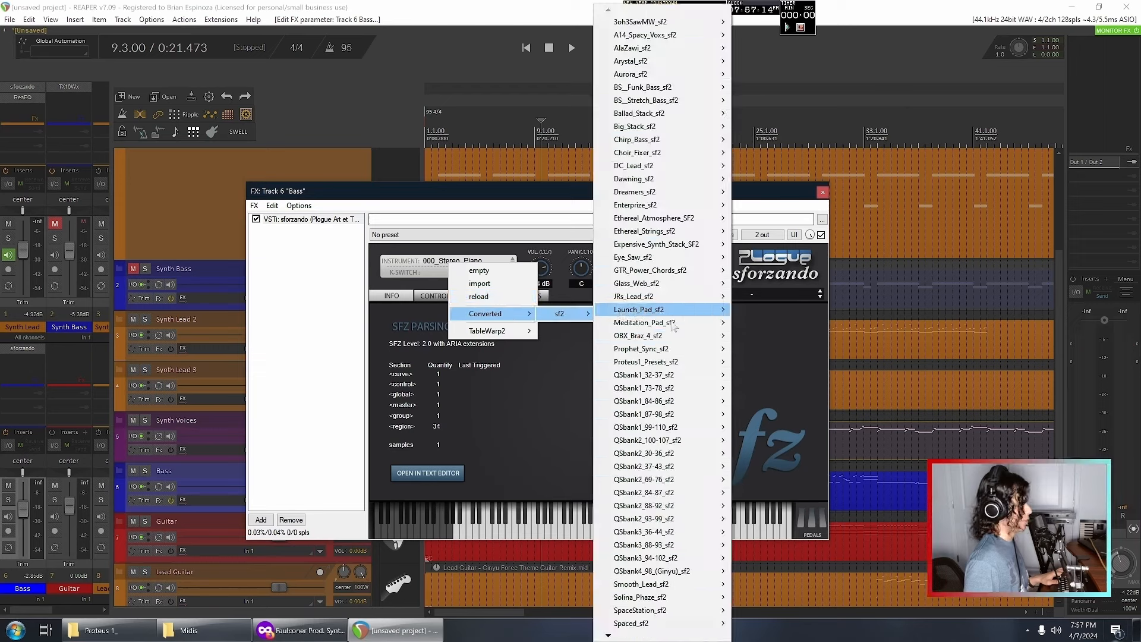
mouse_move(690, 364)
mouse_move(751, 368)
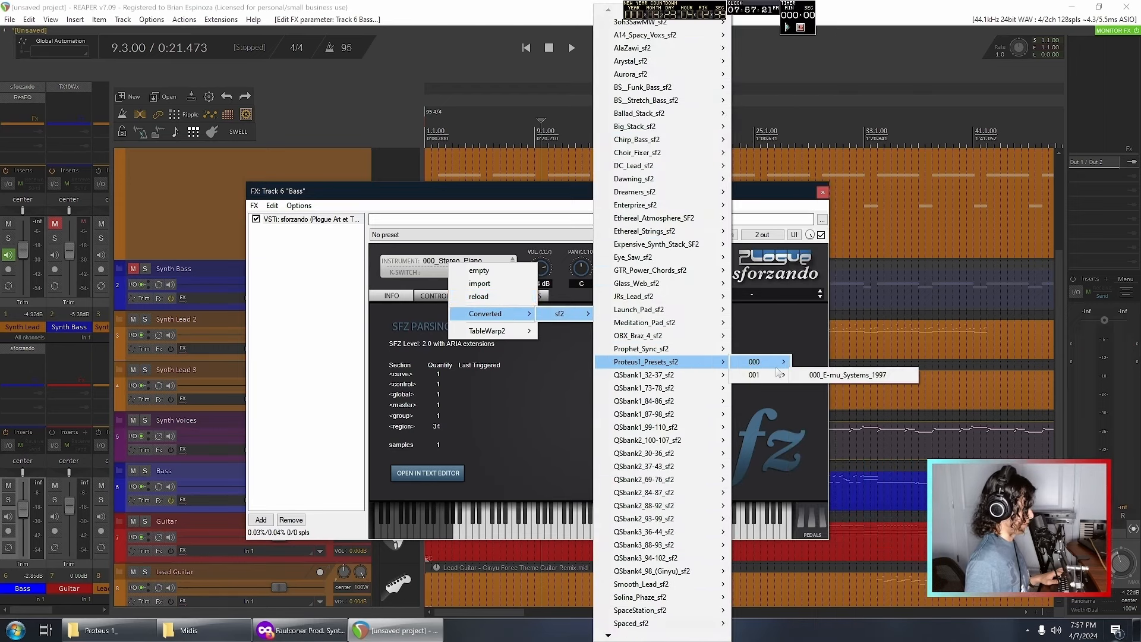
mouse_move(822, 637)
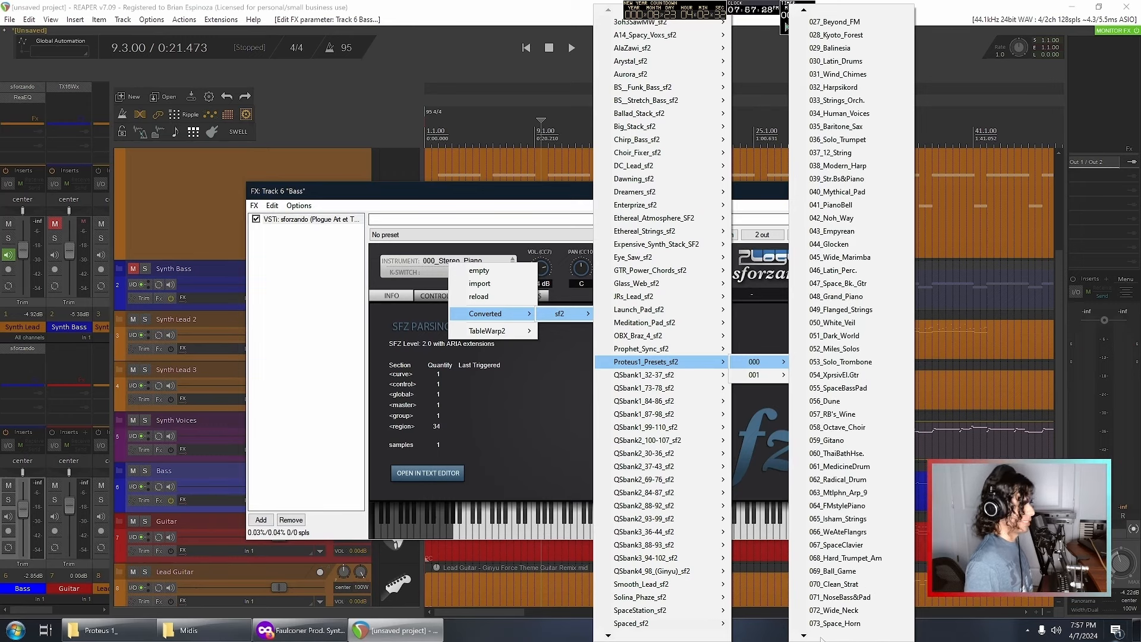
click(832, 535)
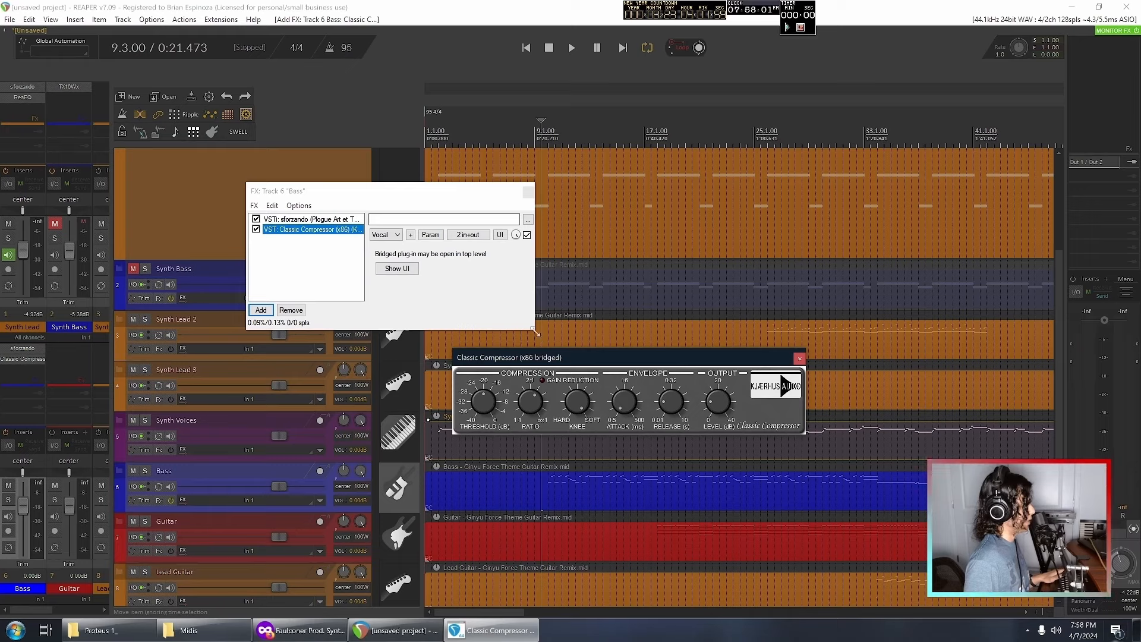
- Apply the bass guitar preset to the Bass track's Classic Compressor and fine-tune its threshold during playback
drag(535, 333, 714, 376)
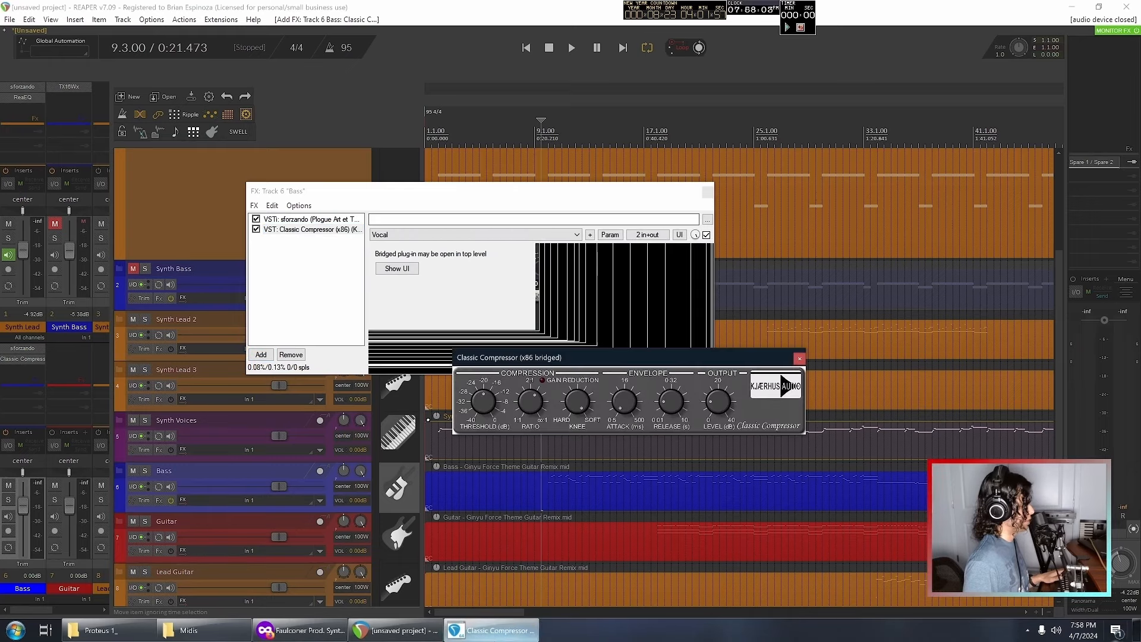
drag(535, 357, 430, 273)
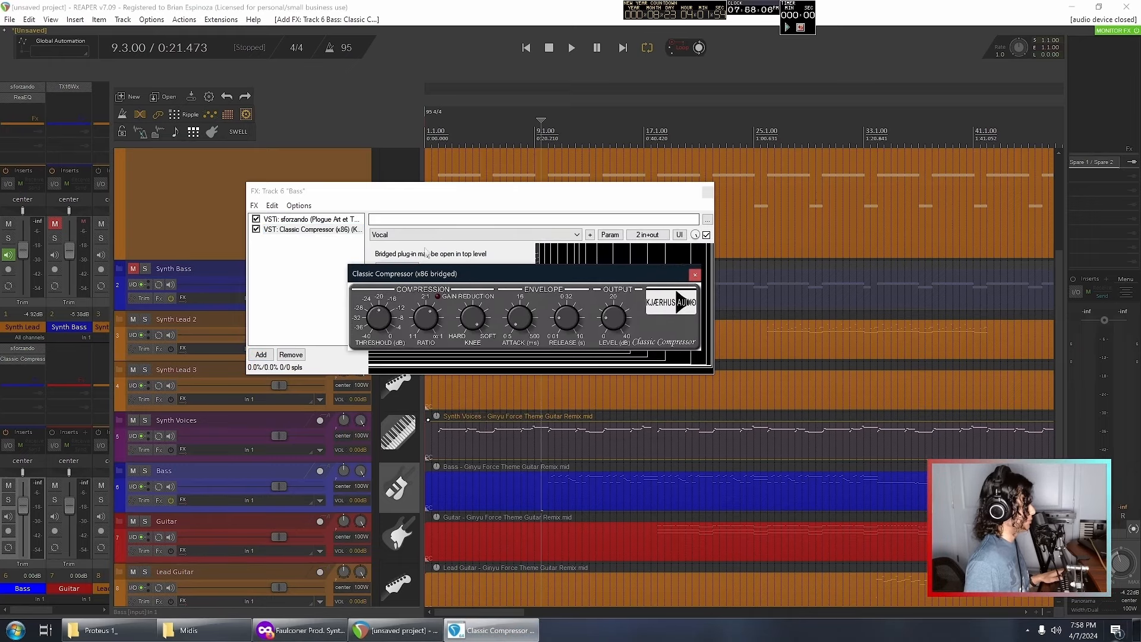
click(426, 235)
click(425, 234)
click(425, 234)
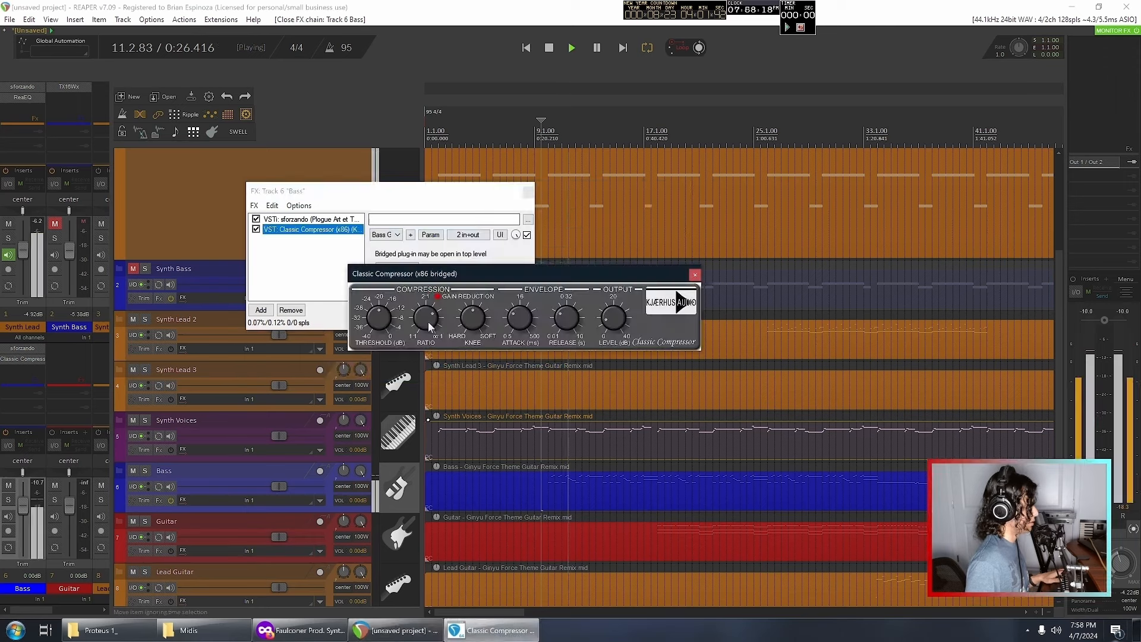
mouse_move(373, 319)
mouse_down()
mouse_move(379, 299)
mouse_move(374, 341)
mouse_move(381, 315)
mouse_up()
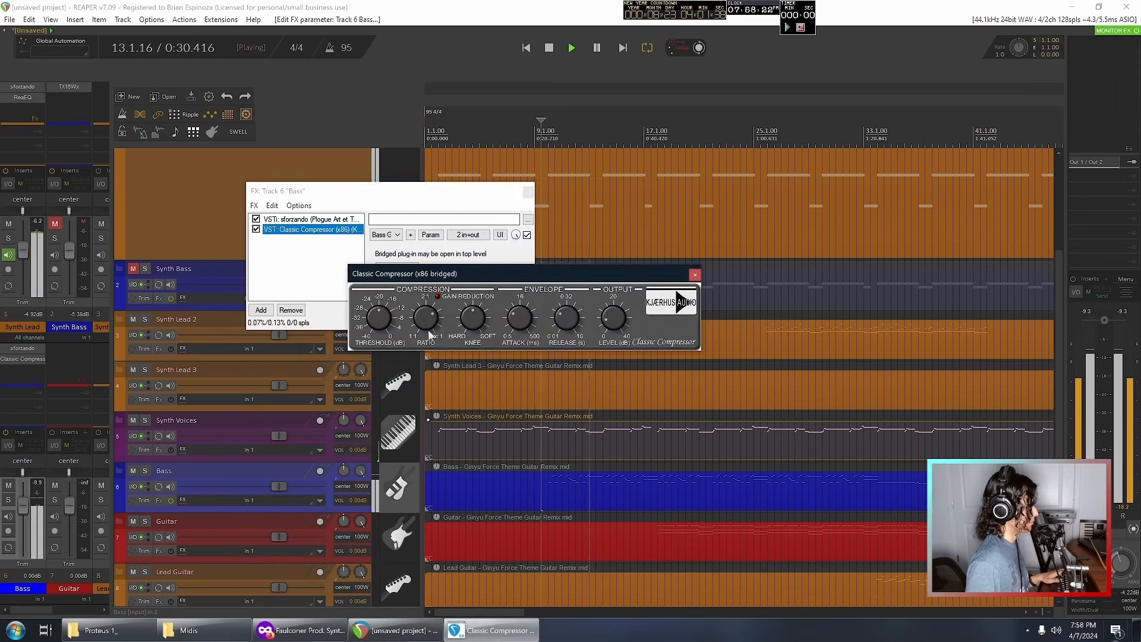
- Adjust the output level of the Bass track's Classic Compressor during playback and close the compressor and effects chain windows
drag(610, 320, 615, 302)
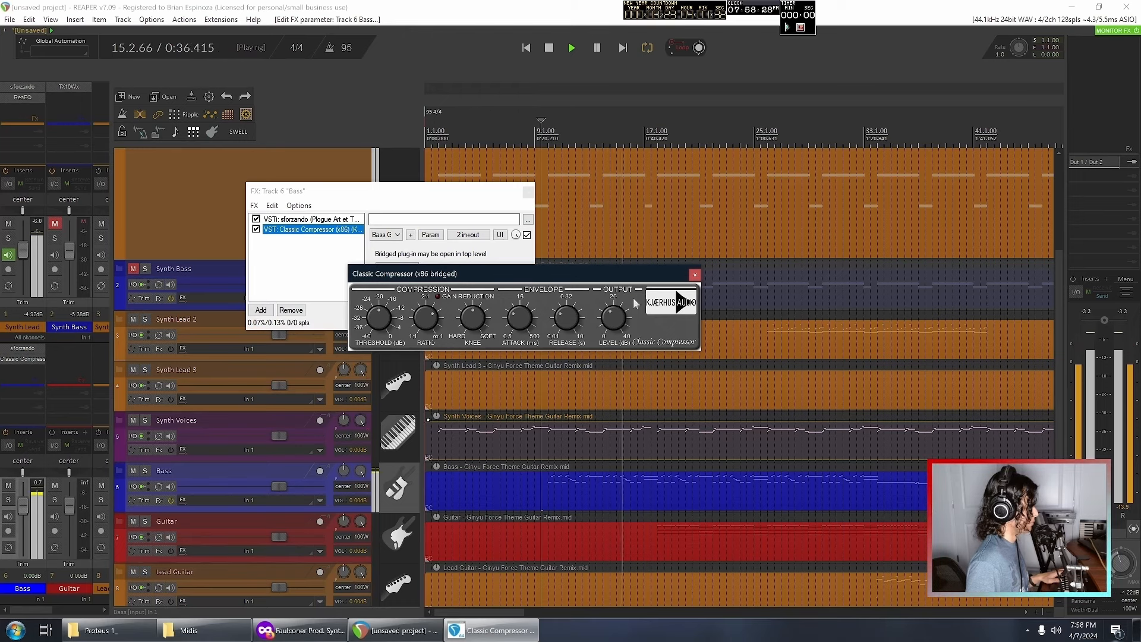
click(694, 275)
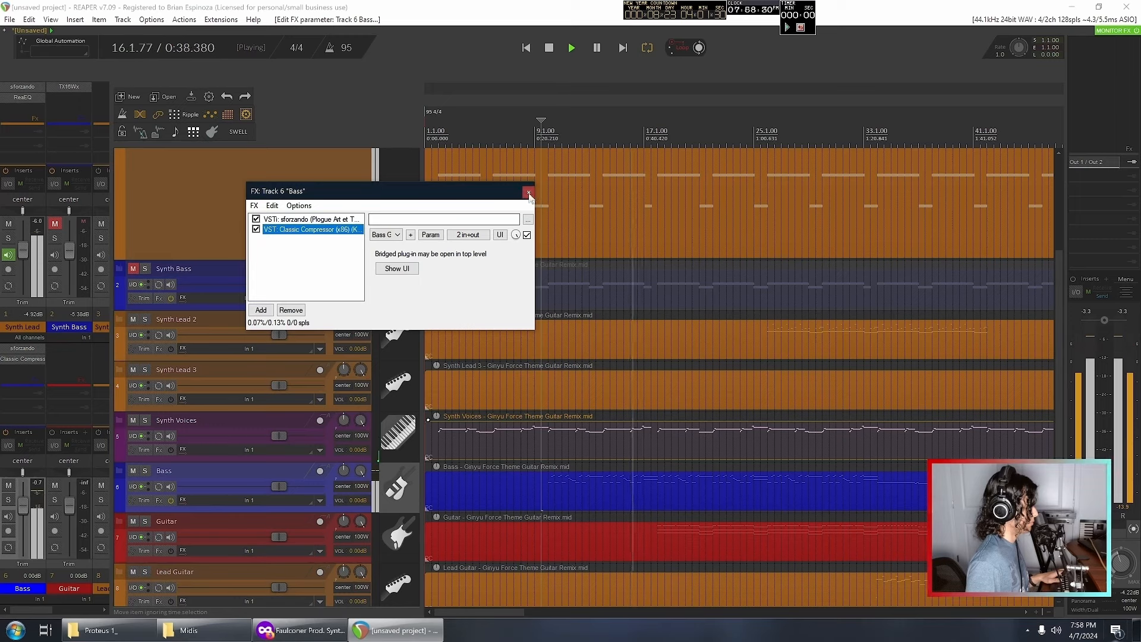
click(528, 193)
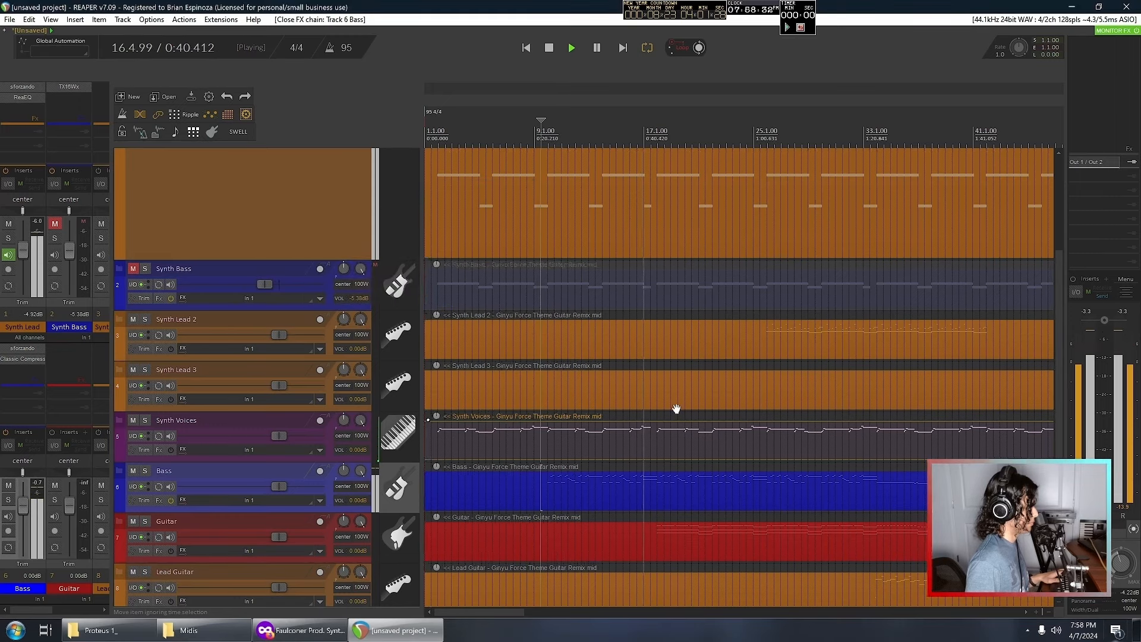
drag(676, 409, 725, 401)
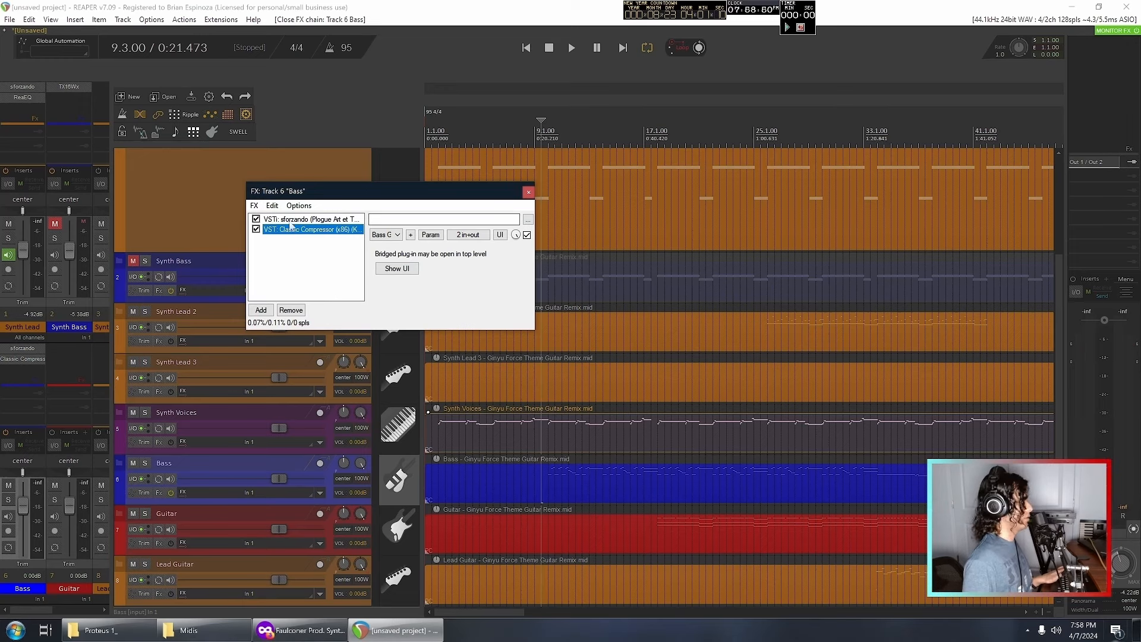
- Bypass the Bass track's sforzando and Classic Compressor effects and try to add Emulator X VSTi (Creative Professional)
click(256, 229)
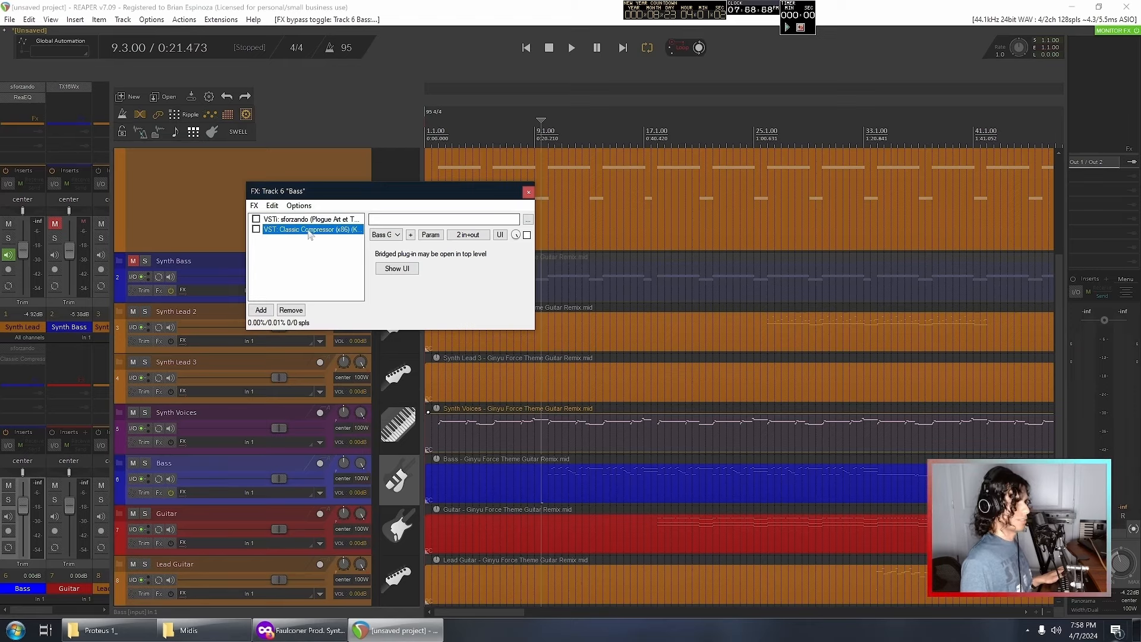
click(261, 310)
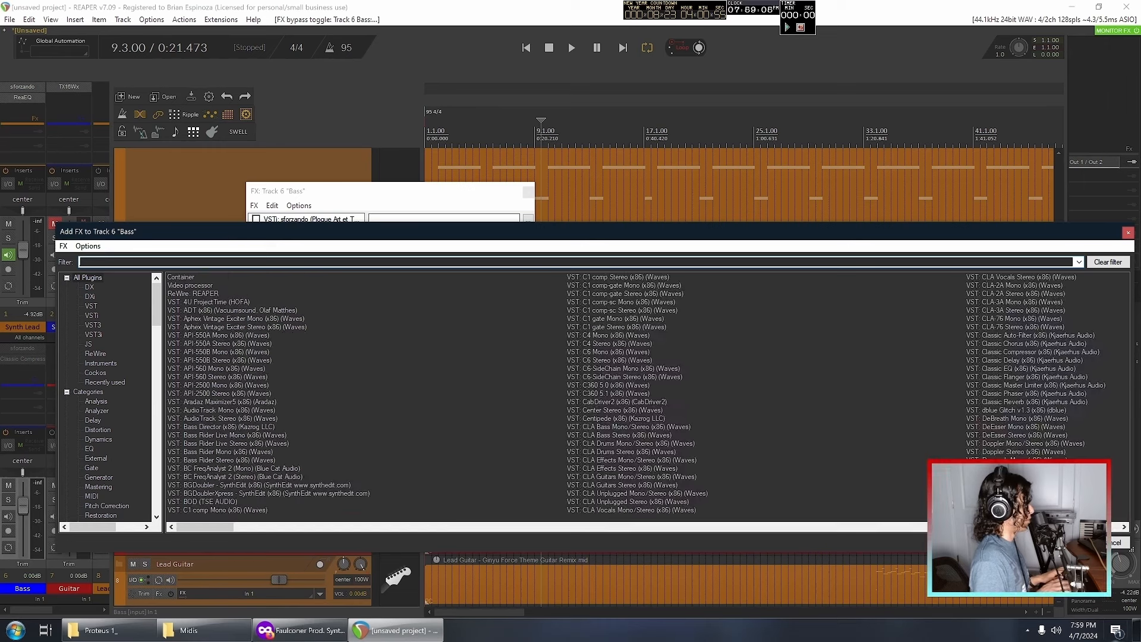
text(emulator)
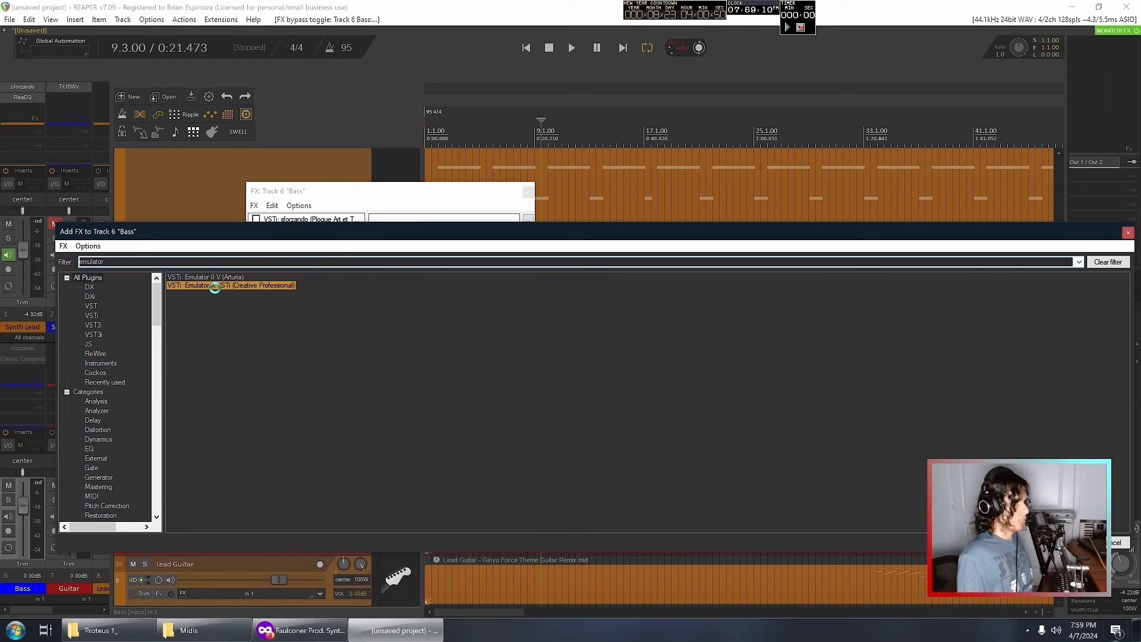
double_click(214, 286)
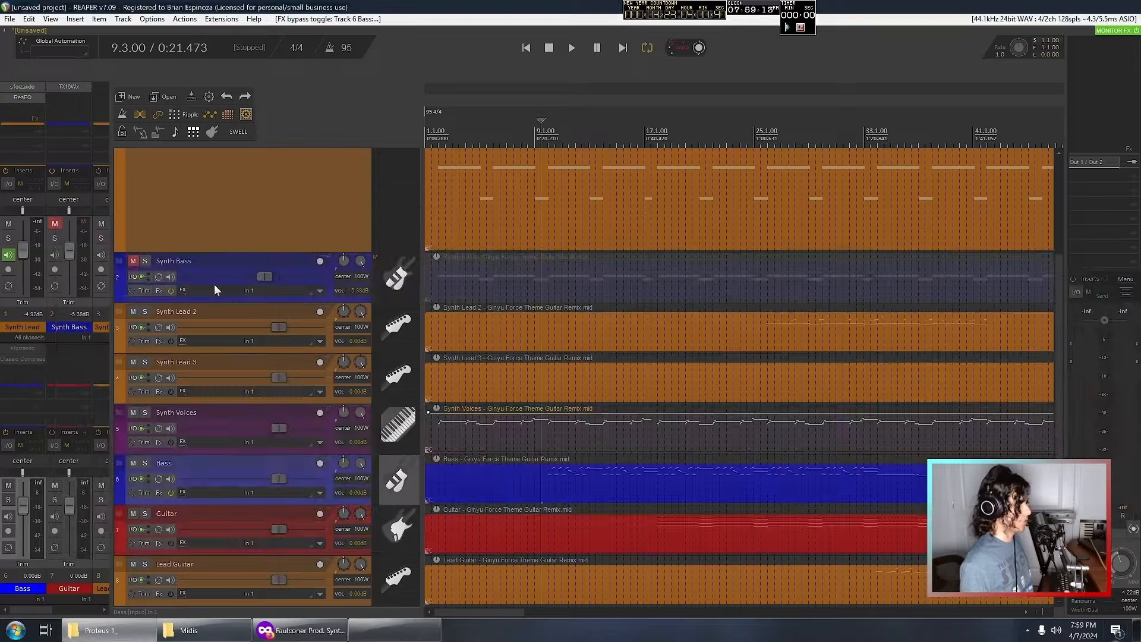
- Restart REAPER and import the Ginyu Force Theme Guitar Remix MIDI file, expanding its 10 tracks and importing the tempo map
click(16, 629)
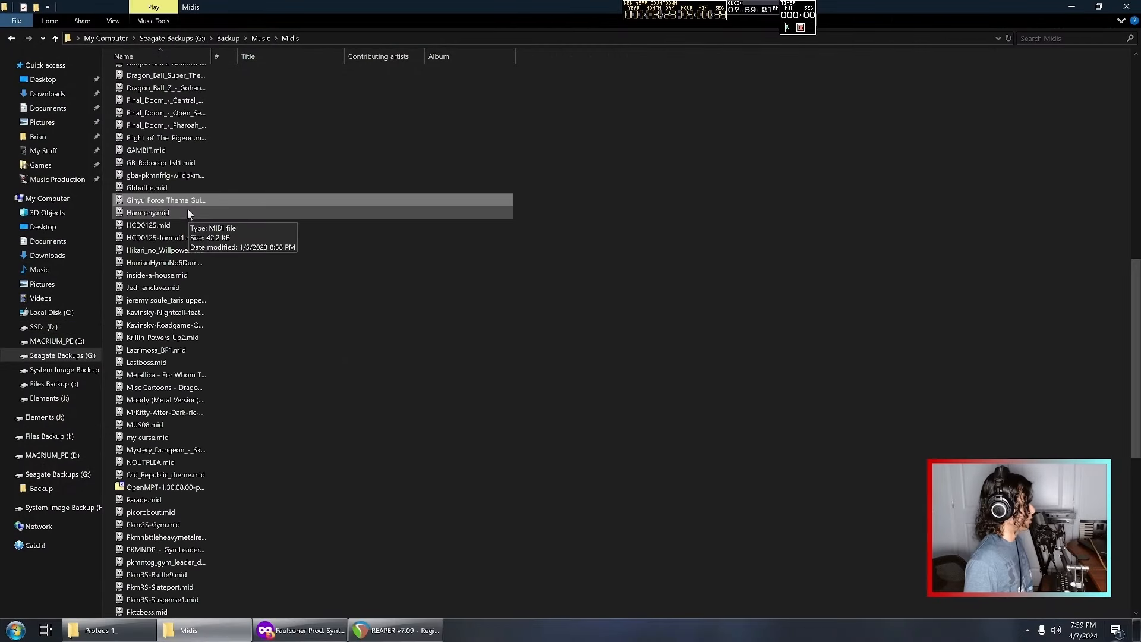
drag(190, 202, 442, 634)
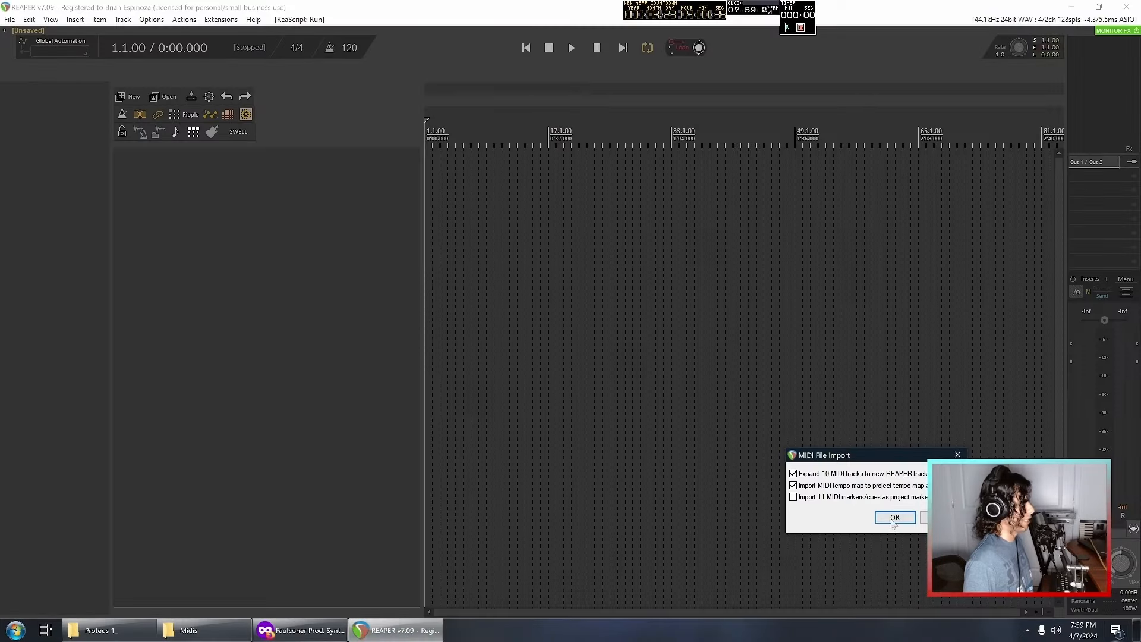
click(892, 519)
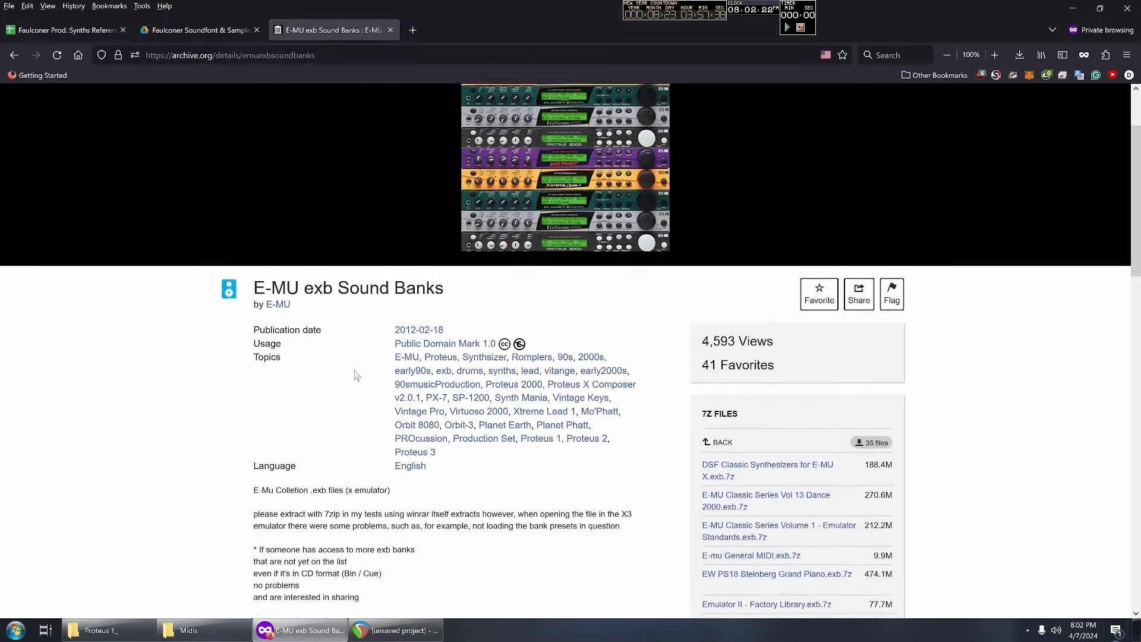
- Reopen the Internet Archive's E-MU exb Sound Banks page from the Google results and examine its downloadable 7Z bank files
scroll(353, 369, up, 1)
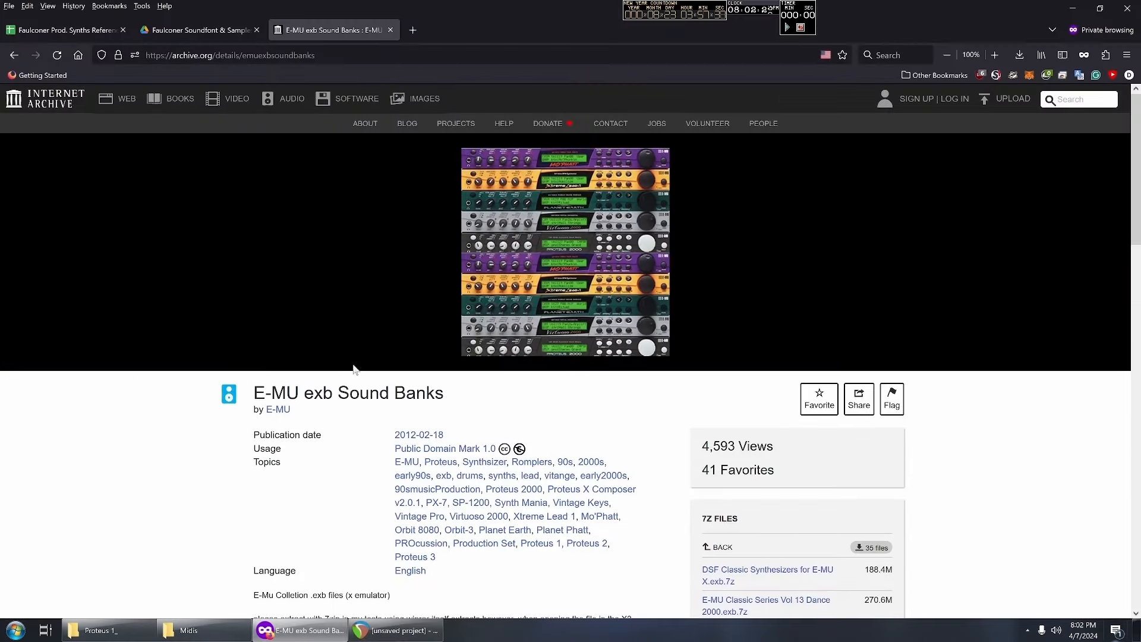
key(alt+Left)
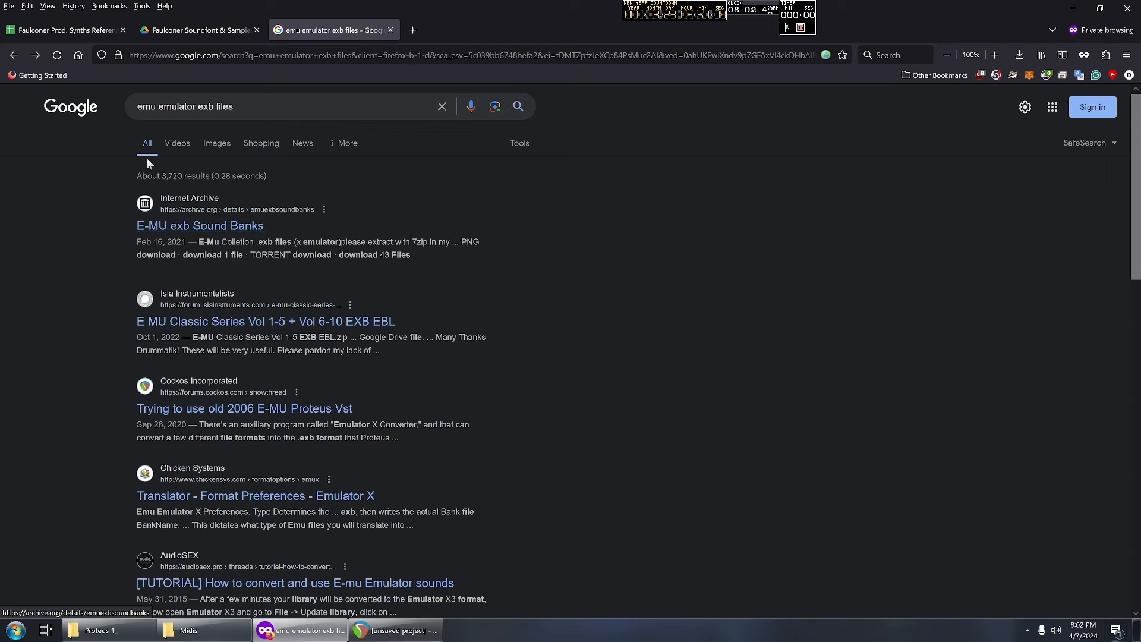
click(176, 229)
scroll(758, 352, down, 7)
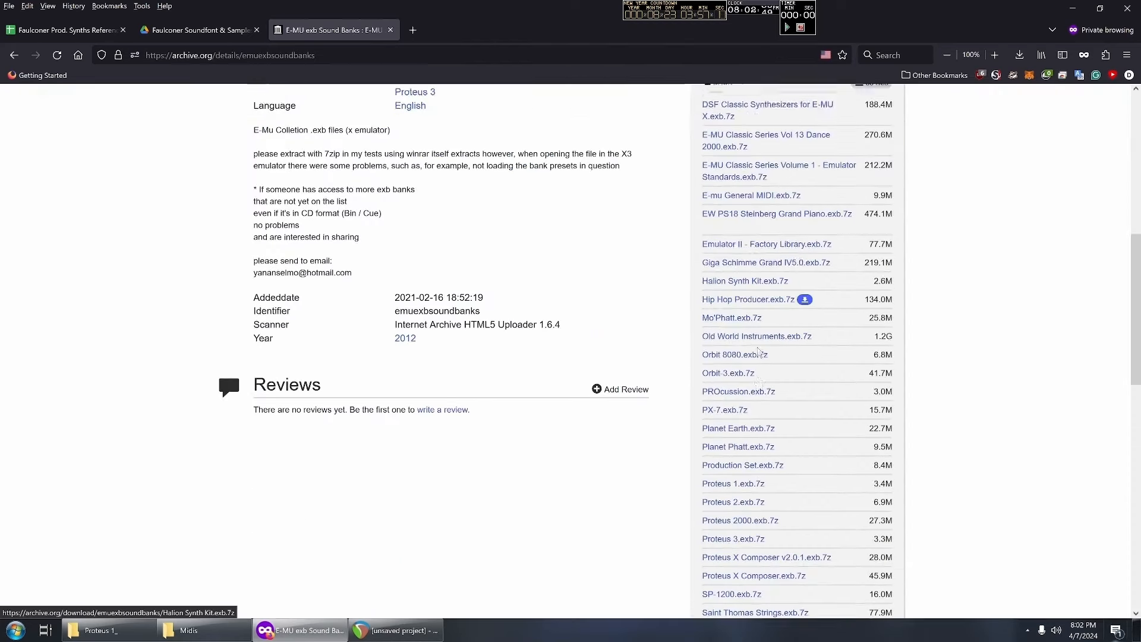
scroll(758, 352, down, 1)
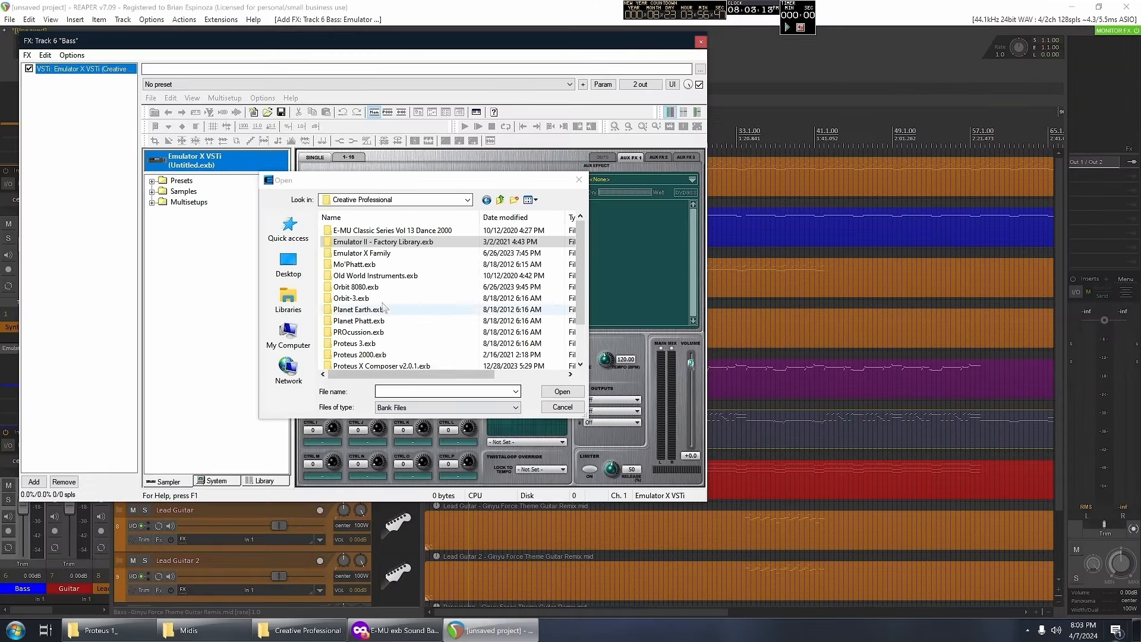
- Browse the Creative Professional folder and load the Proteus 1.exb bank into Emulator X on the Bass track
scroll(361, 267, down, 5)
scroll(360, 237, up, 5)
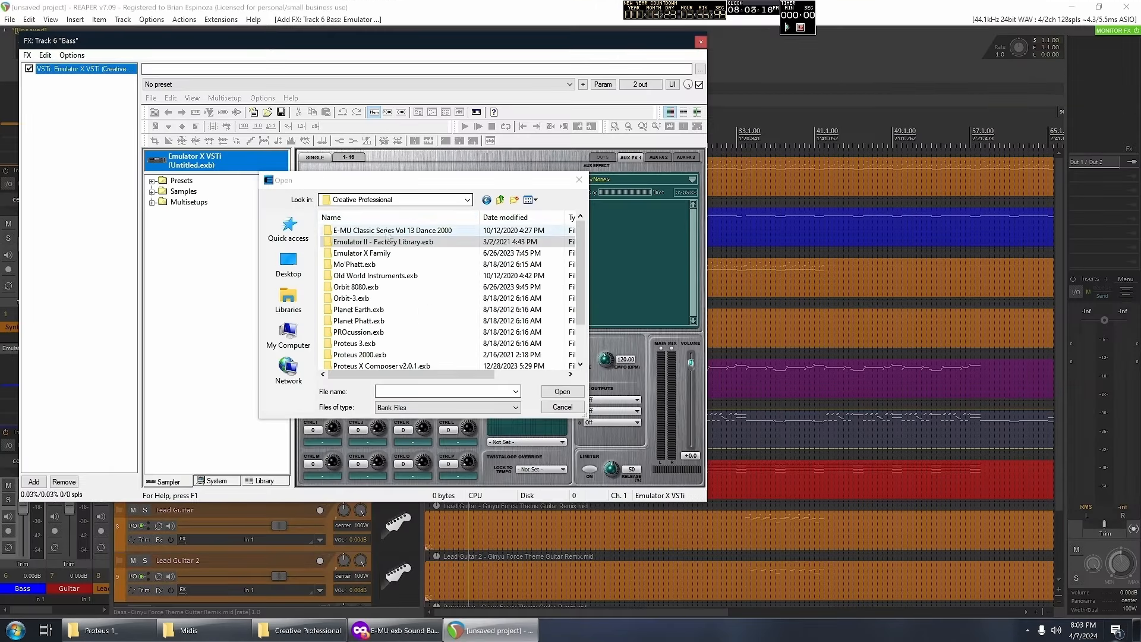
scroll(433, 240, down, 1)
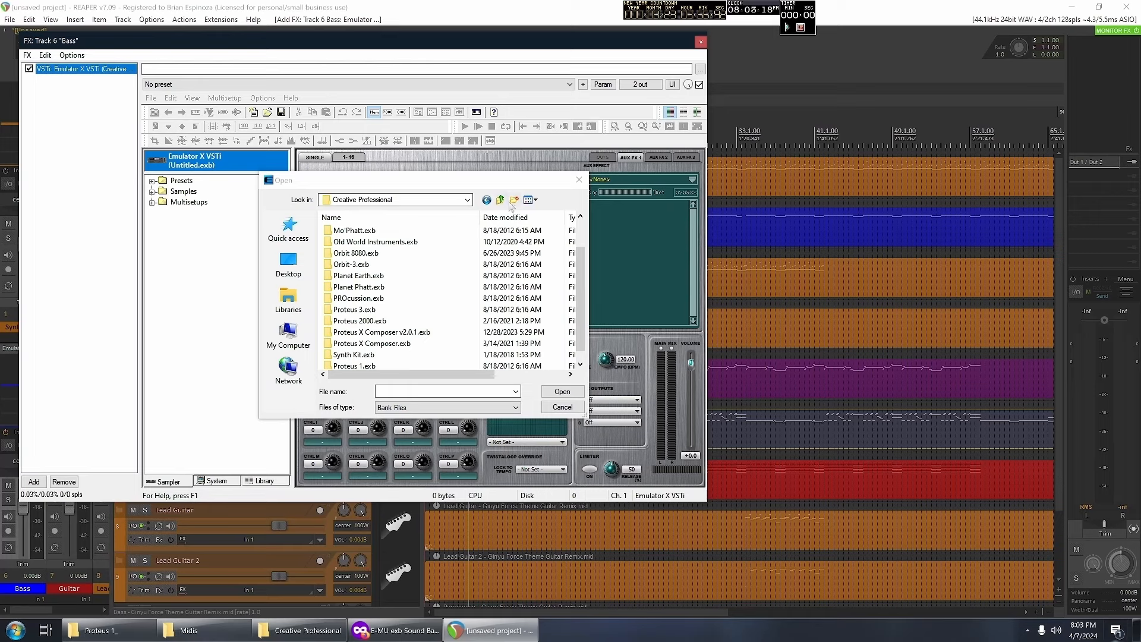
double_click(355, 366)
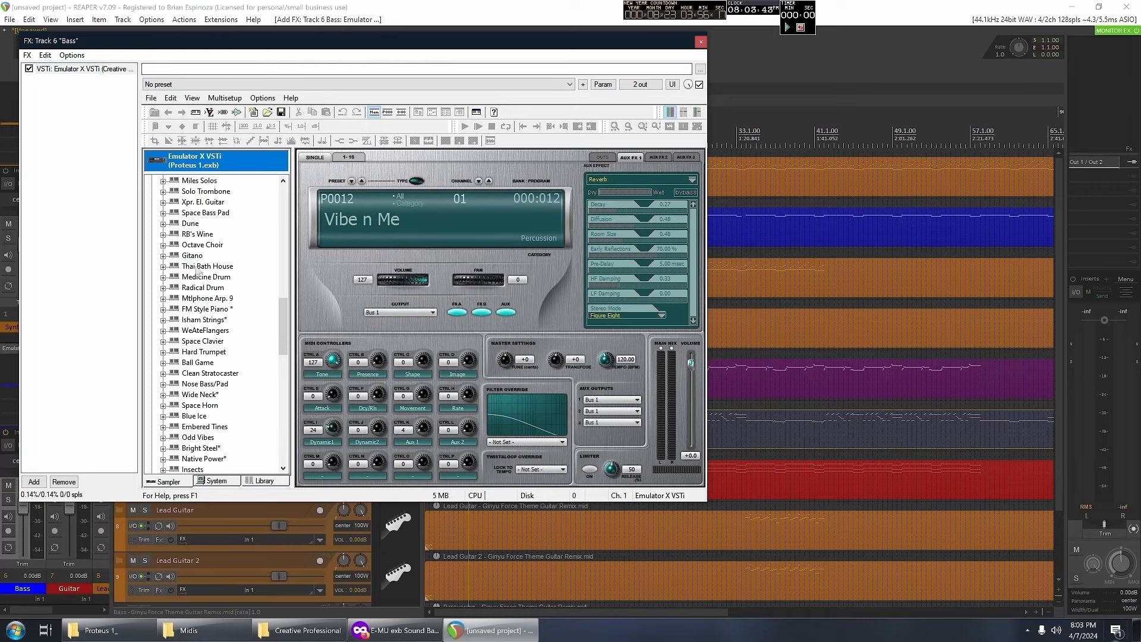
- Set Mtlphone Arp. 9 from the Proteus 1 bank as the active Emulator X preset
double_click(175, 302)
click(183, 301)
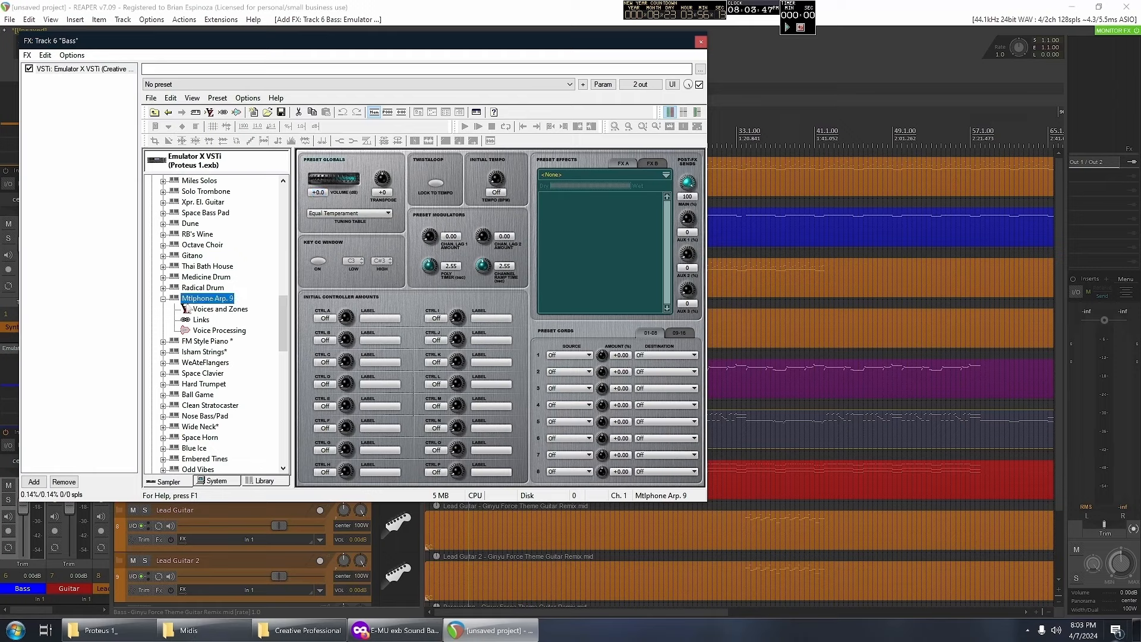
double_click(165, 300)
double_click(195, 301)
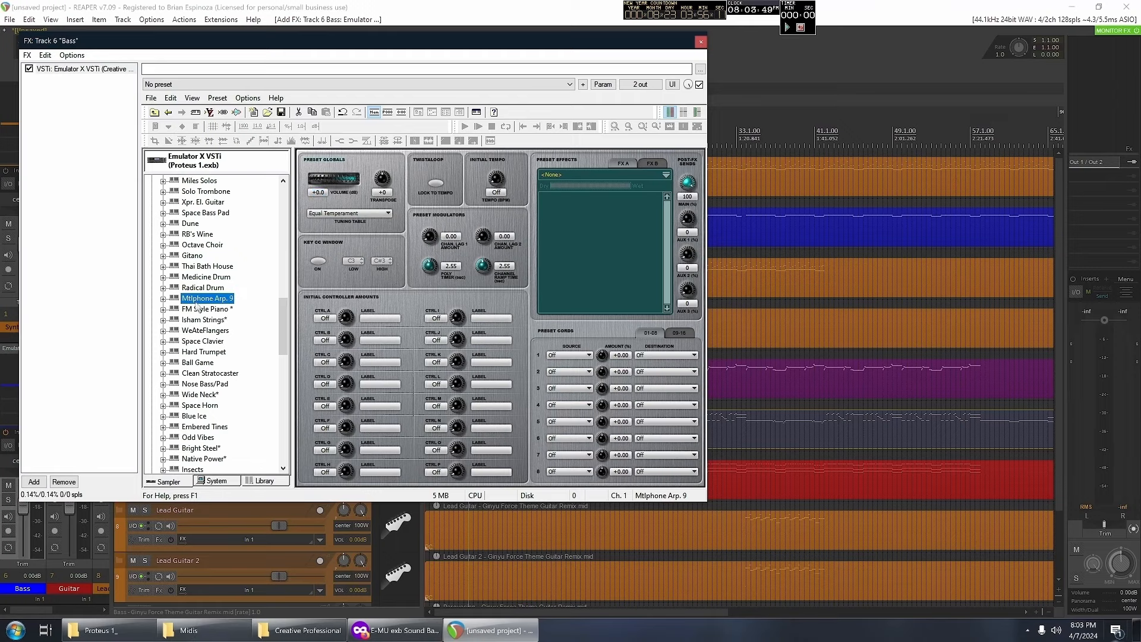
double_click(195, 302)
double_click(195, 302)
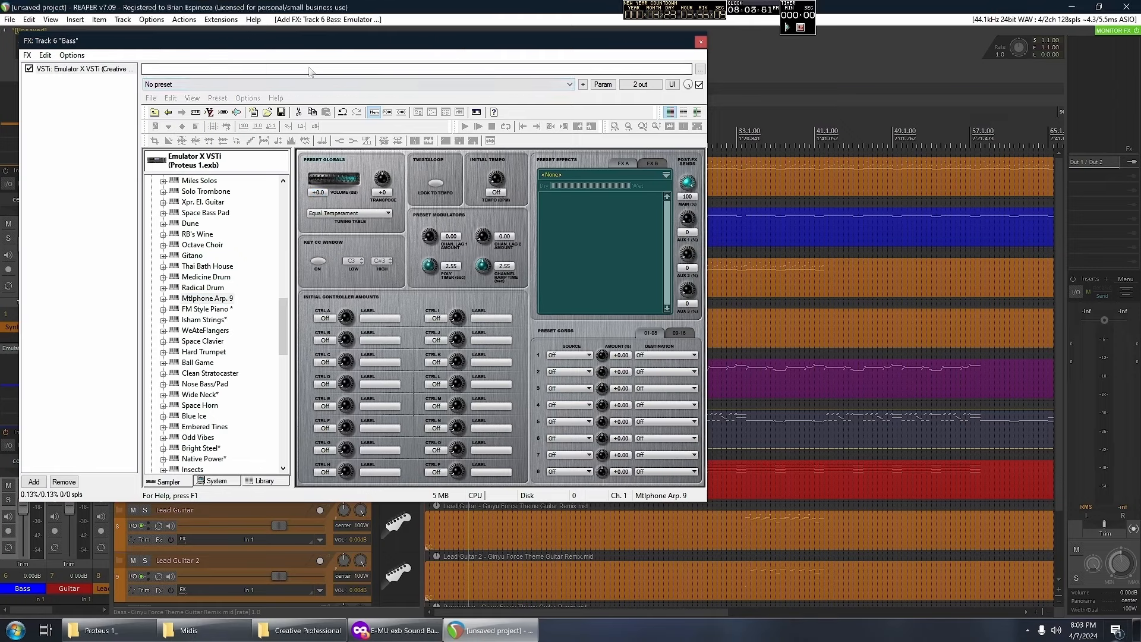
- Audition the Mtlphone Arp. 9 preset with several notes on the virtual keyboard and close the keyboard
click(674, 226)
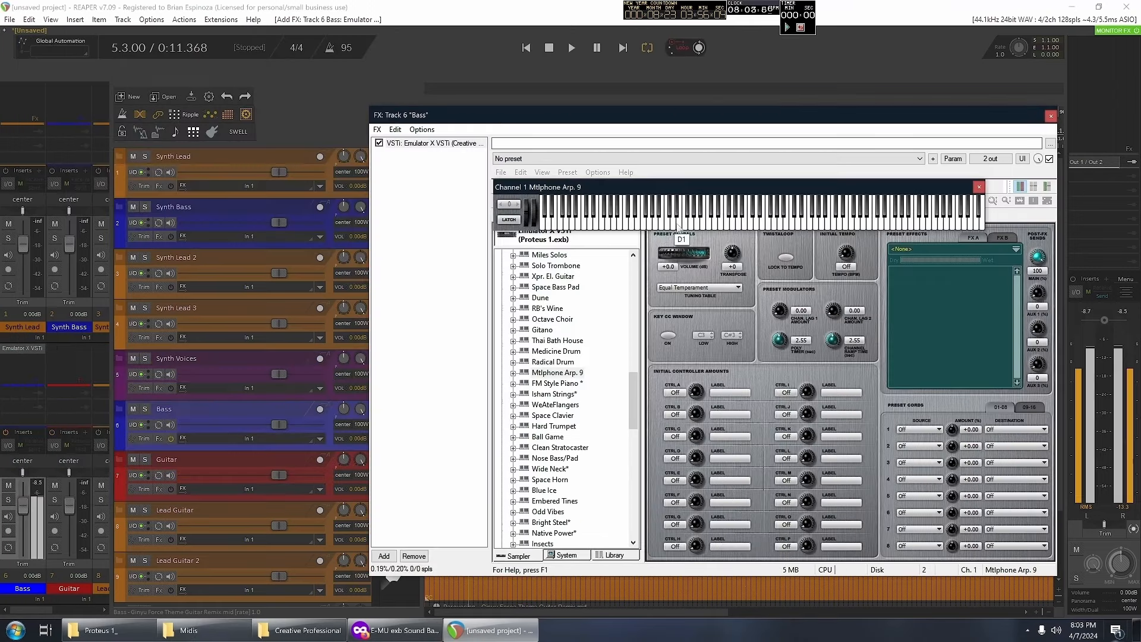
click(774, 229)
click(751, 229)
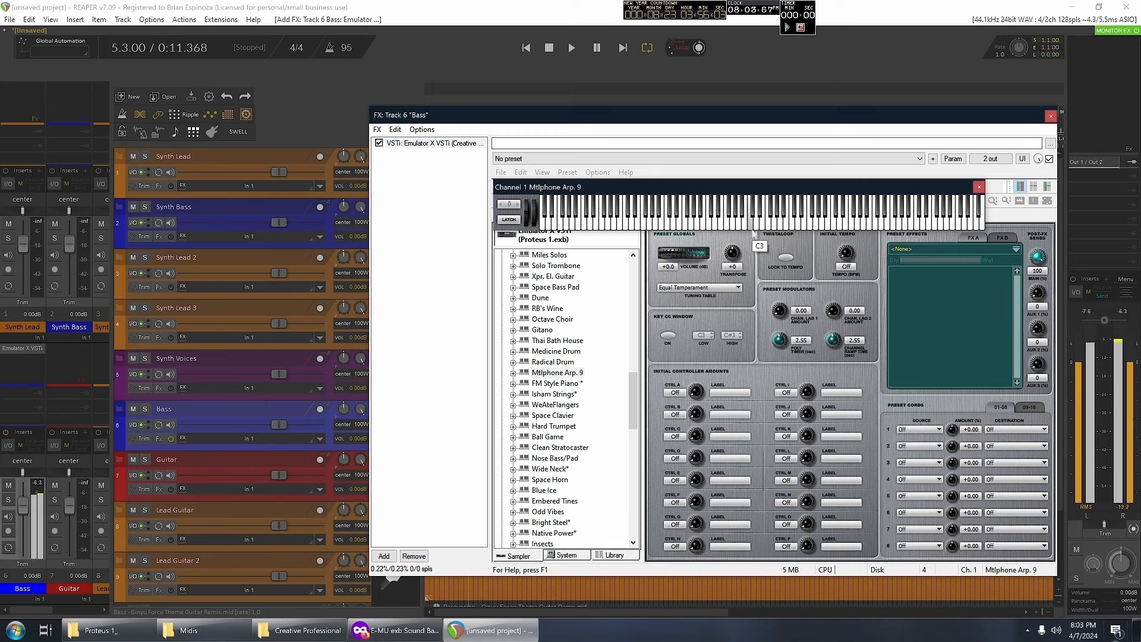
click(724, 227)
click(701, 228)
click(978, 187)
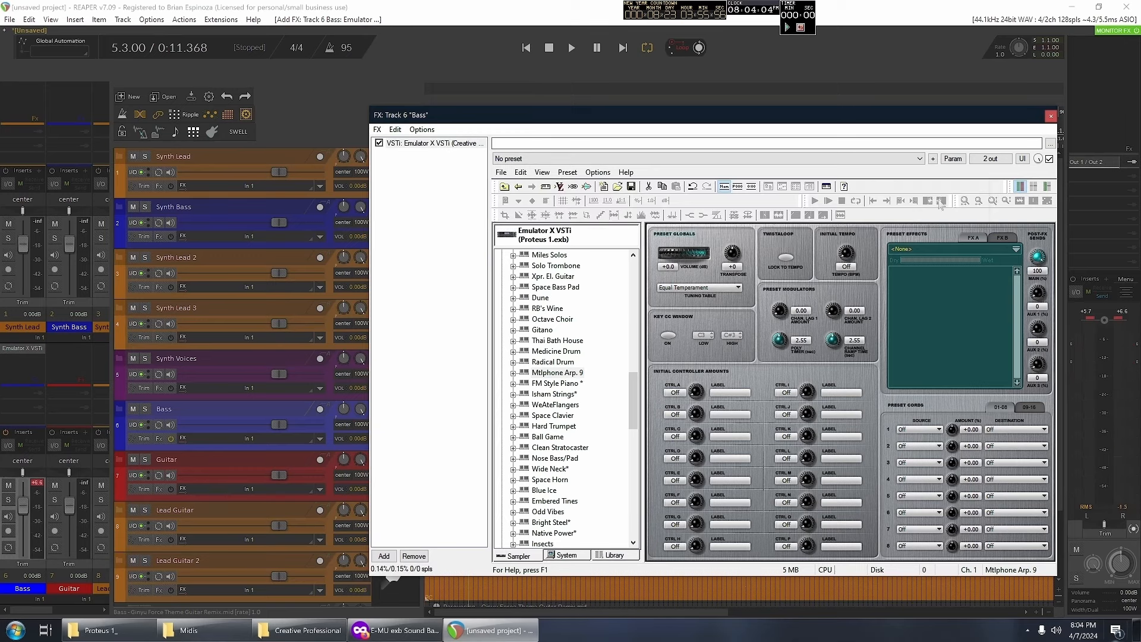
- Audition the Nose Bass/Pad preset on the virtual keyboard, and close the Bass effects chain without saving the sampler's changes
mouse_move(631, 389)
mouse_down()
mouse_move(630, 401)
mouse_move(628, 389)
mouse_up()
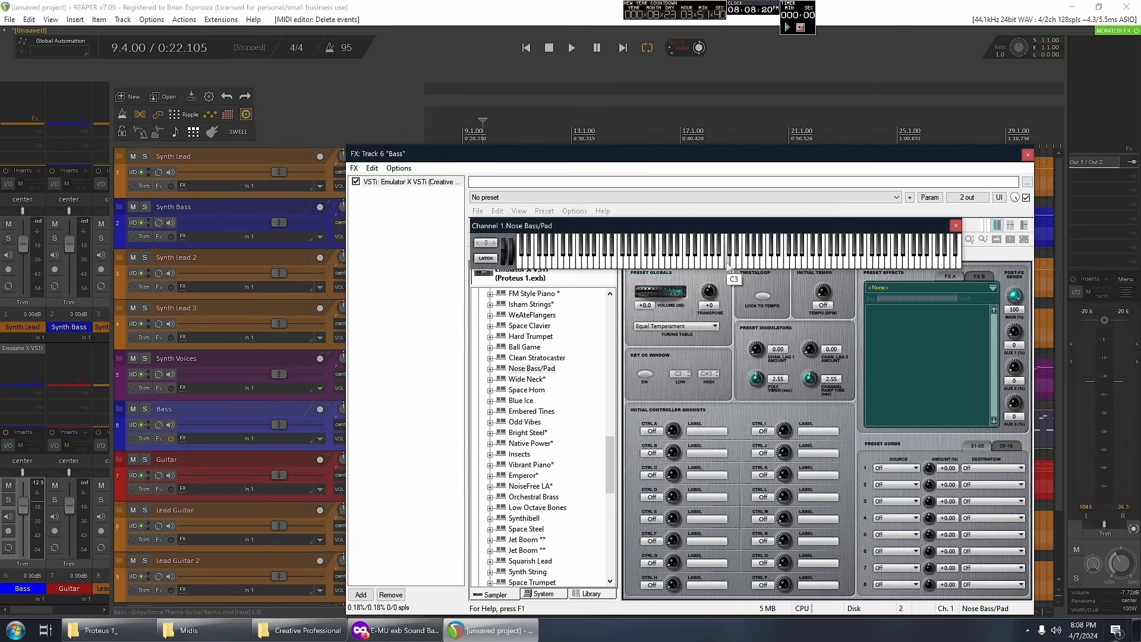
click(647, 265)
click(691, 262)
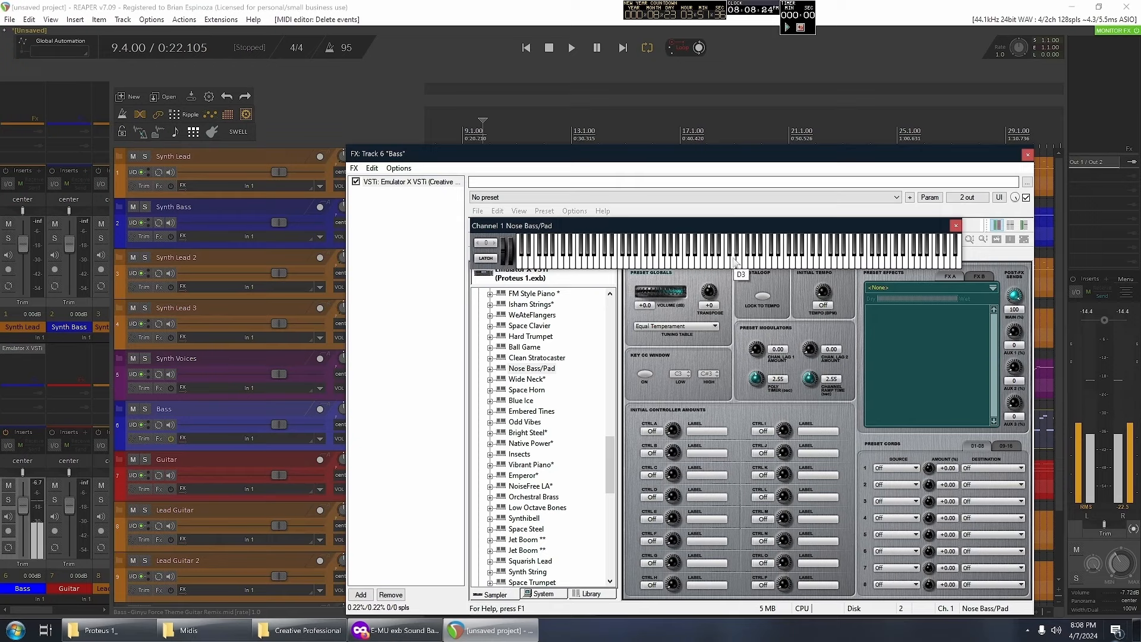
click(956, 225)
click(1027, 154)
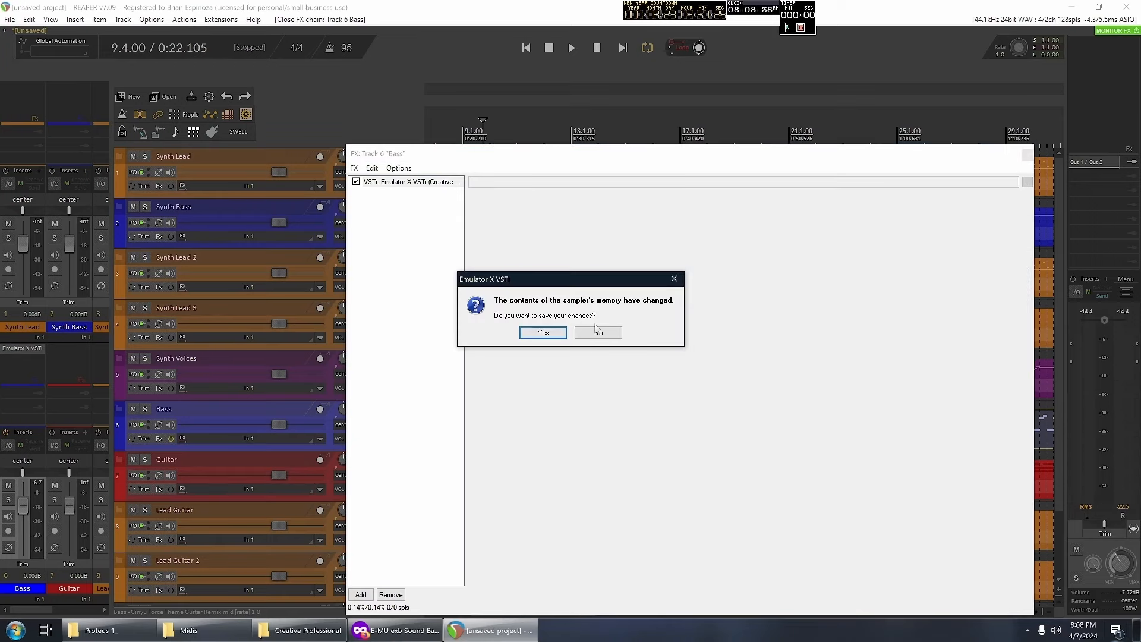
click(597, 333)
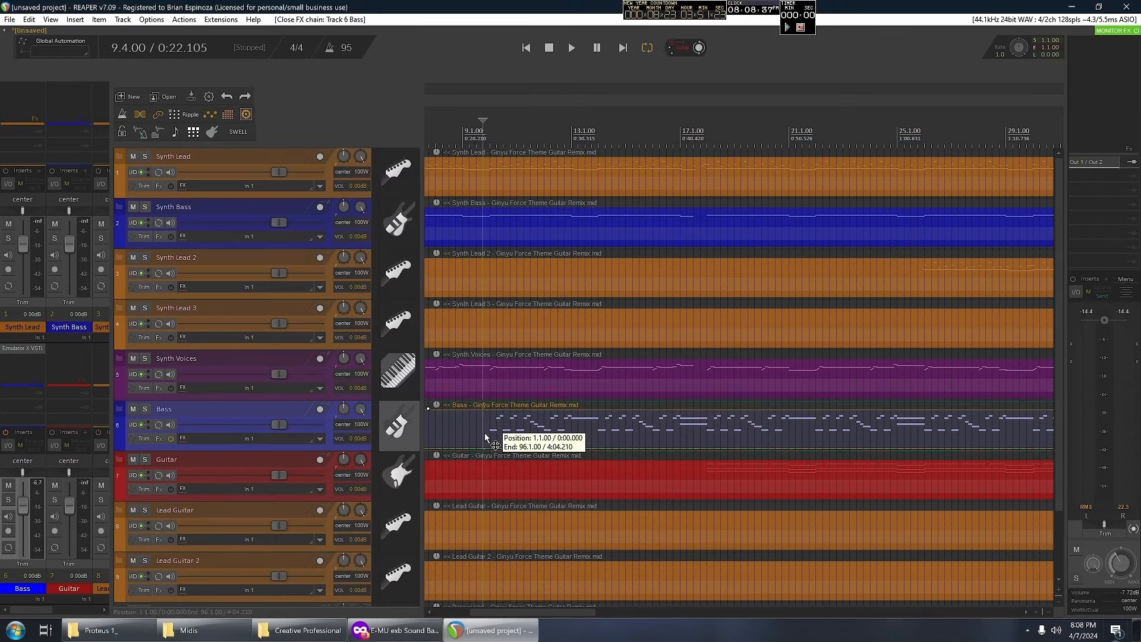
- Play back the bass part and set the Bass track's volume to -1.55 dB
key(space)
scroll(484, 432, up, 2)
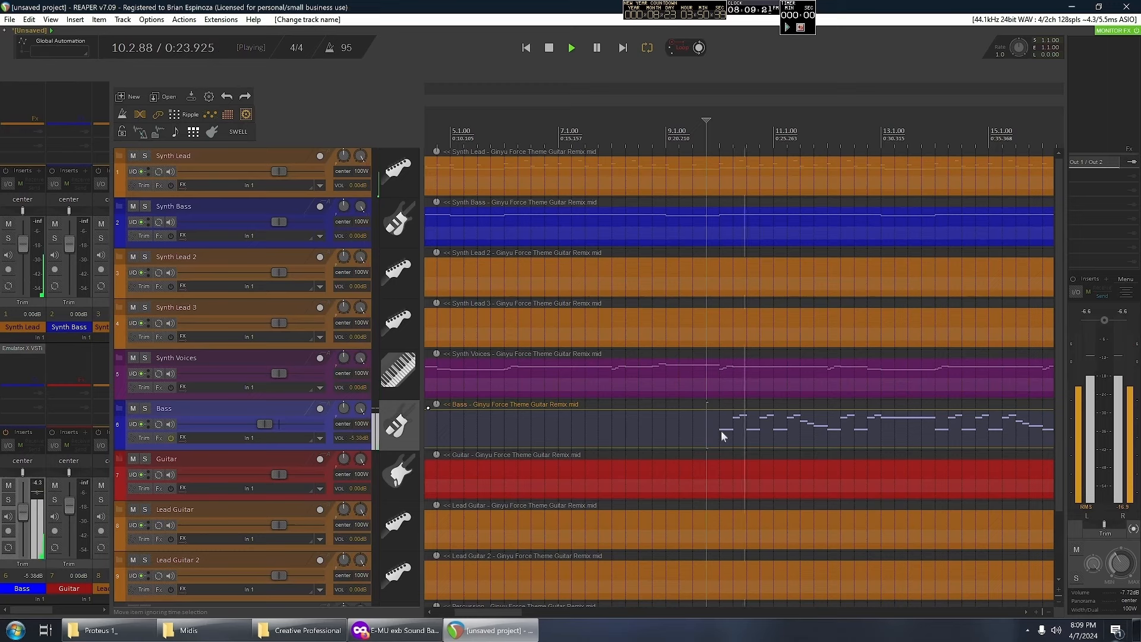
drag(263, 425, 273, 425)
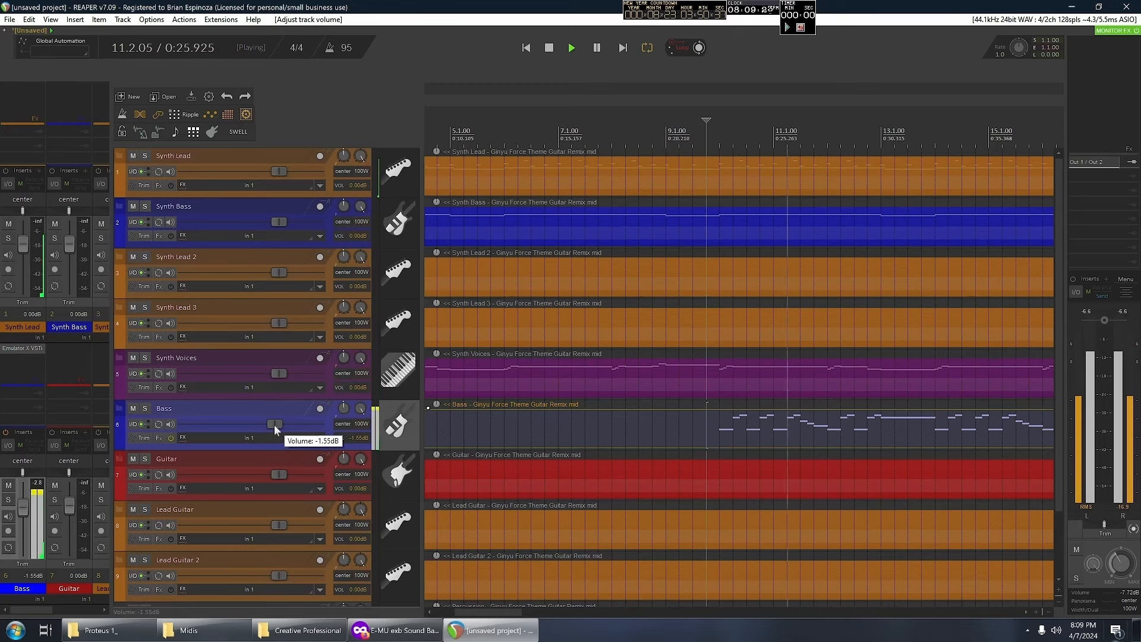
key(space)
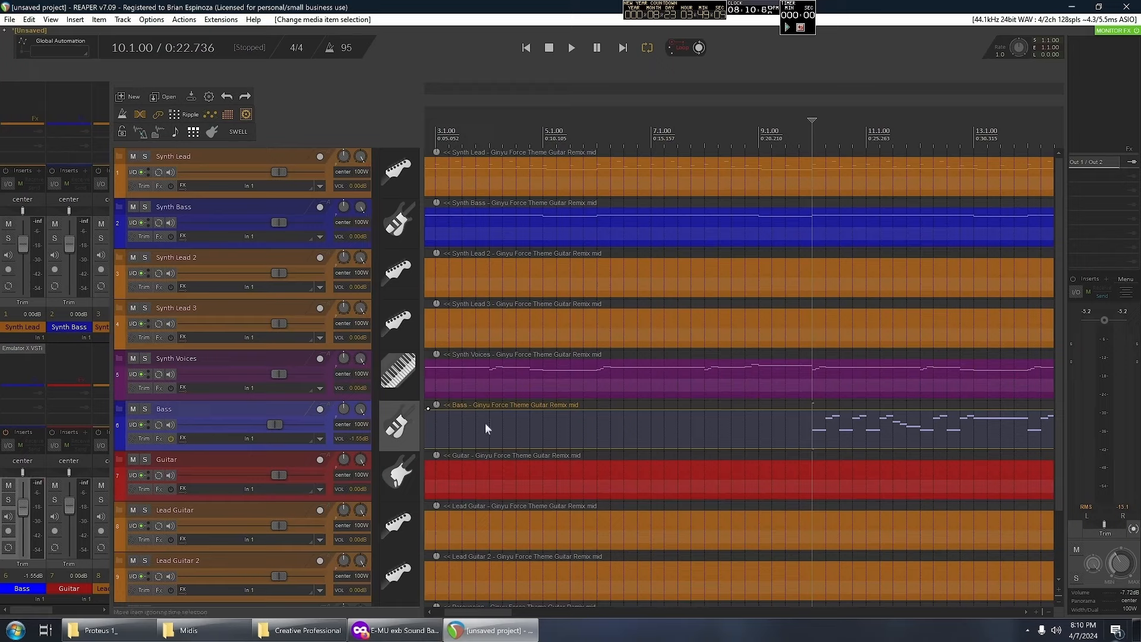
- Place the edit cursor at measure 18, where the notes of the Guitar track begin
scroll(662, 561, left, 3)
scroll(618, 477, down, 4)
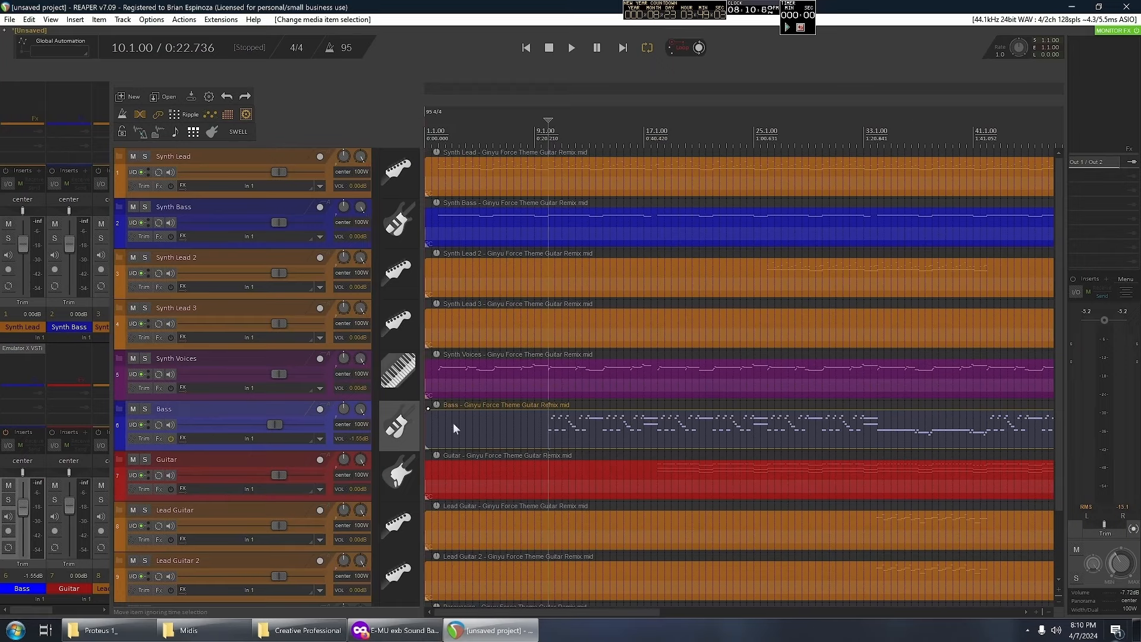
scroll(595, 464, down, 3)
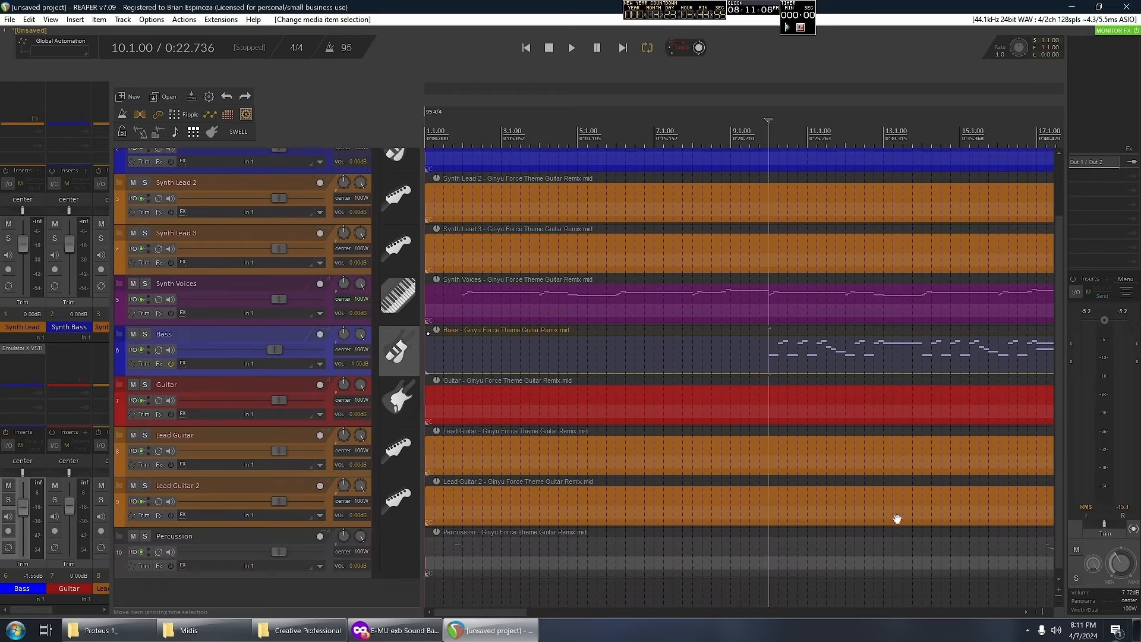
scroll(607, 508, up, 3)
drag(437, 476, 440, 385)
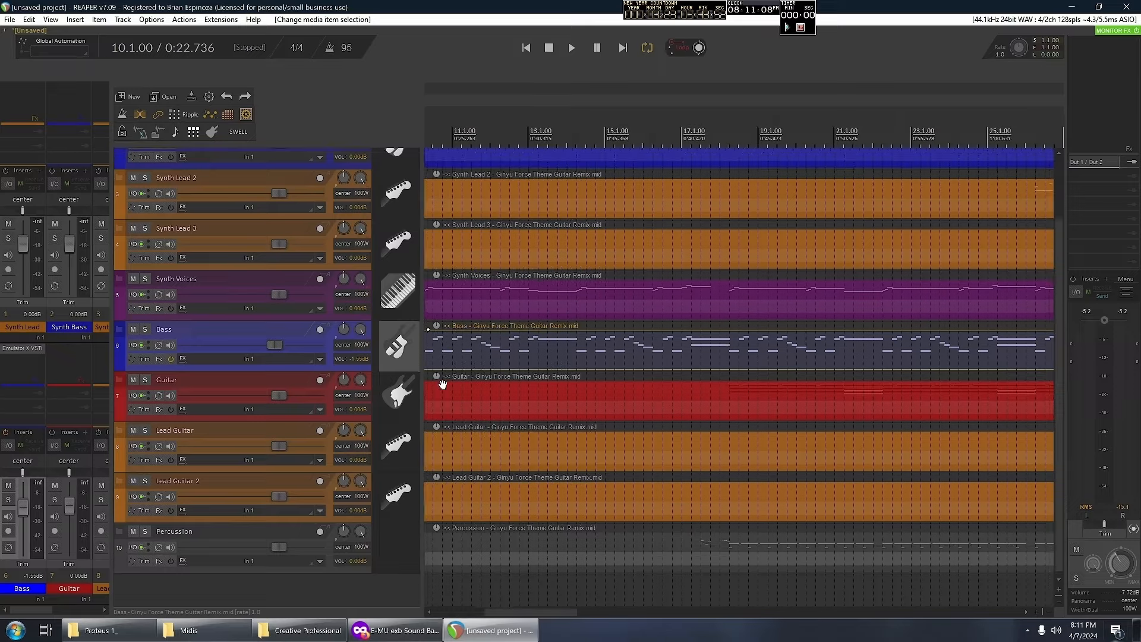
click(729, 400)
- Add the sforzando VSTi to the Guitar track
click(159, 410)
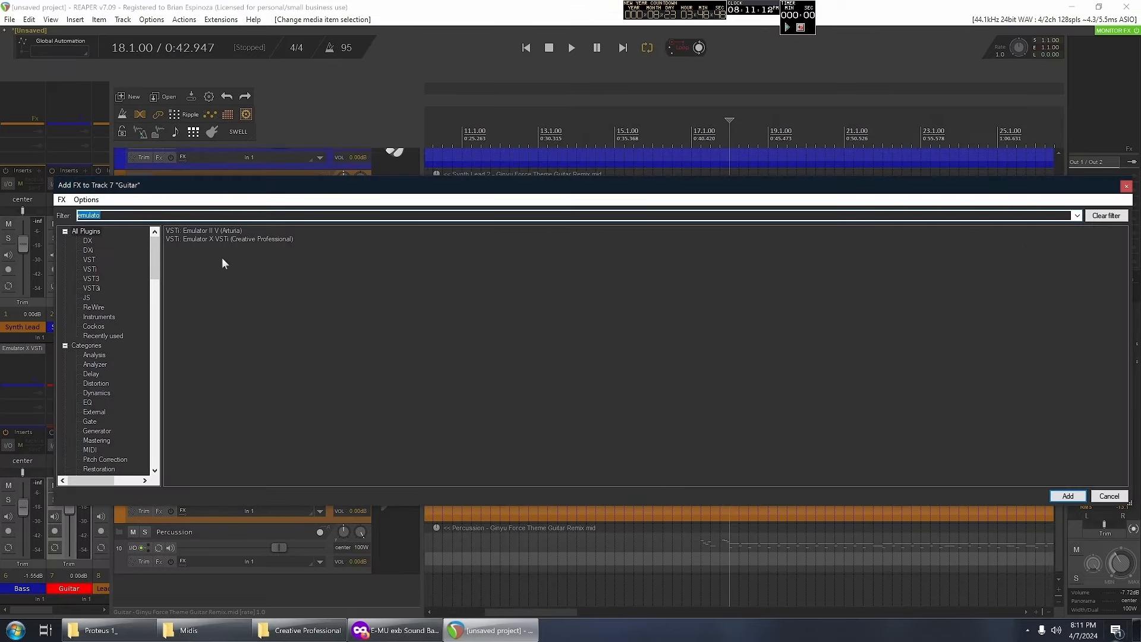
text(sf)
click(205, 230)
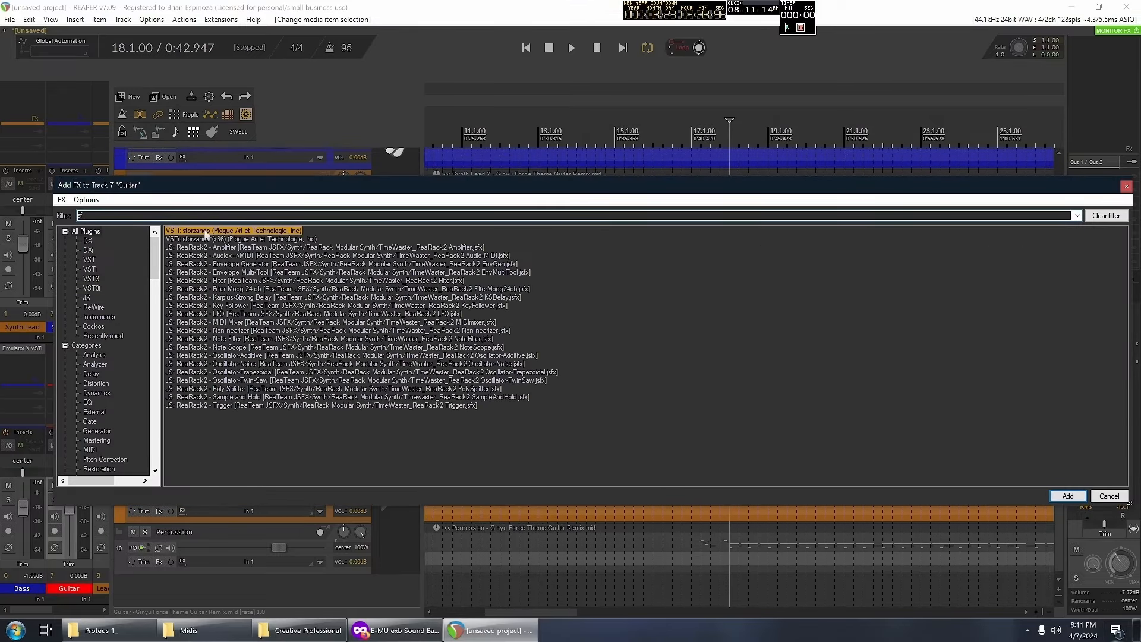
double_click(205, 233)
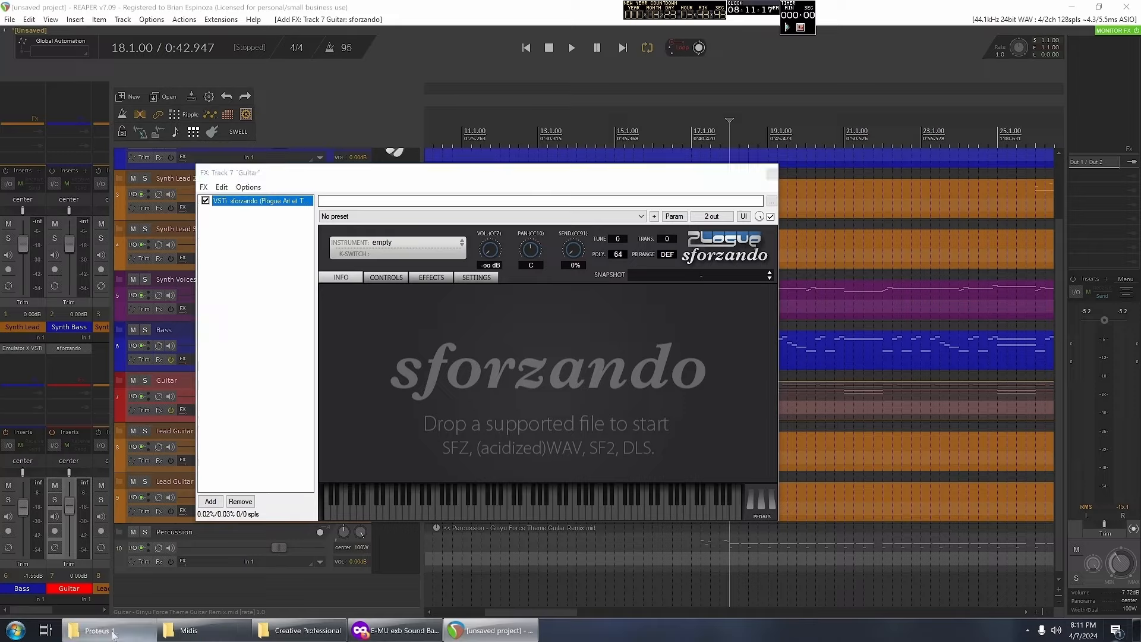
- Load GTR_Power Chords.sf2 into sforzando from the Roland sampler's L-CD701 Rhythm Section 1 folder in File Explorer
click(113, 631)
key(alt+Up)
key(alt+Up)
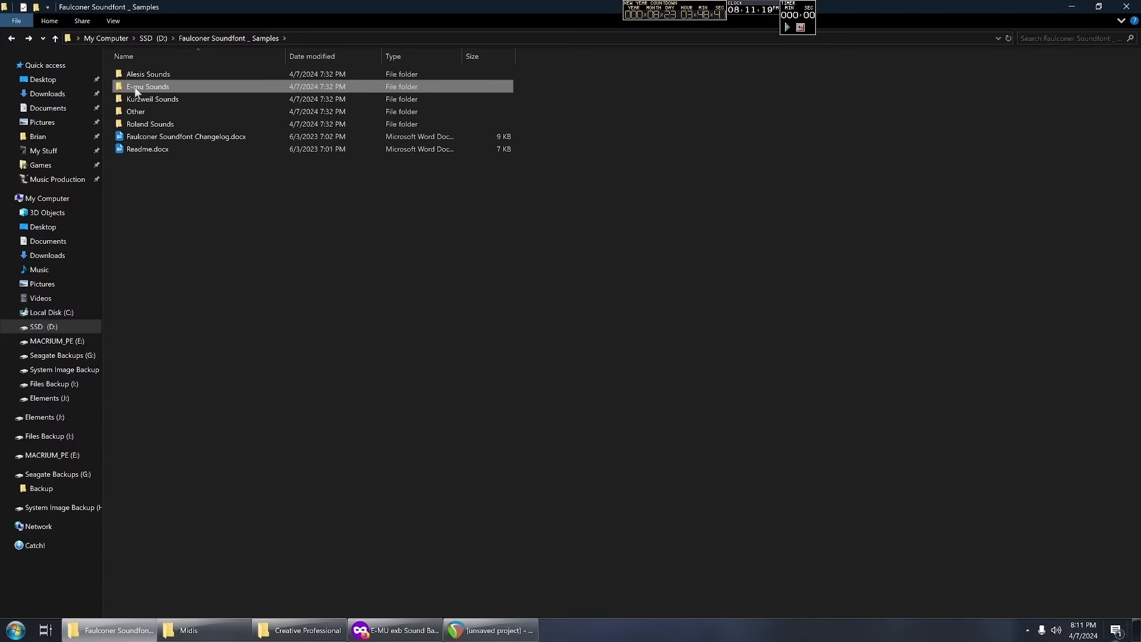
double_click(136, 125)
double_click(208, 77)
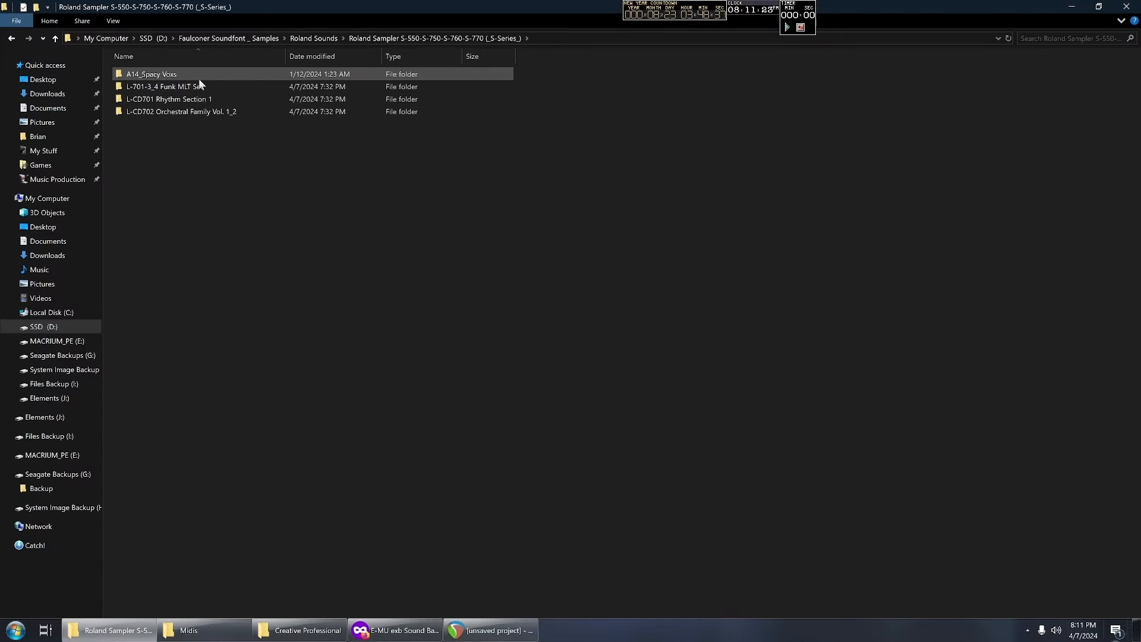
double_click(196, 99)
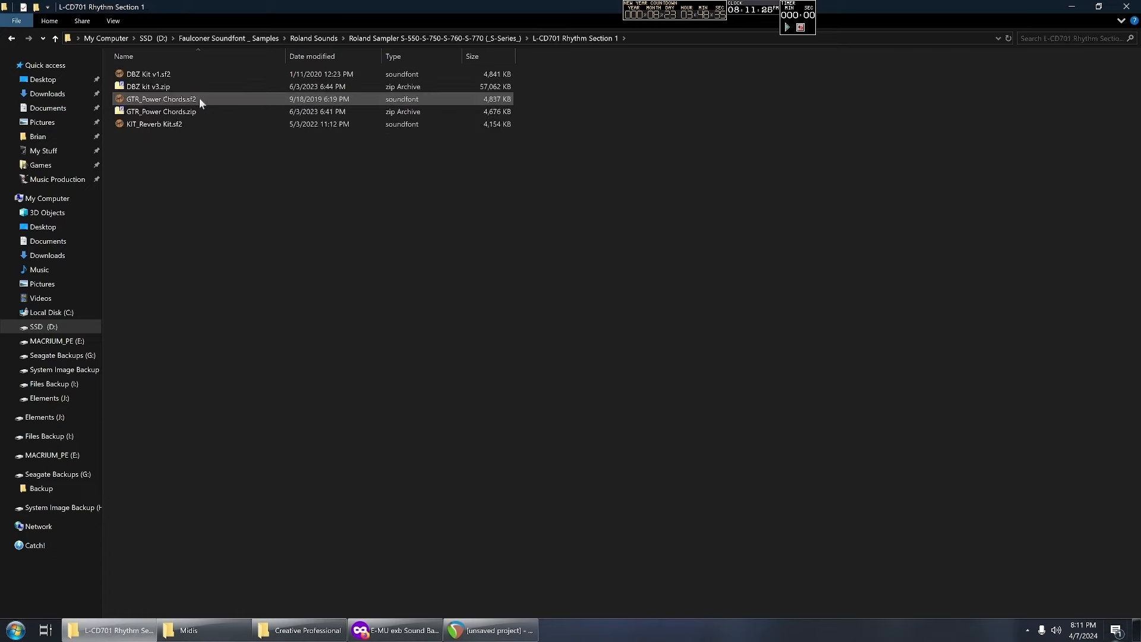
drag(173, 102, 447, 419)
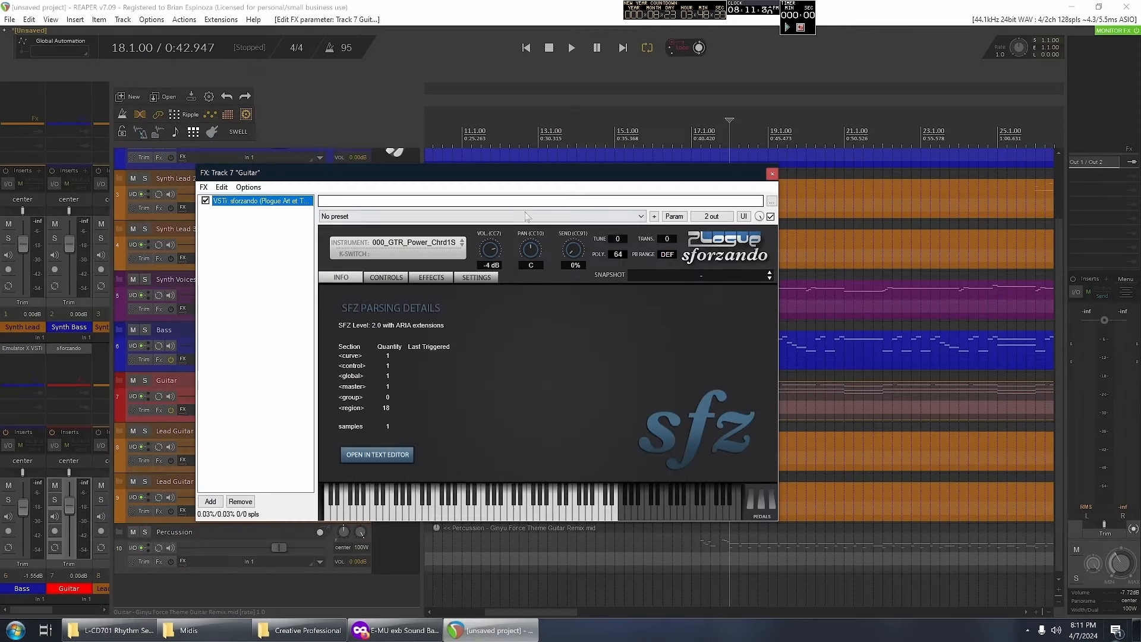
- Close the Guitar effects chain and play back the project from measure 18
click(772, 173)
click(572, 48)
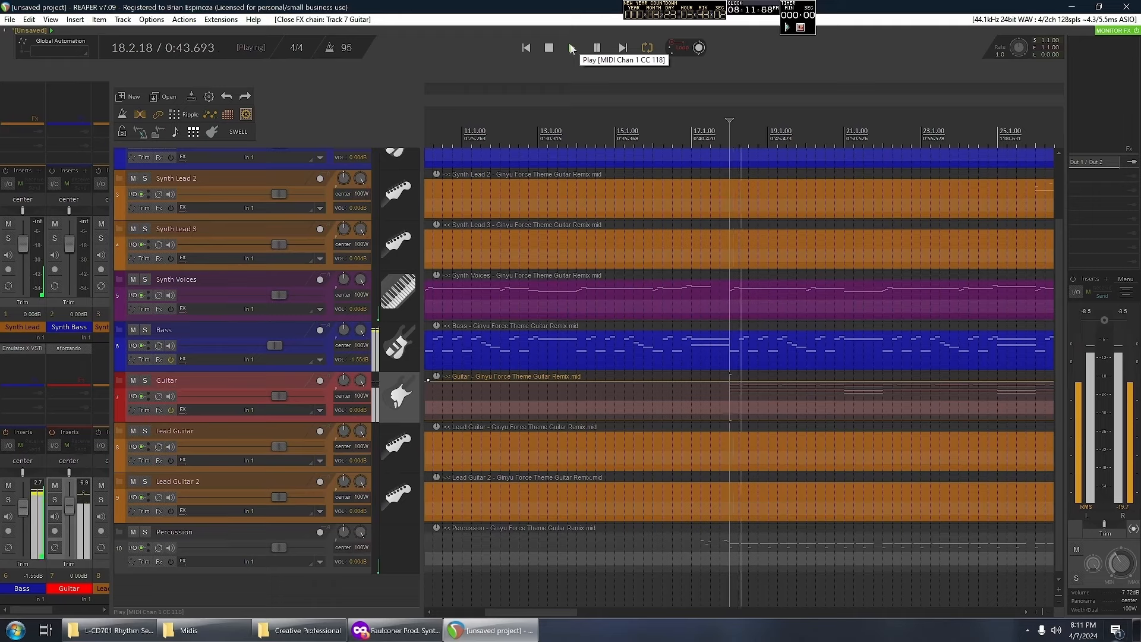
drag(700, 364, 810, 349)
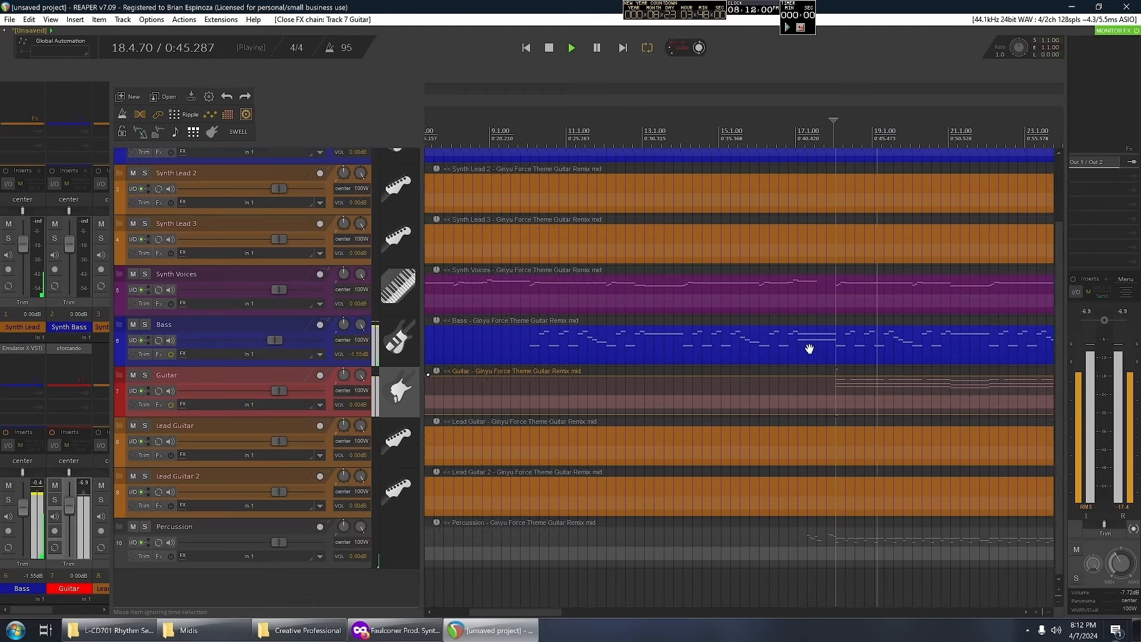
- Delete the upper A#3 and G#3 notes from the Guitar MIDI take and close the MIDI editor
drag(952, 237, 248, 313)
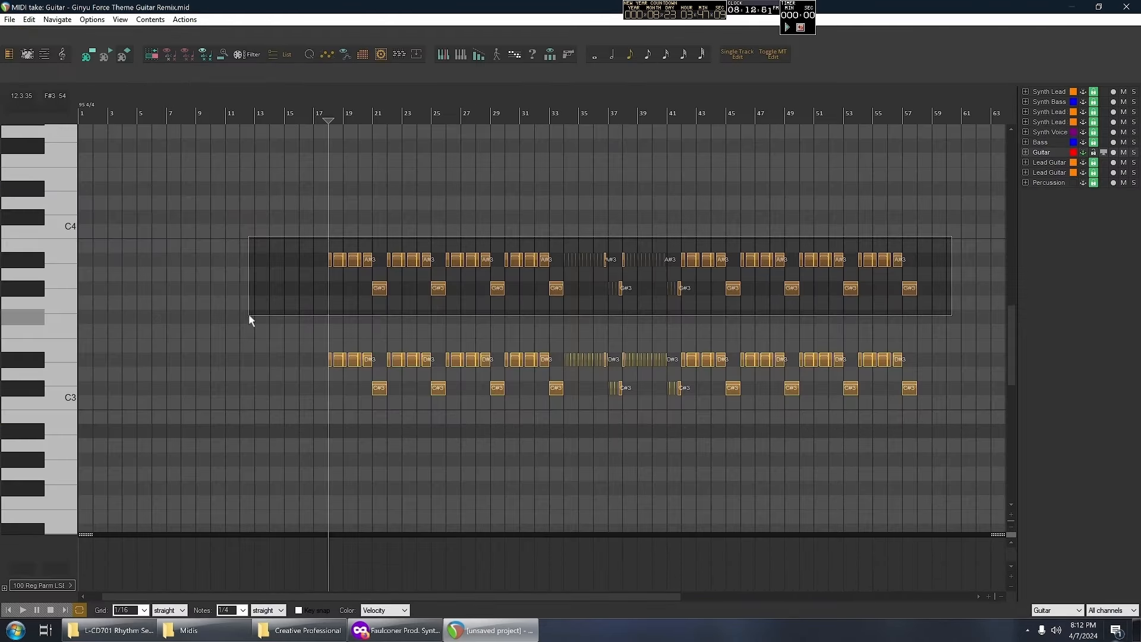
key(Delete)
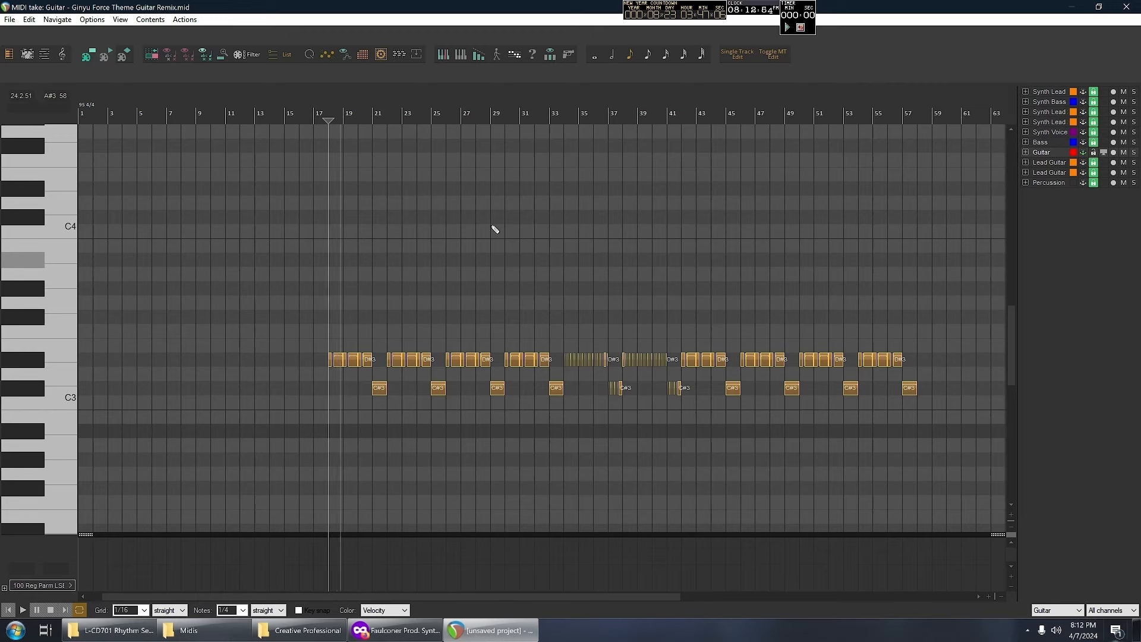
click(1133, 5)
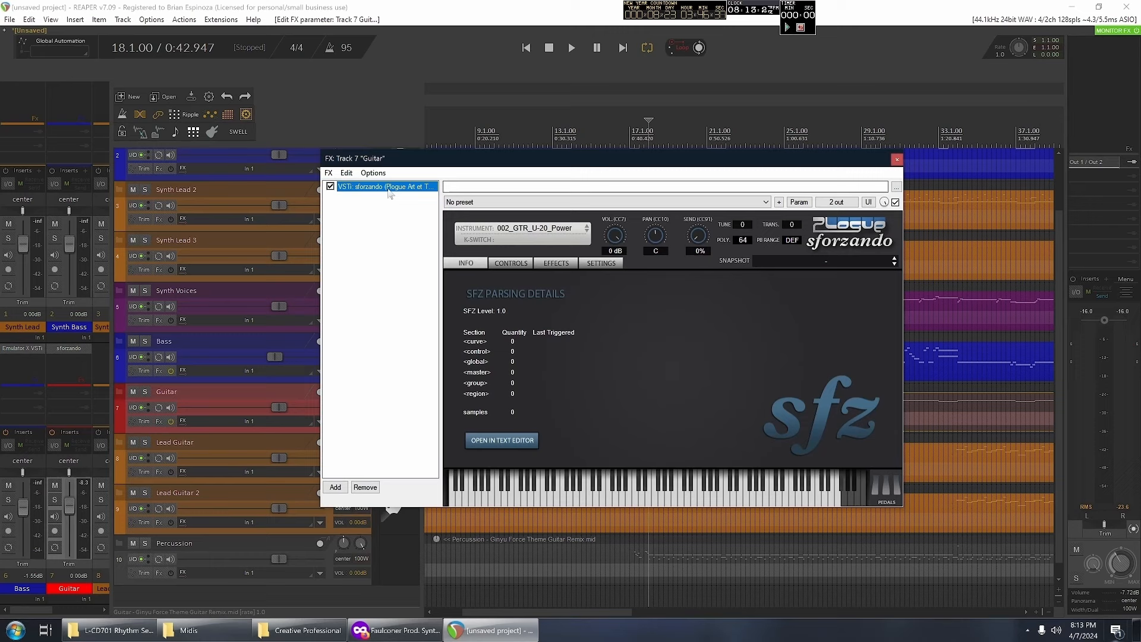
- Replace sforzando on the Guitar track with the TX16Wx sampler
right_click(389, 185)
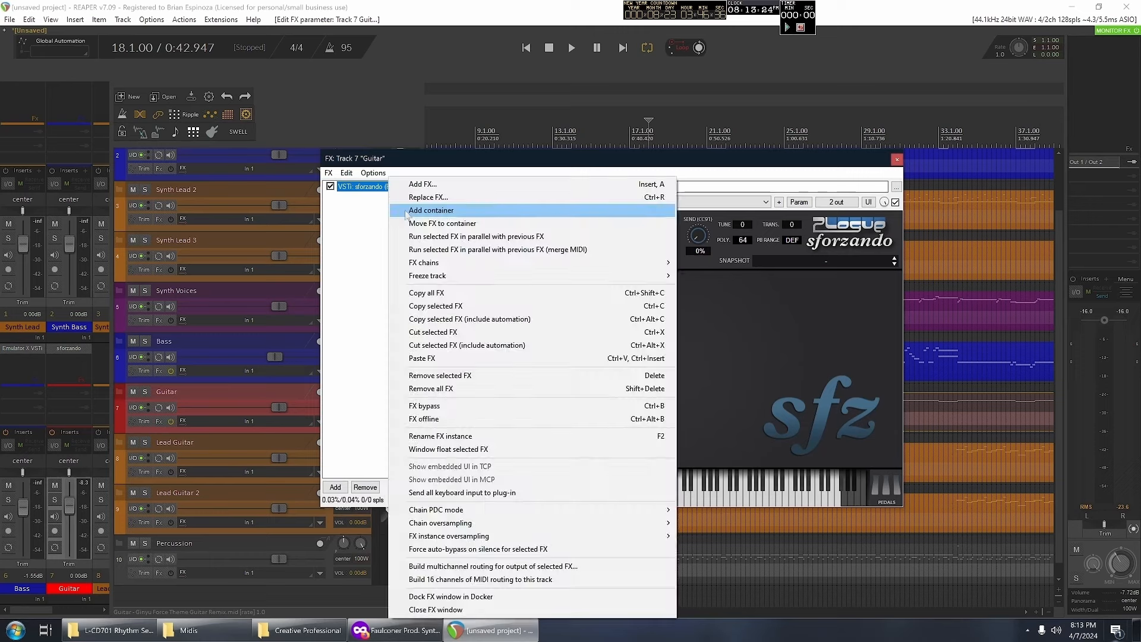
click(416, 197)
key(BackSpace)
text(tx)
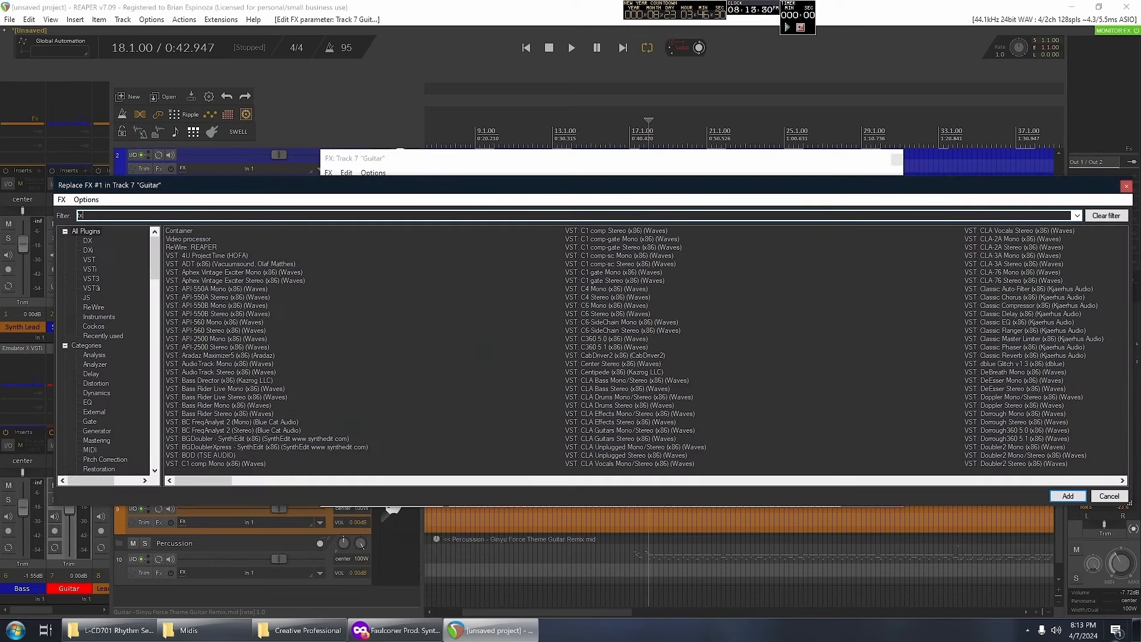
text(16w)
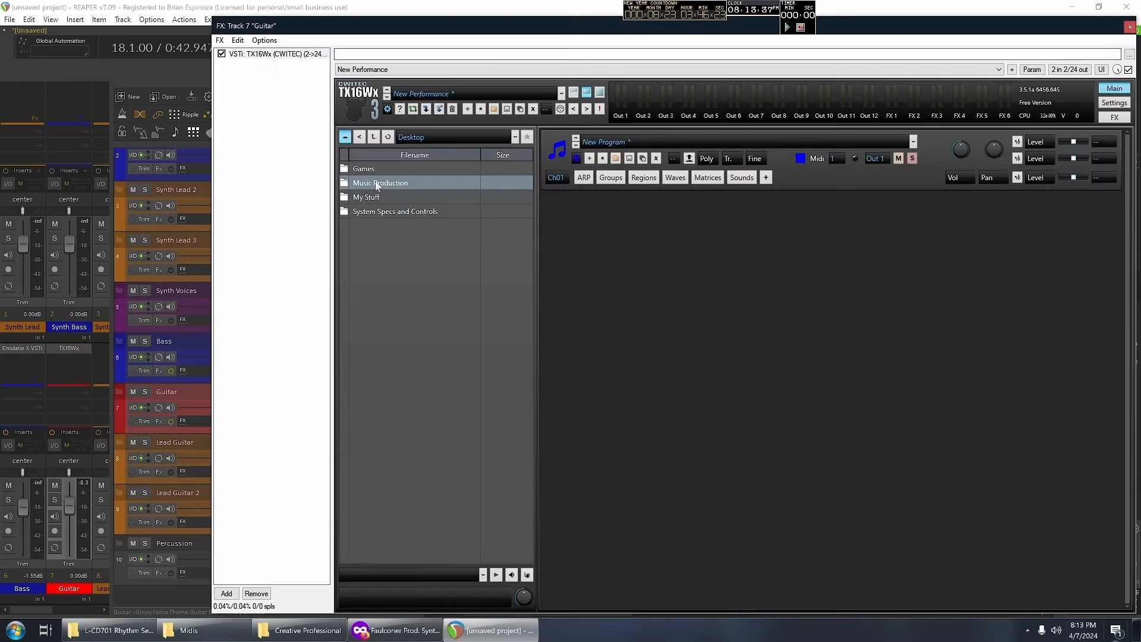
- Browse TX16Wx's file browser from the Music Production folder to the Power Crunch\GTR_Power Chords samples
double_click(376, 186)
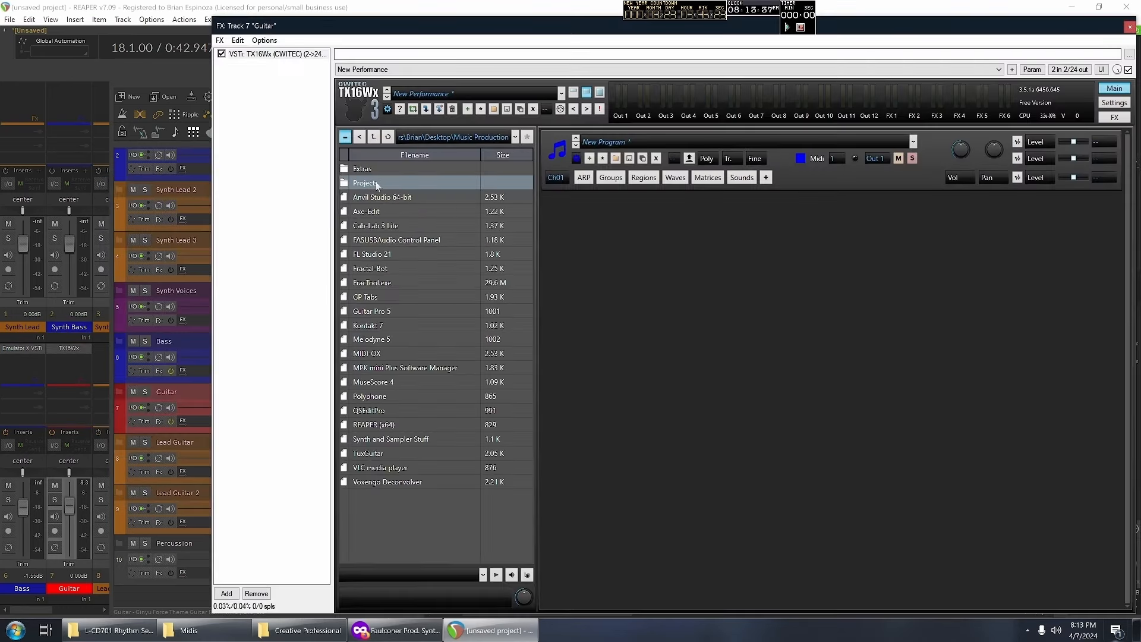
click(376, 186)
double_click(376, 184)
click(359, 137)
double_click(373, 170)
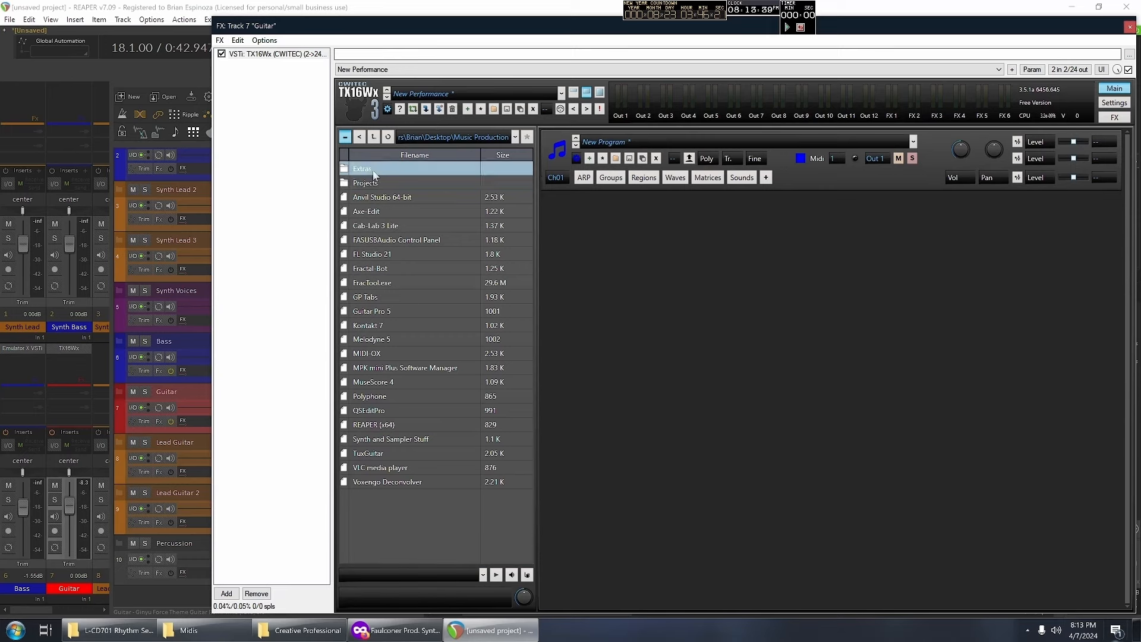
double_click(375, 185)
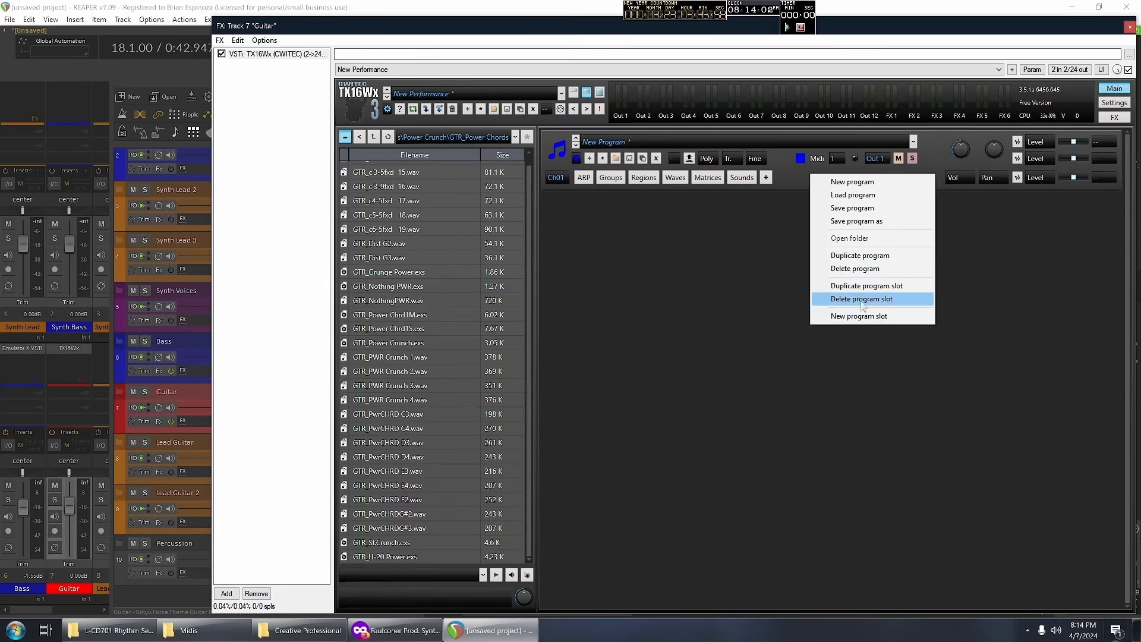
- Delete the empty program slot, load GTR_U-20 Power.exs, and set the program's MIDI channel to Omni
click(865, 300)
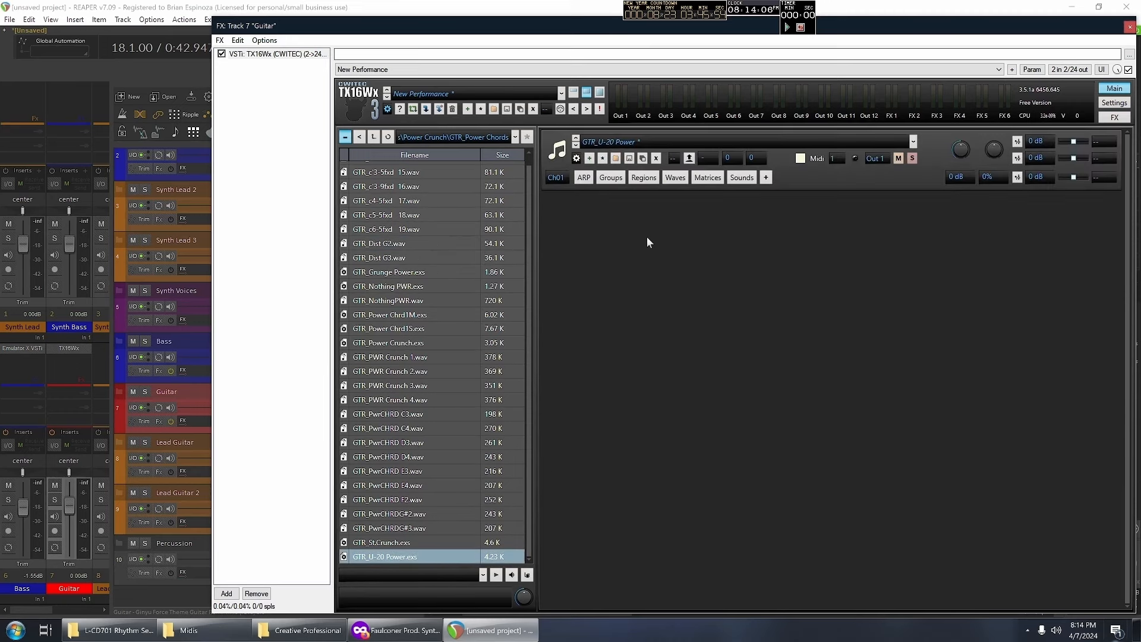
click(836, 158)
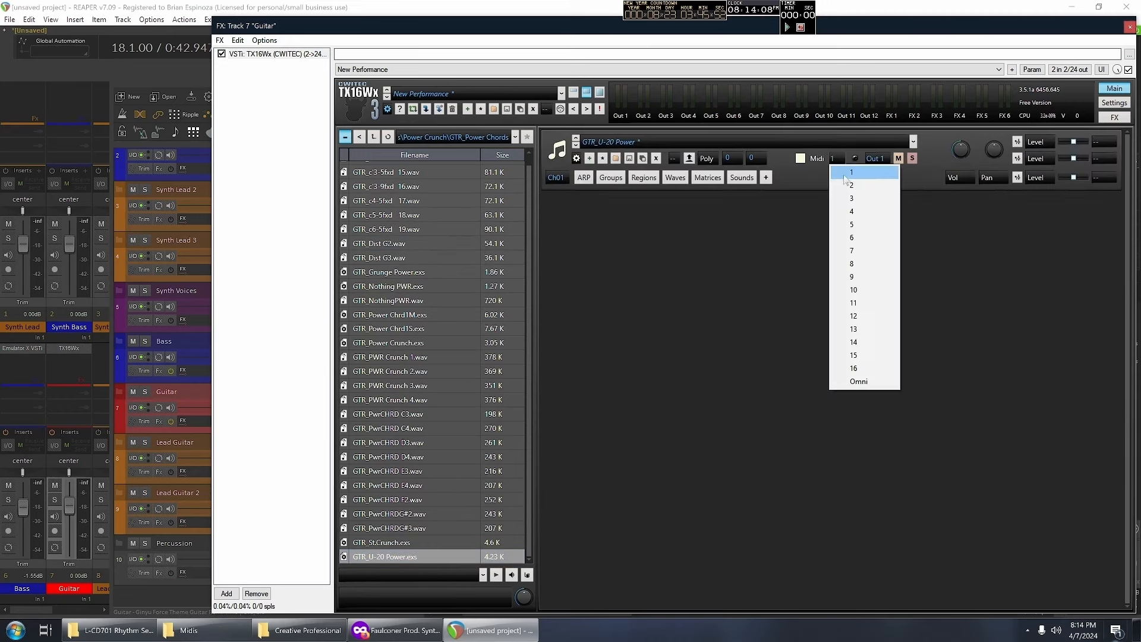
click(856, 381)
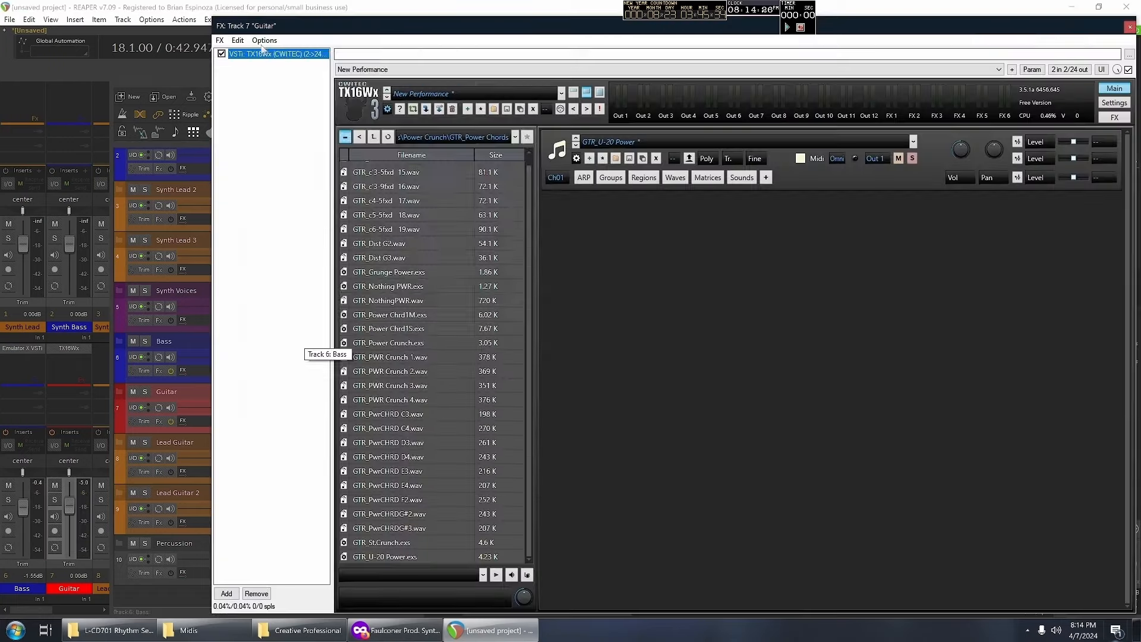
- Replace TX16Wx on the Guitar track with sforzando and load GTR_Power Chords.sf2 into it from File Explorer
right_click(253, 53)
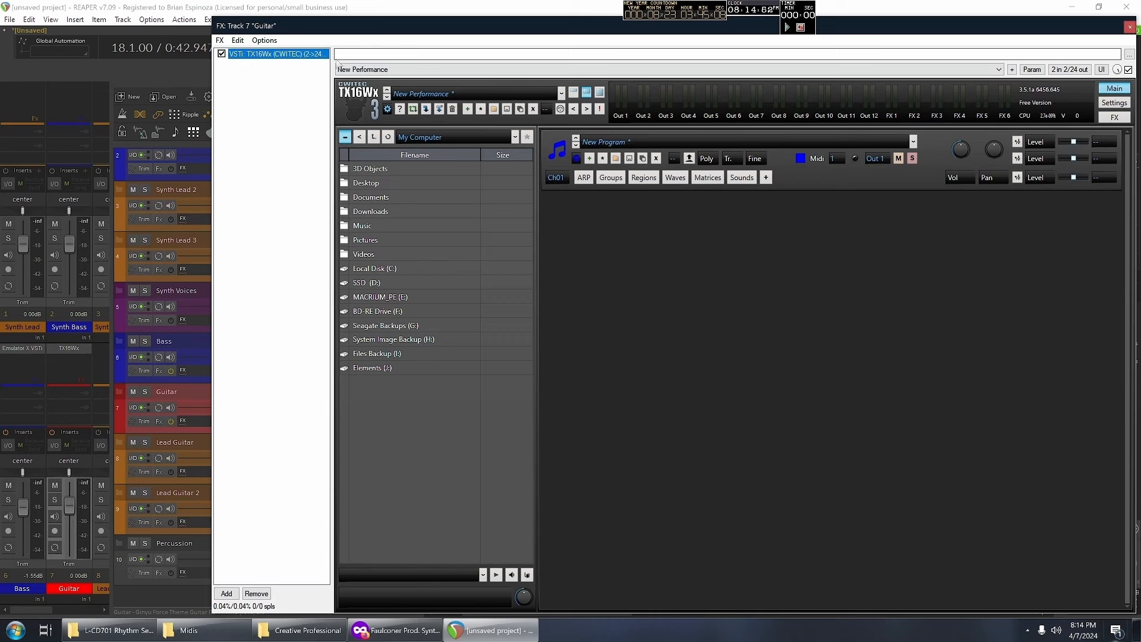
right_click(321, 60)
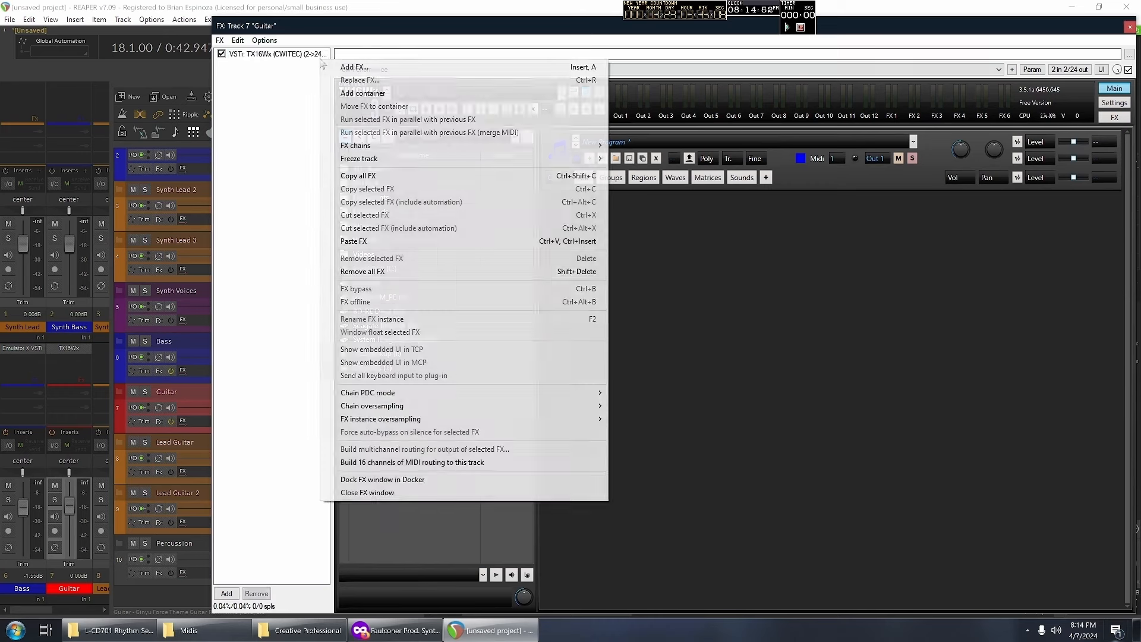
right_click(313, 53)
click(343, 73)
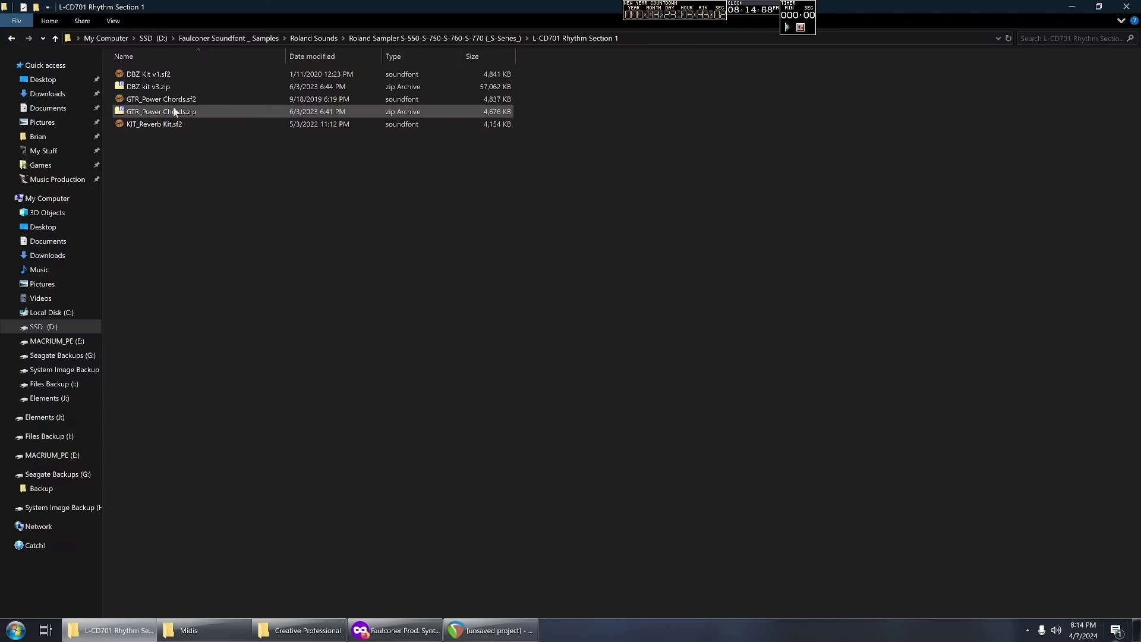
drag(158, 102, 502, 207)
- Browse sforzando's instrument choices for the Guitar track
click(475, 97)
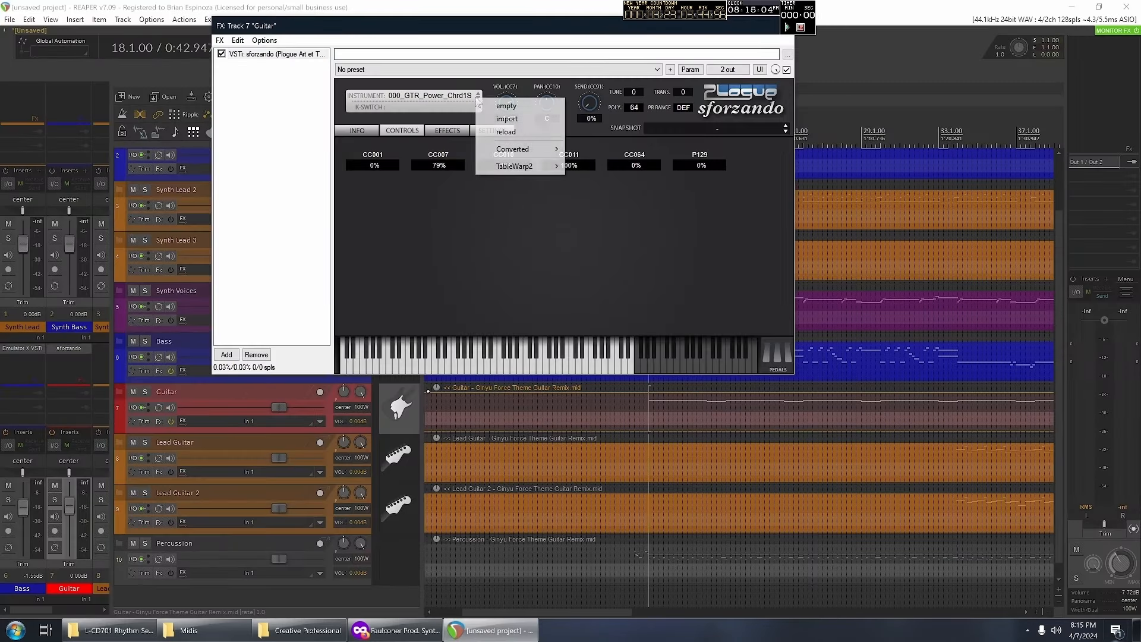
click(478, 96)
click(479, 99)
click(479, 98)
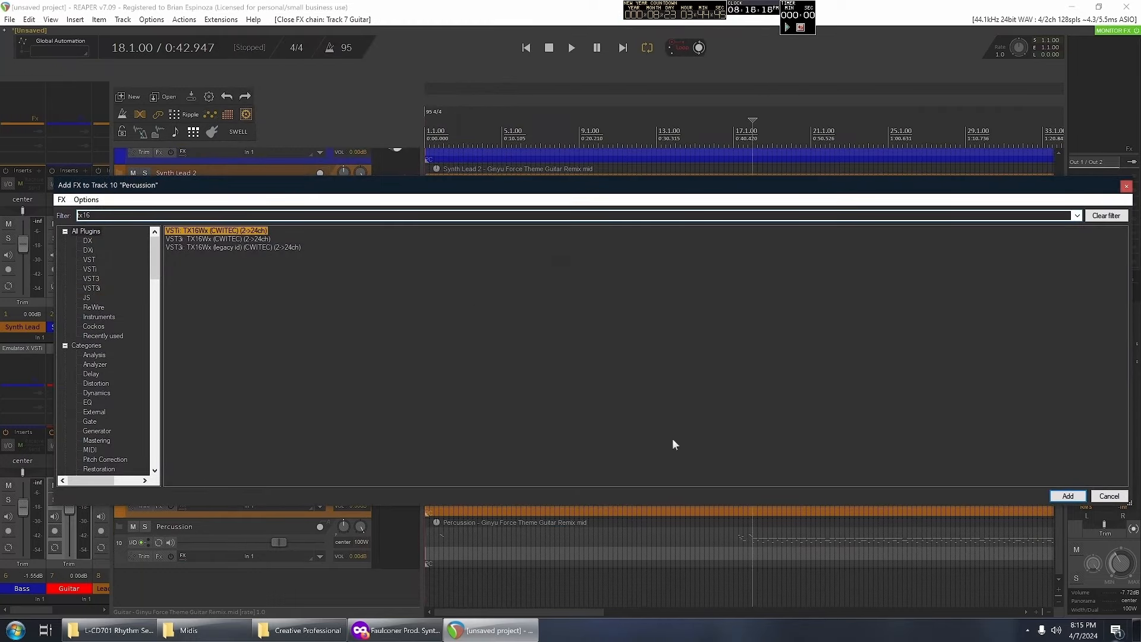
- Add the TX16Wx VSTi to the Percussion track and delete its default program slot
key(Return)
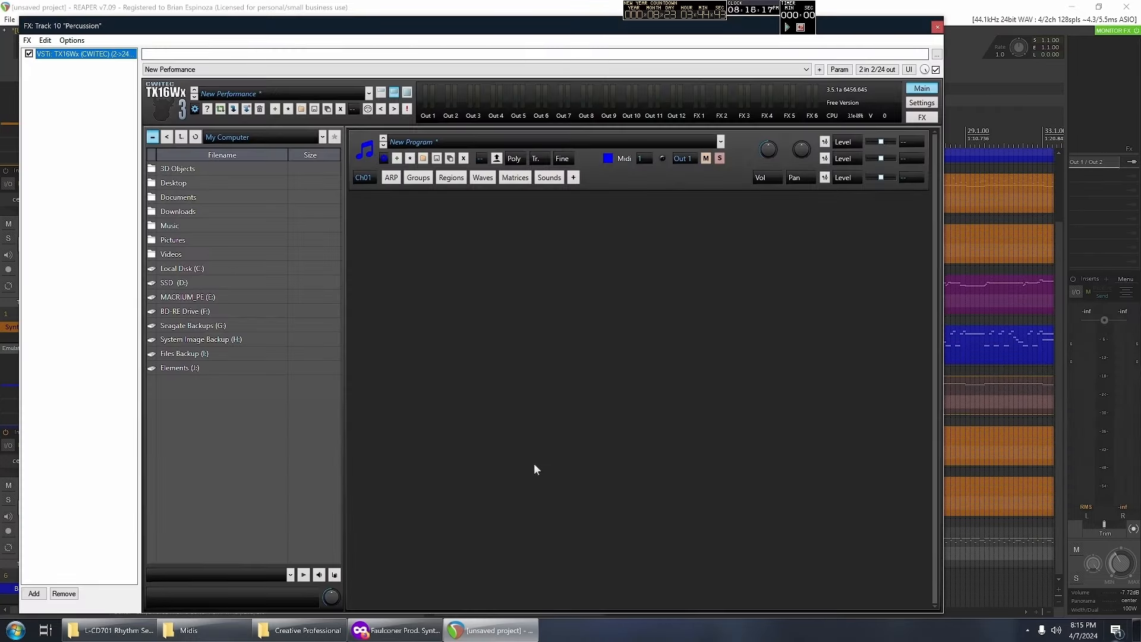
right_click(602, 190)
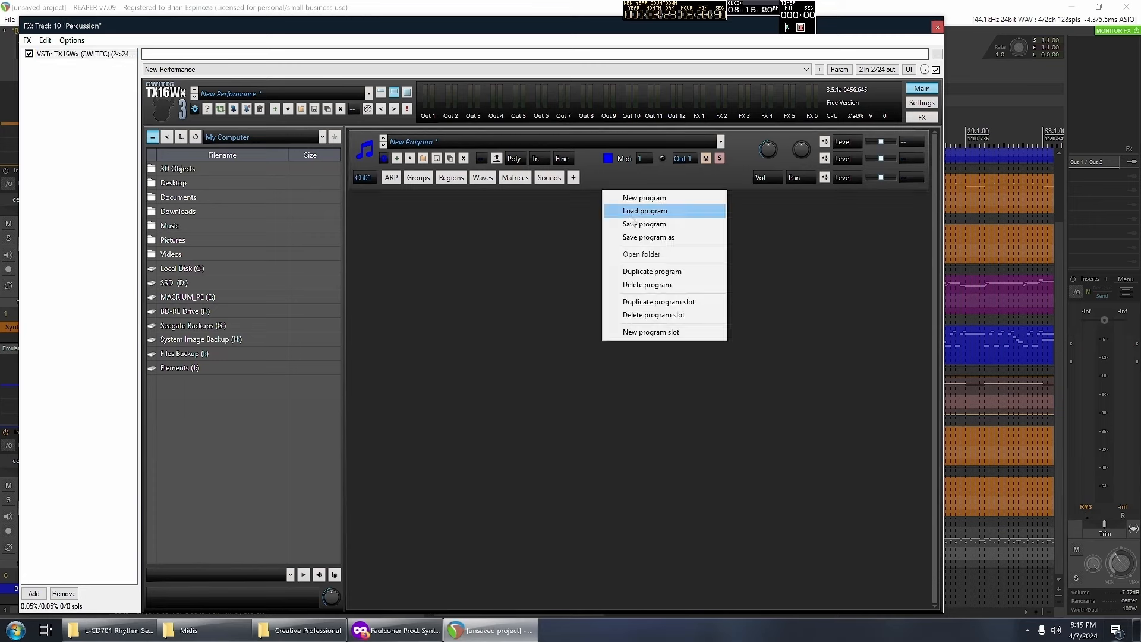
click(707, 316)
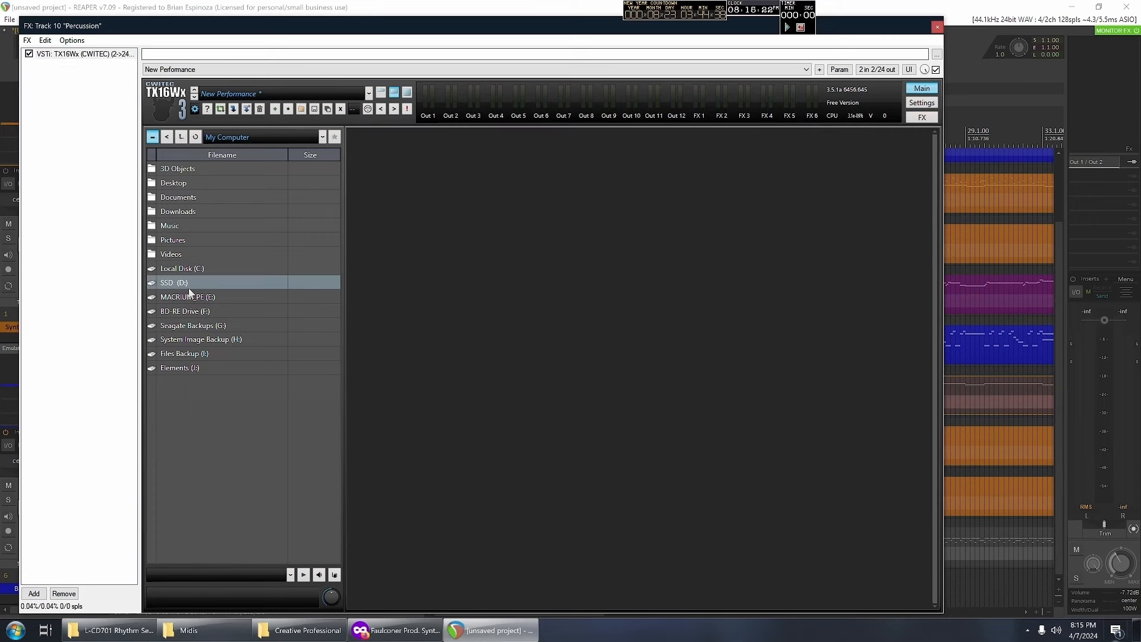
- Switch to File Explorer and examine the drum sample folders inside DBZ kit v3.zip
key(alt+Tab)
drag(140, 75, 162, 70)
double_click(151, 88)
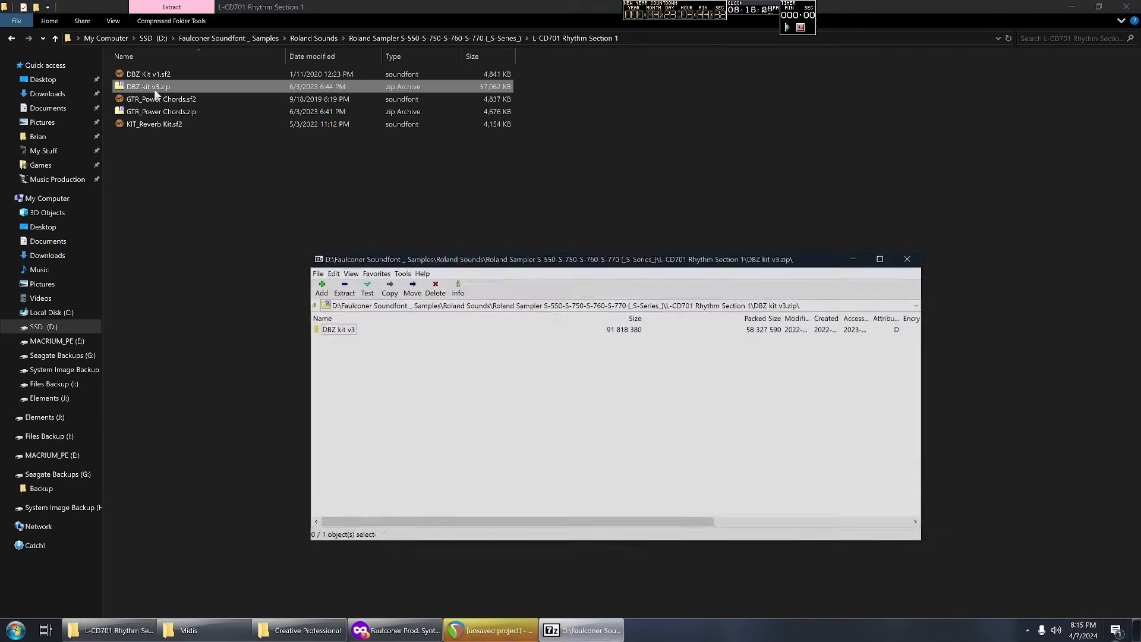
double_click(347, 330)
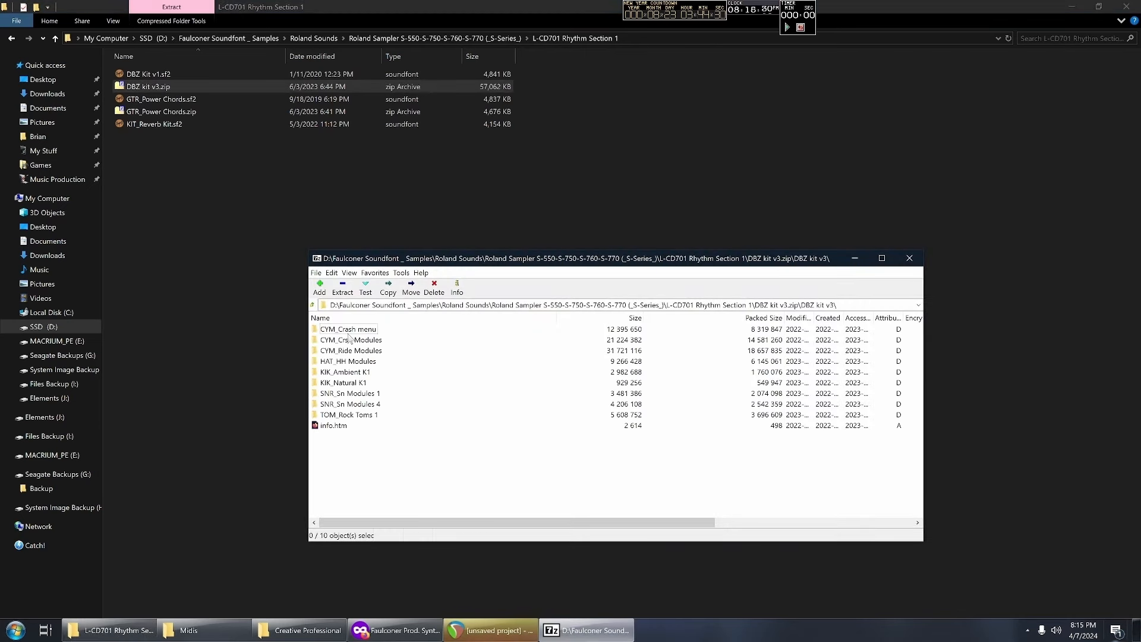
scroll(348, 347, down, 3)
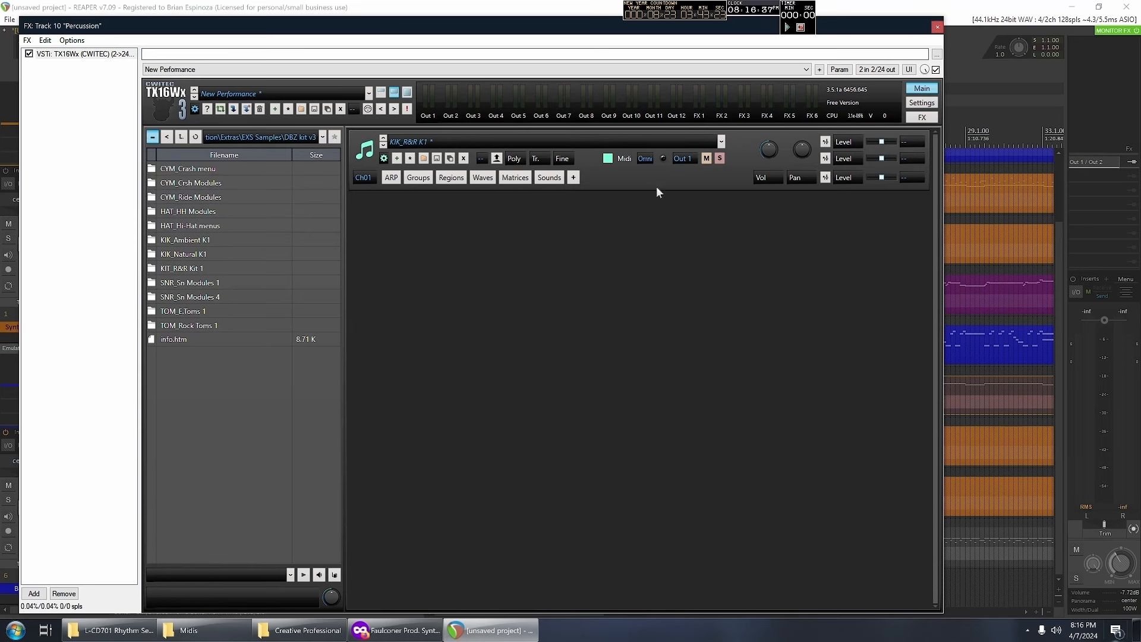
- Load KIK_R&R K1.exs and SNR_Rock Sn 1S.exs from the KIT_R&R Kit 1 folder as separate TX16Wx programs
double_click(196, 268)
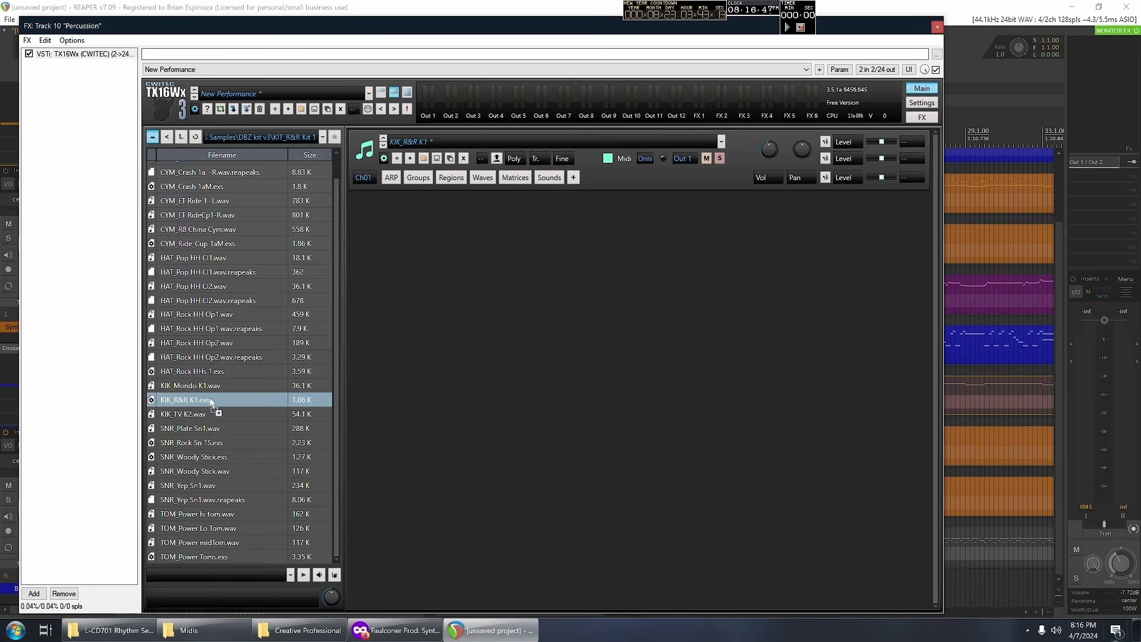
drag(212, 402, 484, 272)
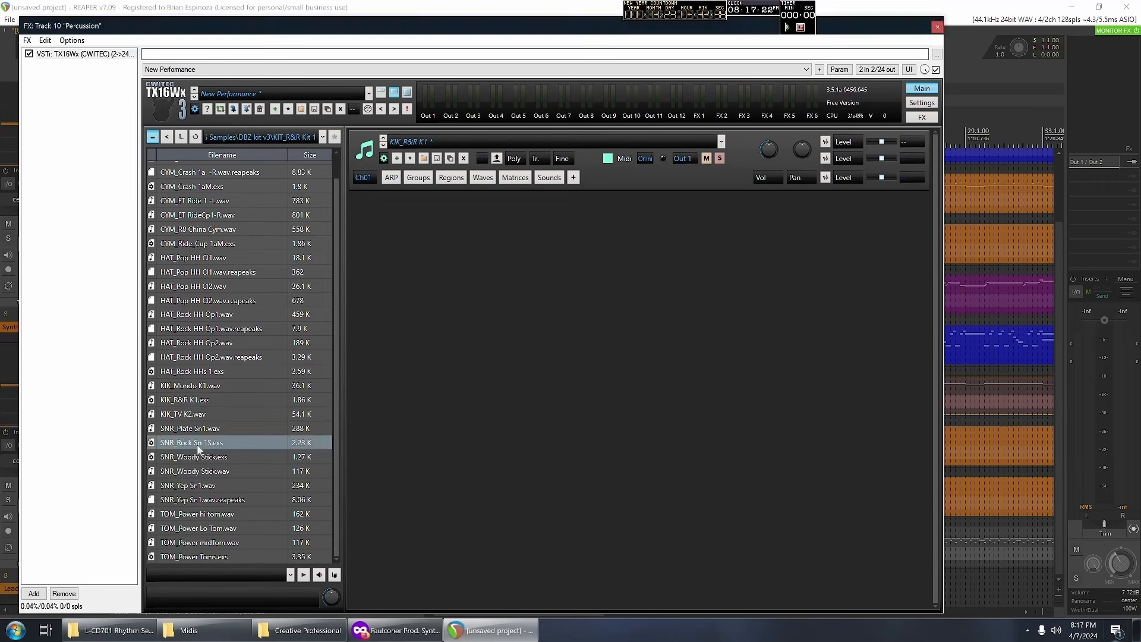
drag(198, 449, 568, 379)
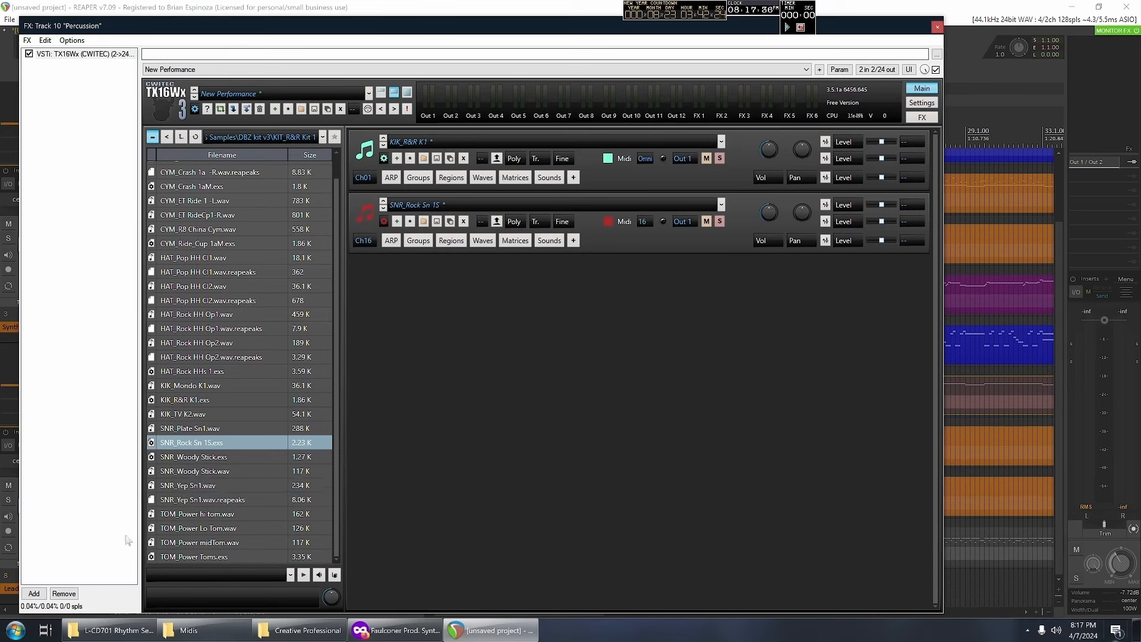
- Set the SNR_Rock Sn 1S program's MIDI channel to Omni, matching the kick program
click(643, 221)
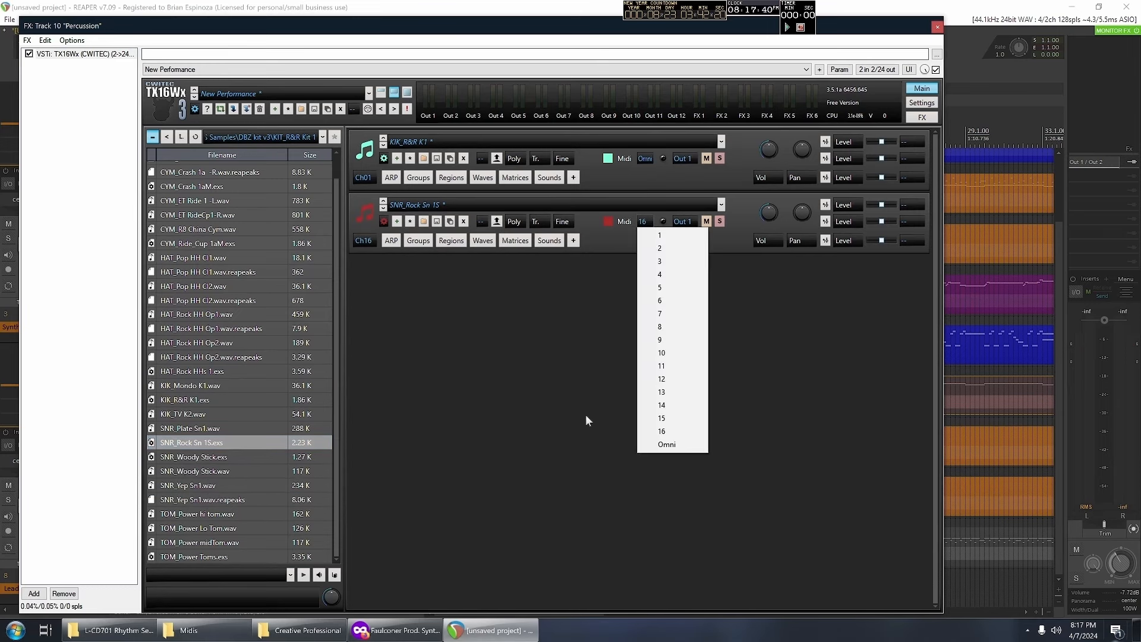
click(644, 444)
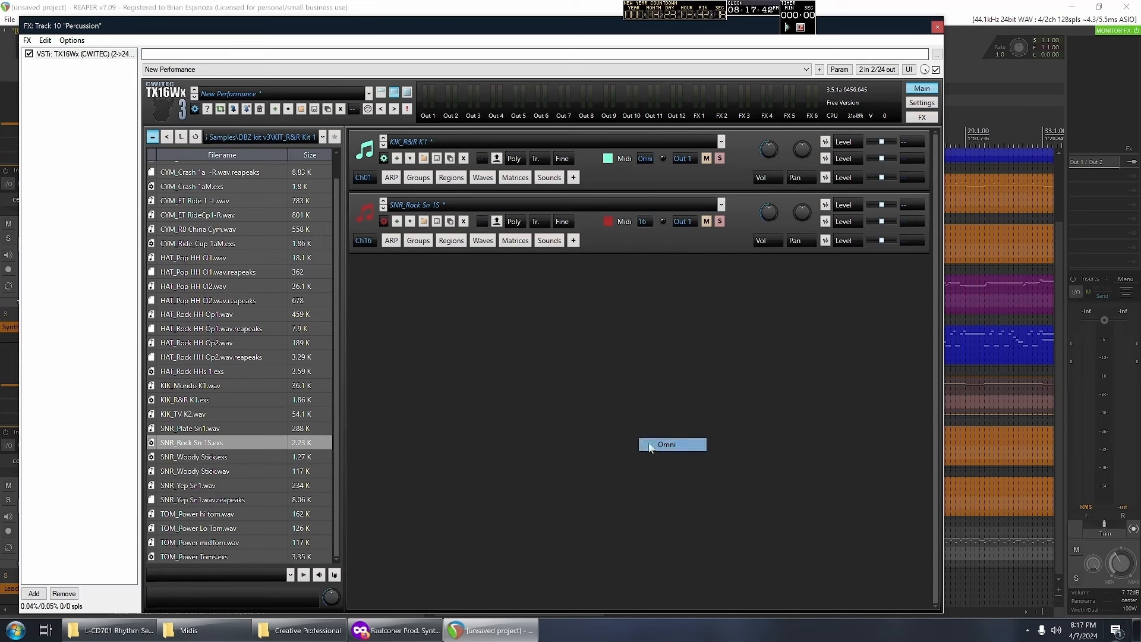
click(643, 223)
click(646, 158)
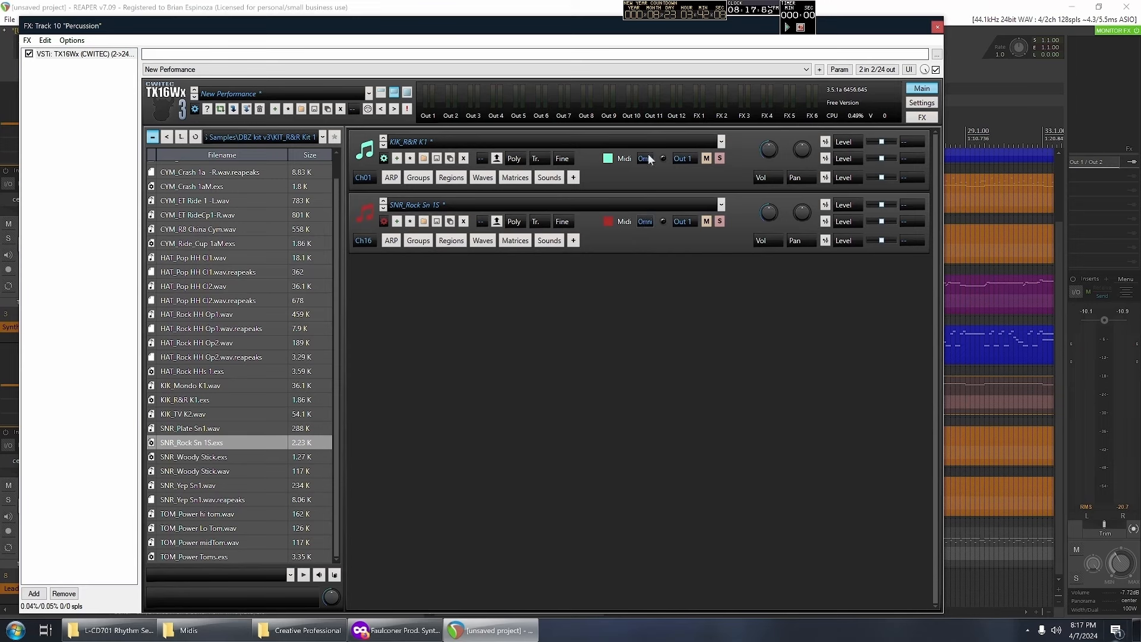
click(646, 158)
- Check the kick program's output choices and route the SNR_Rock Sn 1S program to Out 2
click(678, 156)
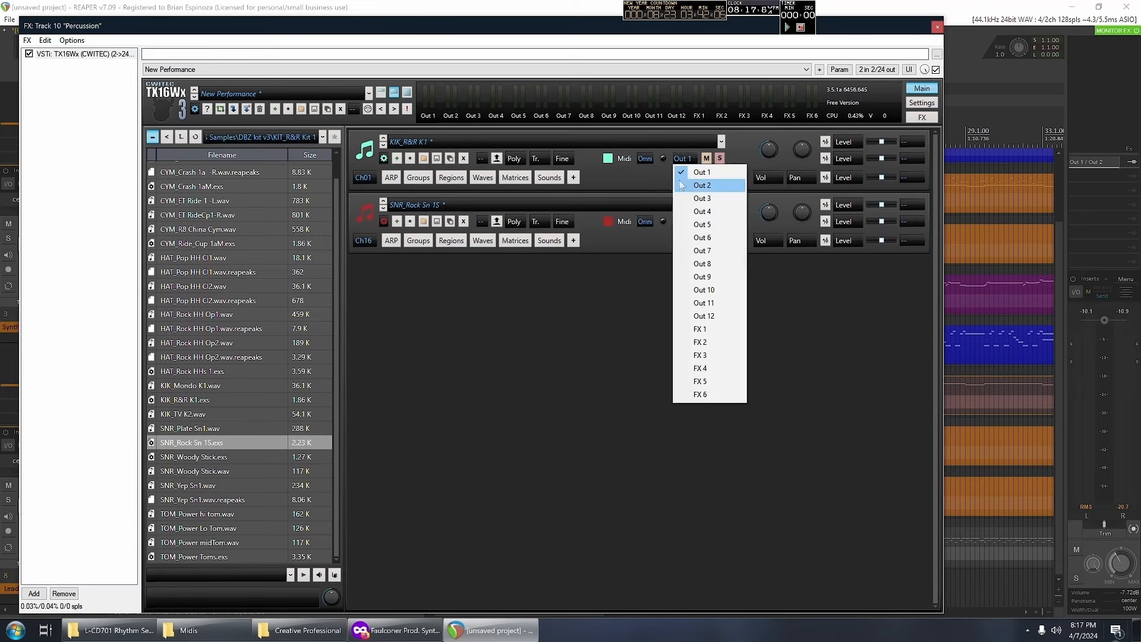
click(685, 170)
click(682, 158)
click(683, 221)
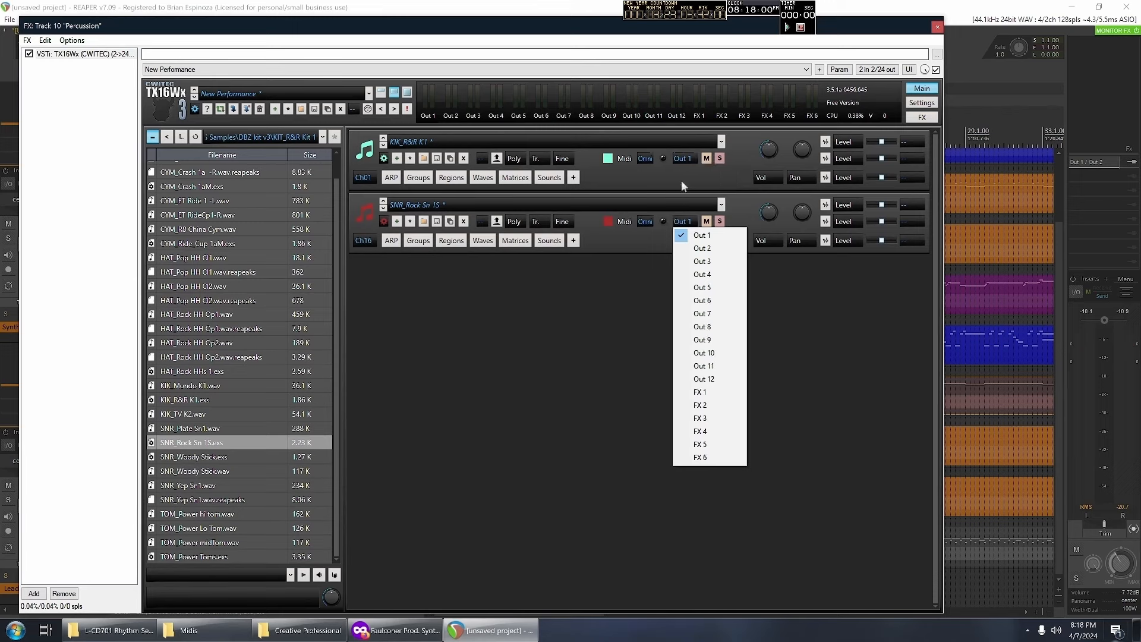
click(661, 254)
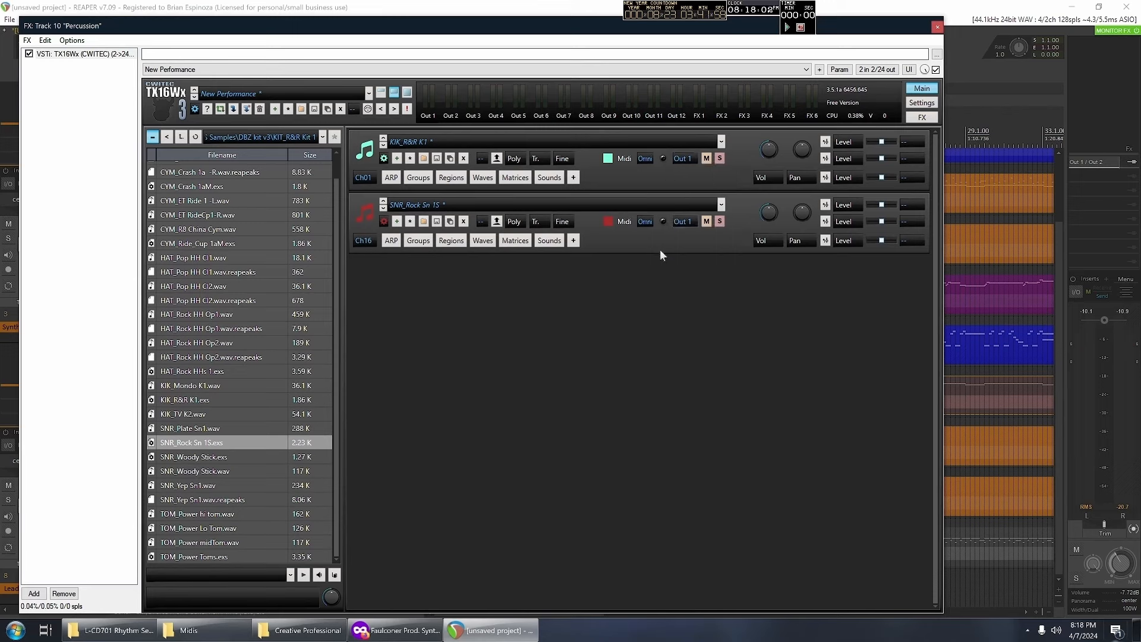
click(70, 40)
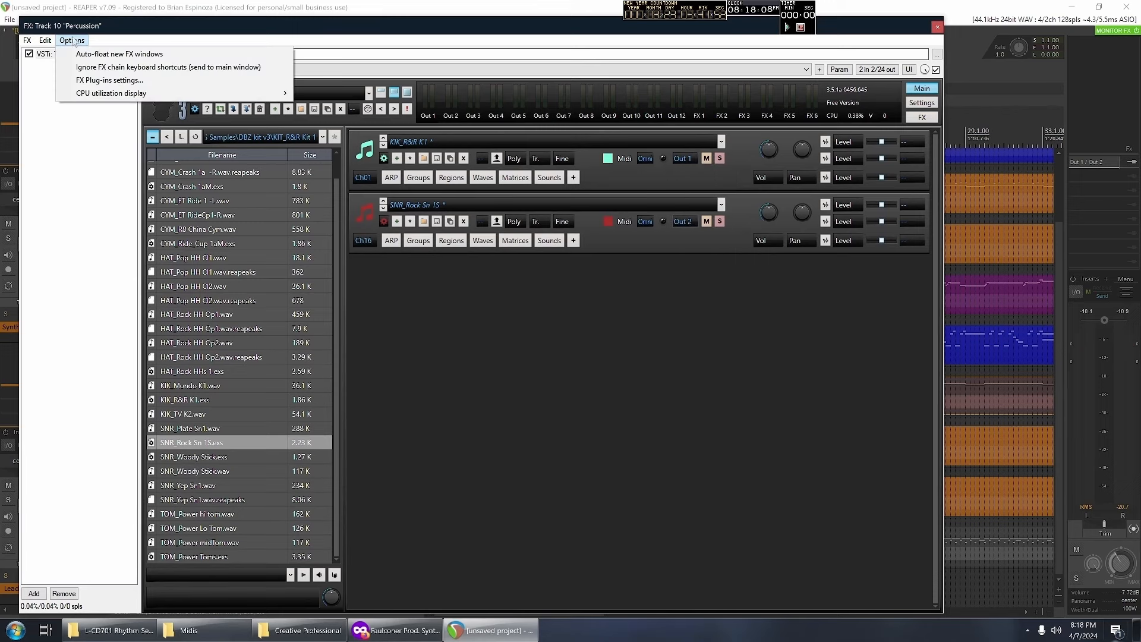
mouse_move(47, 40)
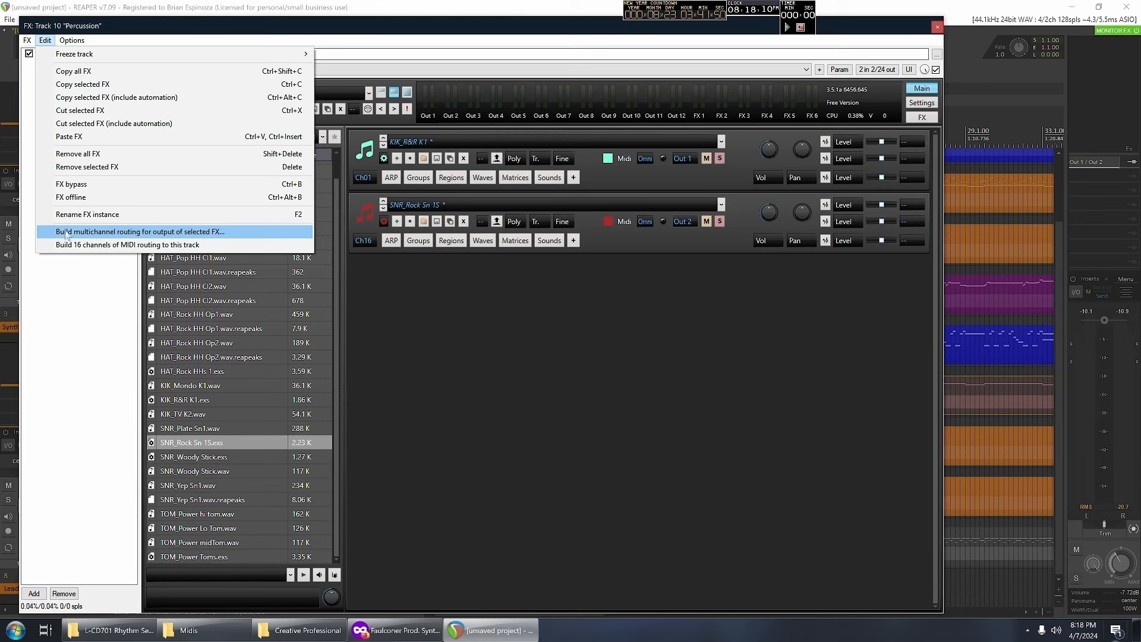
click(151, 235)
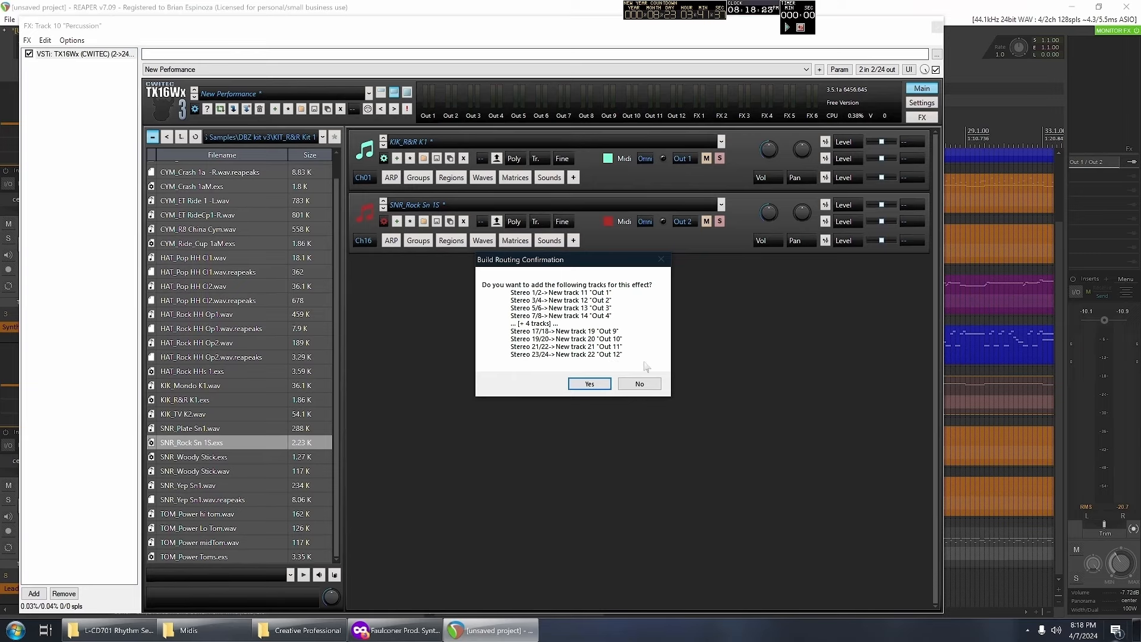
click(639, 383)
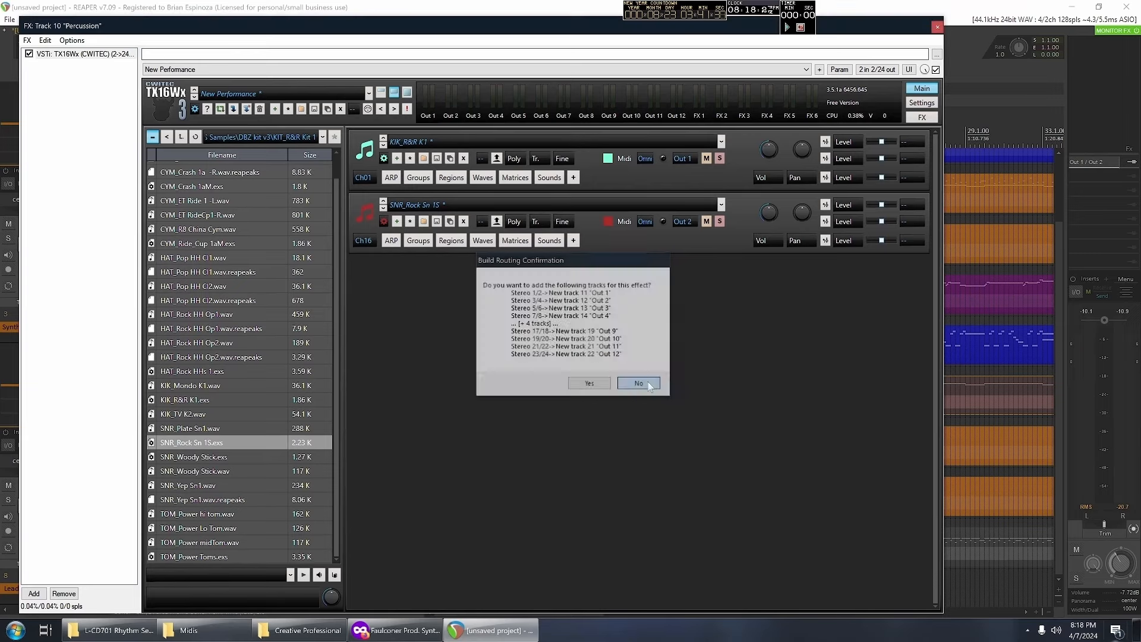
- Close the Percussion FX window and play the project to hear the loaded kick and snare
click(935, 28)
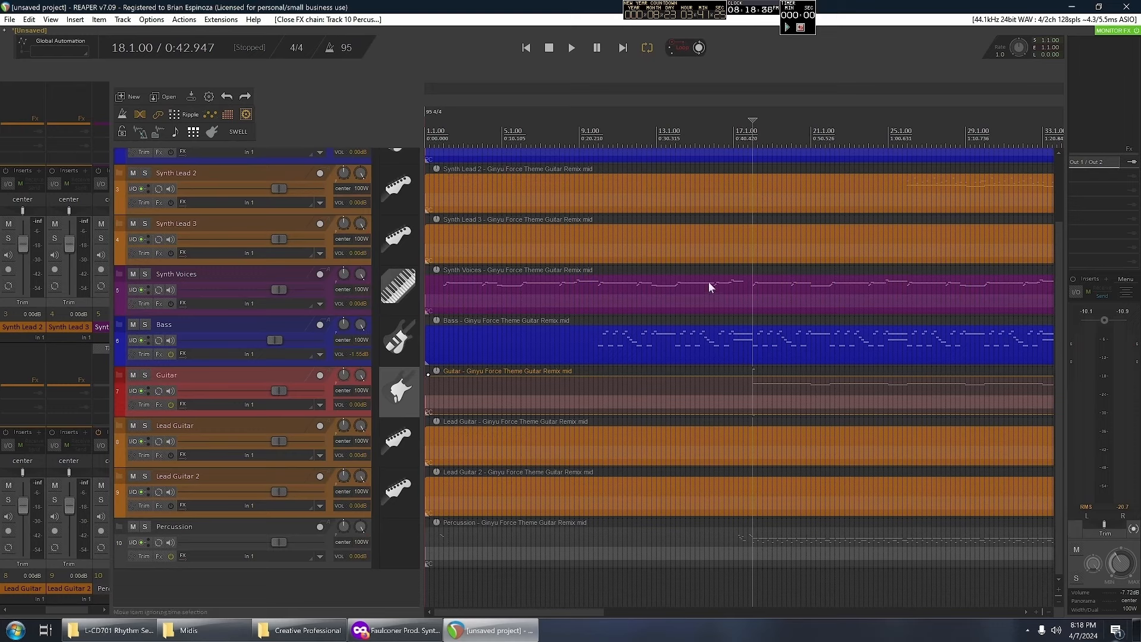
key(space)
drag(772, 344, 614, 564)
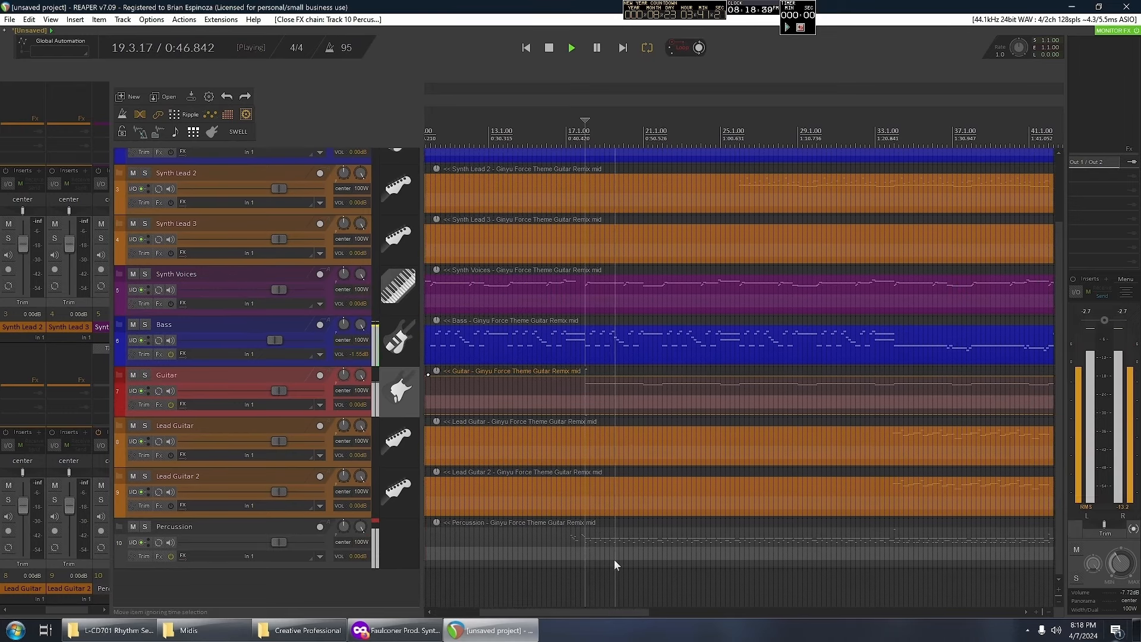
- Open the Percussion item in the MIDI editor and examine its drum notes around bars 18 to 19 and the note-naming options
double_click(608, 548)
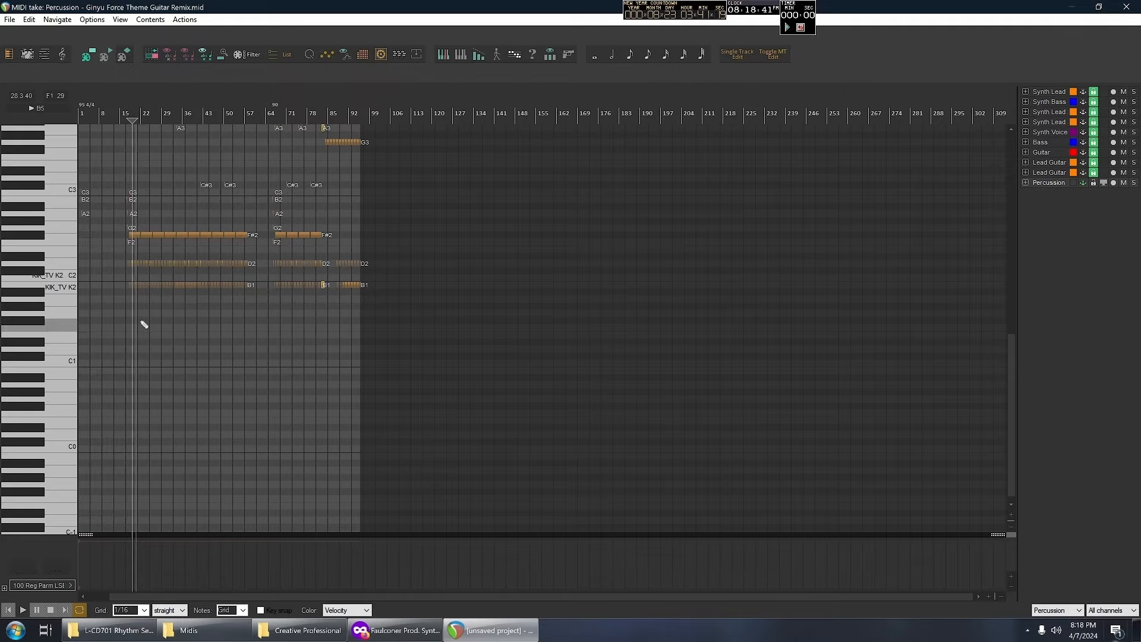
scroll(141, 321, up, 7)
drag(240, 364, 480, 458)
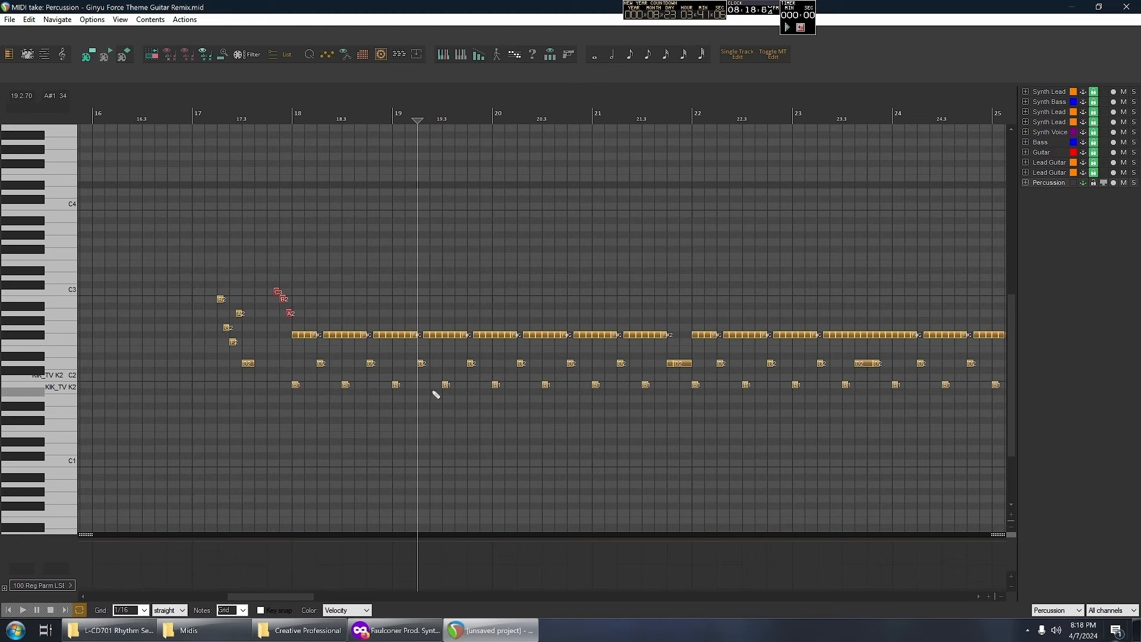
scroll(438, 389, up, 8)
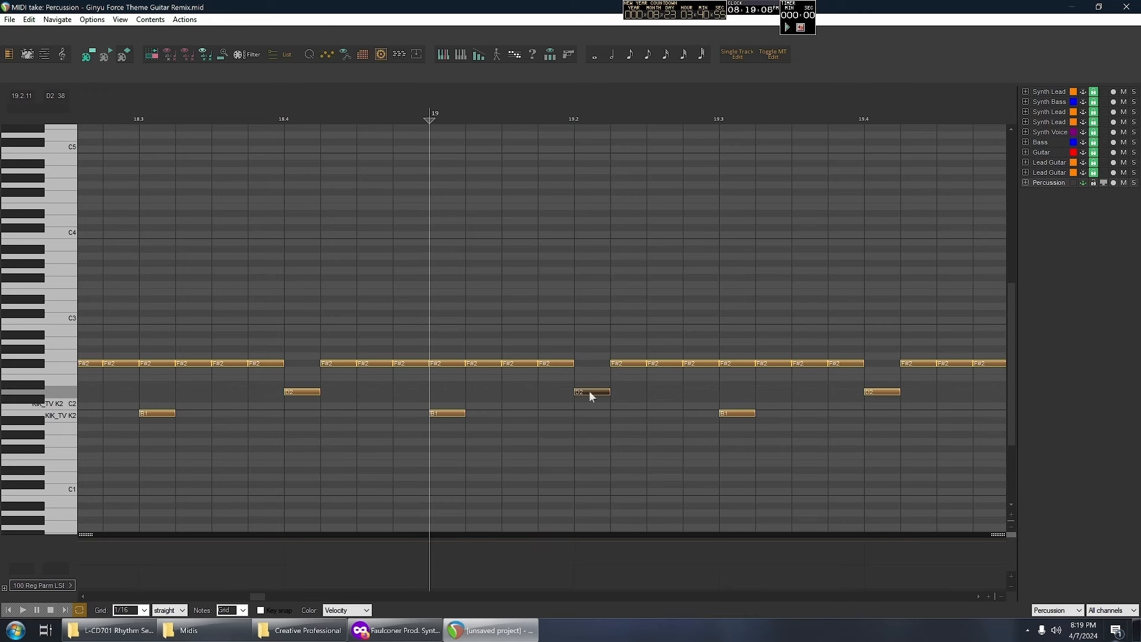
click(14, 21)
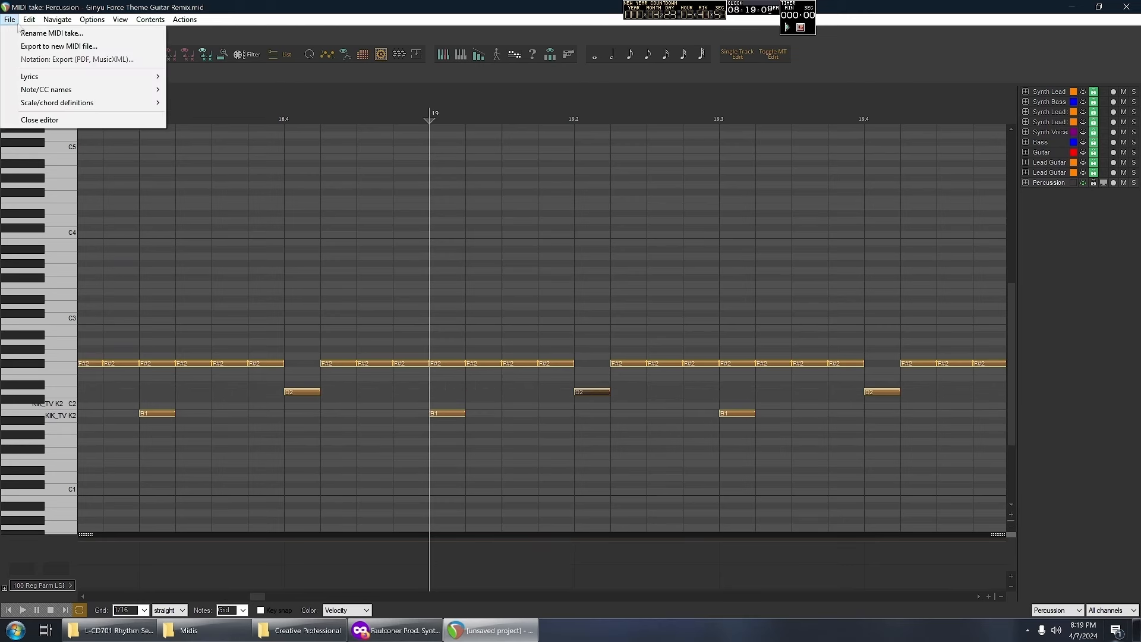
mouse_move(36, 90)
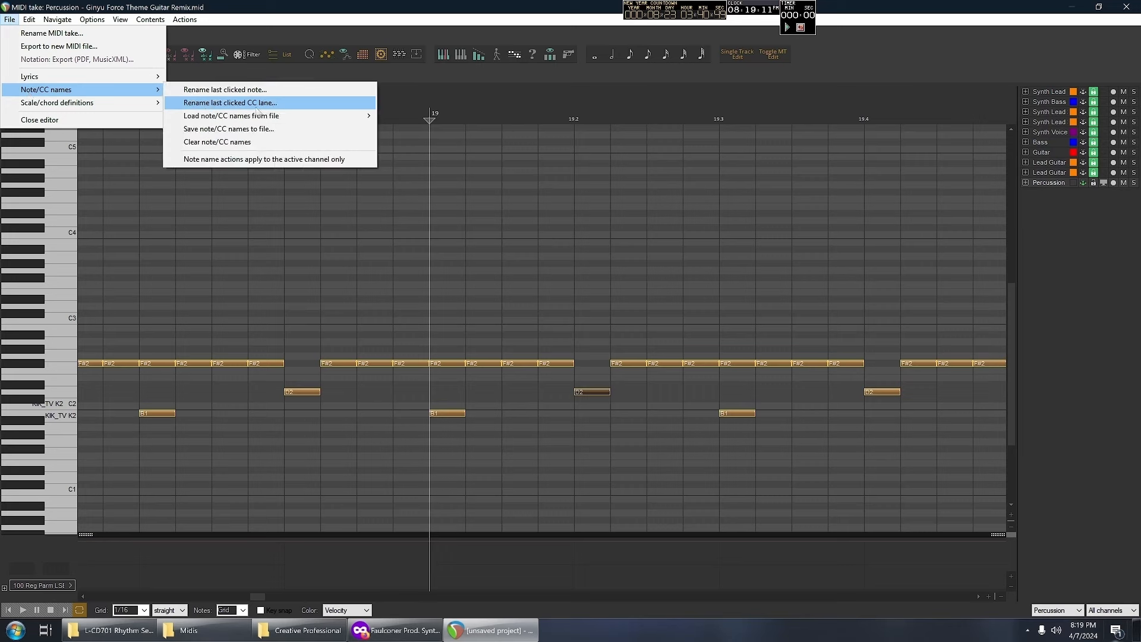
mouse_move(261, 115)
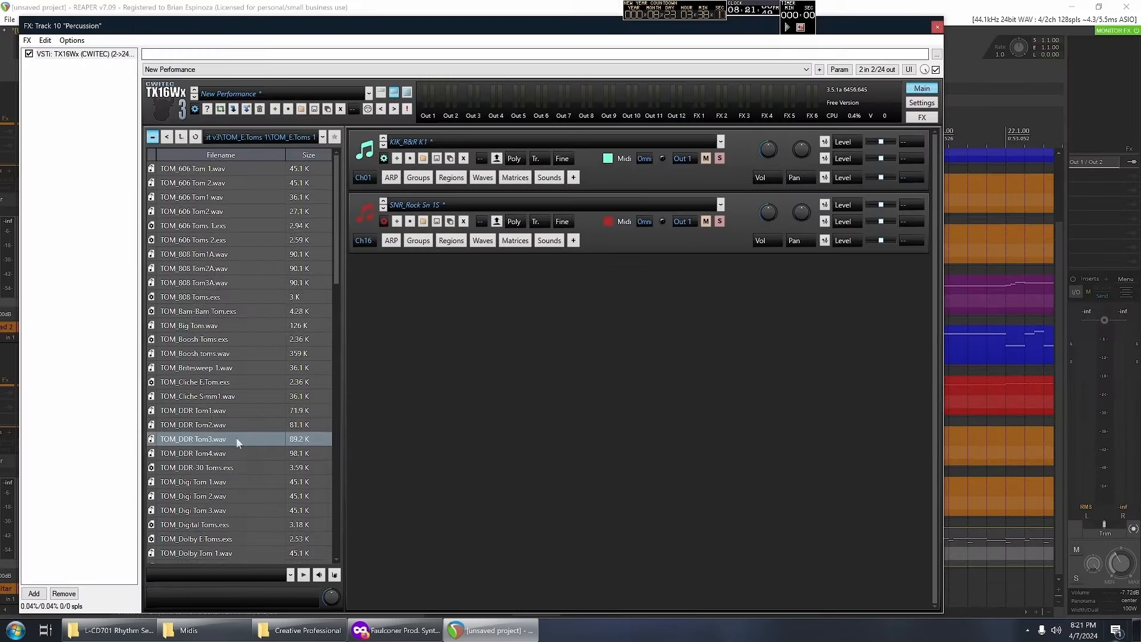
- Load TOM_Miami Toms 1.exs from the TOM_E.Toms 1 folder as a new program and audition its key regions
scroll(236, 443, down, 10)
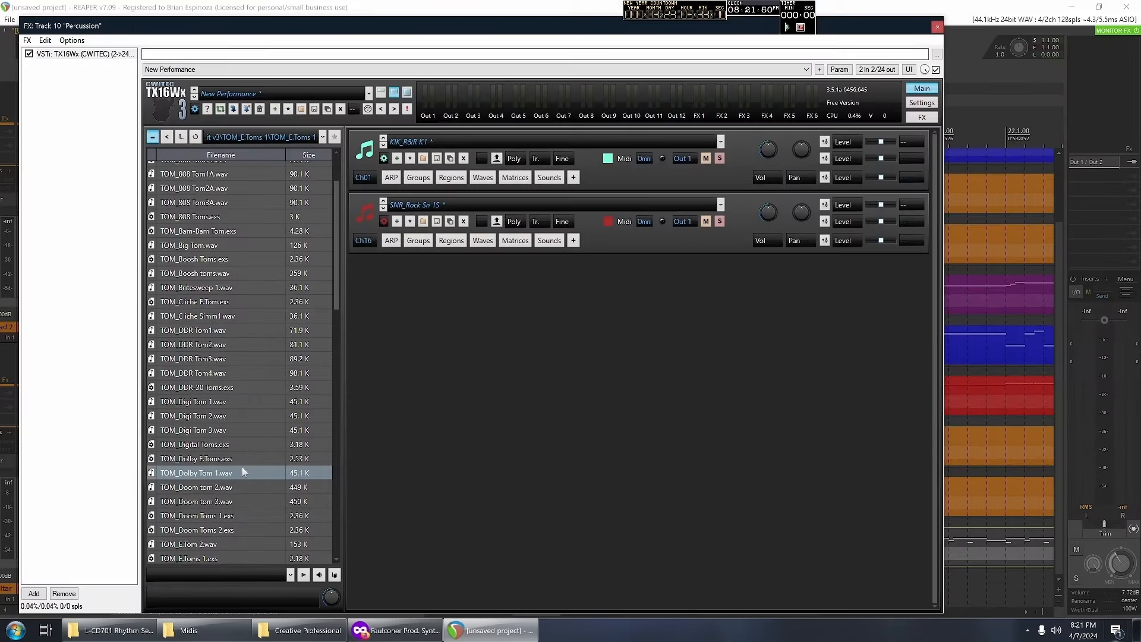
click(186, 441)
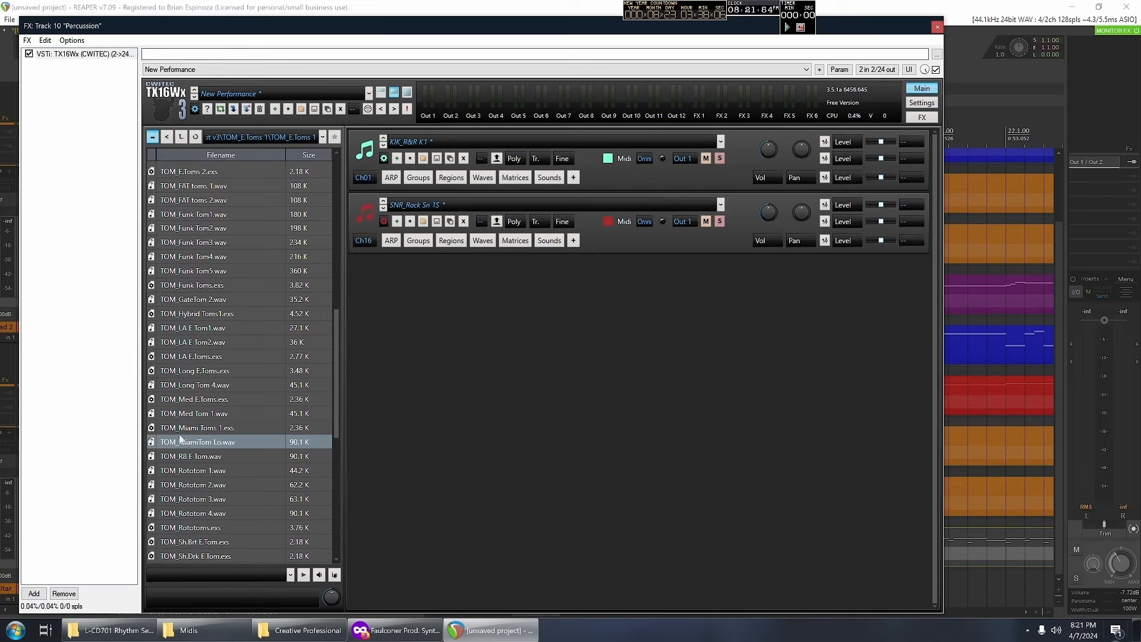
click(183, 434)
drag(193, 438, 198, 429)
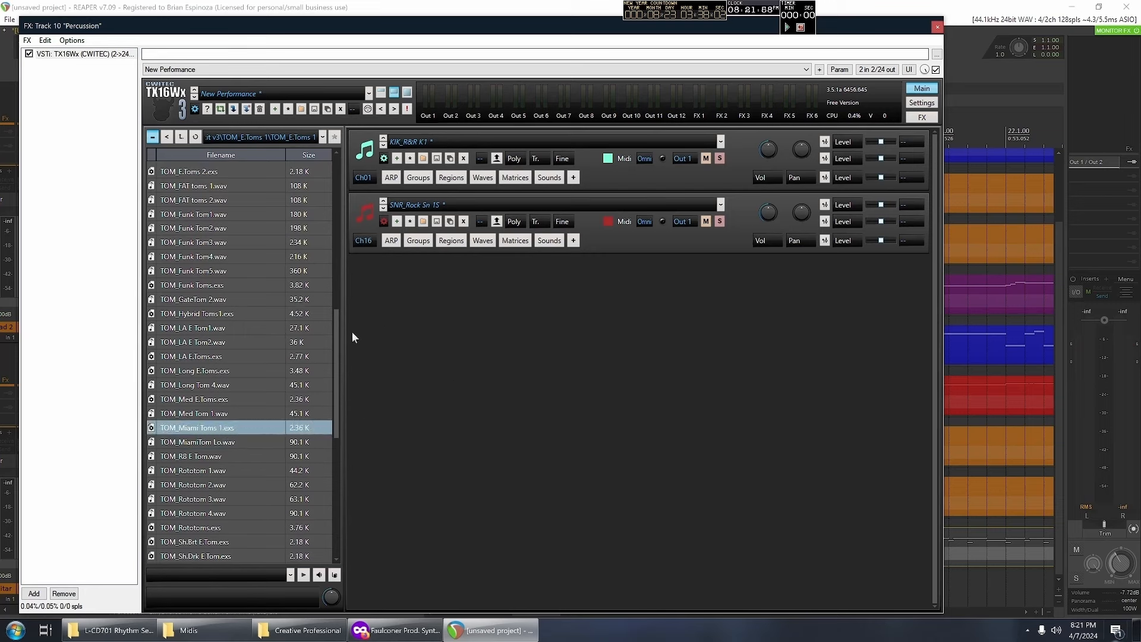
click(451, 304)
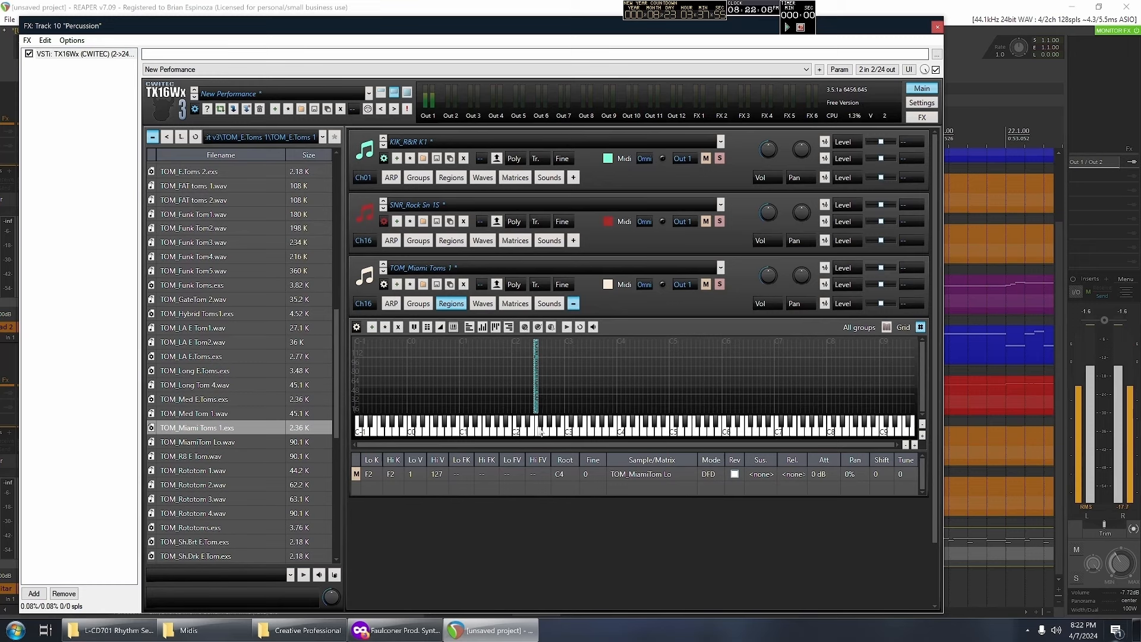
mouse_move(549, 427)
mouse_down()
mouse_move(516, 425)
mouse_move(560, 429)
mouse_up()
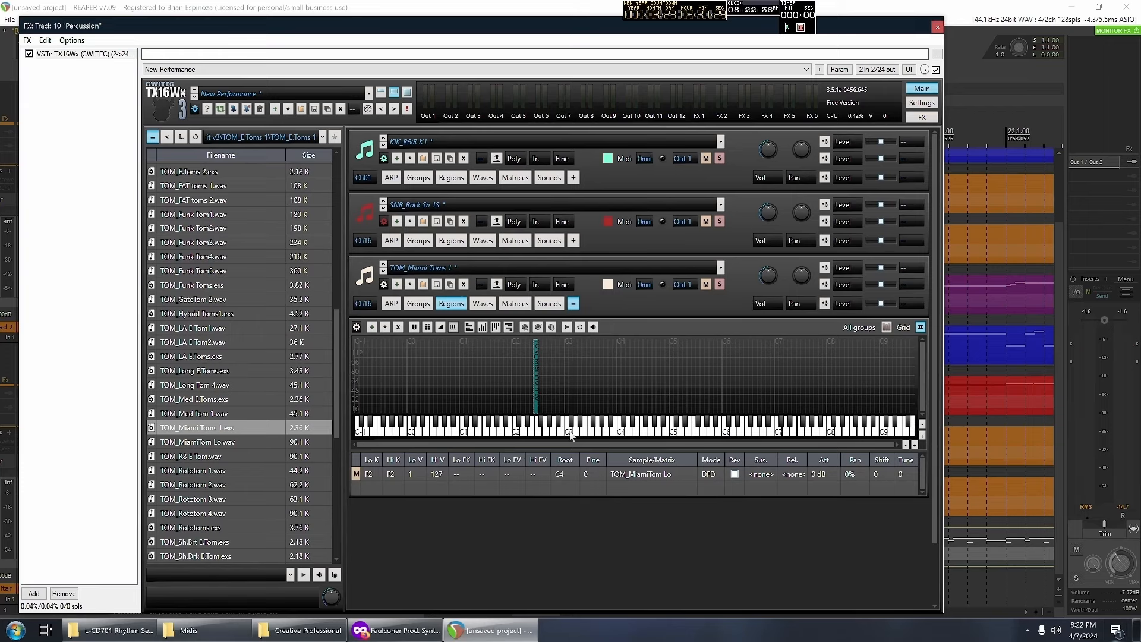
- Raise the filter cutoff in the TOM_Miami Toms 1 sound settings to 20 kHz
click(549, 304)
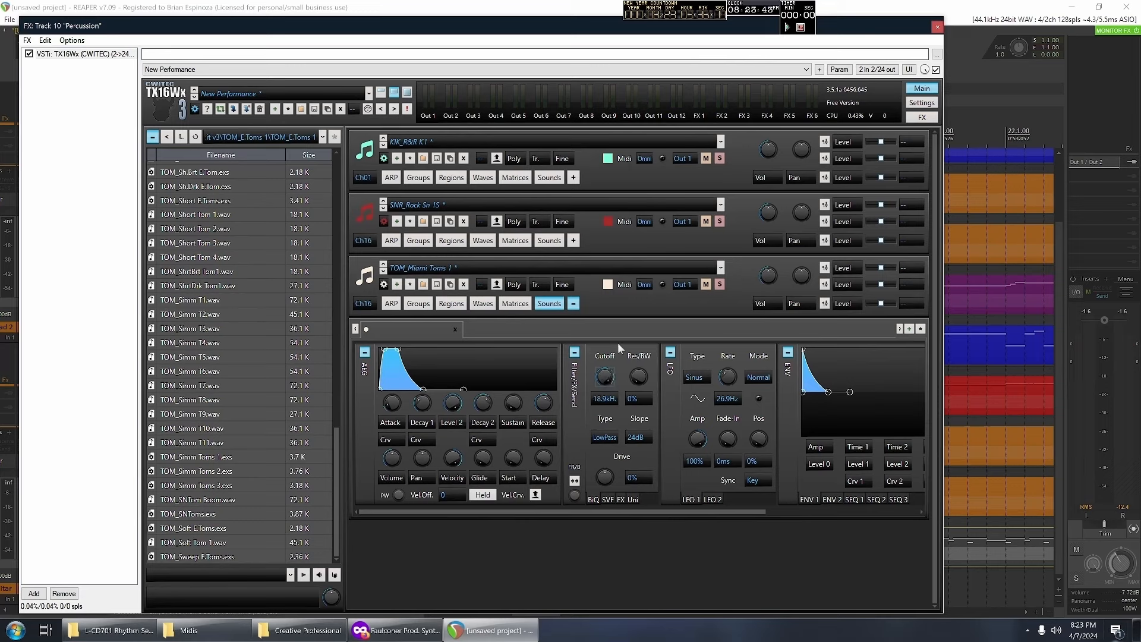
click(486, 9)
drag(604, 381, 604, 374)
drag(615, 379, 606, 383)
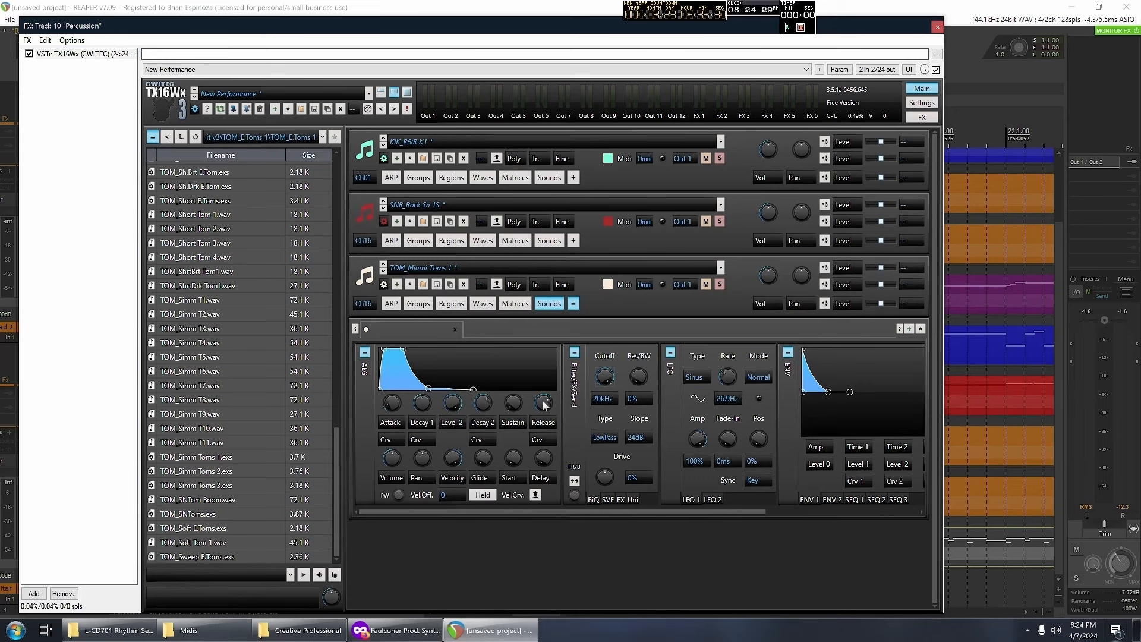
- Look through the Miami toms' SVF, FX and Uni pages, and set the BiQ filter type to Off
click(549, 304)
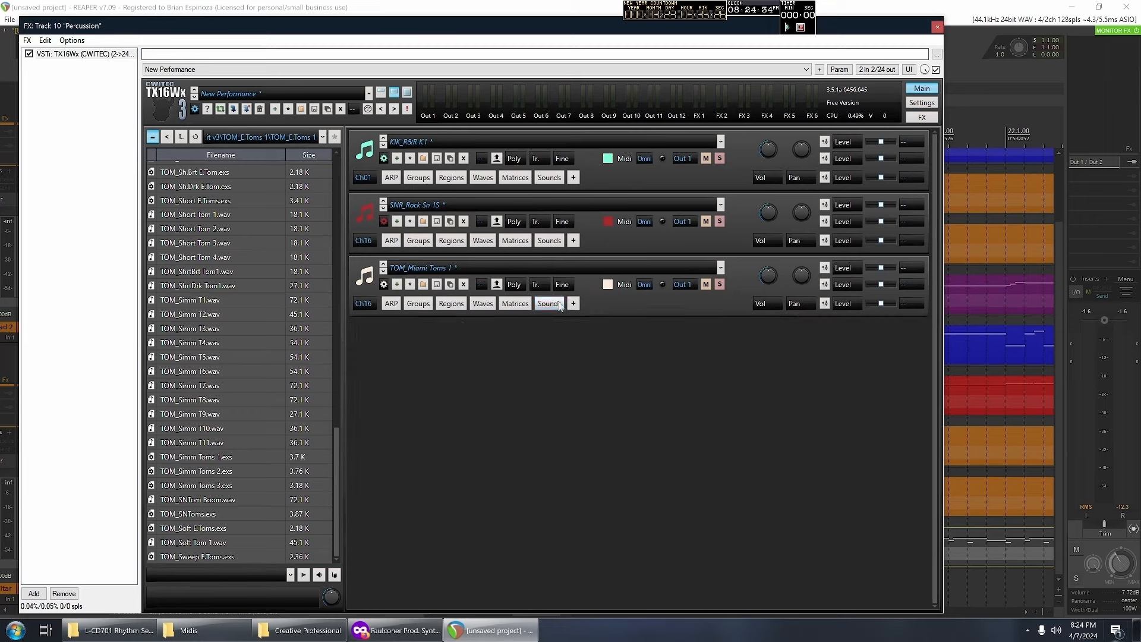
click(549, 304)
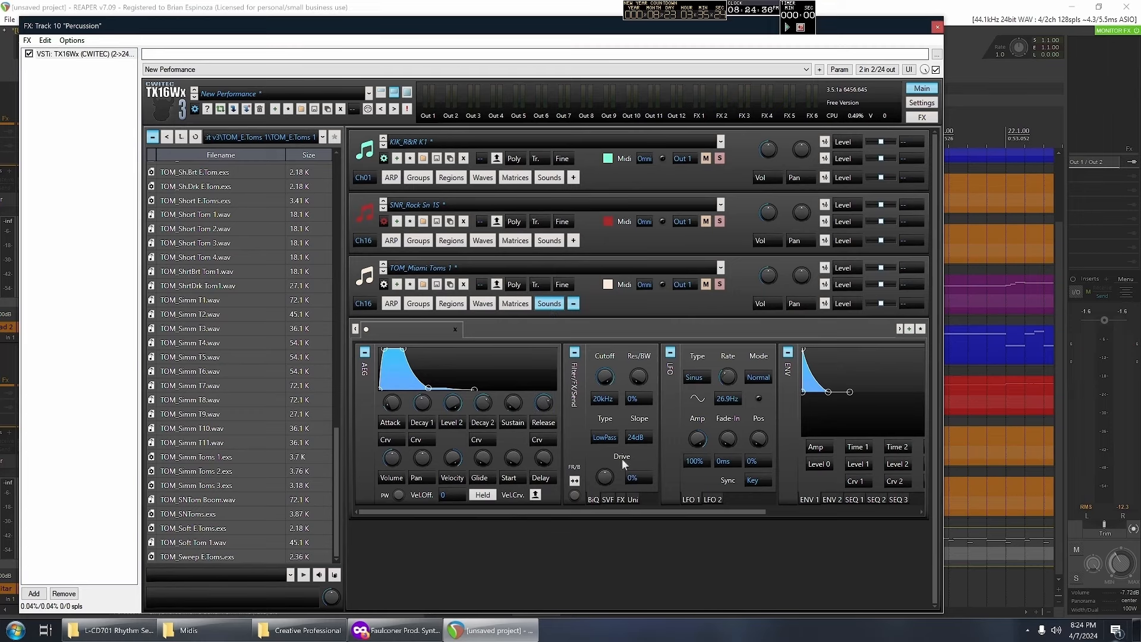
click(607, 499)
click(620, 499)
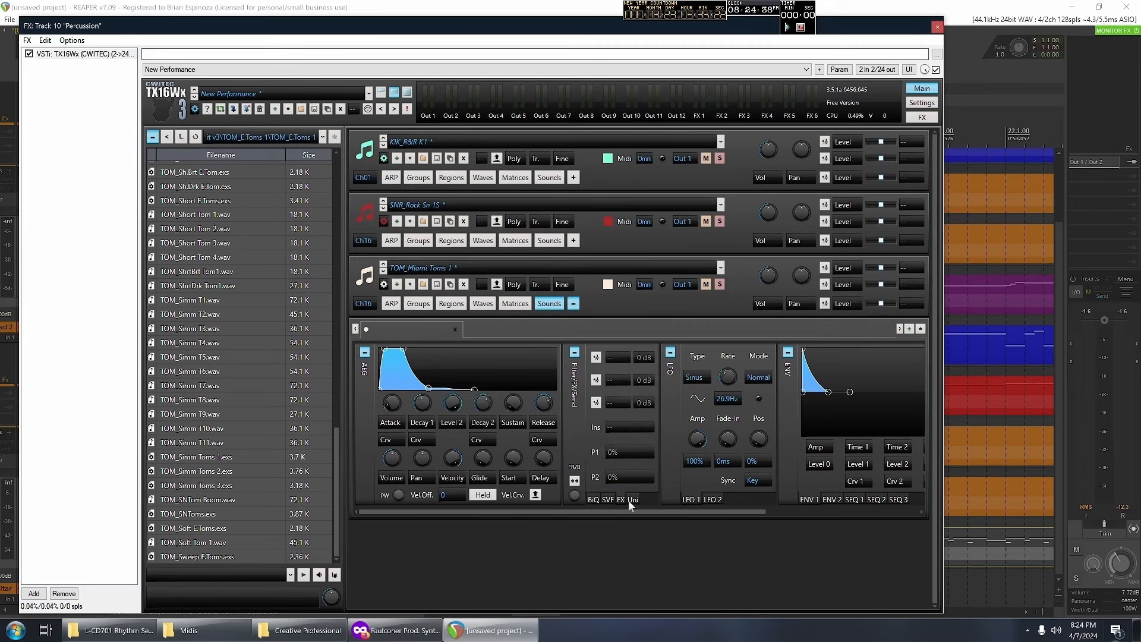
click(632, 499)
click(593, 500)
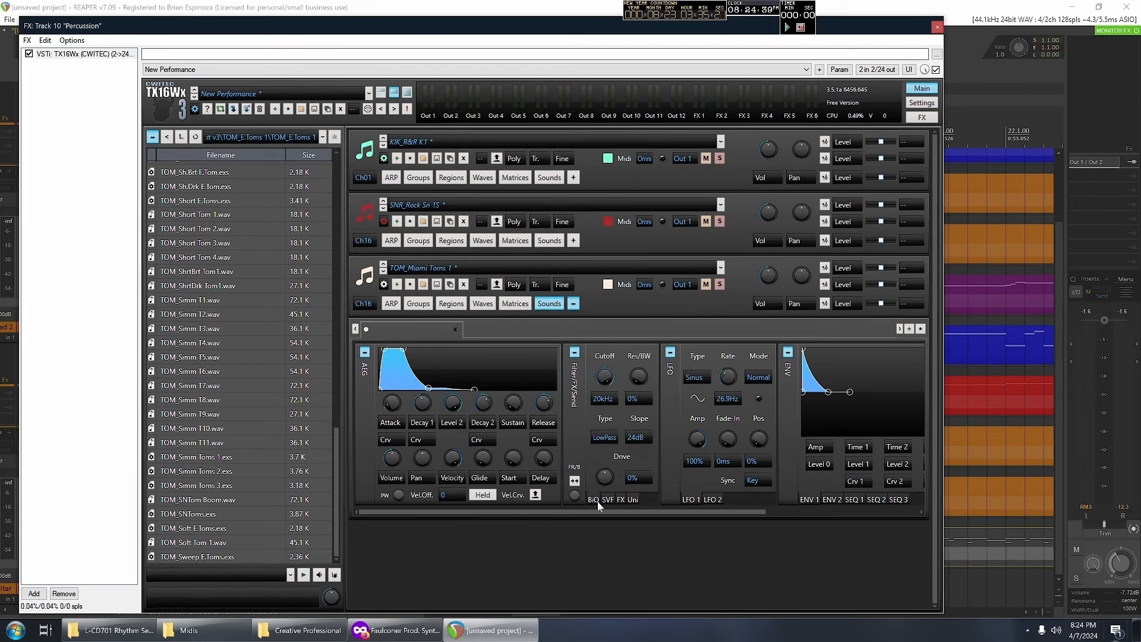
click(609, 437)
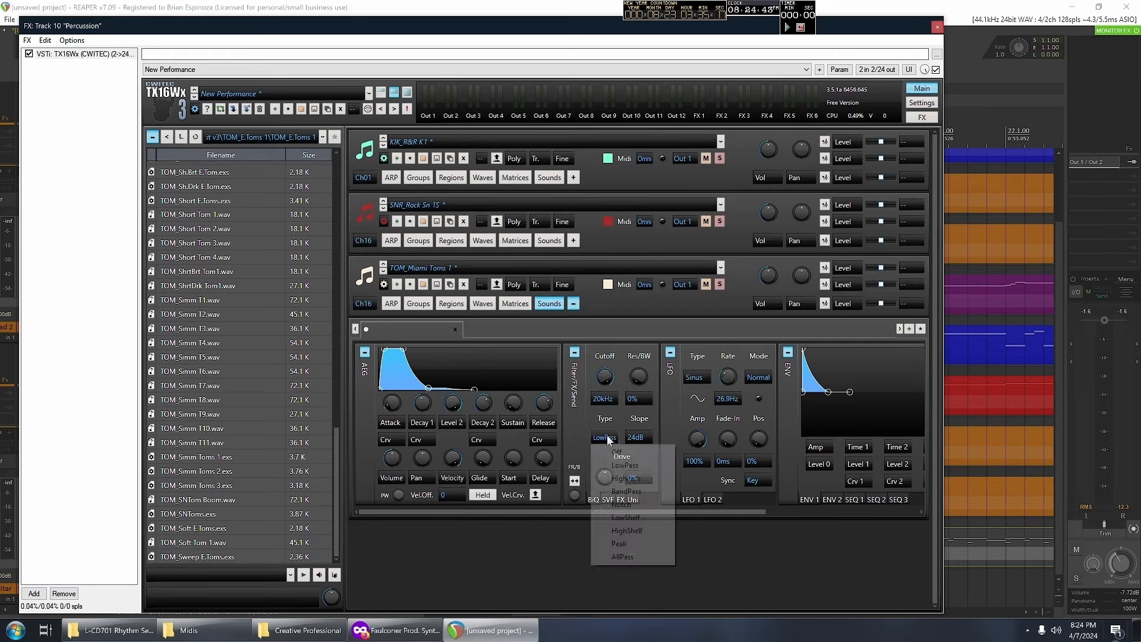
click(622, 453)
- Load HAT_Rock HHs 1.exs from the HAT_HH Modules folder as a new TX16Wx program
scroll(227, 279, down, 4)
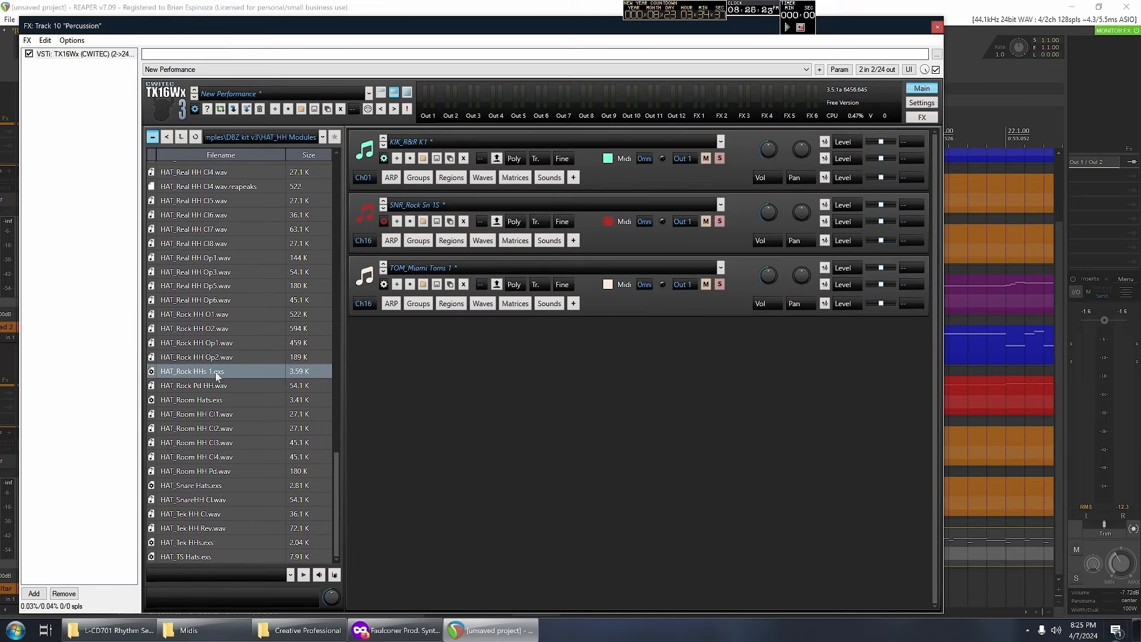
drag(218, 377, 331, 374)
drag(450, 376, 450, 377)
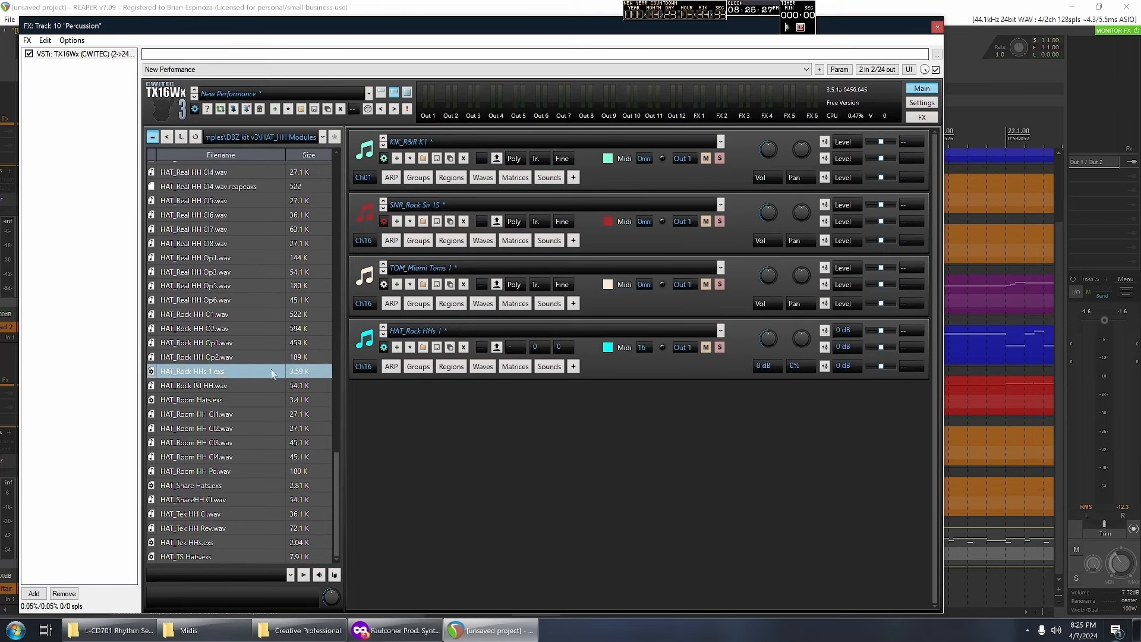
- Set the HAT_Rock HHs 1 program's MIDI channel to Omni and open its sound settings
click(637, 349)
click(644, 351)
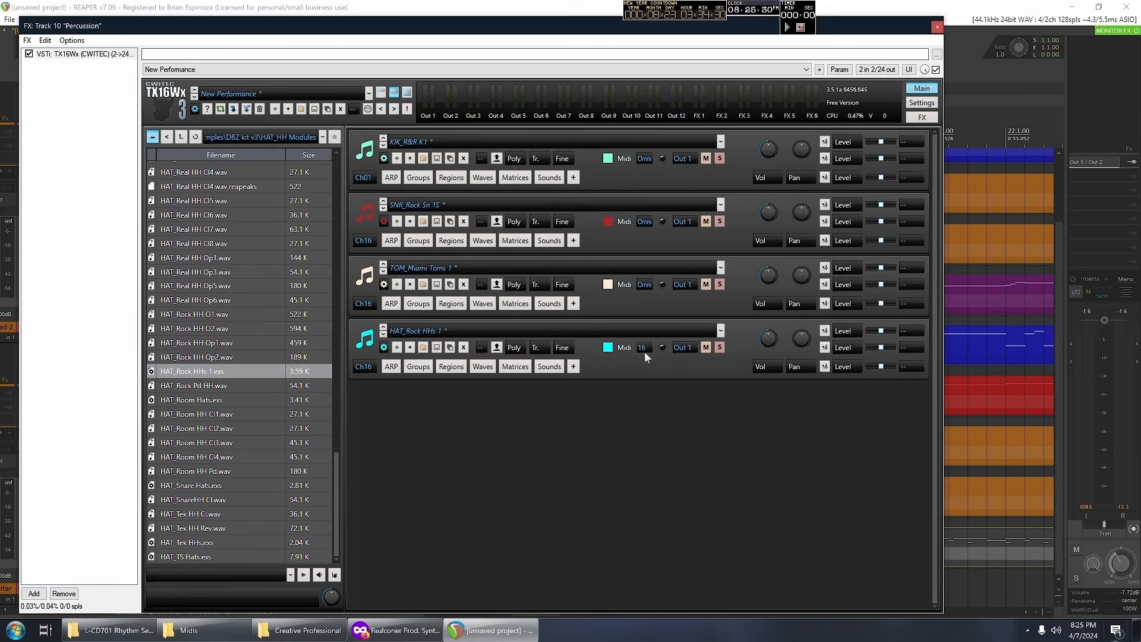
click(573, 366)
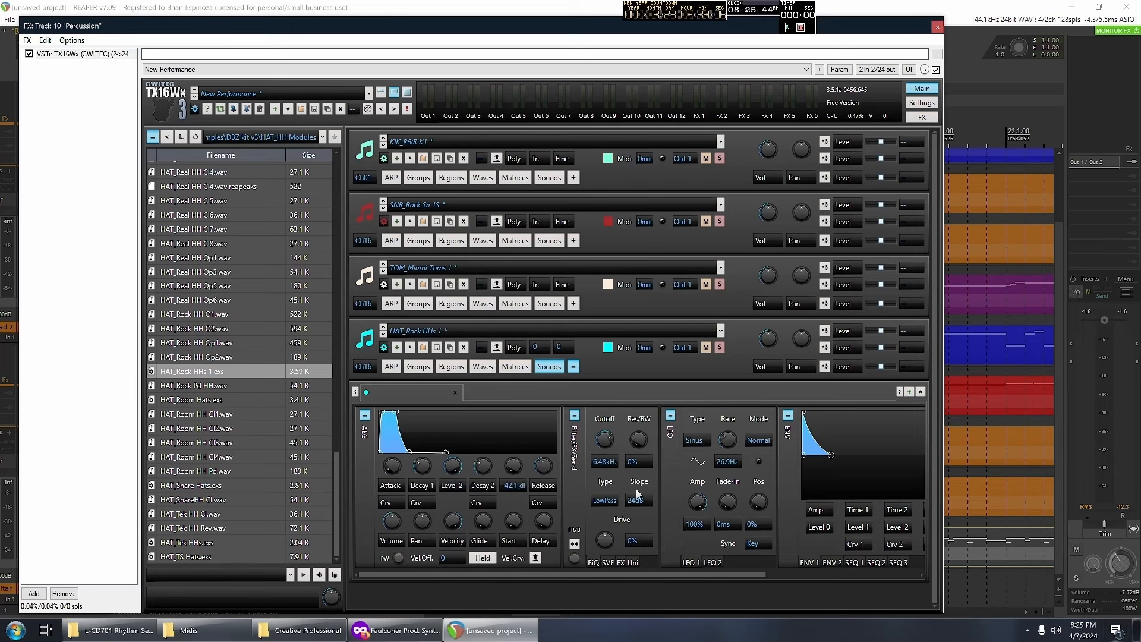
- Play the project while raising the HAT_Rock HHs 1 filter cutoff to about 9.93 kHz and adjusting its envelope sustain
click(496, 8)
key(space)
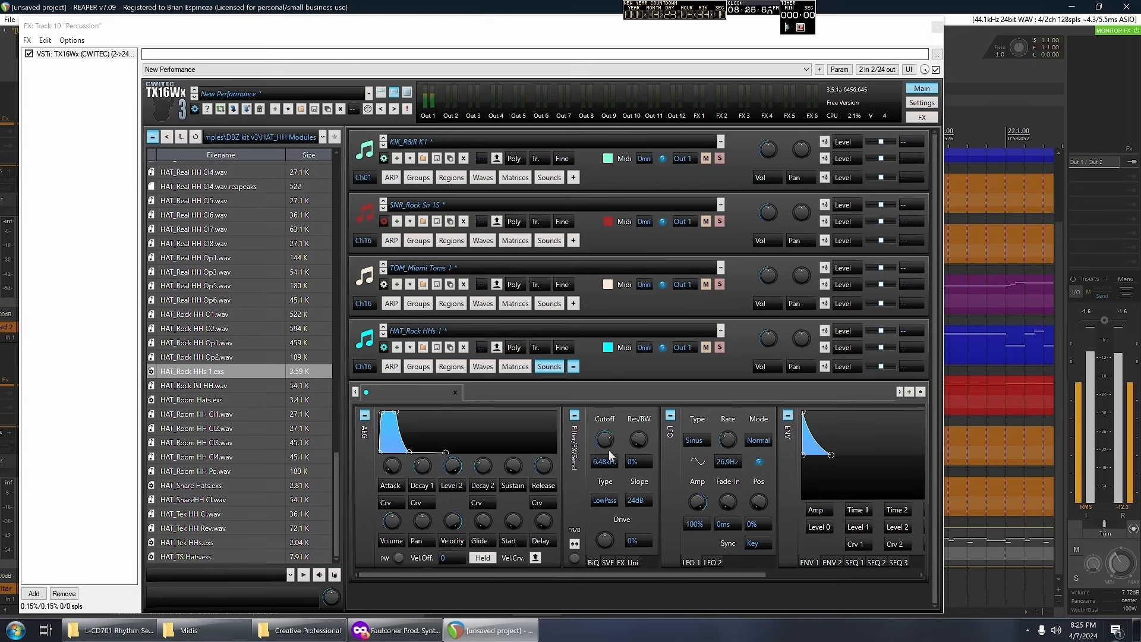
click(604, 499)
click(588, 501)
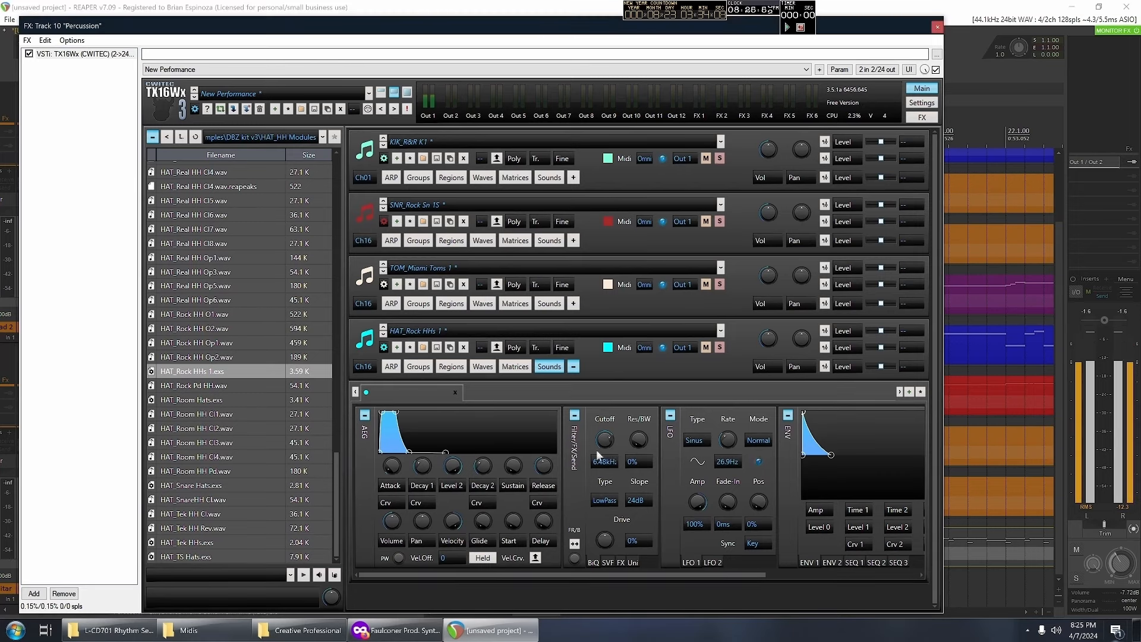
drag(603, 440, 604, 429)
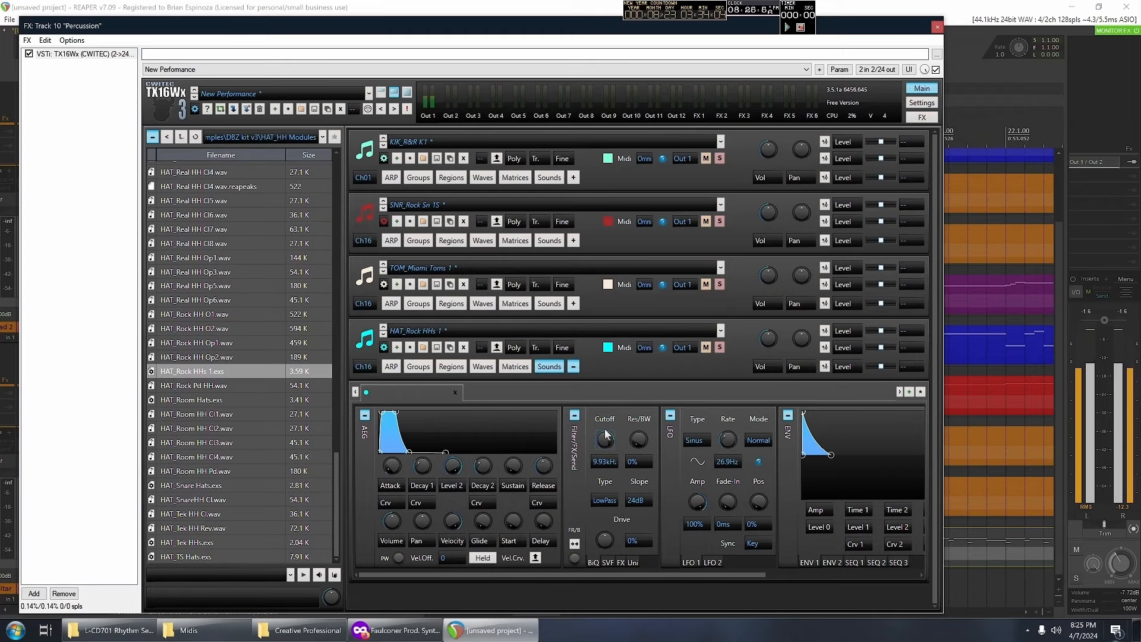
drag(514, 467, 520, 463)
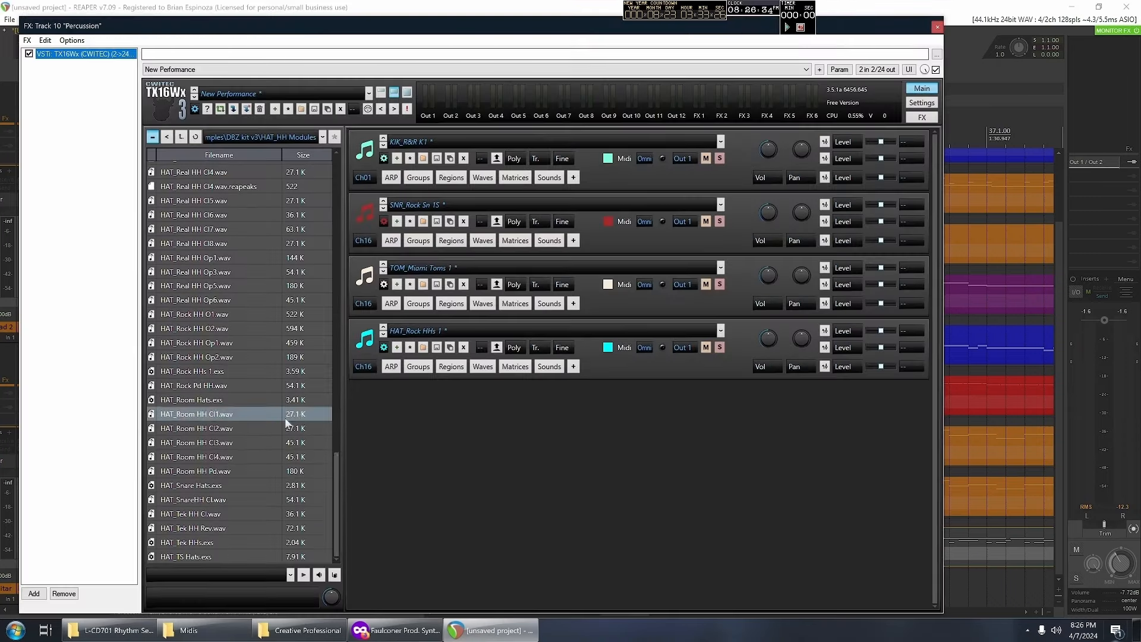
- Load CYM_Crash 1aM.exs from the CYM_Crsh Modules folder as a new TX16Wx program
click(167, 137)
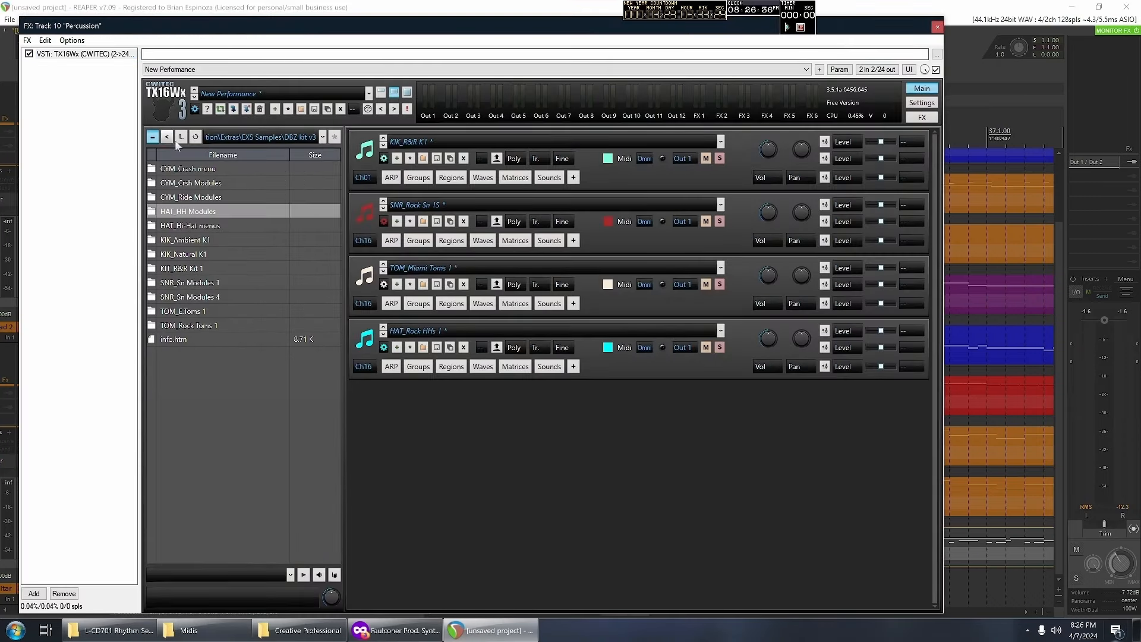
double_click(187, 169)
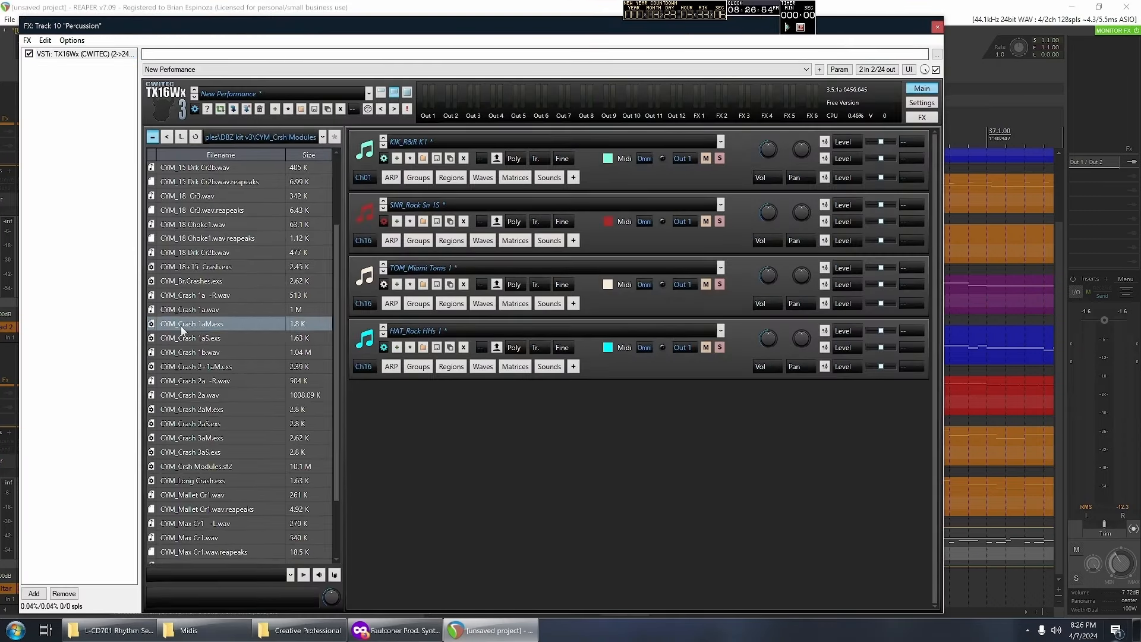
click(205, 323)
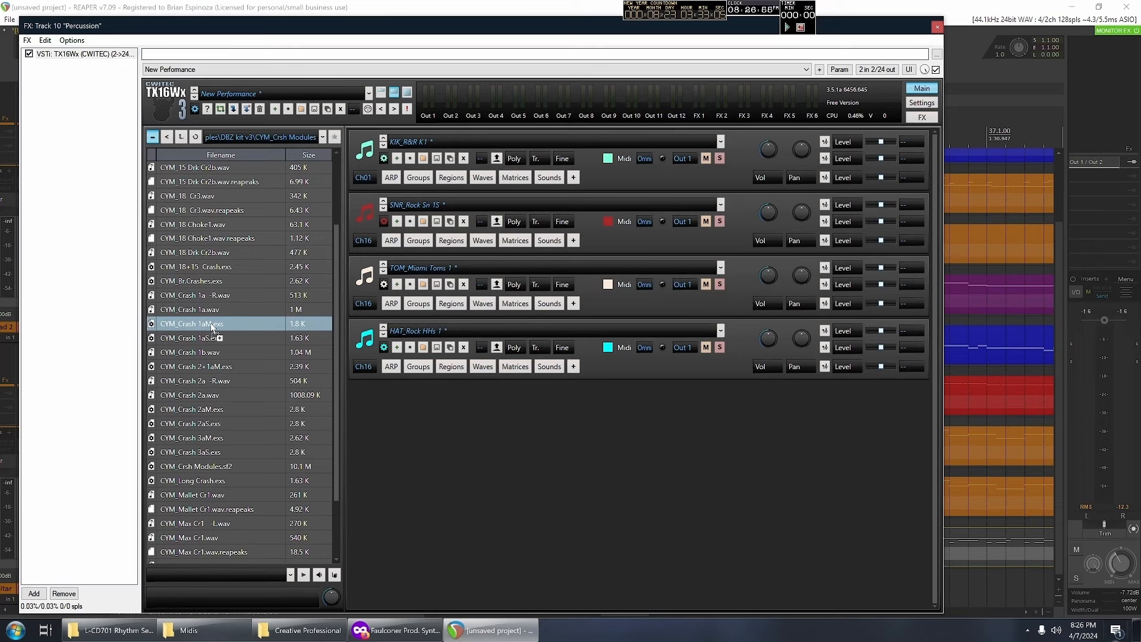
drag(216, 328, 532, 454)
shift+click(247, 338)
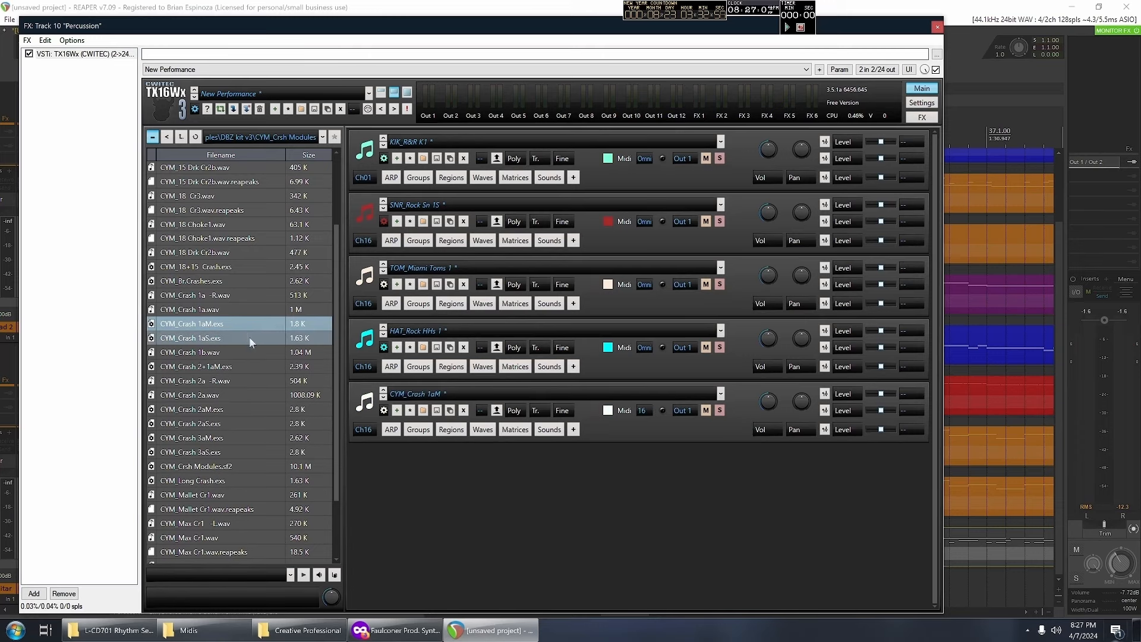
- Set the CYM_Crash 1aM program's MIDI channel to Omni and check its sound settings
click(643, 410)
click(650, 409)
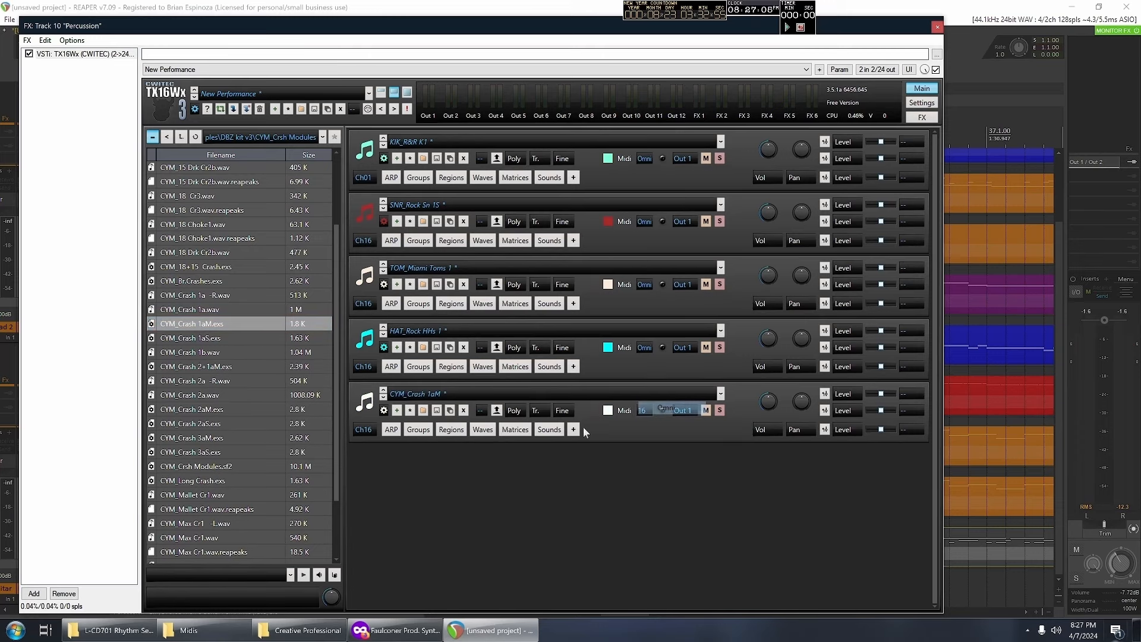
click(548, 430)
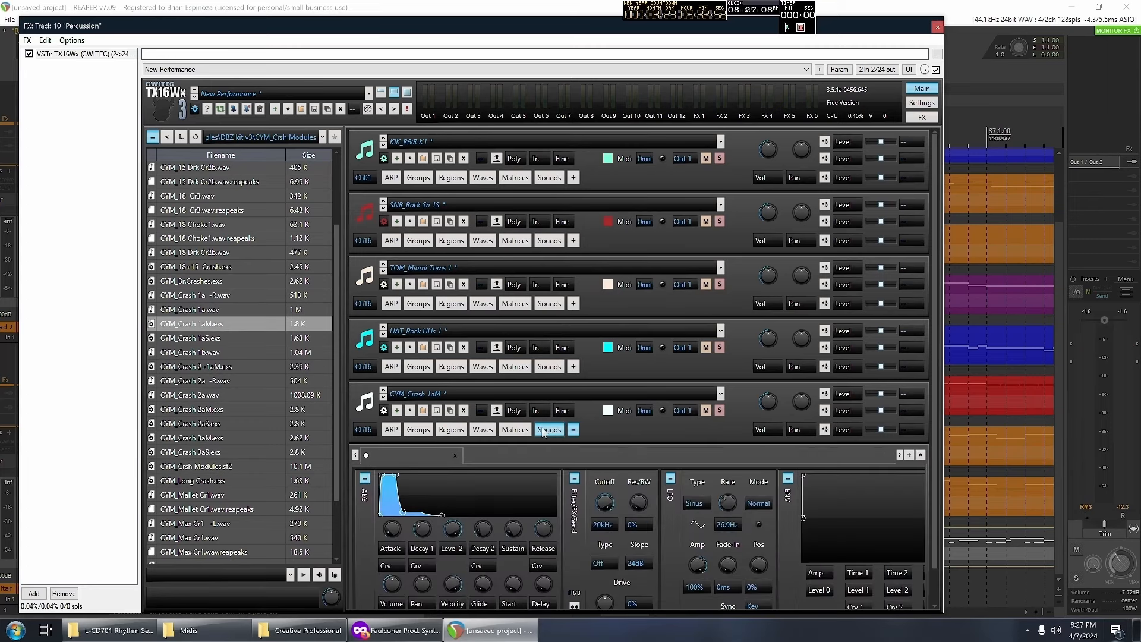
click(543, 431)
click(538, 432)
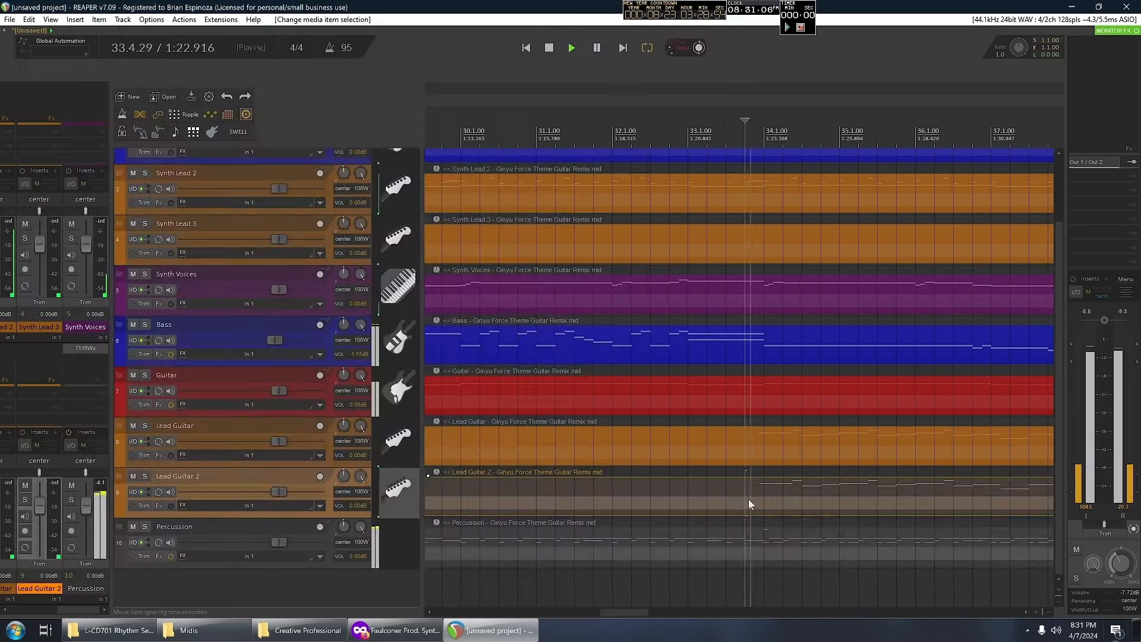
- Stop playback and lower the Percussion track's volume to about -5 dB
key(space)
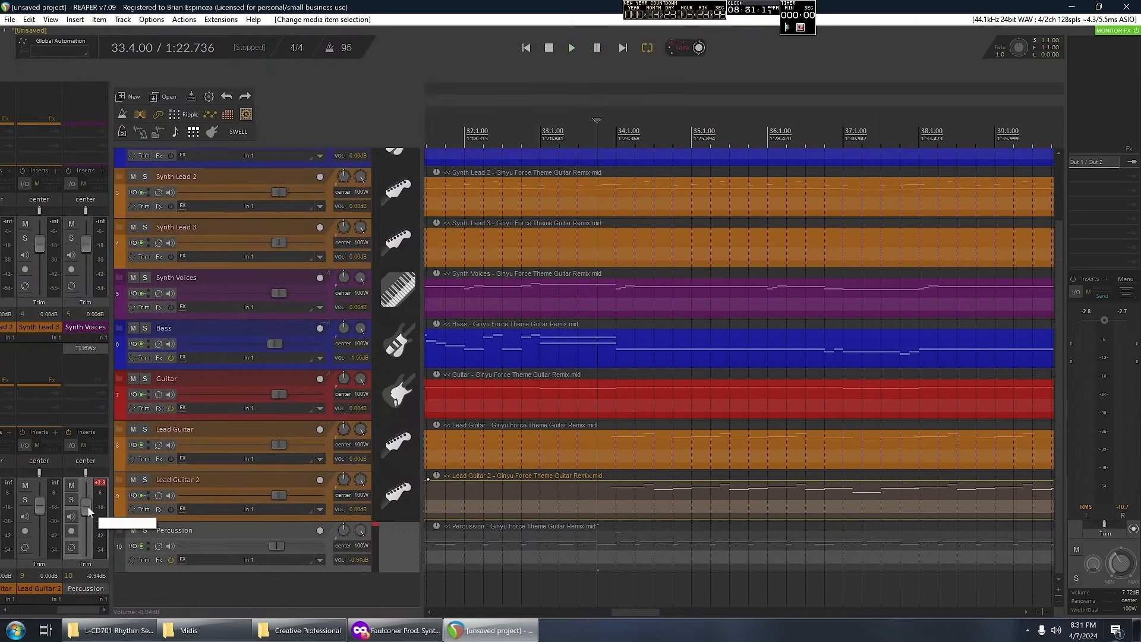
drag(88, 505, 88, 508)
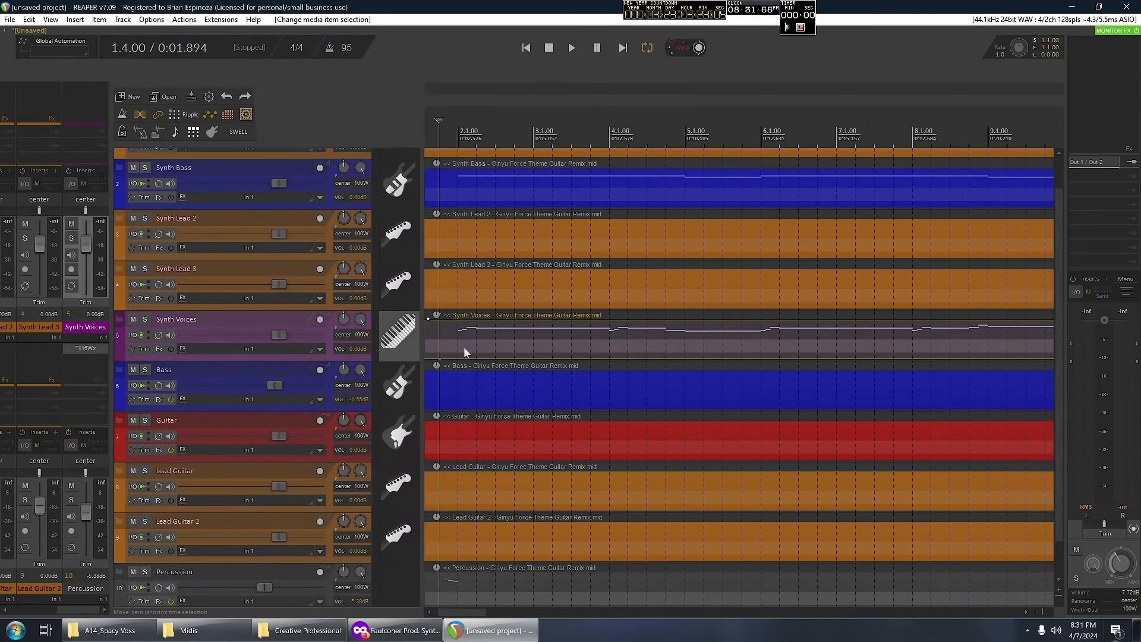
- Add the VSTi version of TX16Wx to the Synth Voices track and remove its default New Program
click(456, 330)
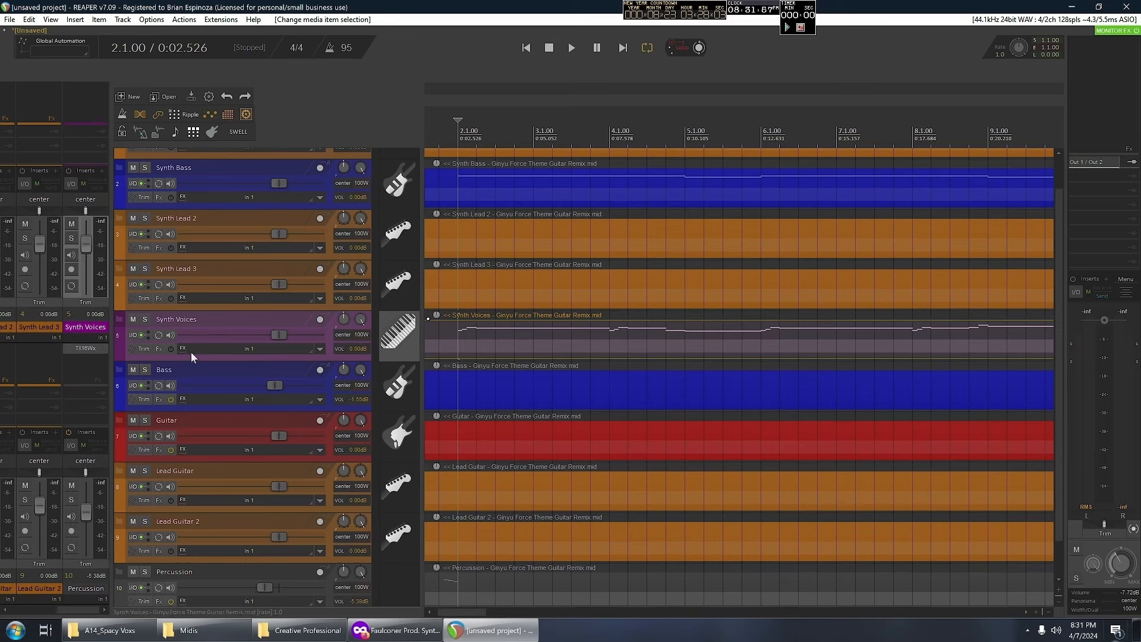
click(156, 350)
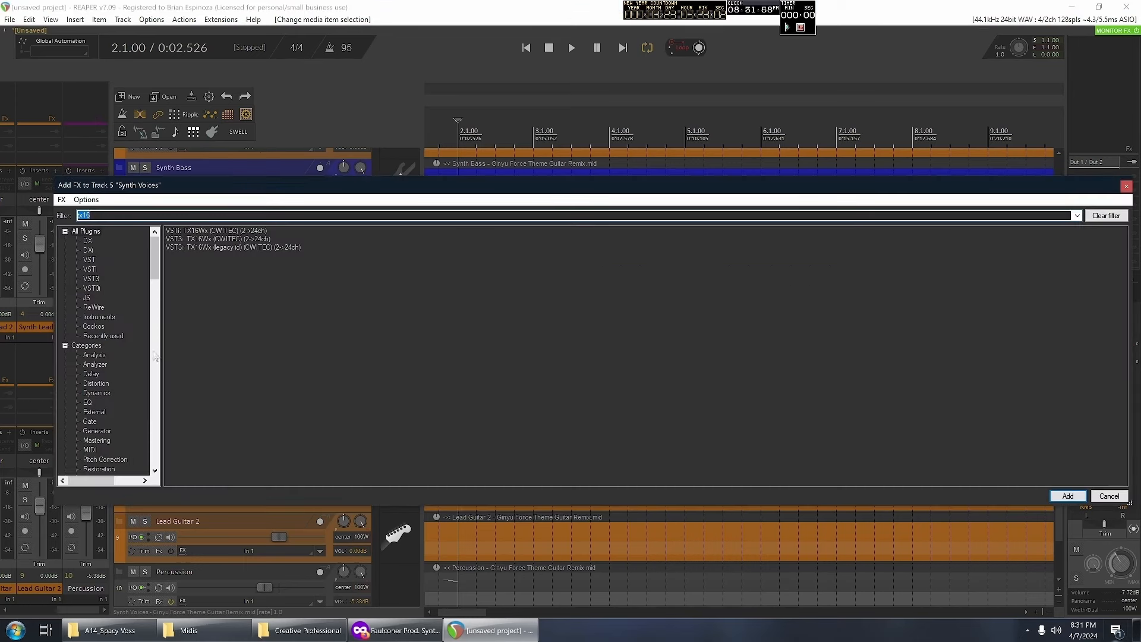
double_click(199, 231)
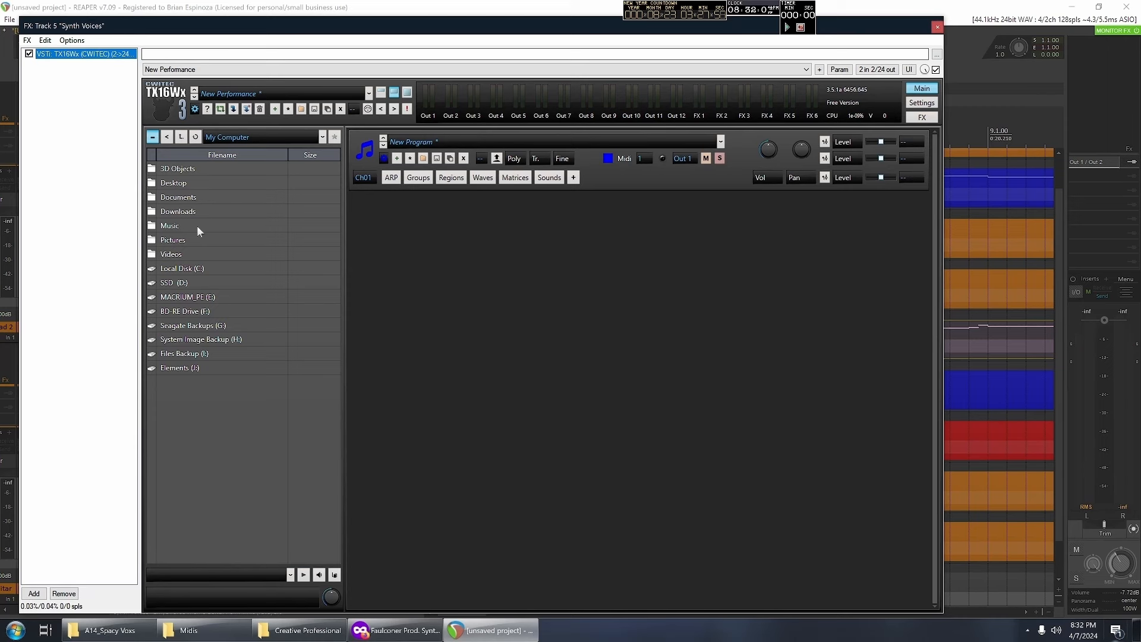
right_click(622, 180)
click(672, 304)
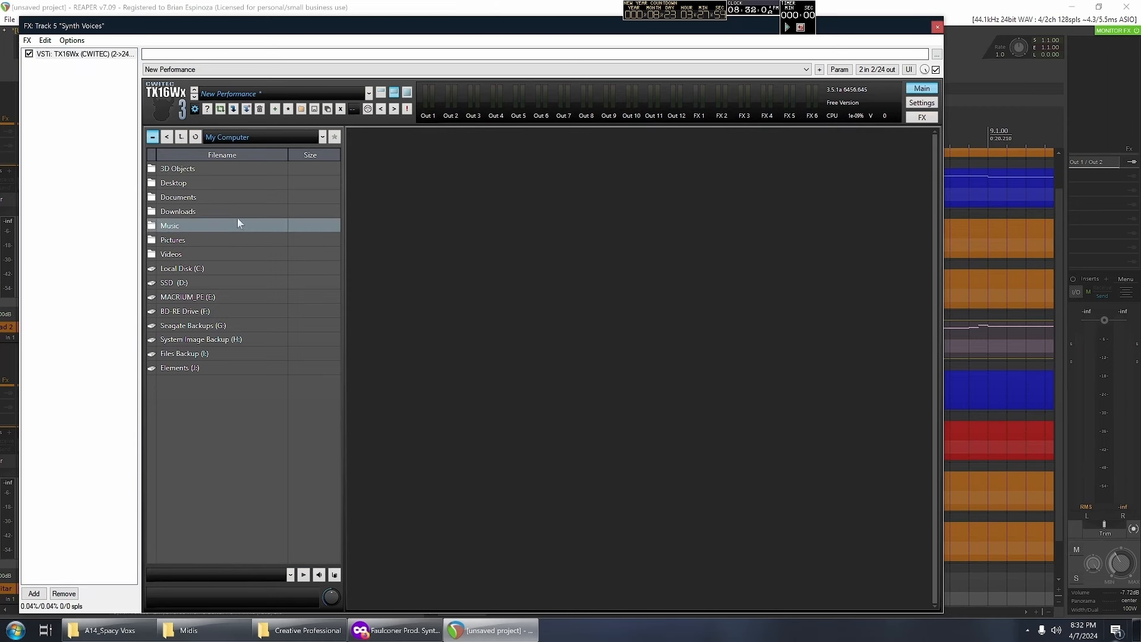
- Load A14_VOX Space L.exs from the A14_Spacy Voxs downloads folder as a program and set its MIDI channel to Omni
double_click(216, 205)
double_click(215, 183)
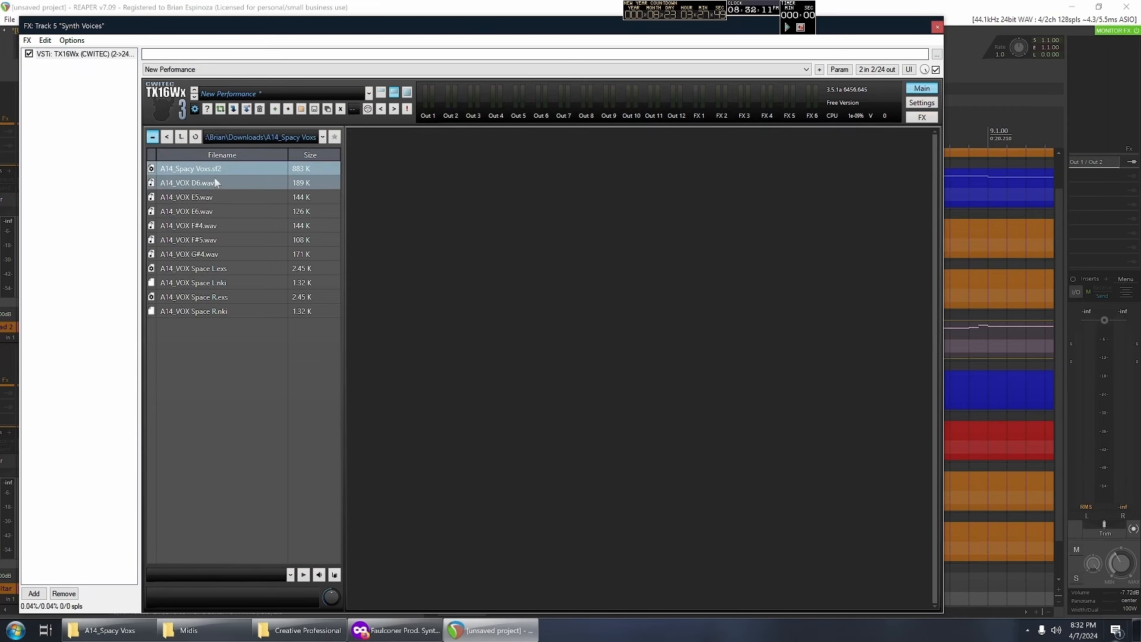
drag(196, 268, 567, 255)
click(643, 158)
click(663, 382)
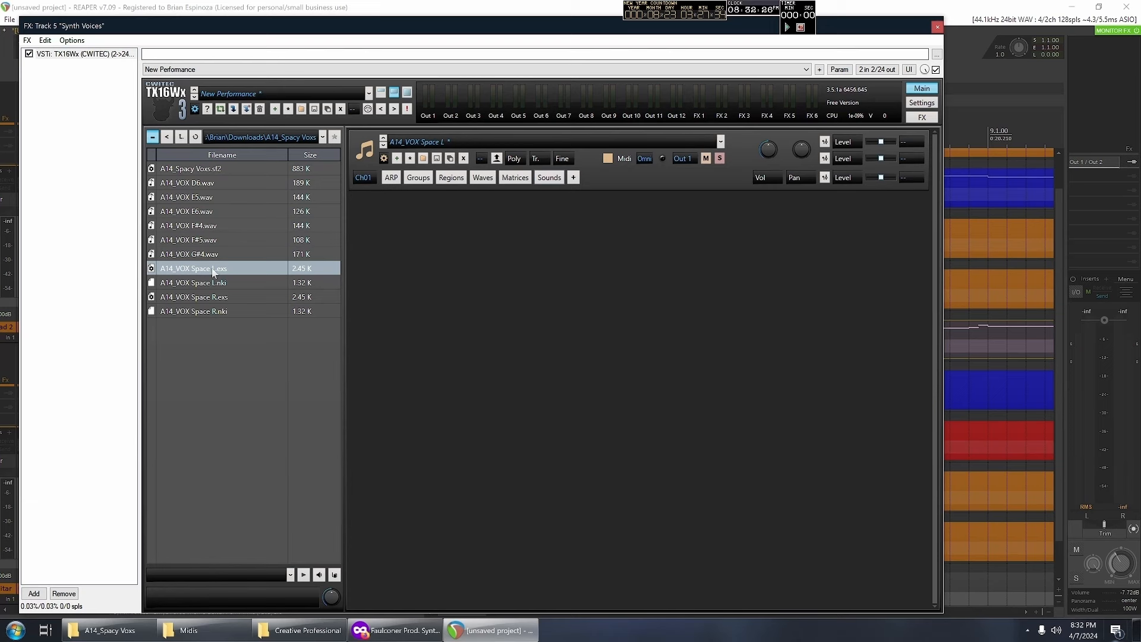
- Load A14_VOX Space R.exs as a second program and set its MIDI channel to Omni
drag(199, 296, 465, 252)
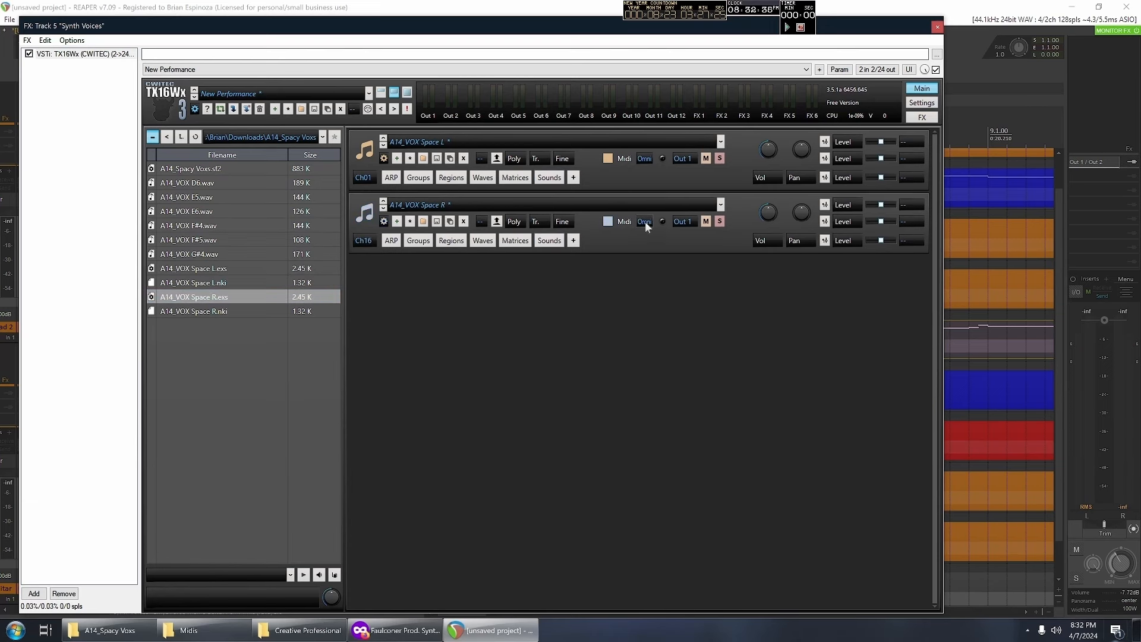
click(644, 221)
click(665, 444)
- Pan the two VOX Space programs and raise their filter cutoffs to 15 kHz for L and 17.9 kHz for R
drag(813, 188, 826, 181)
click(542, 241)
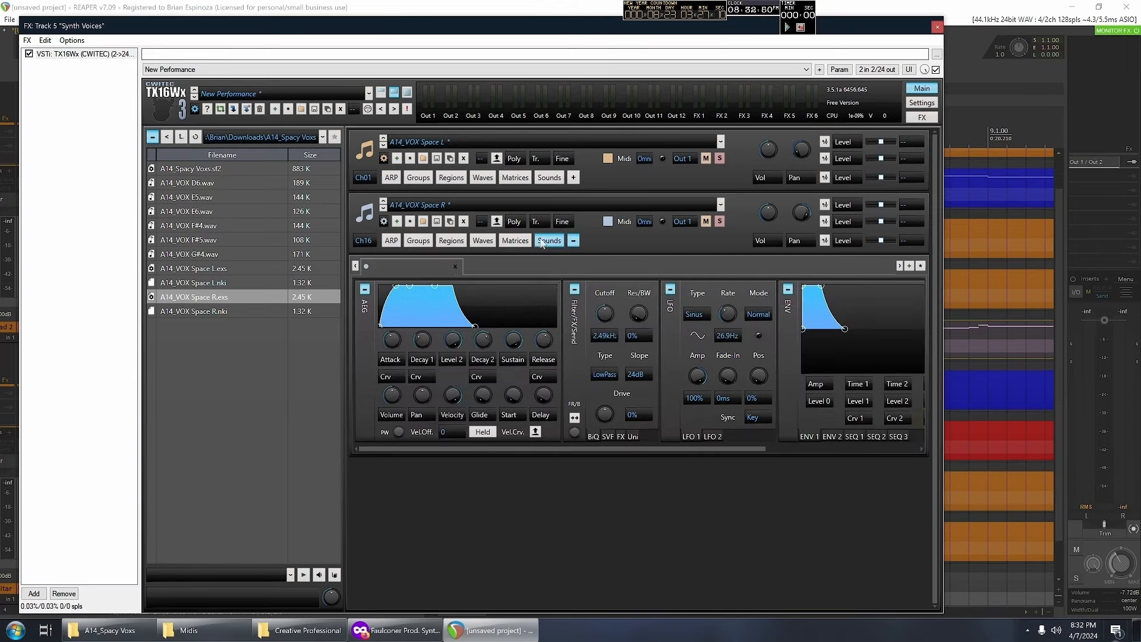
click(547, 177)
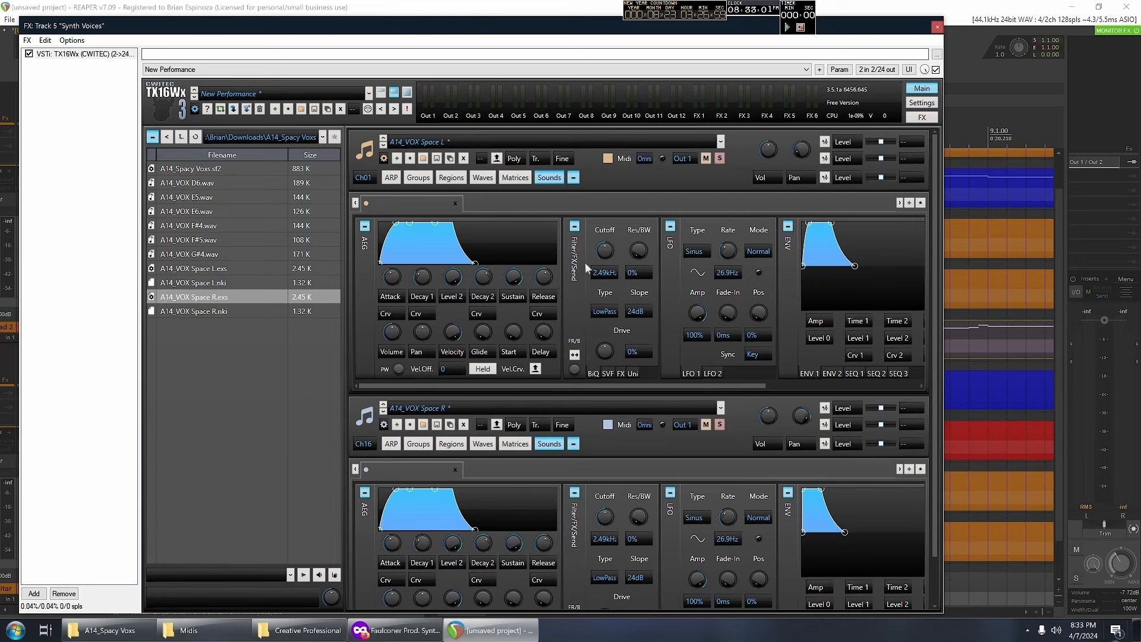
drag(605, 252, 624, 221)
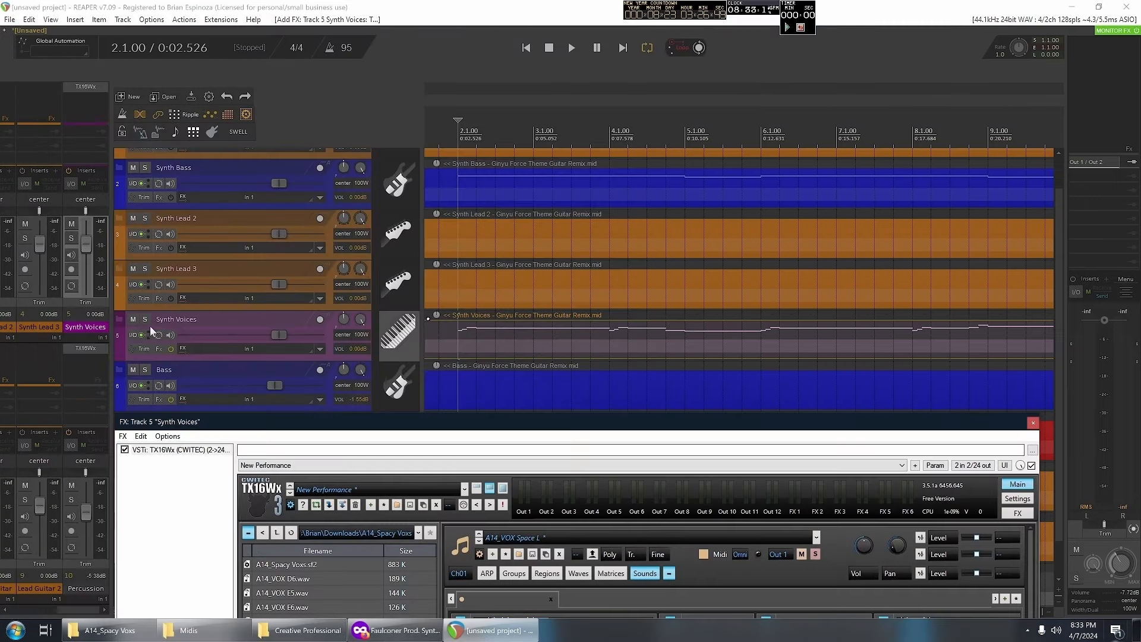
- Solo the Synth Voices track and play it, moving the plug-in window back into full view
click(145, 320)
key(space)
drag(425, 423, 380, 66)
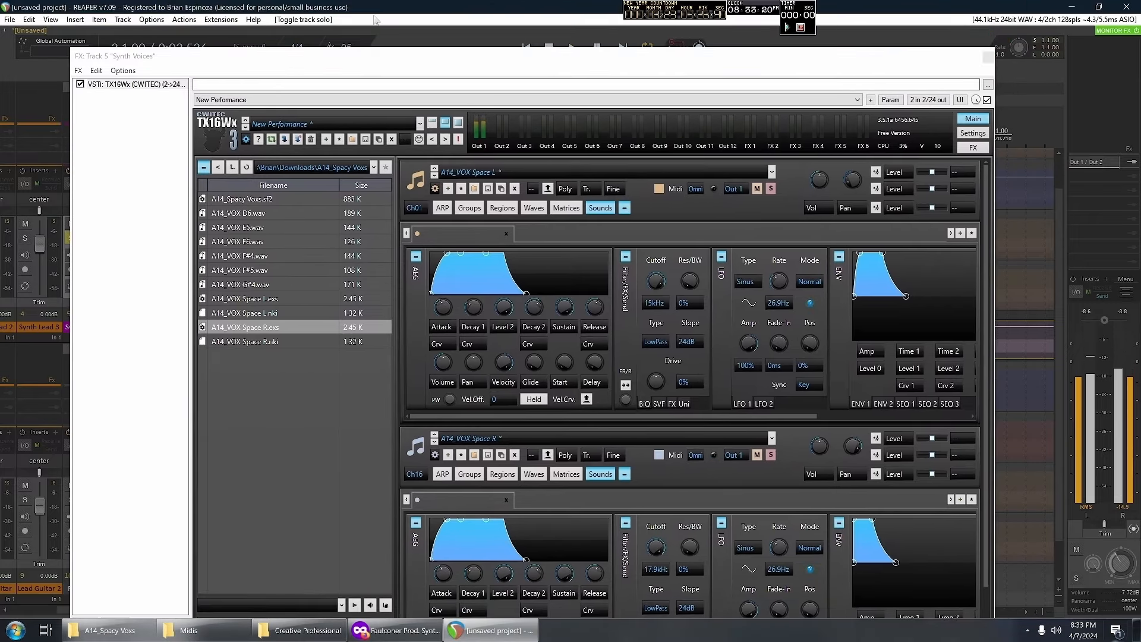
- Shorten the amplitude envelope release of the VOX Space programs, with L at 1.5 s, and play the track to check it
click(600, 207)
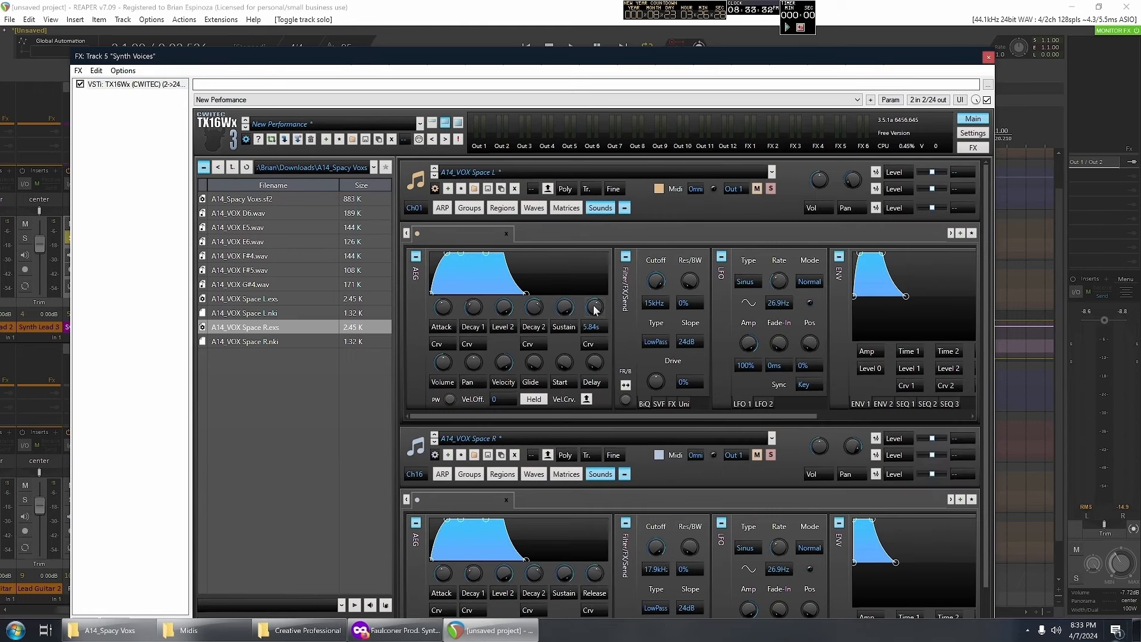
mouse_move(593, 306)
mouse_down()
mouse_move(585, 312)
mouse_move(594, 309)
mouse_up()
click(474, 5)
key(space)
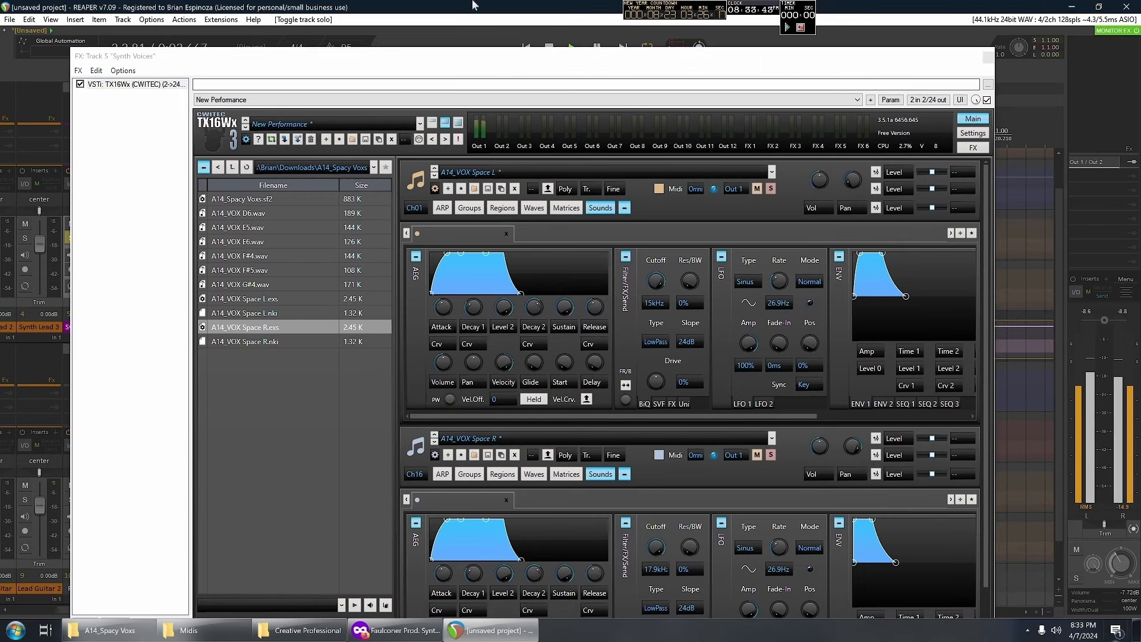
key(space)
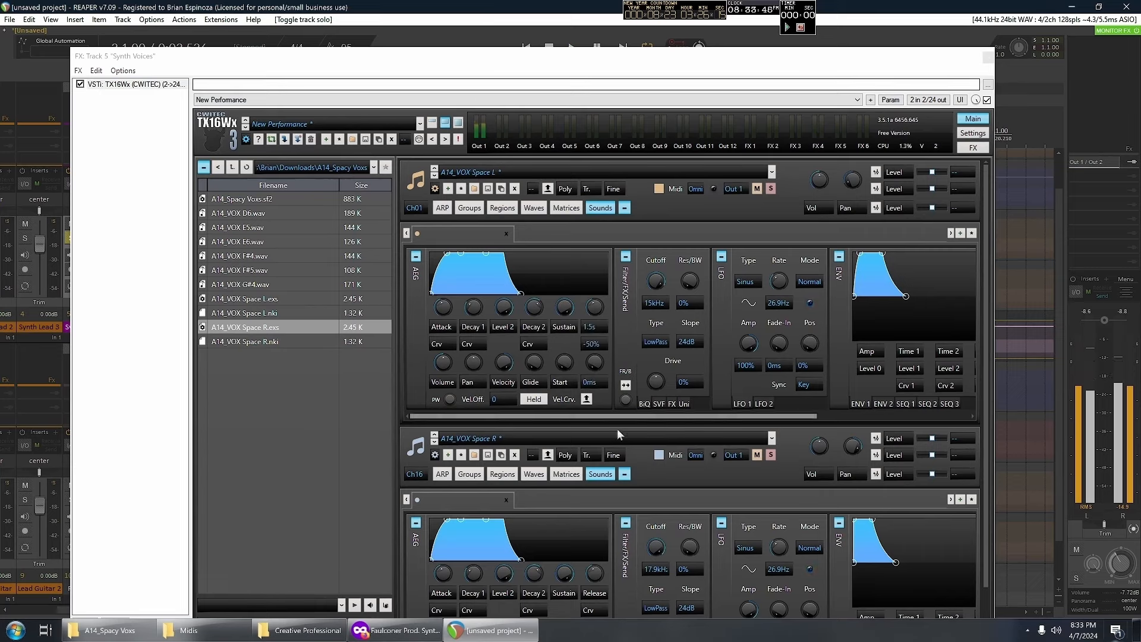
- Close both programs' sound settings, show the A14_VOX Space L regions and audition keys across the mapped range
click(601, 474)
click(602, 208)
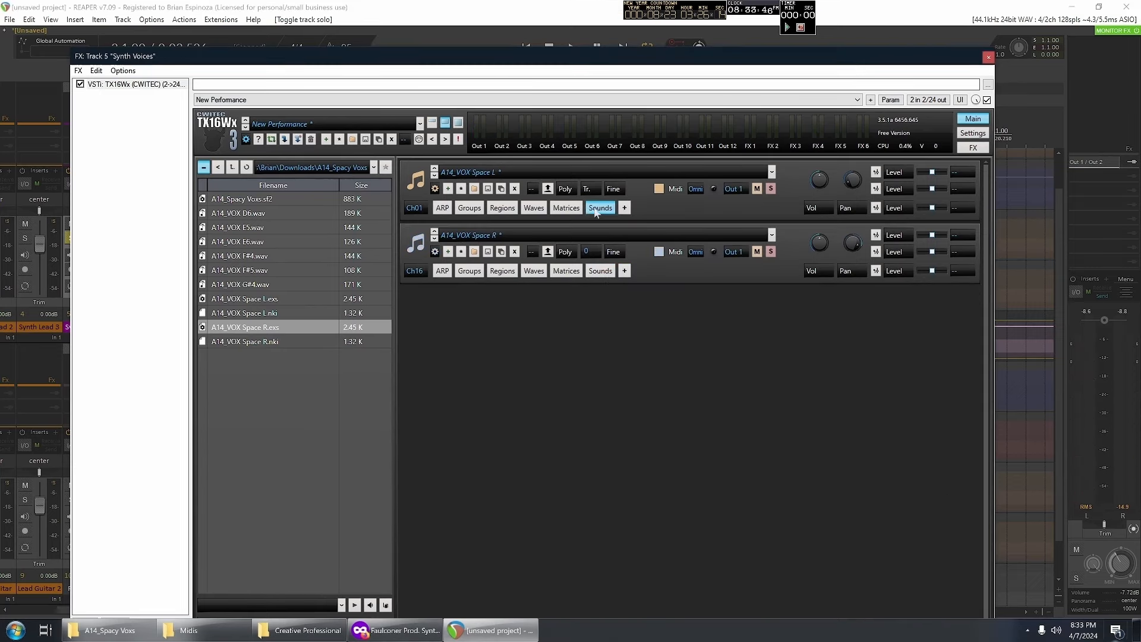
click(560, 209)
click(503, 207)
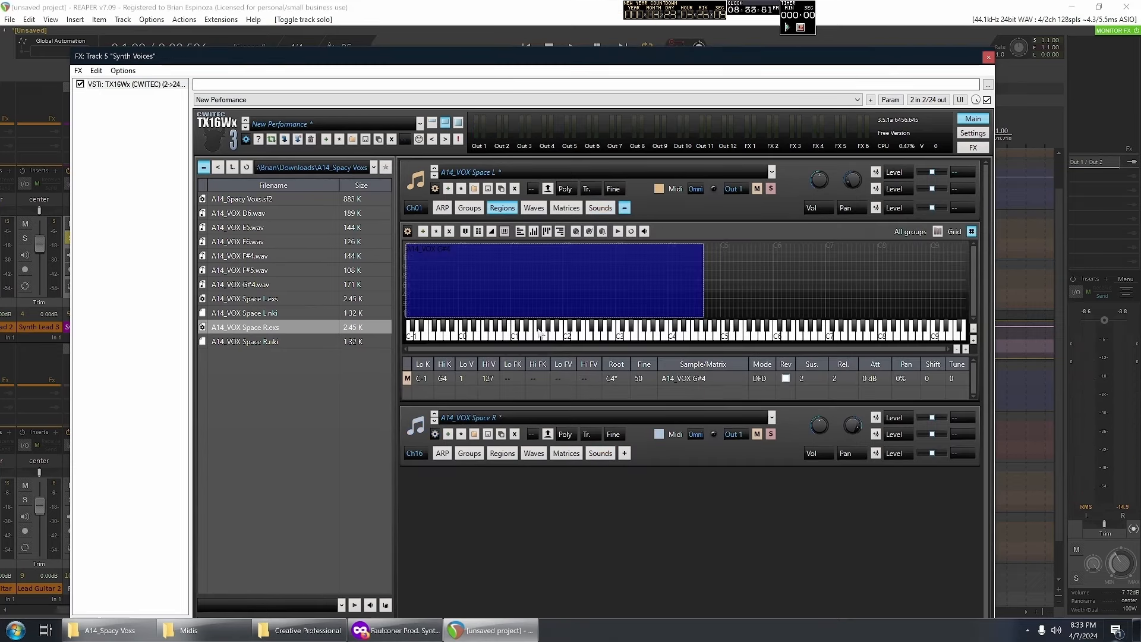
click(543, 335)
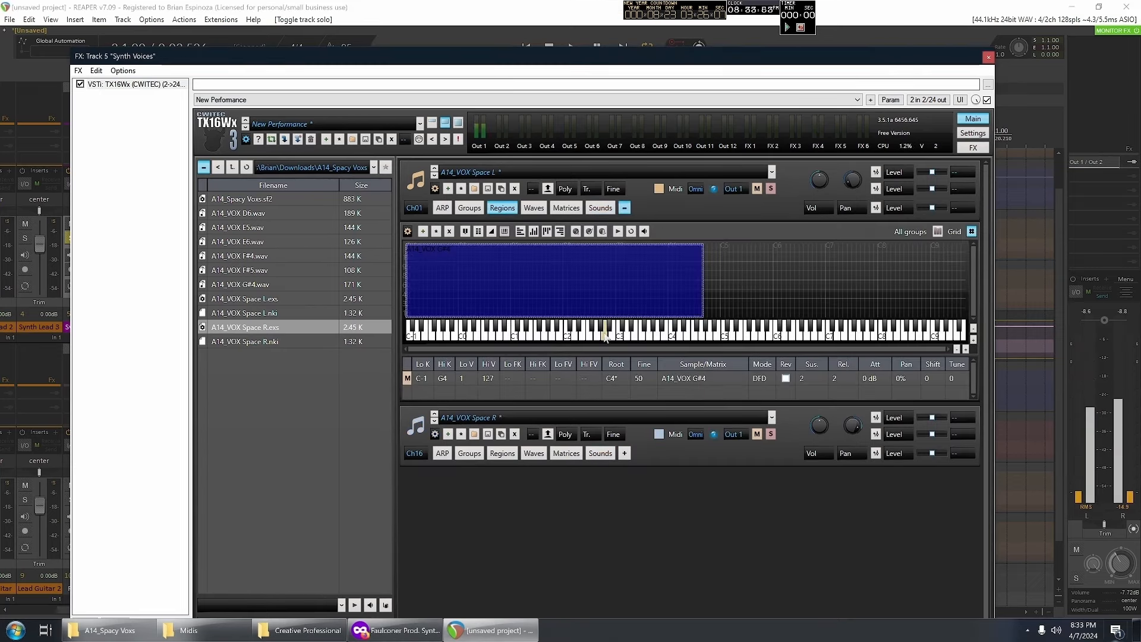
click(643, 337)
click(694, 334)
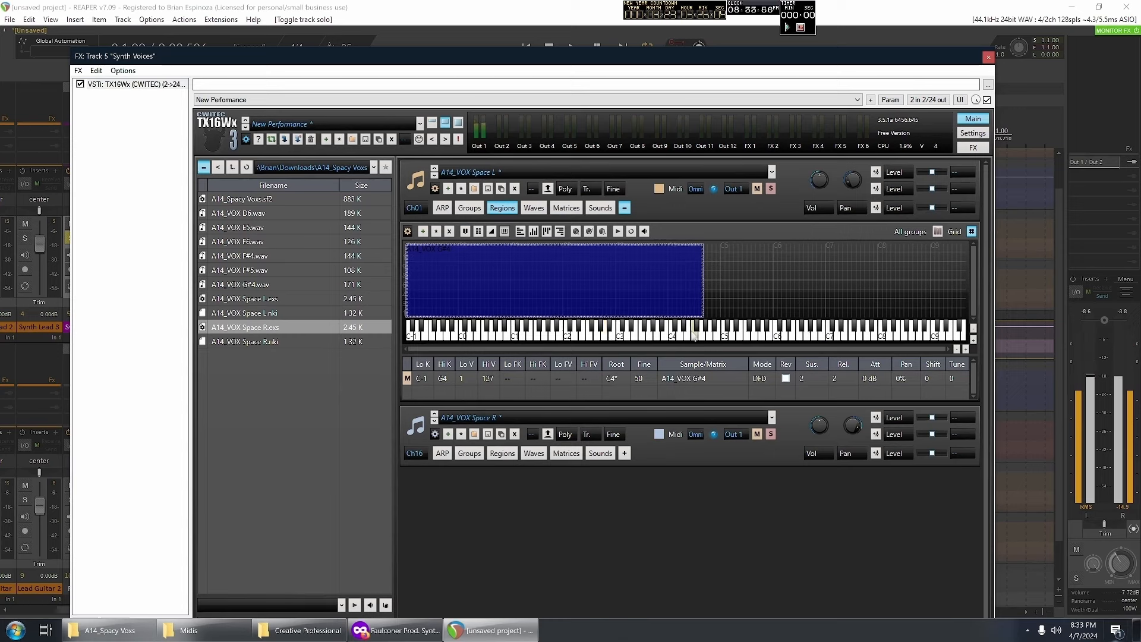
click(699, 333)
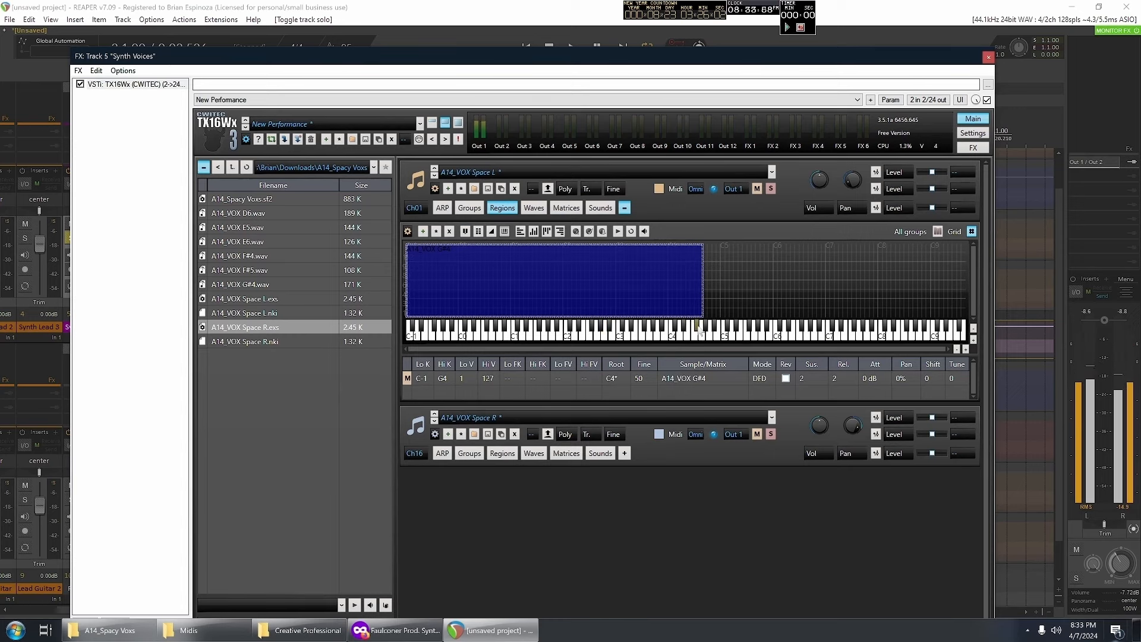
click(685, 332)
click(663, 327)
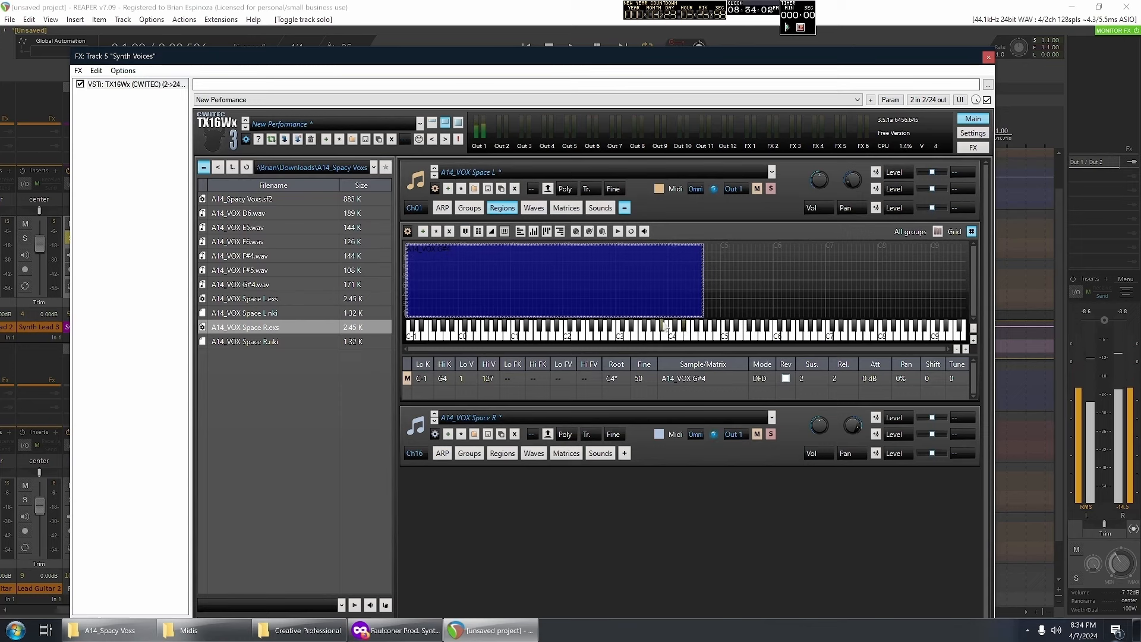
- Audition more keys inside and above the A14_VOX Space L region, close the regions view and stop playback
click(693, 332)
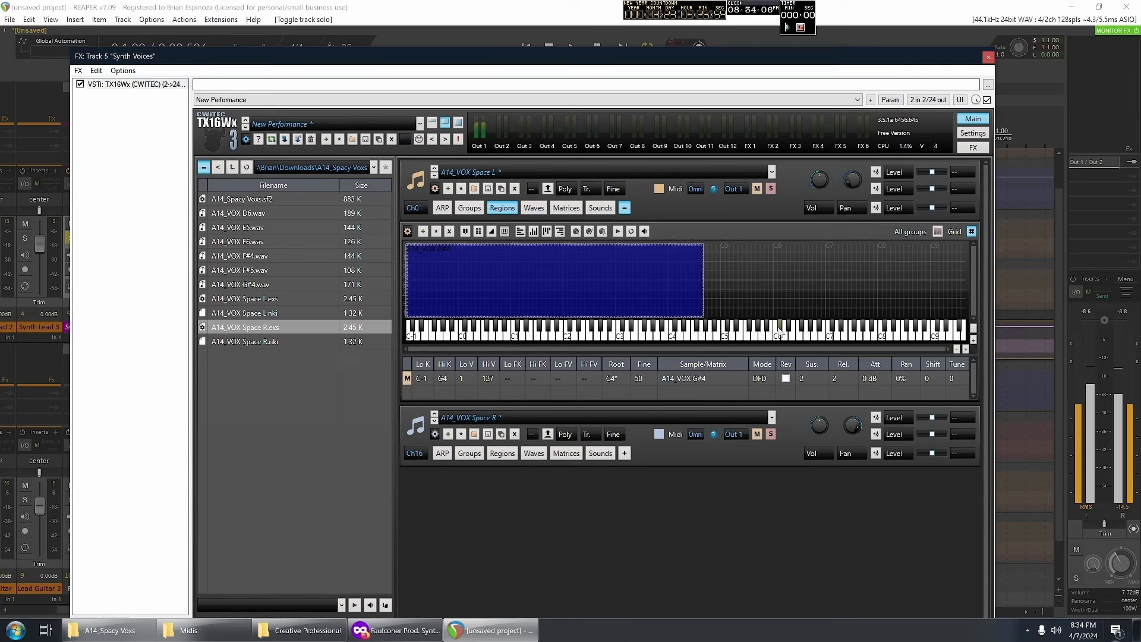
click(829, 336)
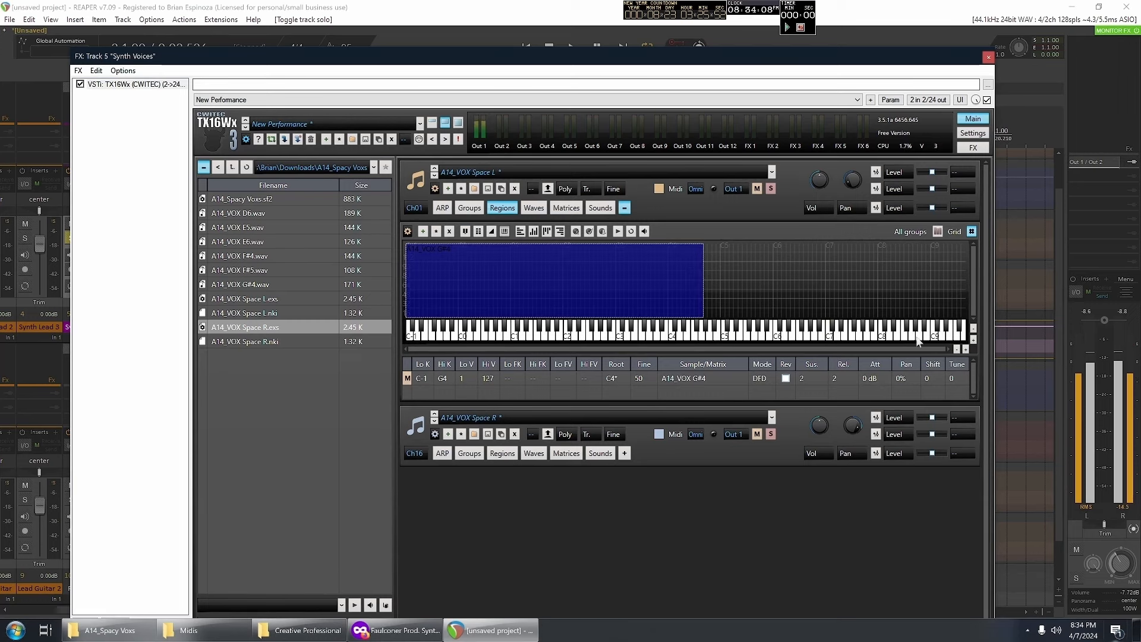
click(882, 337)
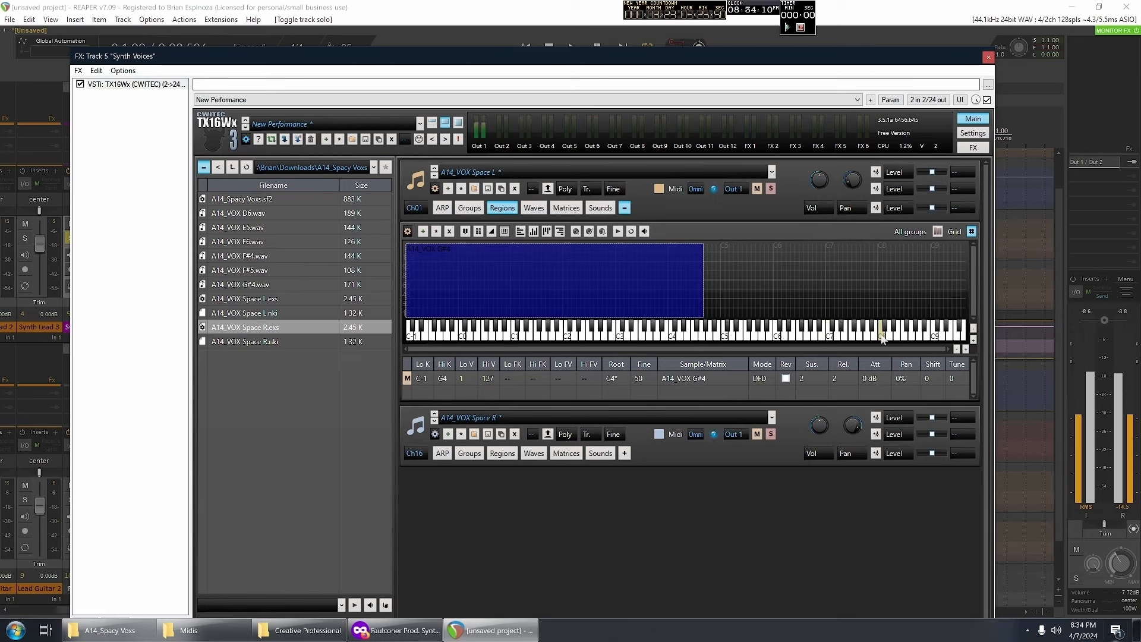
click(716, 337)
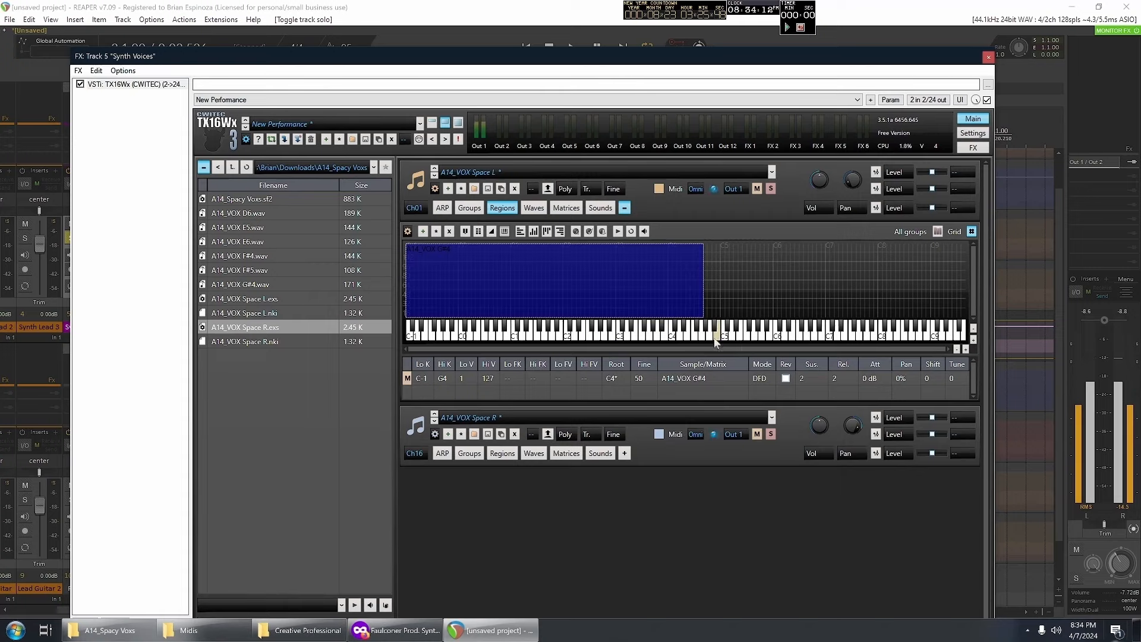
click(502, 208)
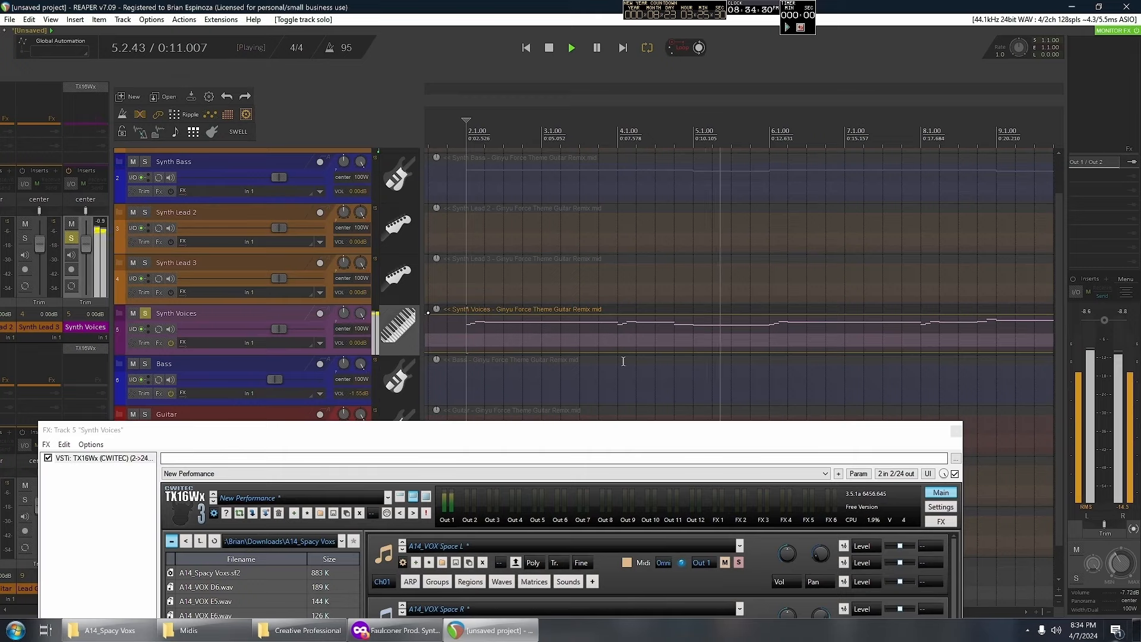
key(space)
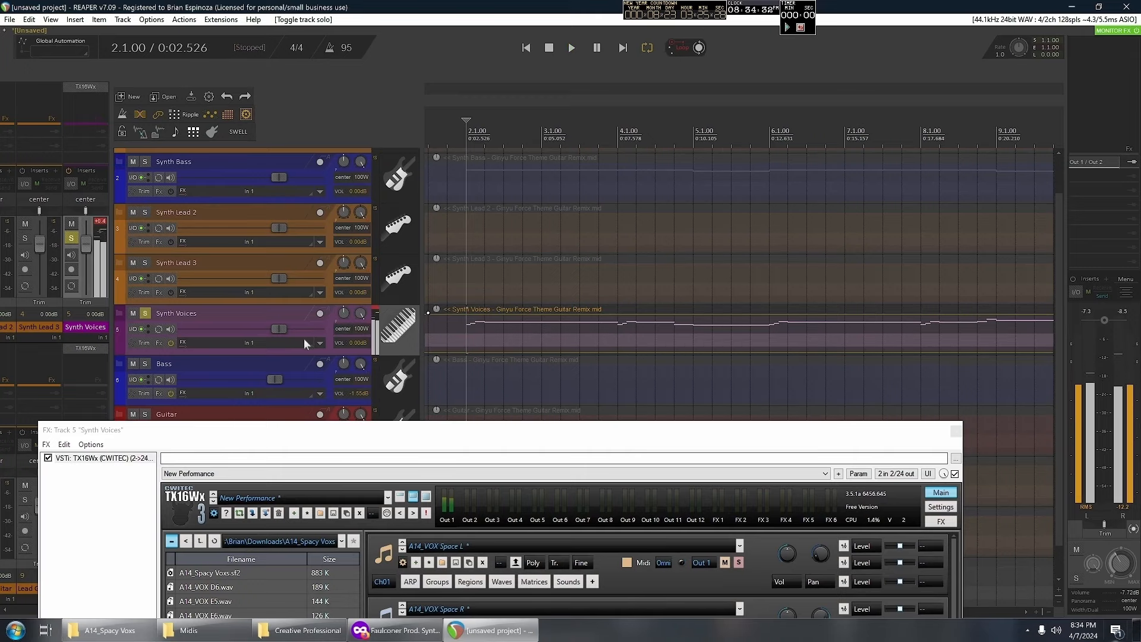
- Try to load A14_VOX Space L.nki from the A14_Spacy Voxs folder into a Kontakt 7 instance on the Synth Voices track
text(tak)
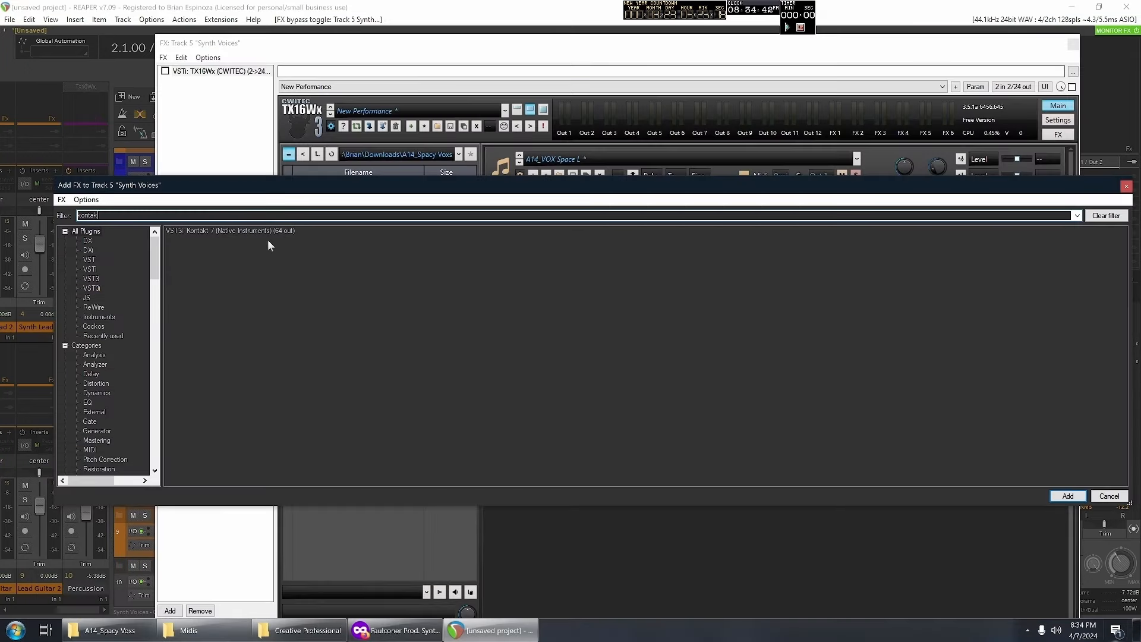
key(Return)
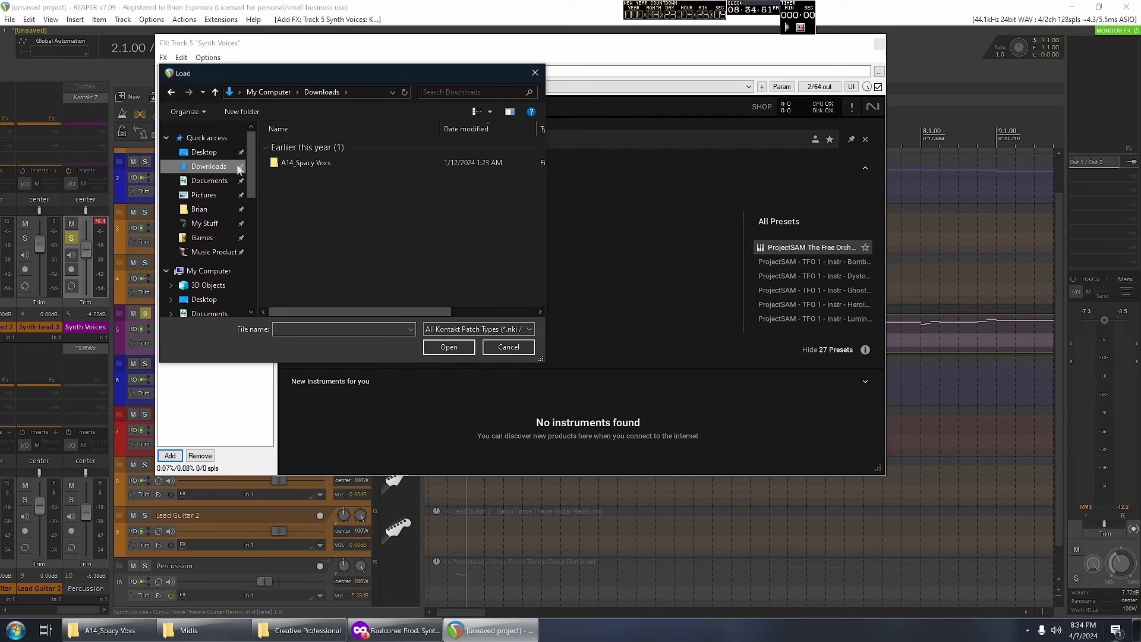
double_click(304, 162)
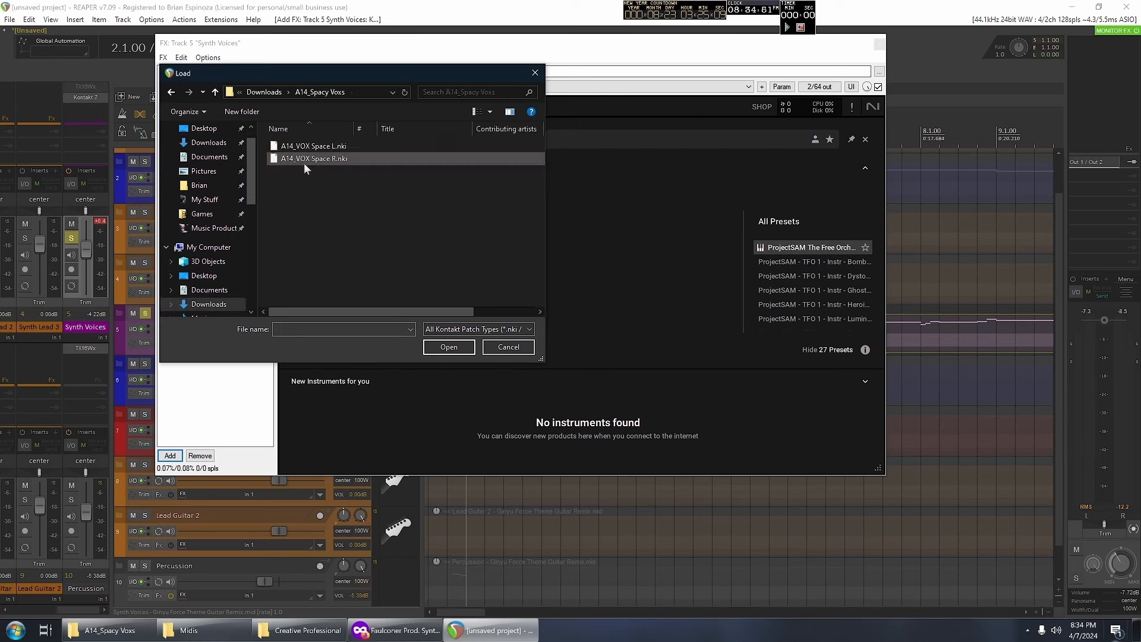
double_click(329, 144)
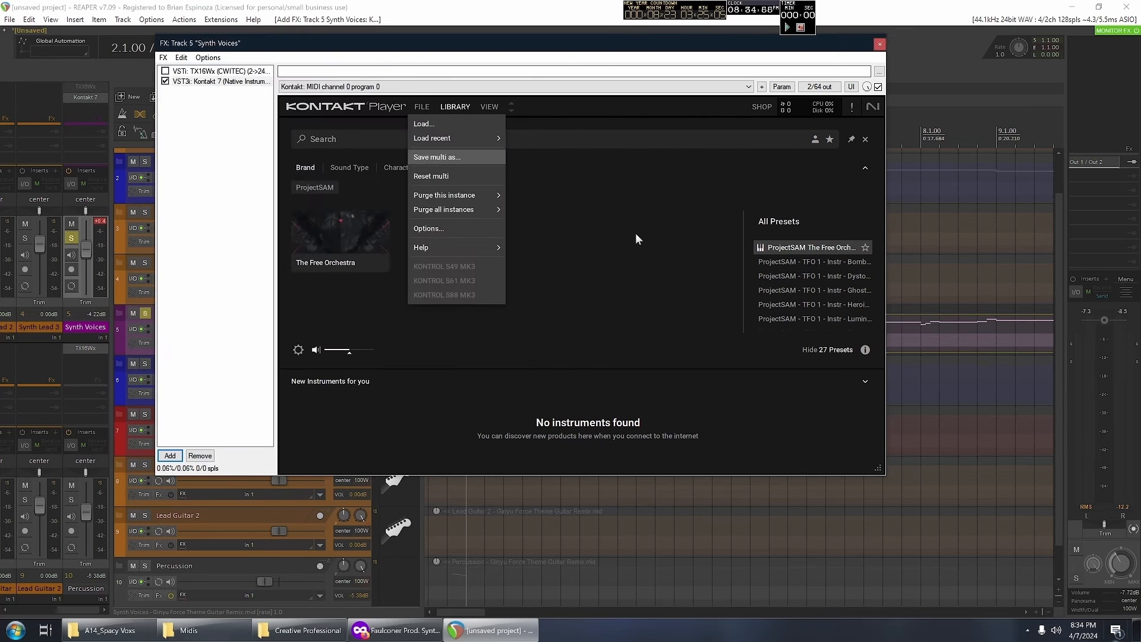
key(Up)
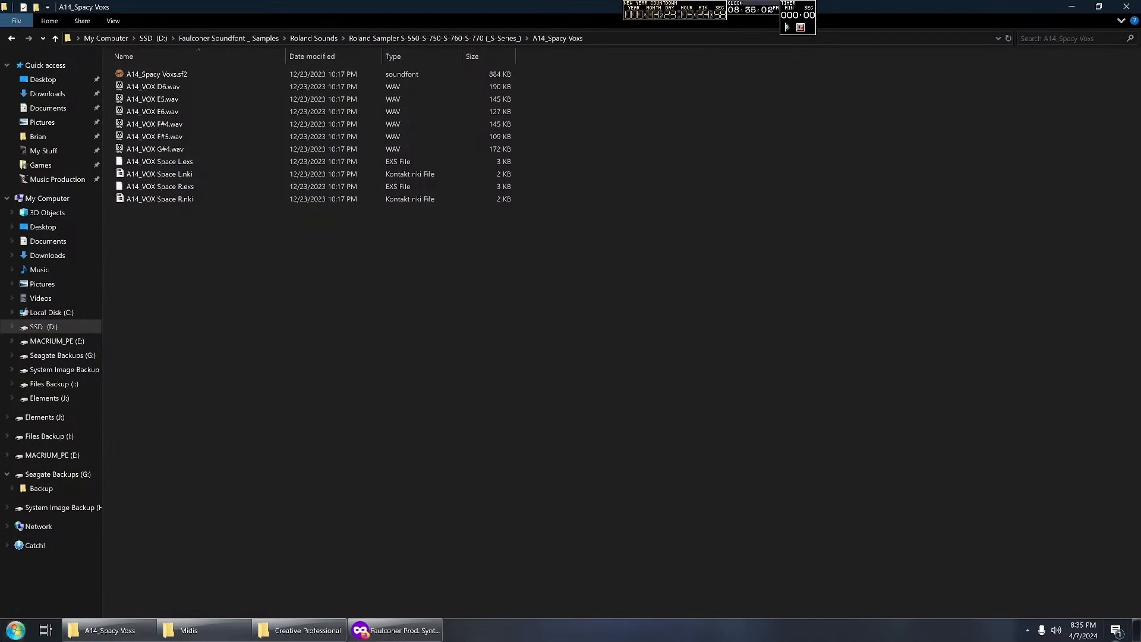
- Restart REAPER, load A14_VOX Space L.nki into Kontakt 7 on the Synth Voices track and audition several keys
click(16, 630)
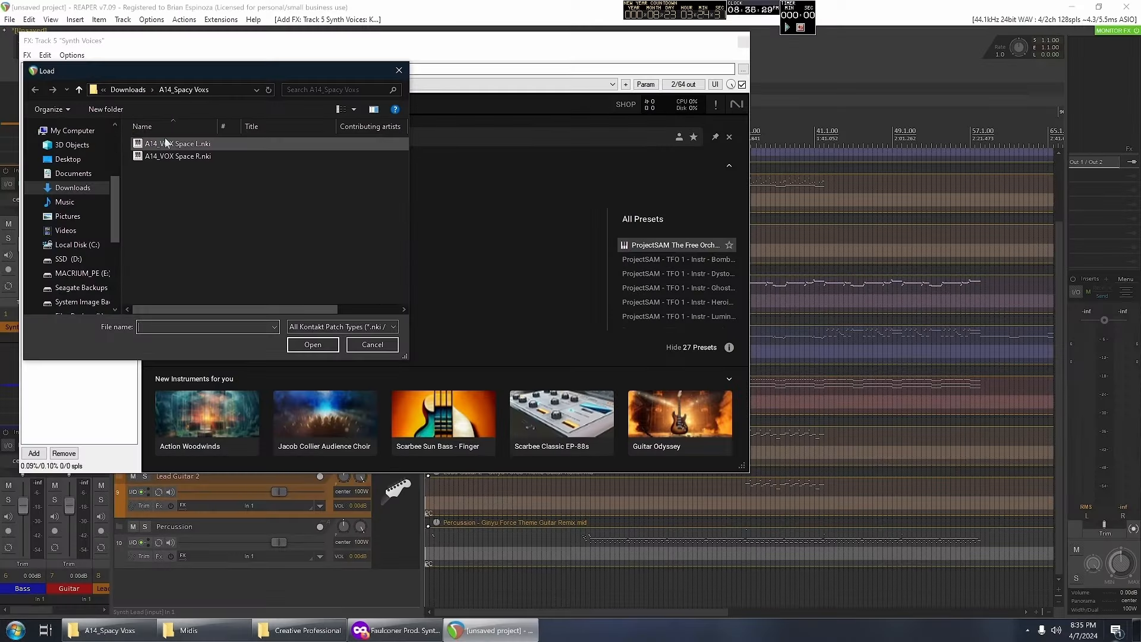
double_click(164, 137)
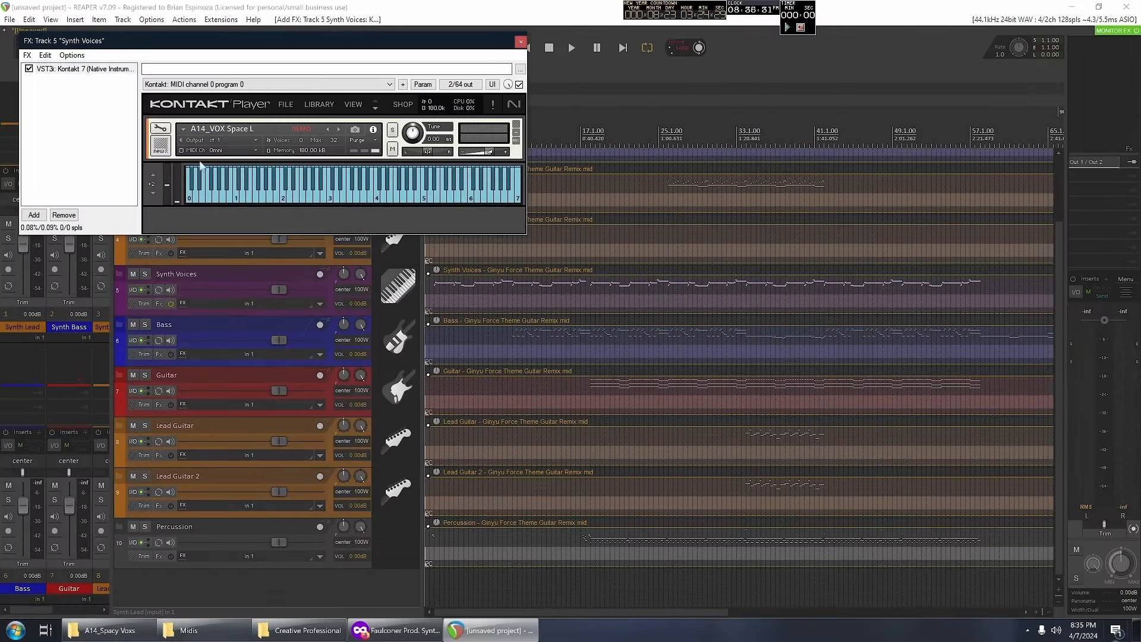
click(285, 195)
click(345, 197)
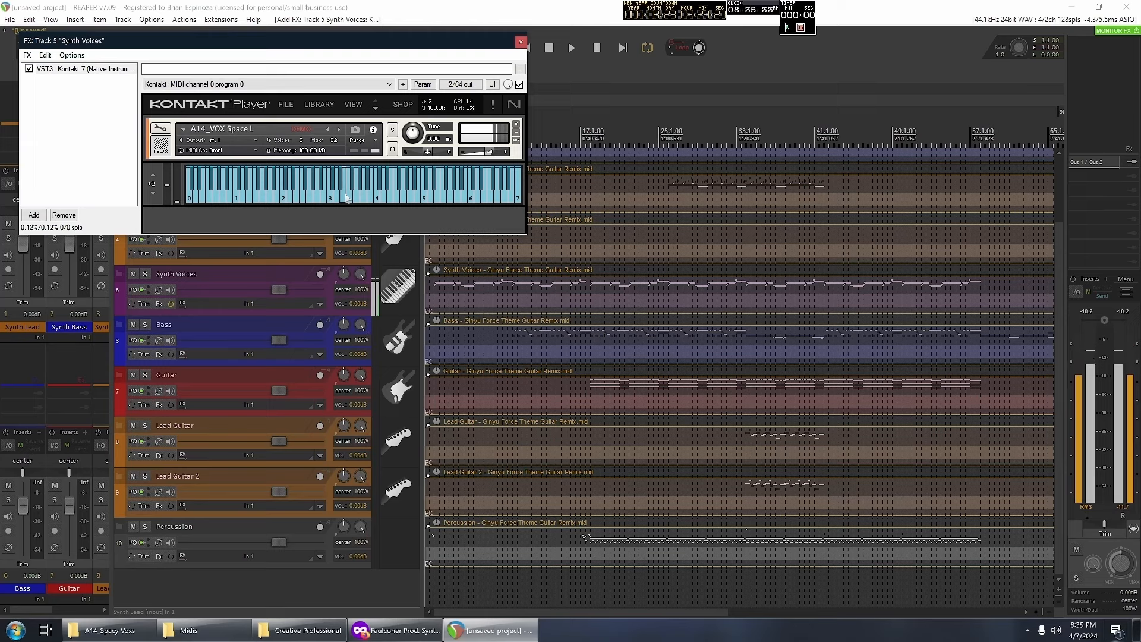
click(398, 196)
click(438, 199)
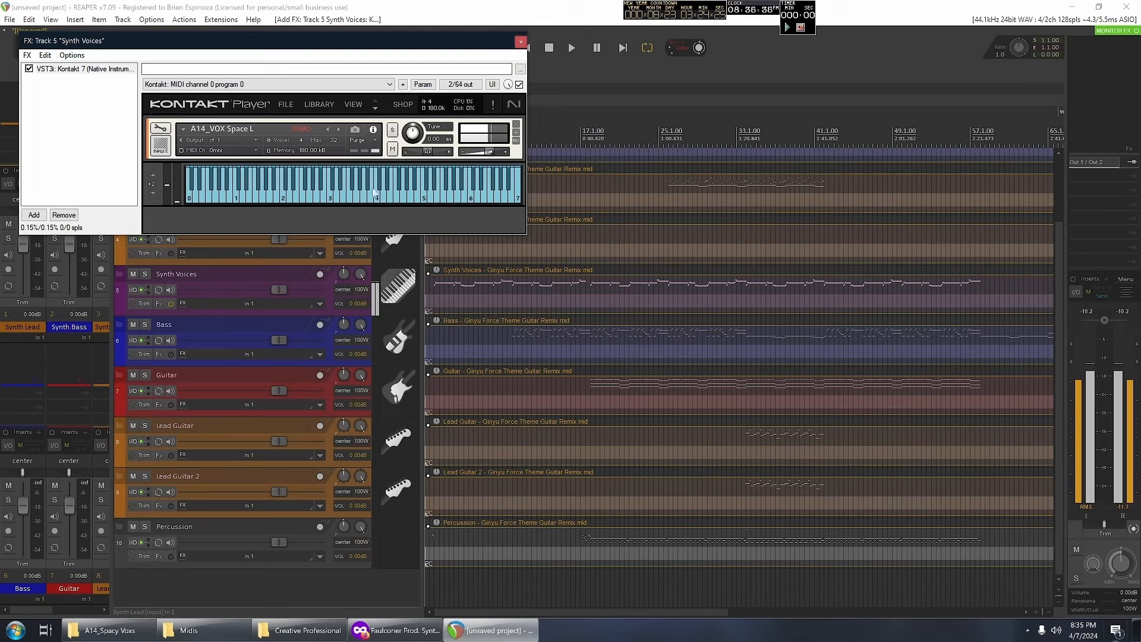
- Open the A14_VOX Space L instrument for editing and remove the LP2 filter from its group insert effects
click(160, 129)
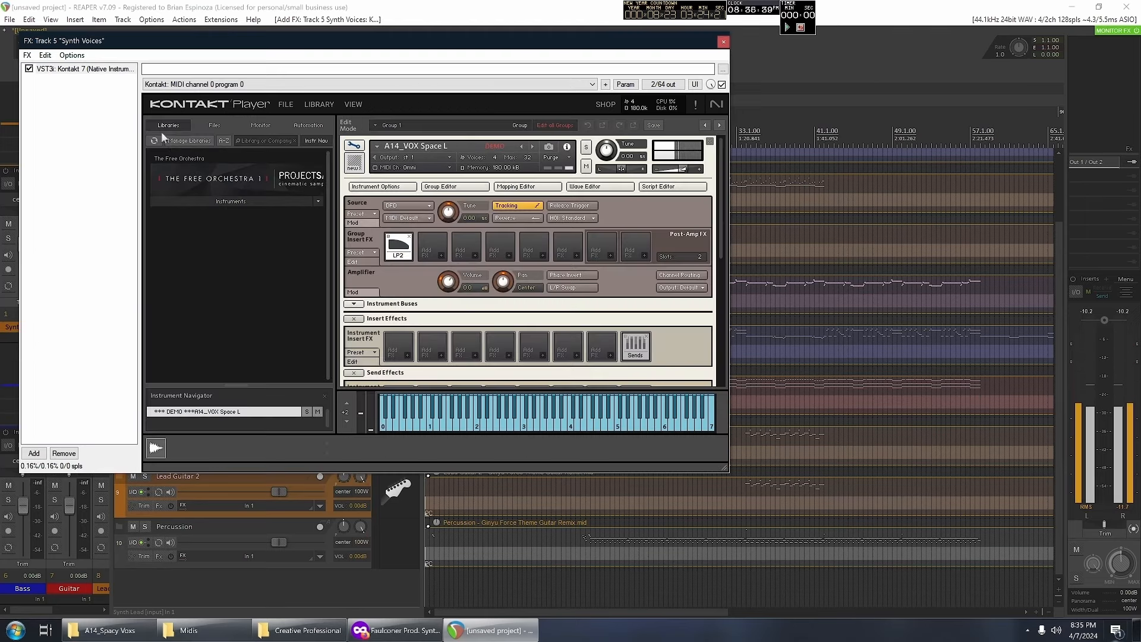
scroll(369, 276, down, 3)
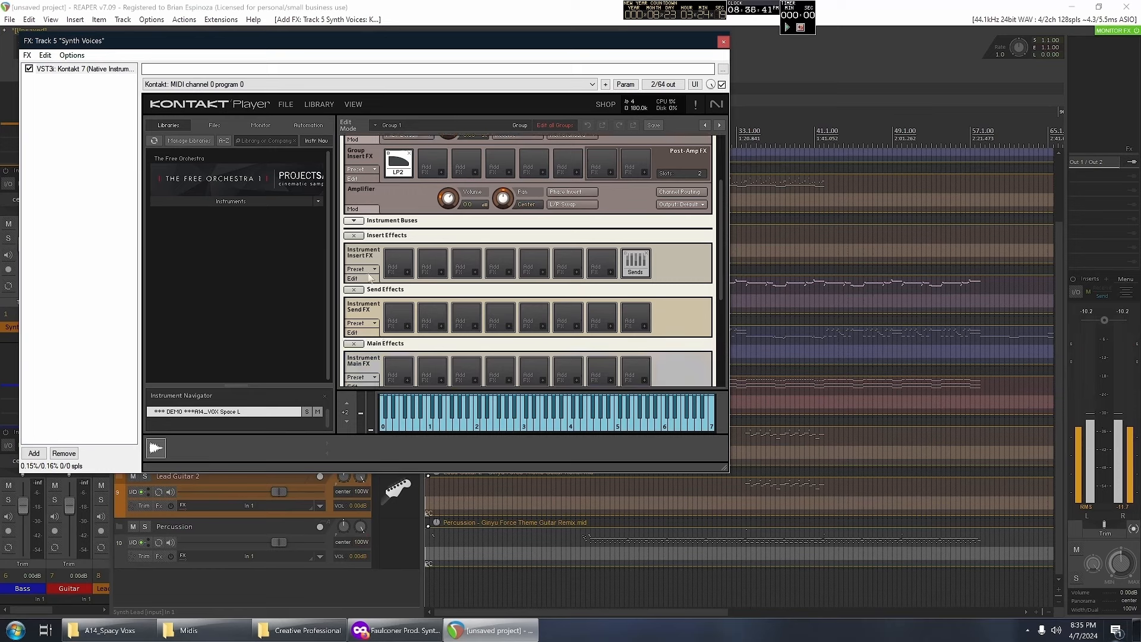
scroll(370, 277, down, 5)
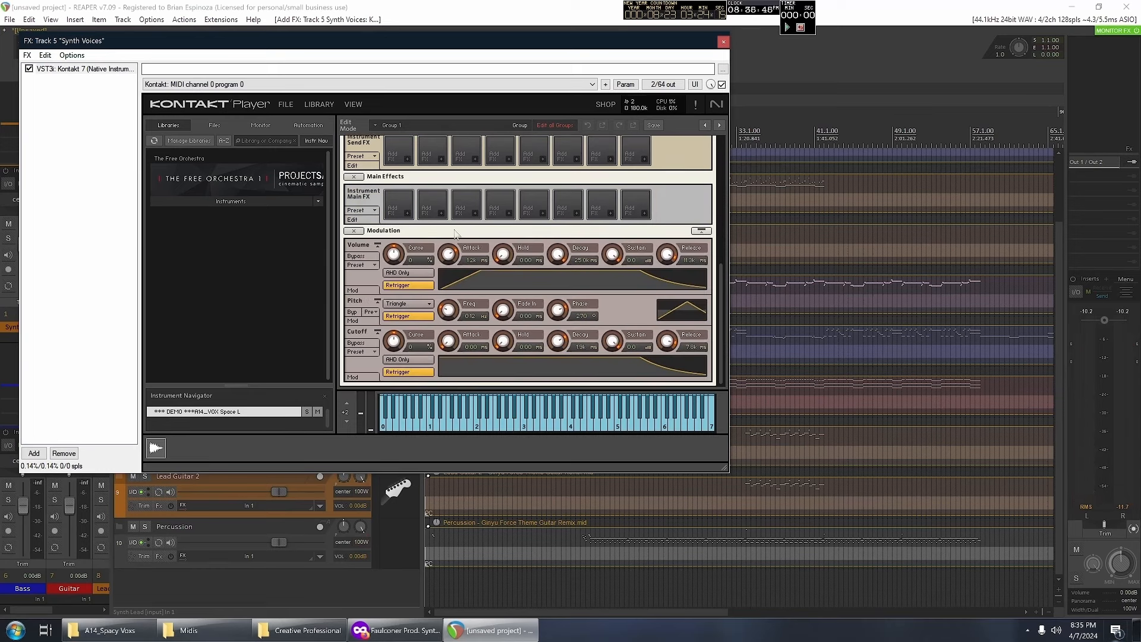
scroll(455, 233, up, 8)
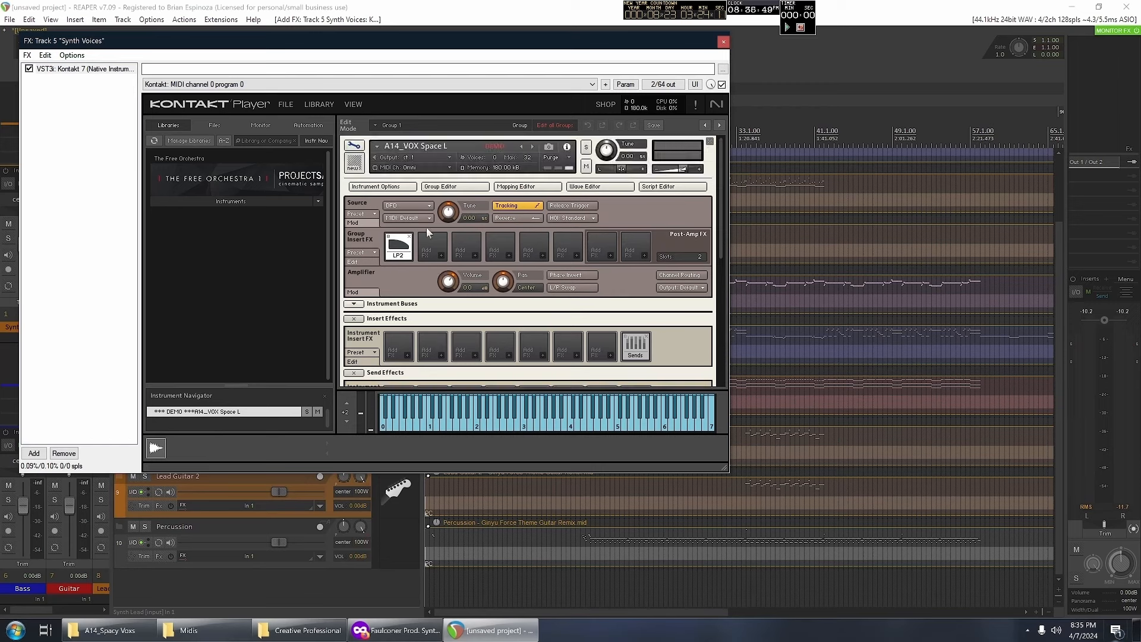
click(409, 236)
scroll(410, 237, down, 1)
scroll(411, 234, up, 1)
scroll(416, 241, down, 2)
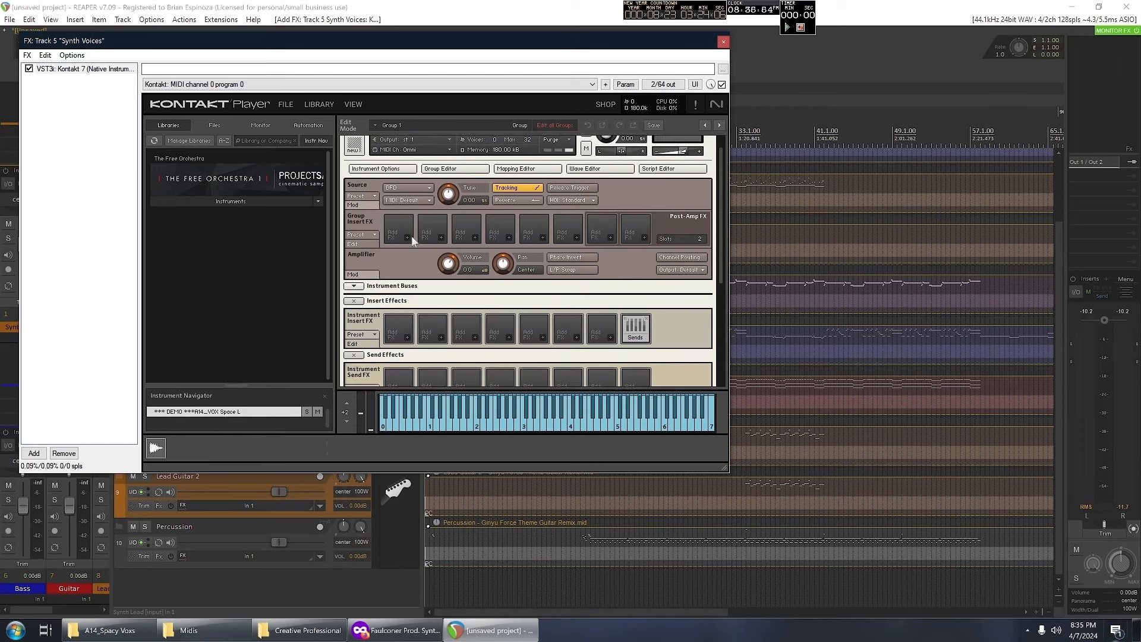
- Shorten the volume envelope's release to about 4.8k ms and audition keys to check it
scroll(418, 245, down, 2)
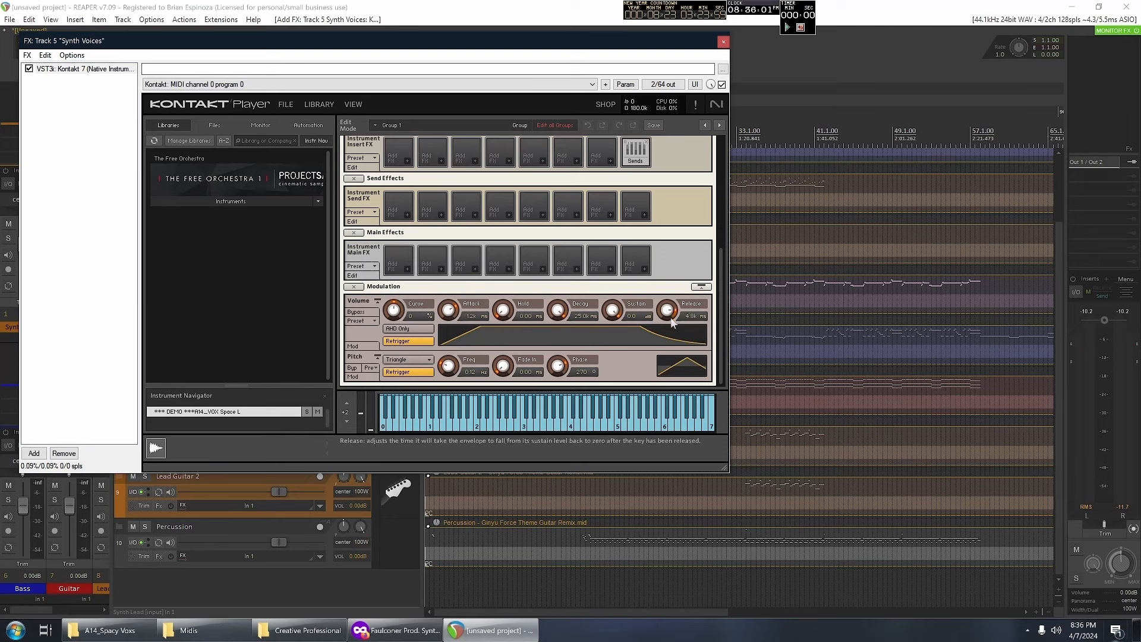
click(563, 421)
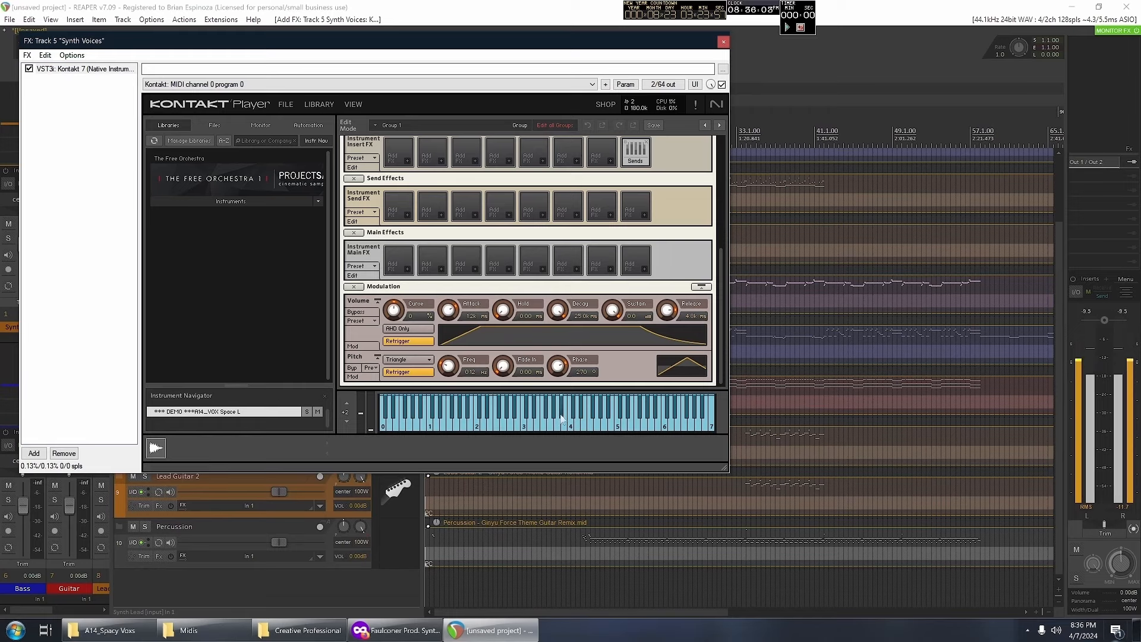
click(579, 422)
click(589, 422)
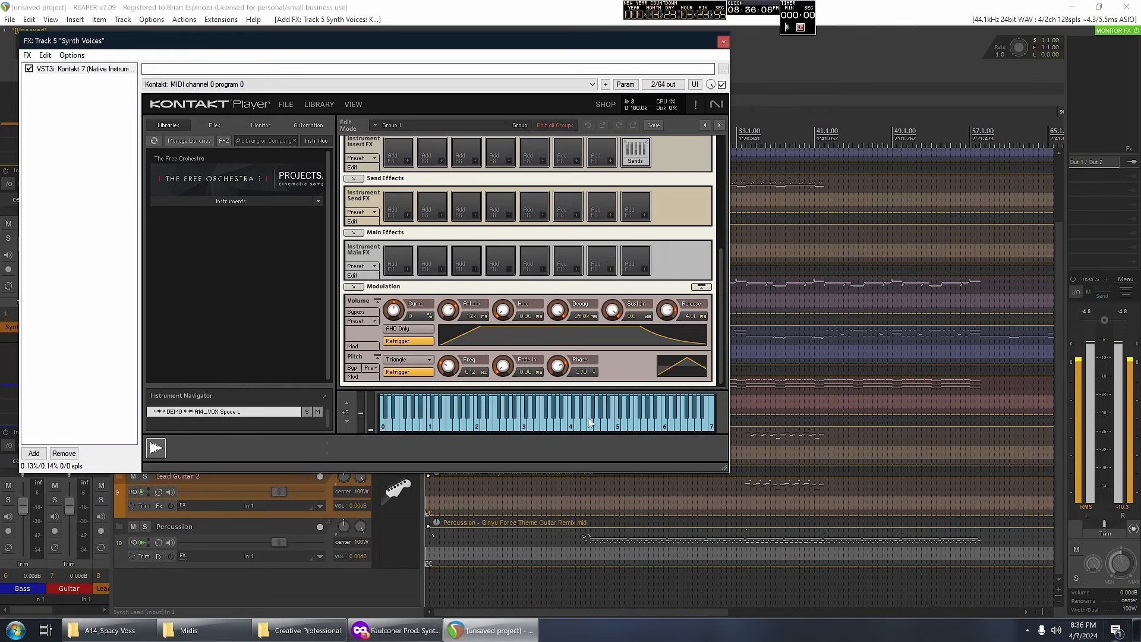
click(617, 423)
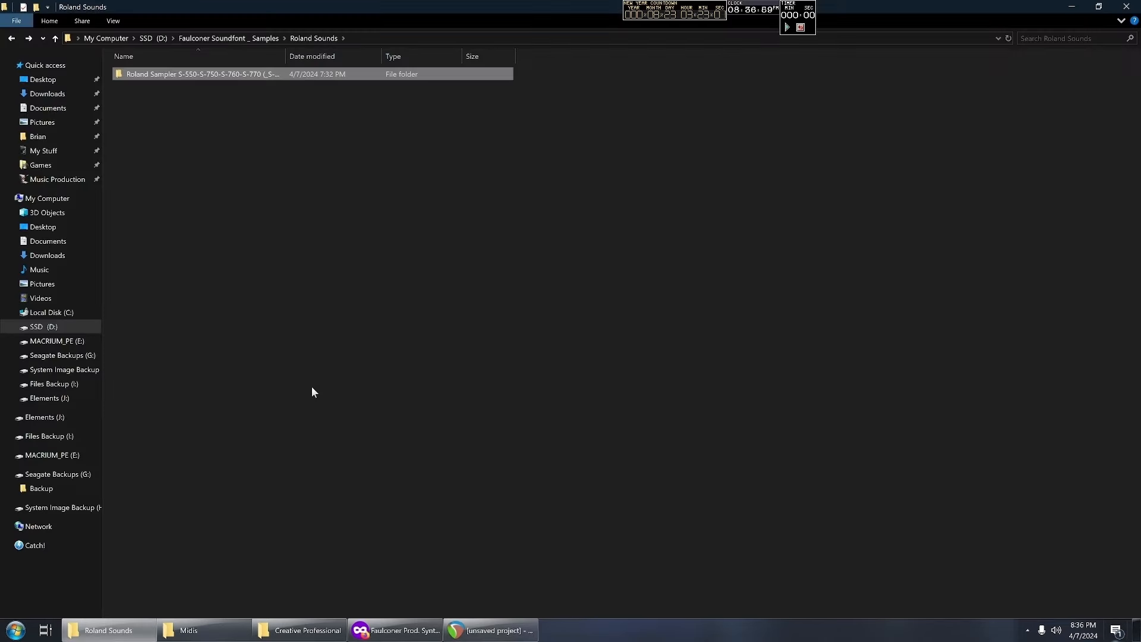
- In File Explorer, open QS6 Samples.zip under Alesis Sounds, QuadraSynth 6-7-8-R, and enter its Electroluv Samples (Un-Normalized) folder
key(alt+Up)
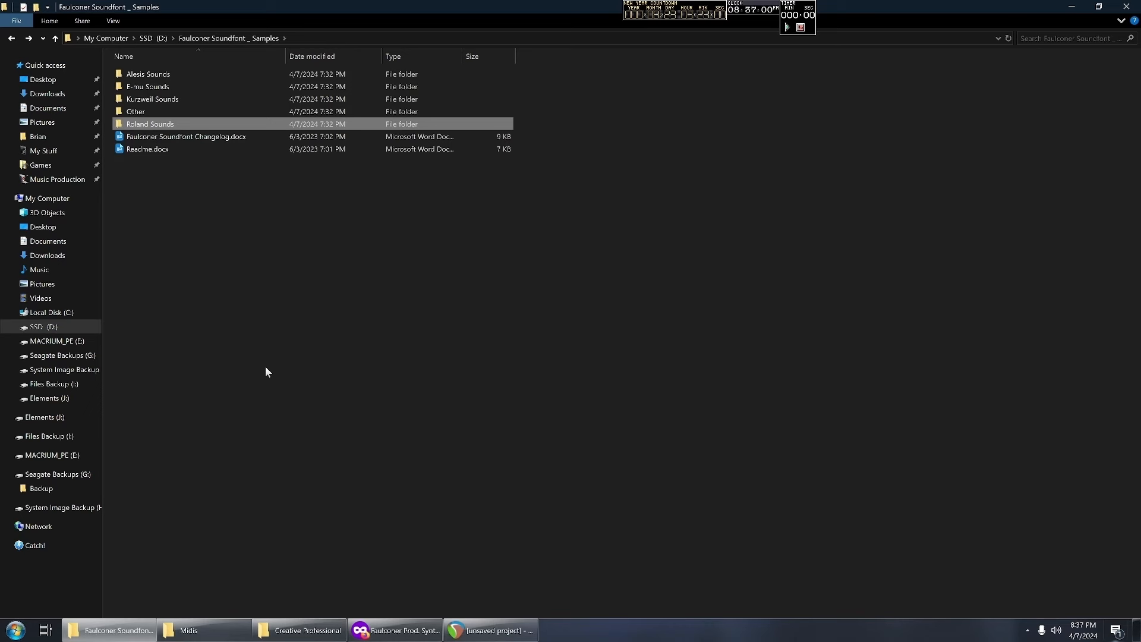
double_click(156, 109)
key(alt+Up)
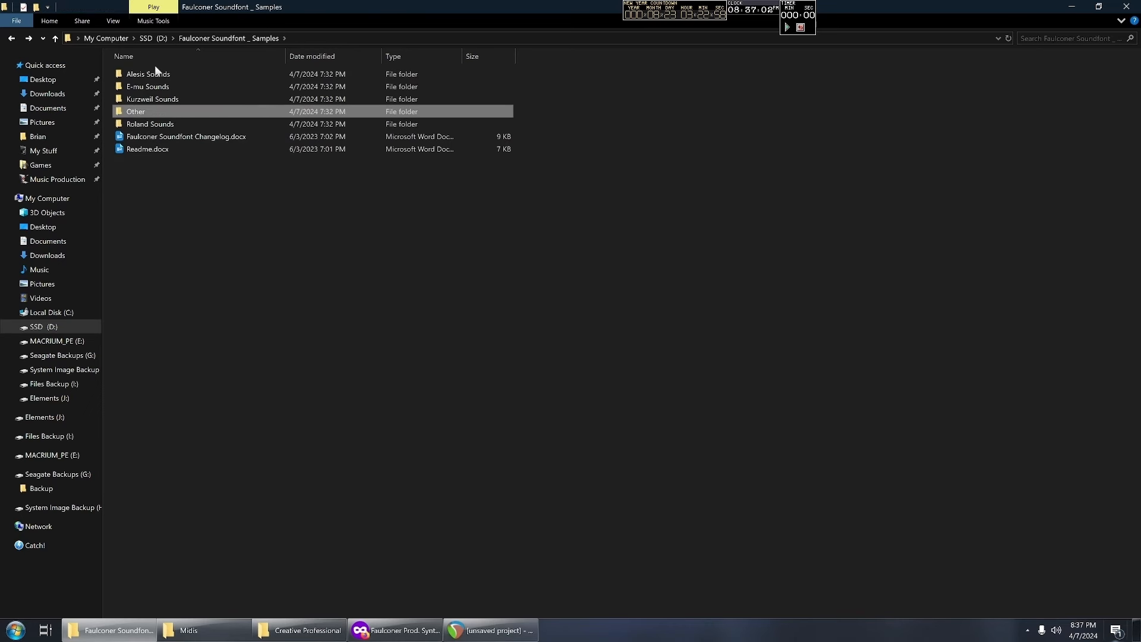
double_click(148, 73)
double_click(147, 72)
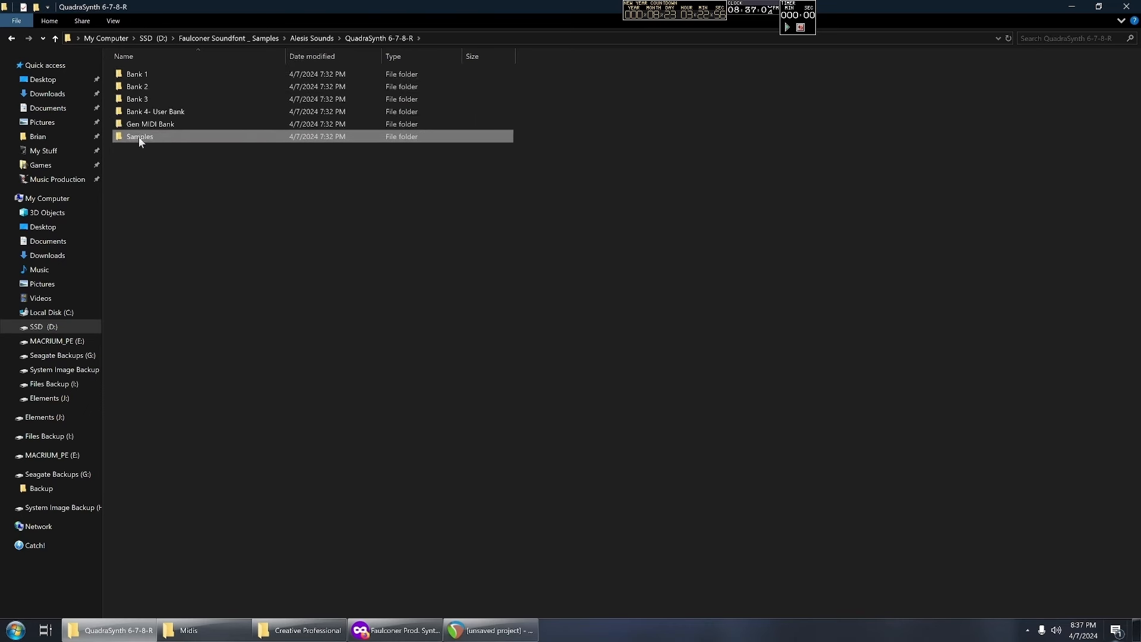
double_click(138, 137)
double_click(195, 78)
click(343, 351)
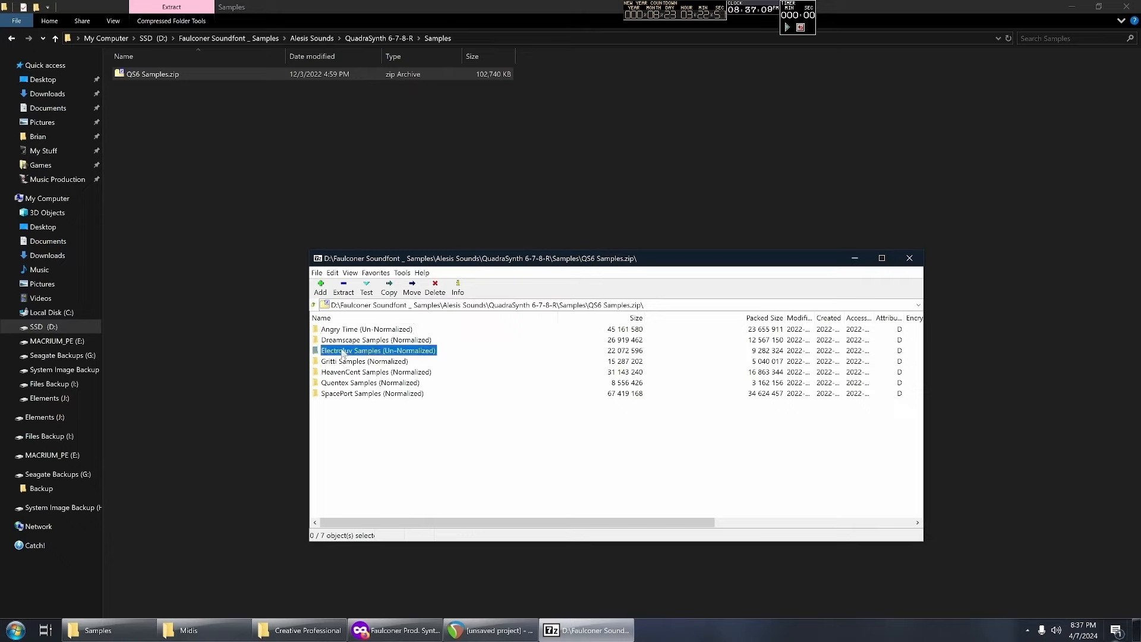
double_click(343, 352)
- Try out the Electroluv C1 (Drum loop) sample on a new track below Percussion, removing the track after playback
drag(347, 330, 541, 561)
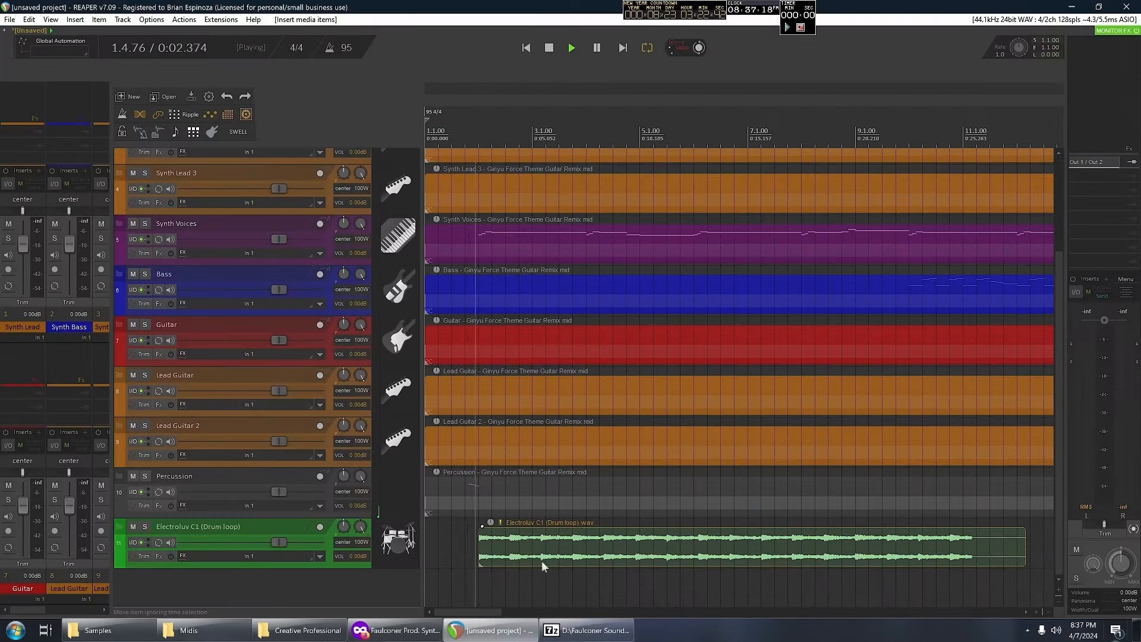
scroll(556, 559, down, 2)
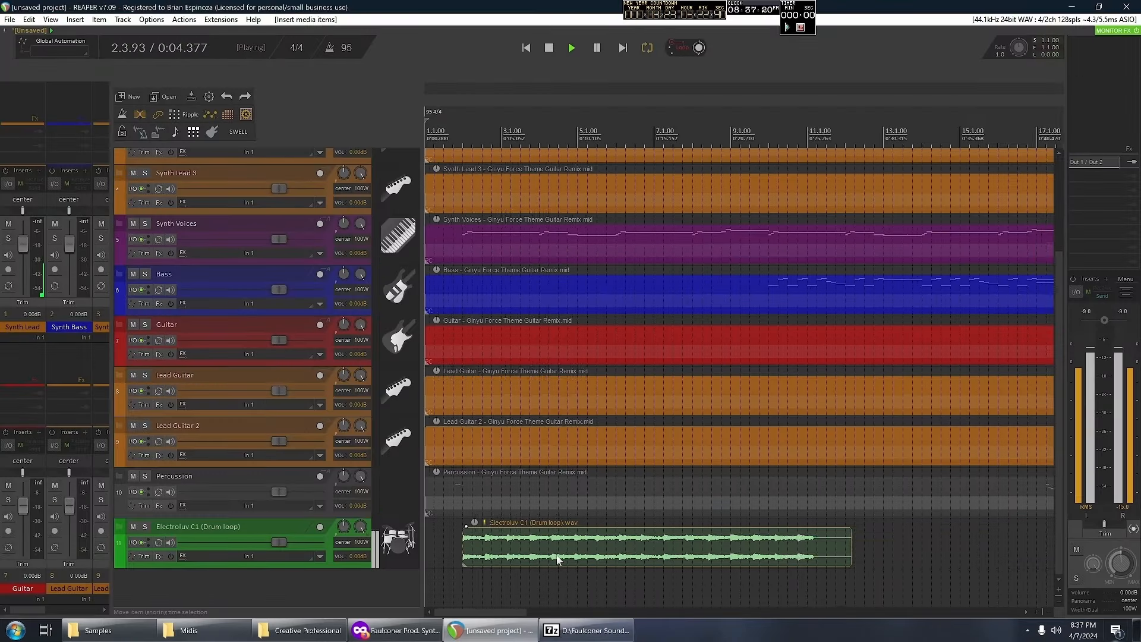
scroll(557, 559, down, 2)
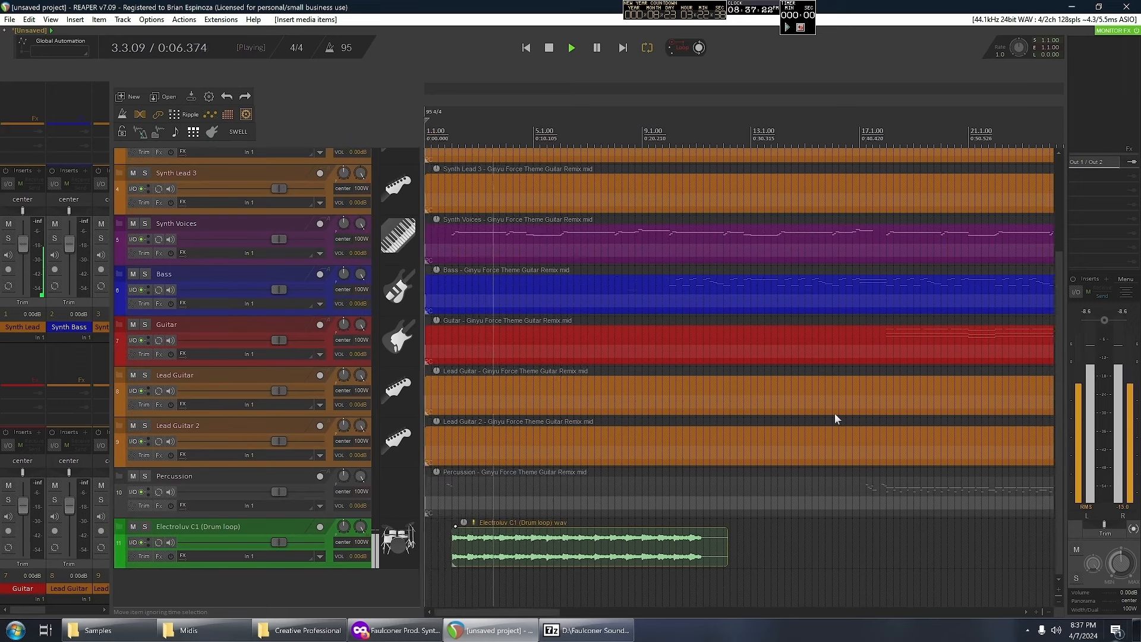
key(space)
right_click(383, 410)
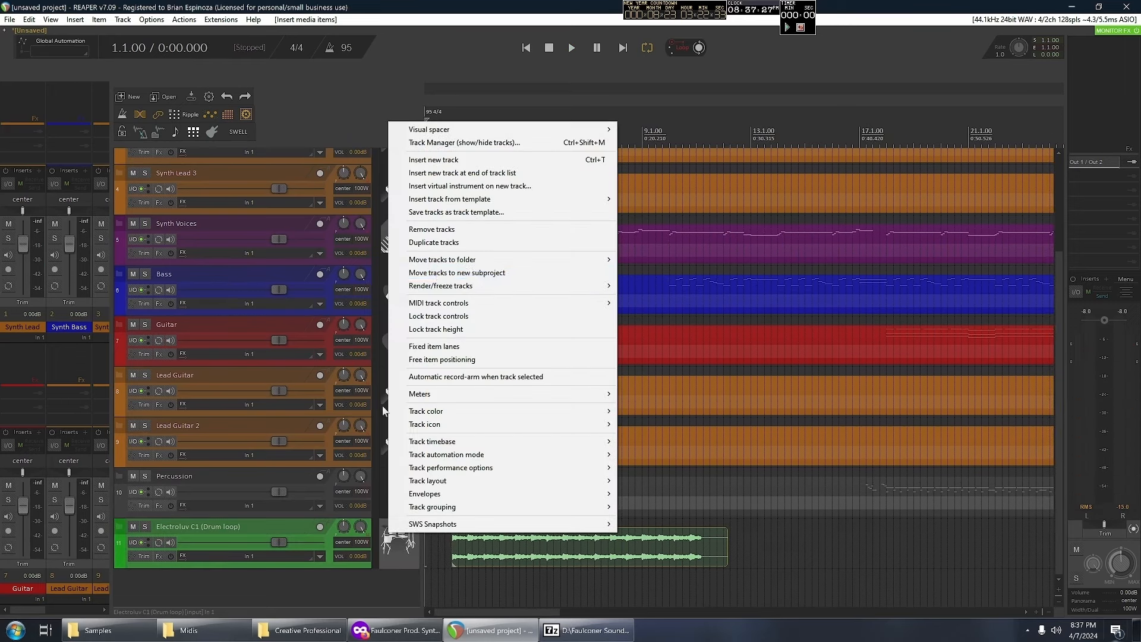
click(432, 229)
- Add an empty track below Percussion with ReaSamplOmatic5000 on it, and switch to File Explorer's Samples folder
double_click(217, 555)
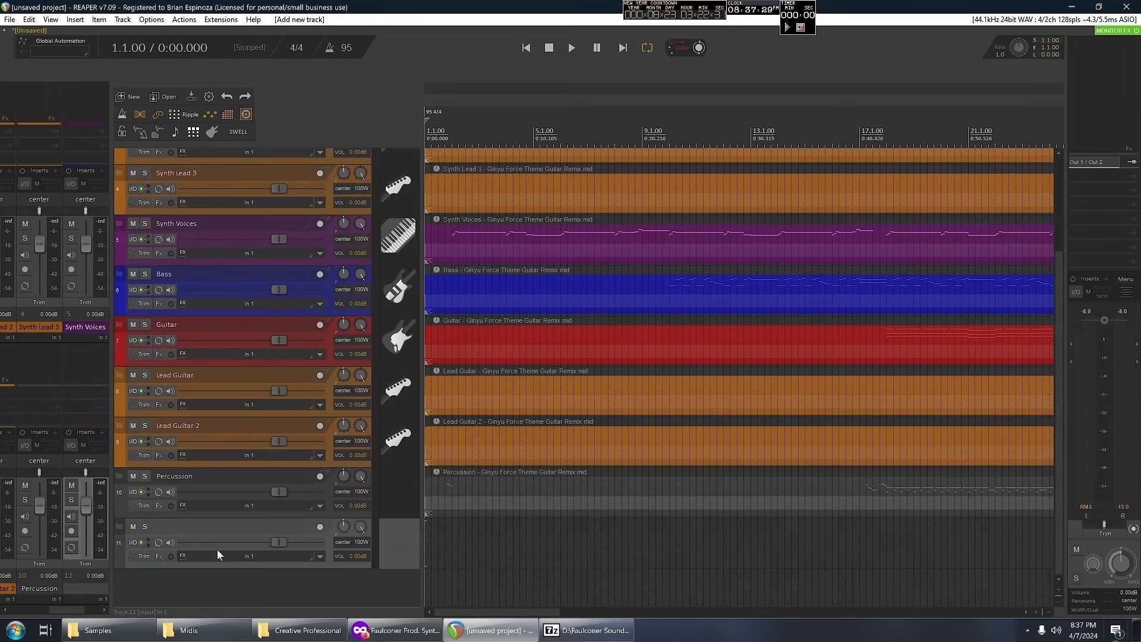
click(156, 562)
text(500)
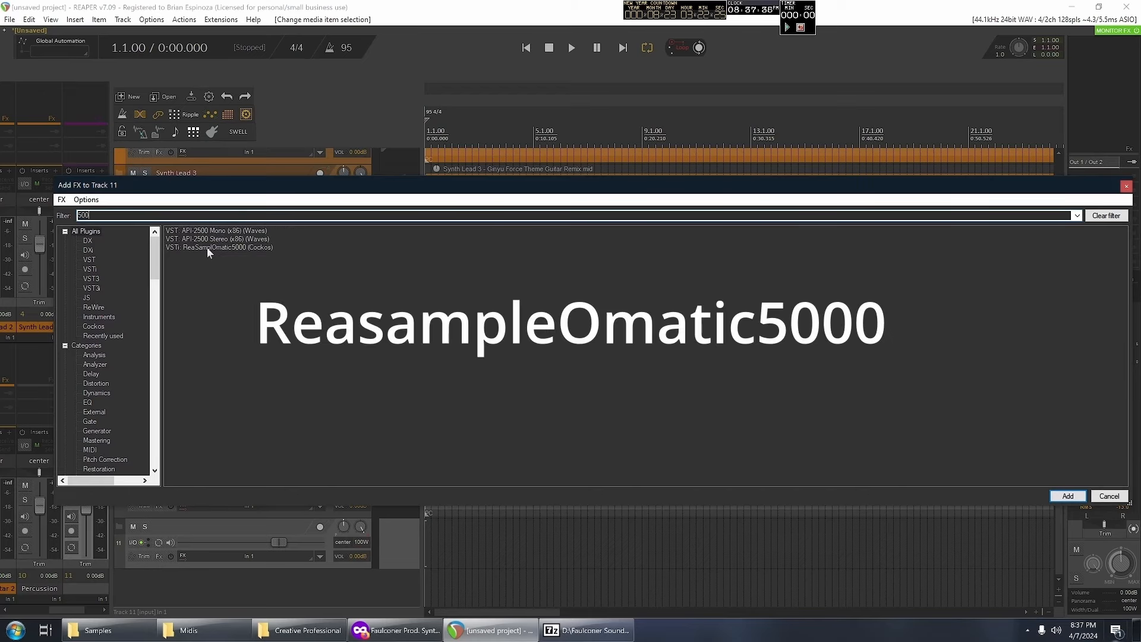
double_click(207, 248)
click(221, 637)
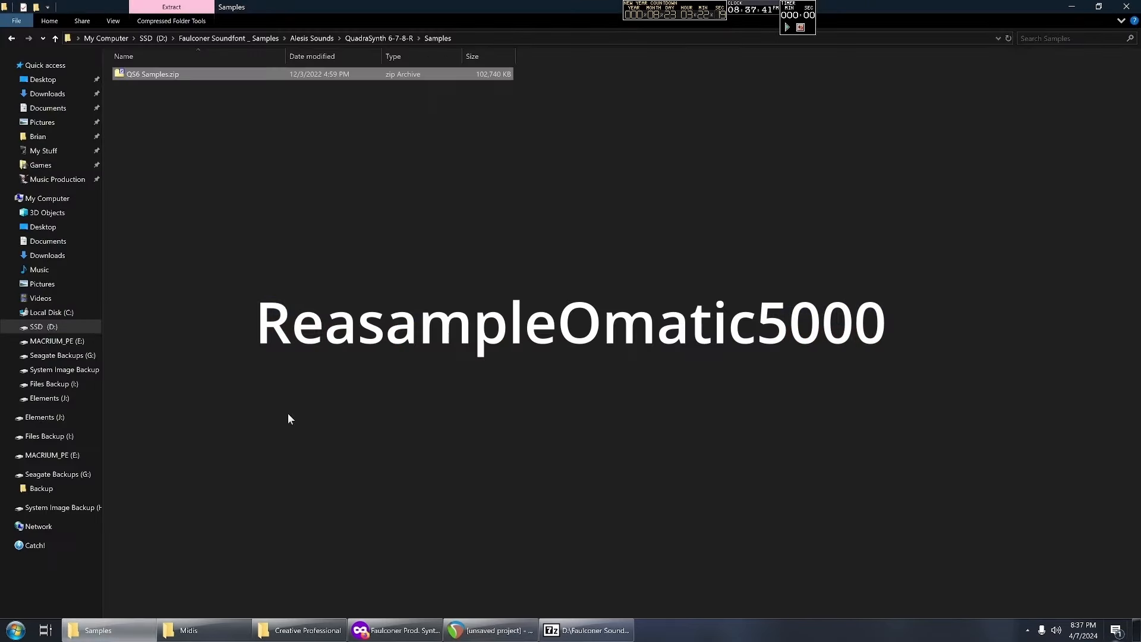
- Load SpacePort C4.wav into ReaSamplOmatic5000 on track 11 in REAPER and lower the track's volume to -17.0 dB
key(alt+Up)
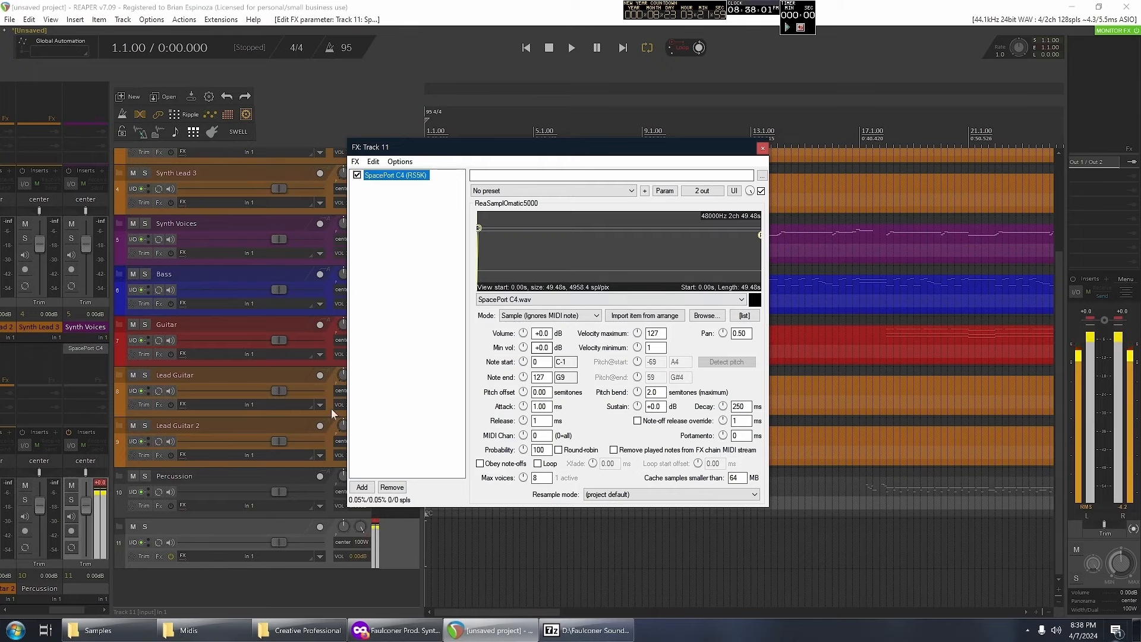
drag(86, 505, 86, 522)
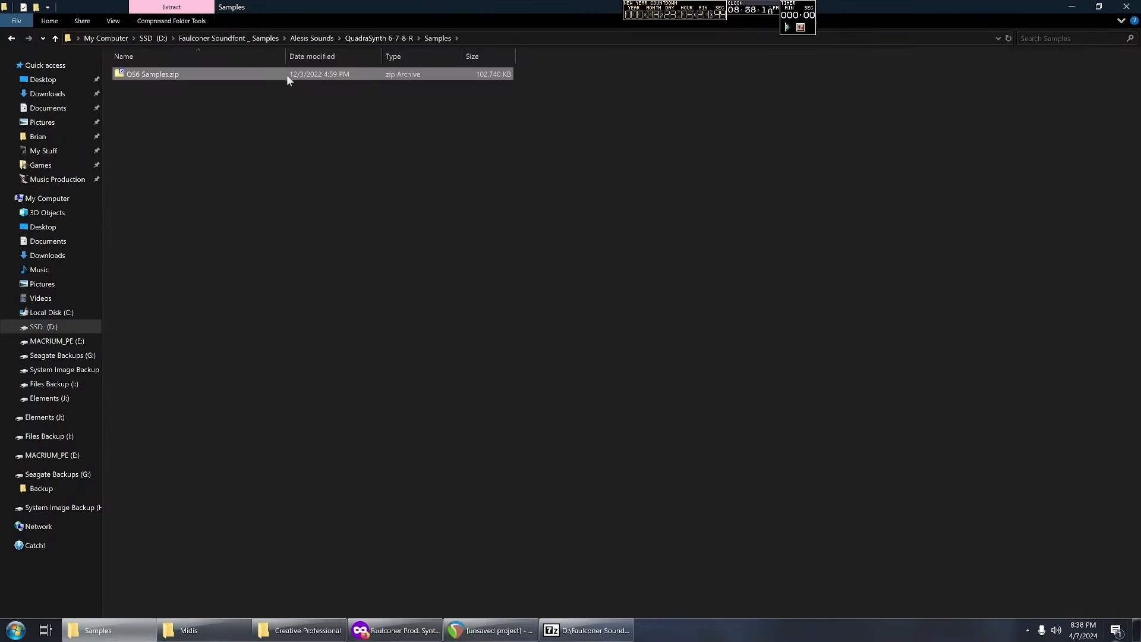
key(alt+Up)
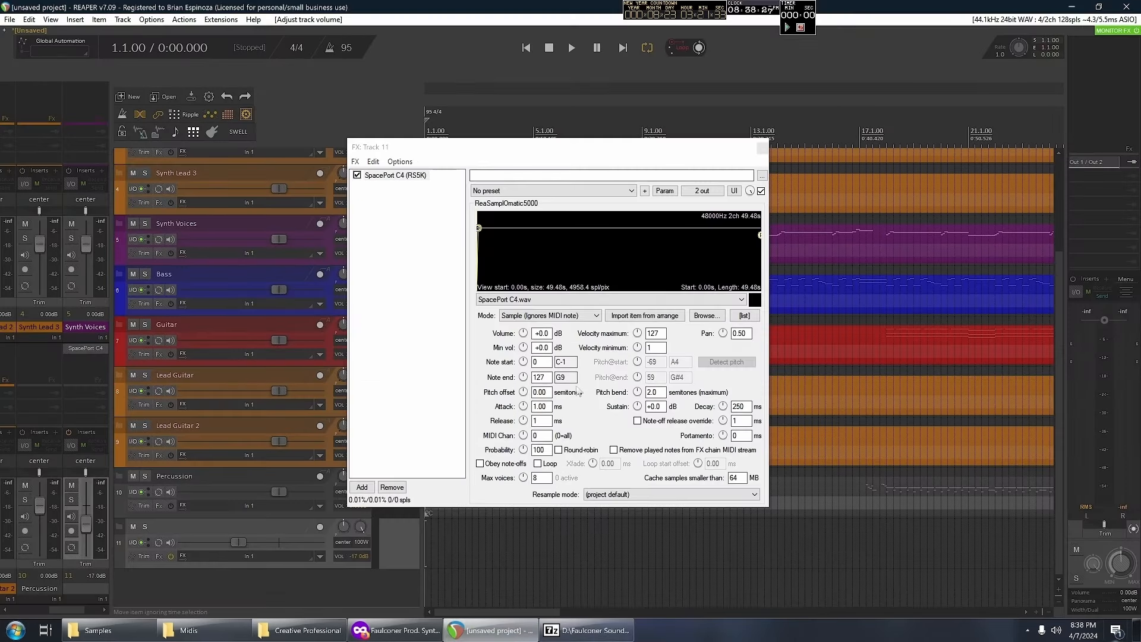
- Set the sampler's mode to Note (Semitone shifted) and look into QS6 Samples.zip in 7-Zip
click(591, 315)
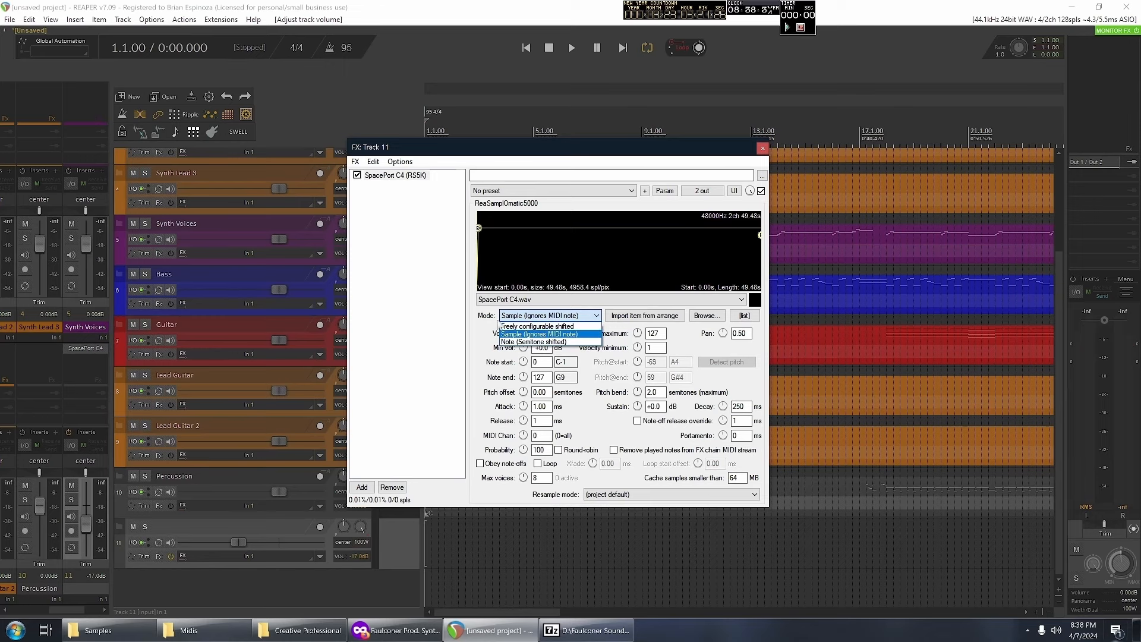
click(533, 341)
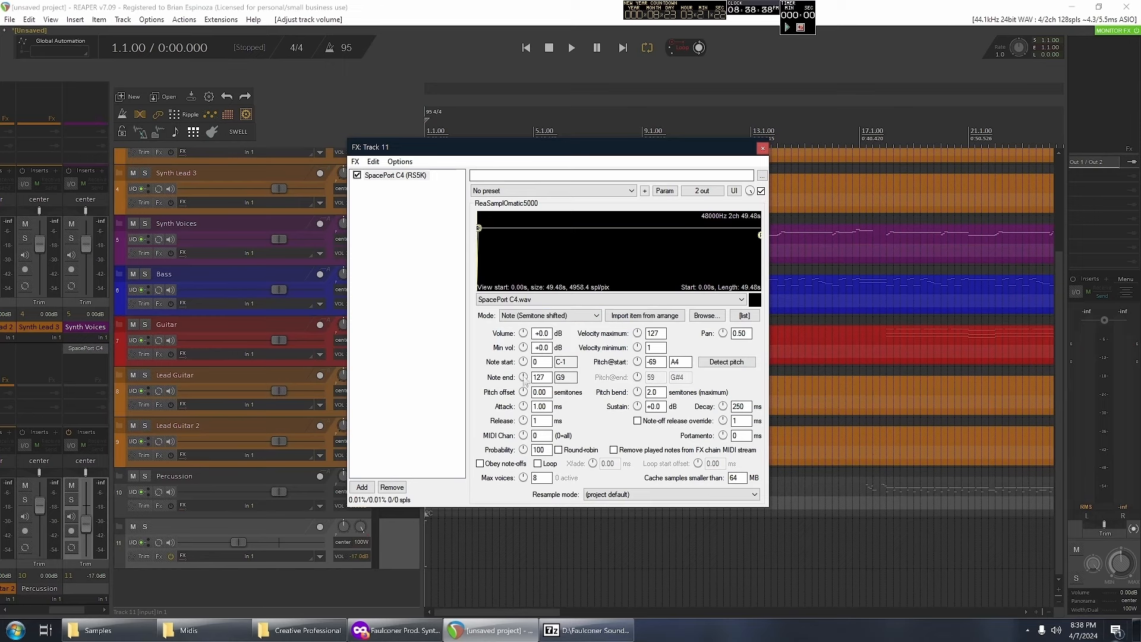
click(584, 633)
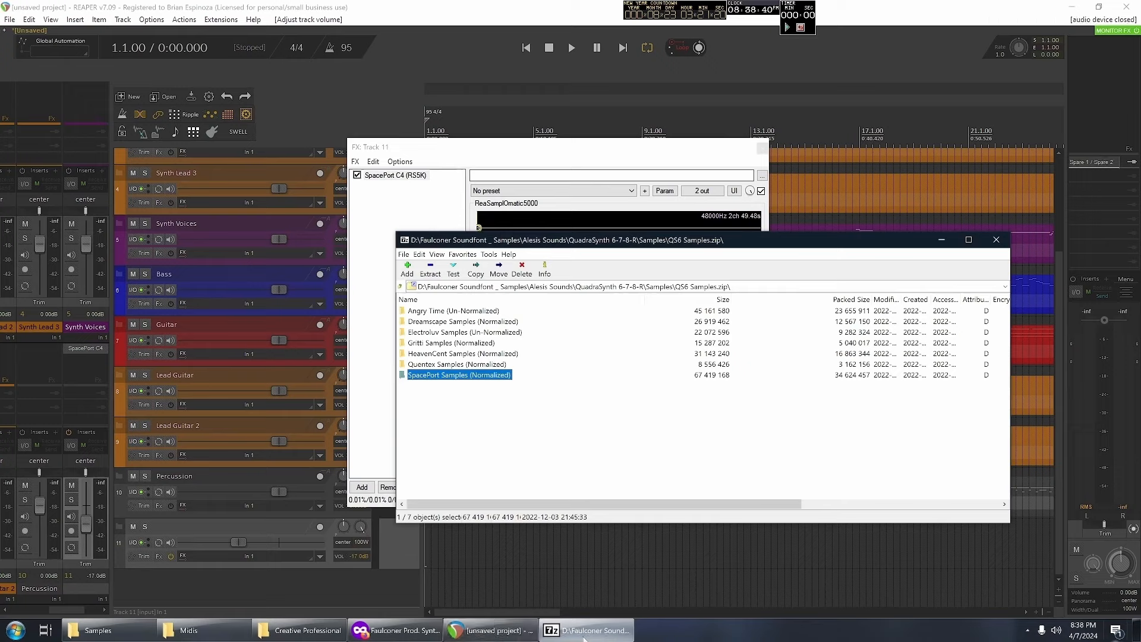
click(583, 637)
click(583, 637)
click(390, 181)
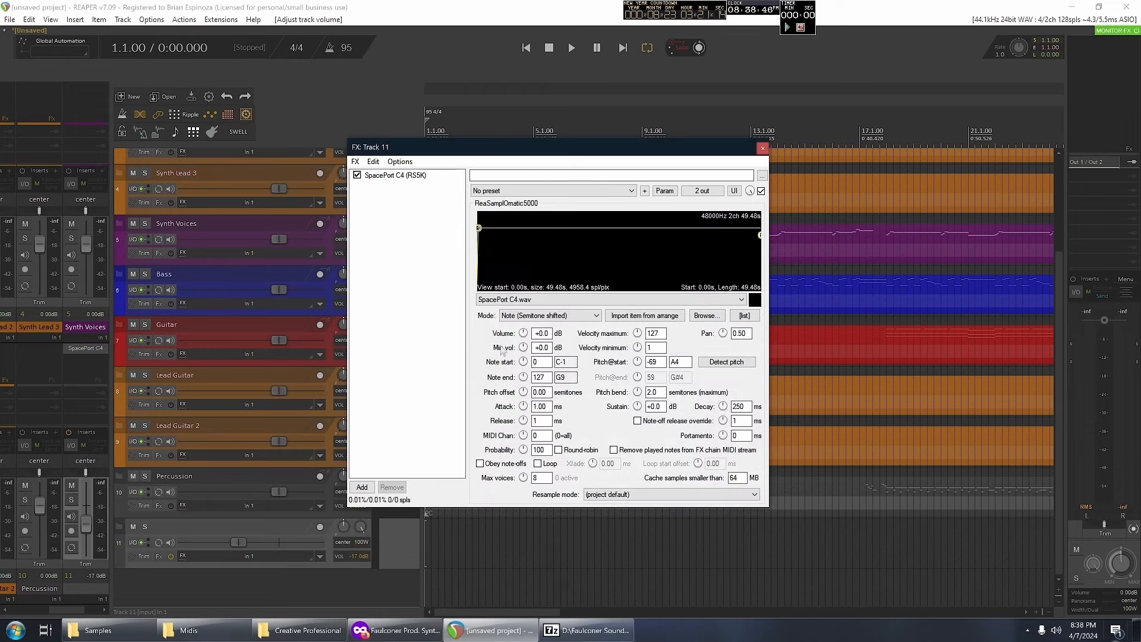
- Try a note start of 60 (C4) for the SpacePort C4 sample, checking the SpacePort files in 7-Zip
click(539, 362)
key(BackSpace)
text(60)
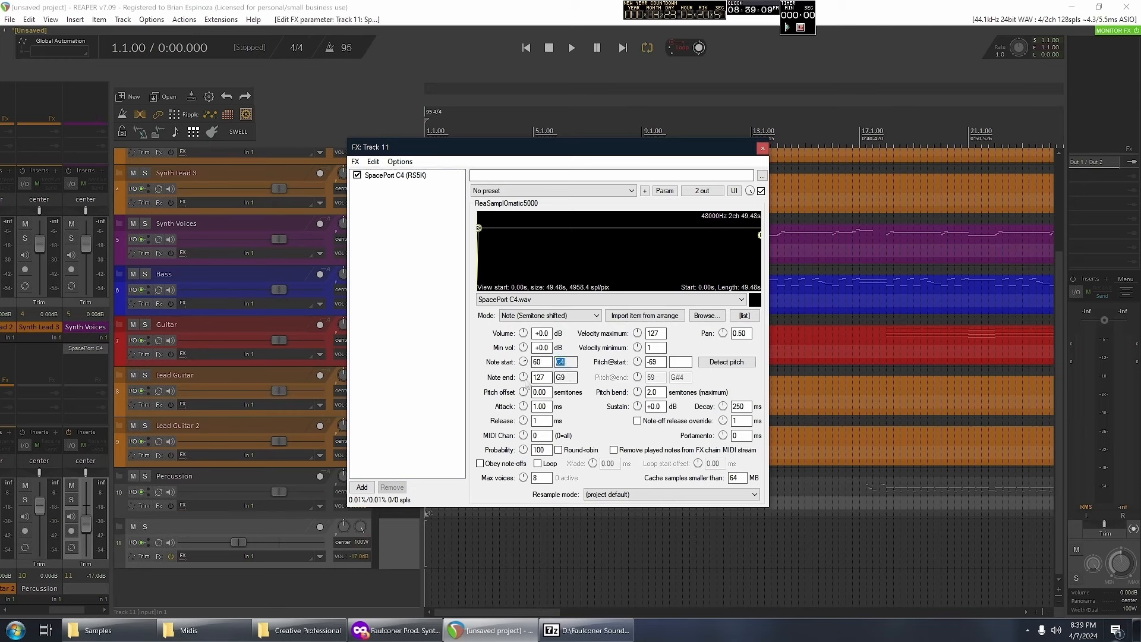
drag(524, 384, 524, 393)
click(587, 630)
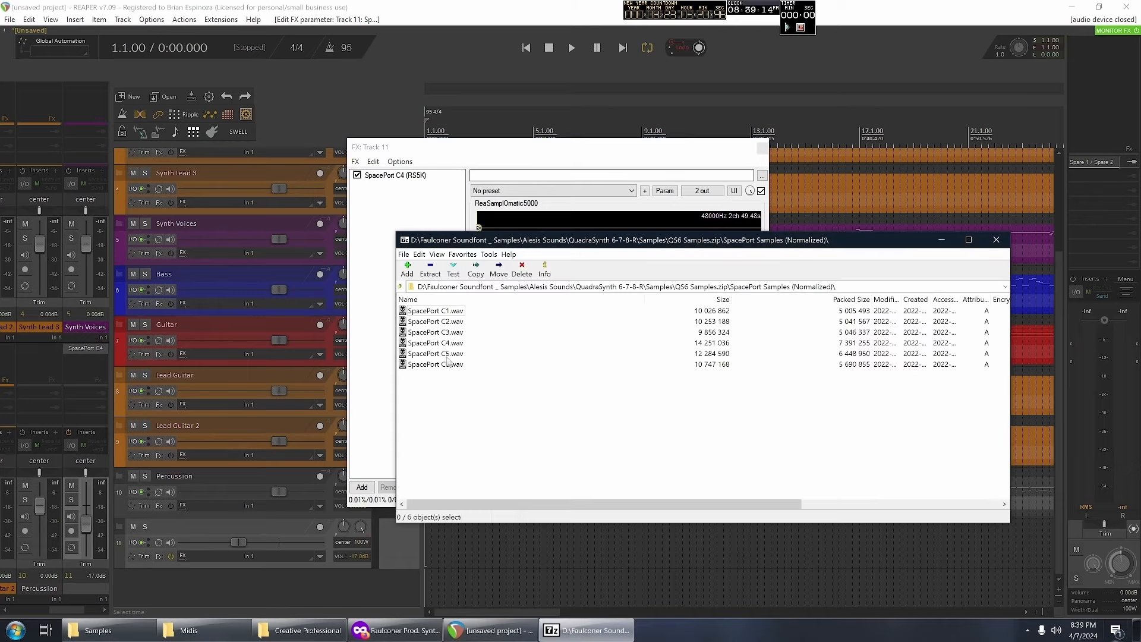
click(589, 633)
click(593, 637)
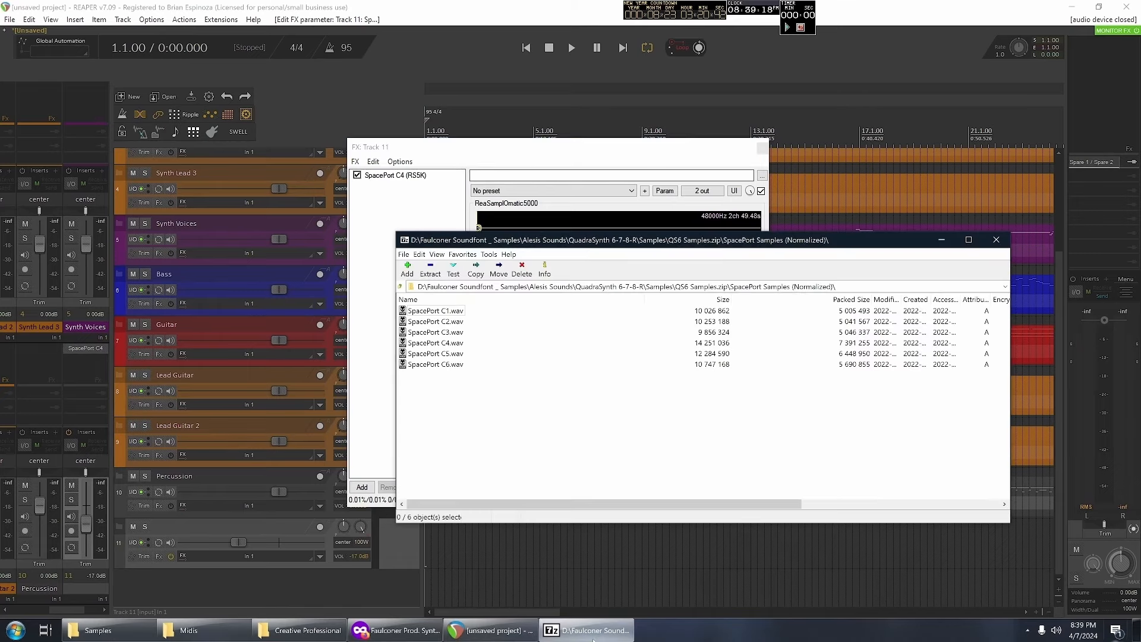
click(593, 637)
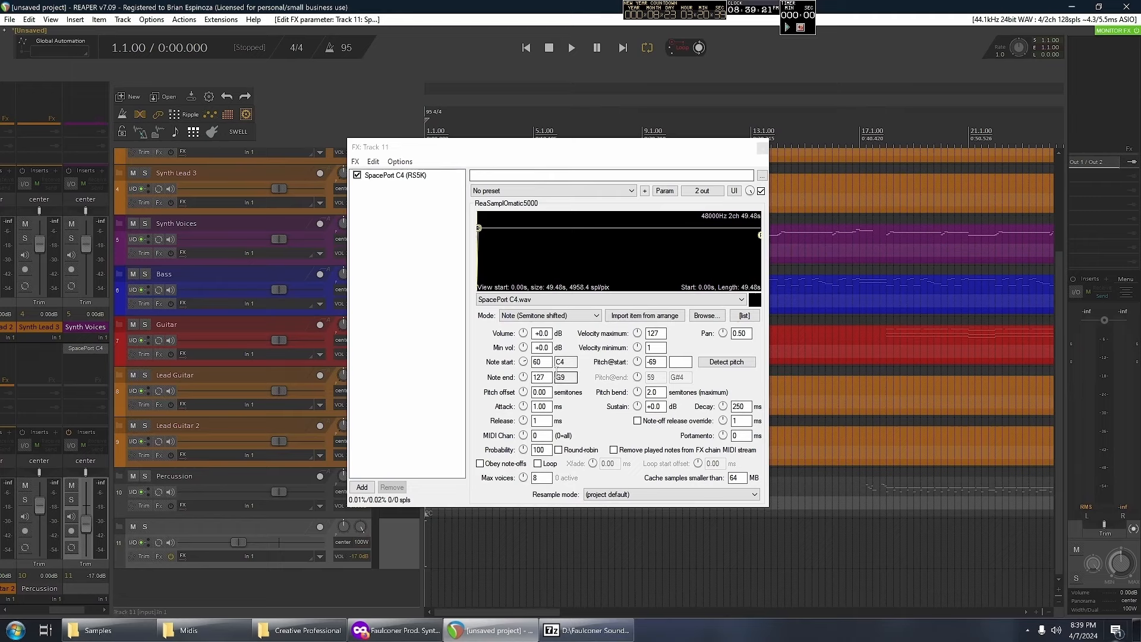
- Make the sampler obey note-offs and create an empty MIDI item about 13 bars long on track 11
click(486, 469)
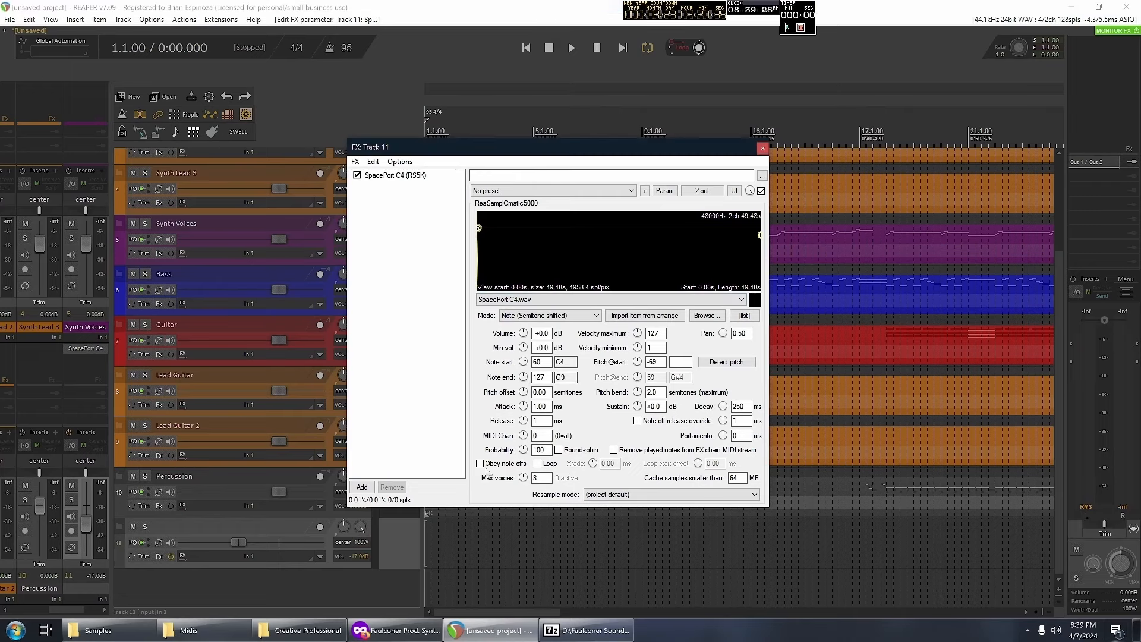
drag(429, 544, 778, 548)
drag(777, 549, 778, 549)
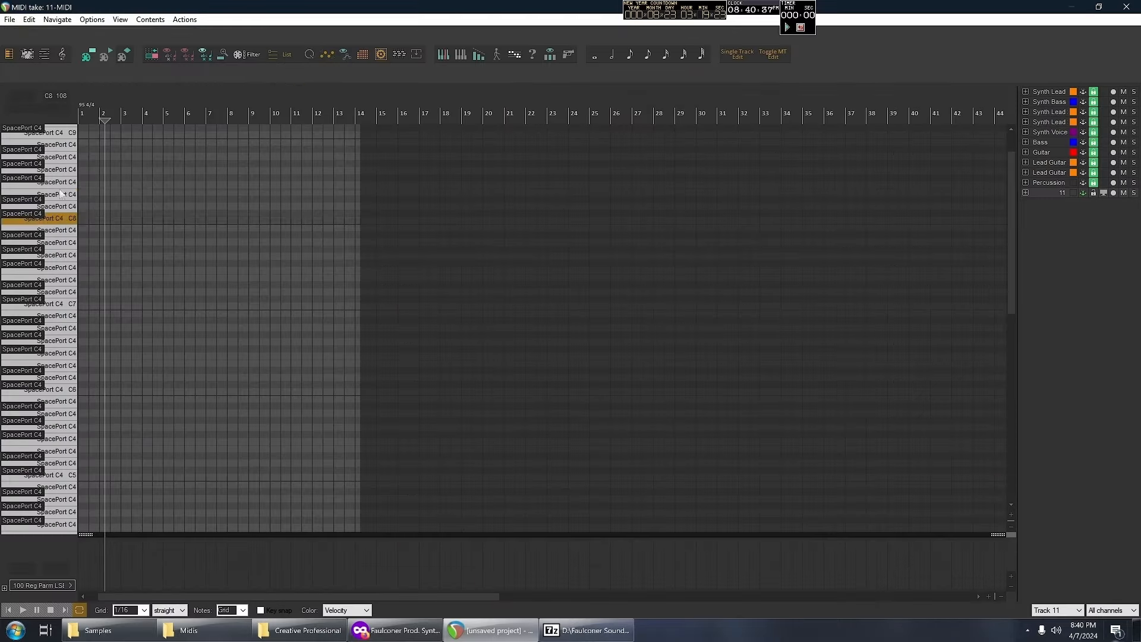
- Audition the sample's highest notes around F9 on the MIDI editor's piano keys
scroll(60, 195, up, 2)
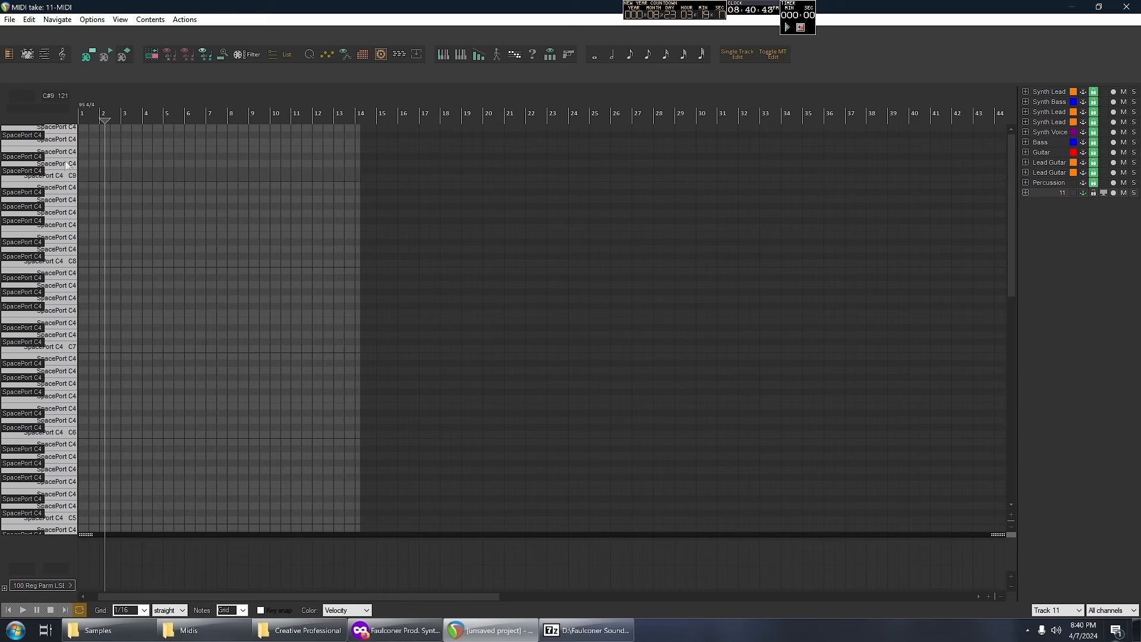
click(66, 143)
click(66, 143)
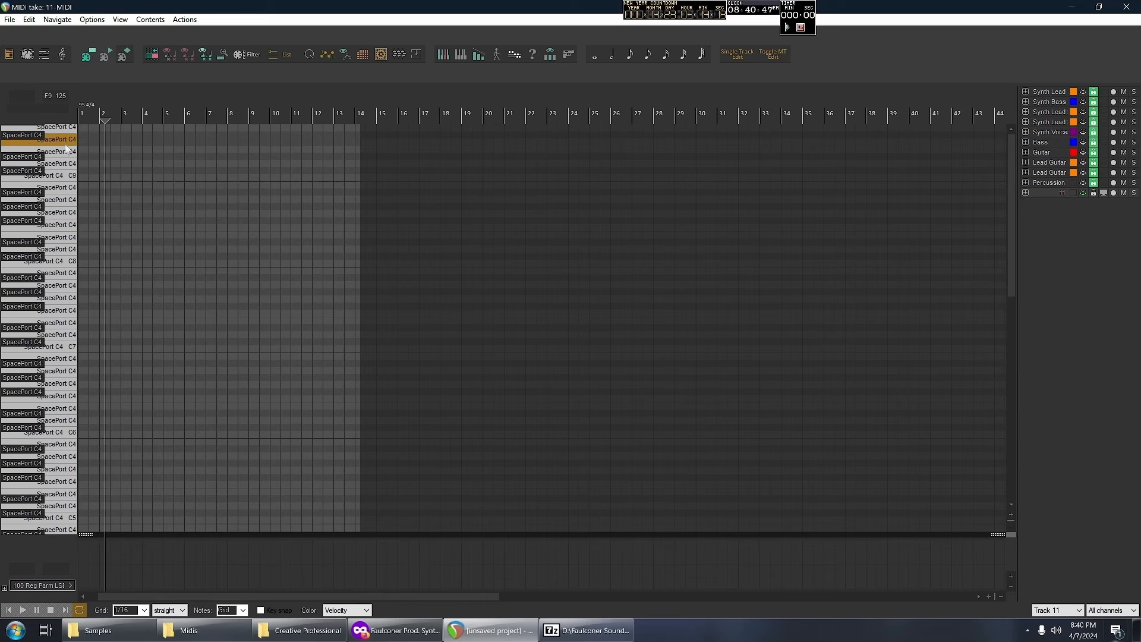
drag(65, 144, 67, 191)
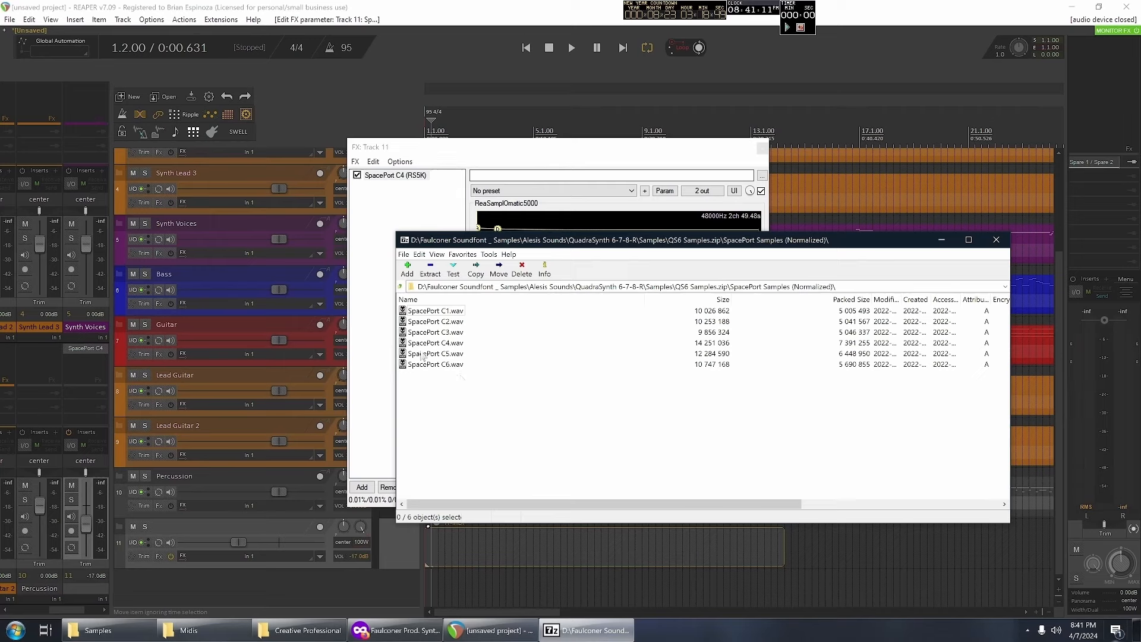
- Close track 11's FX window and the 7-Zip window showing the SpacePort samples
click(366, 189)
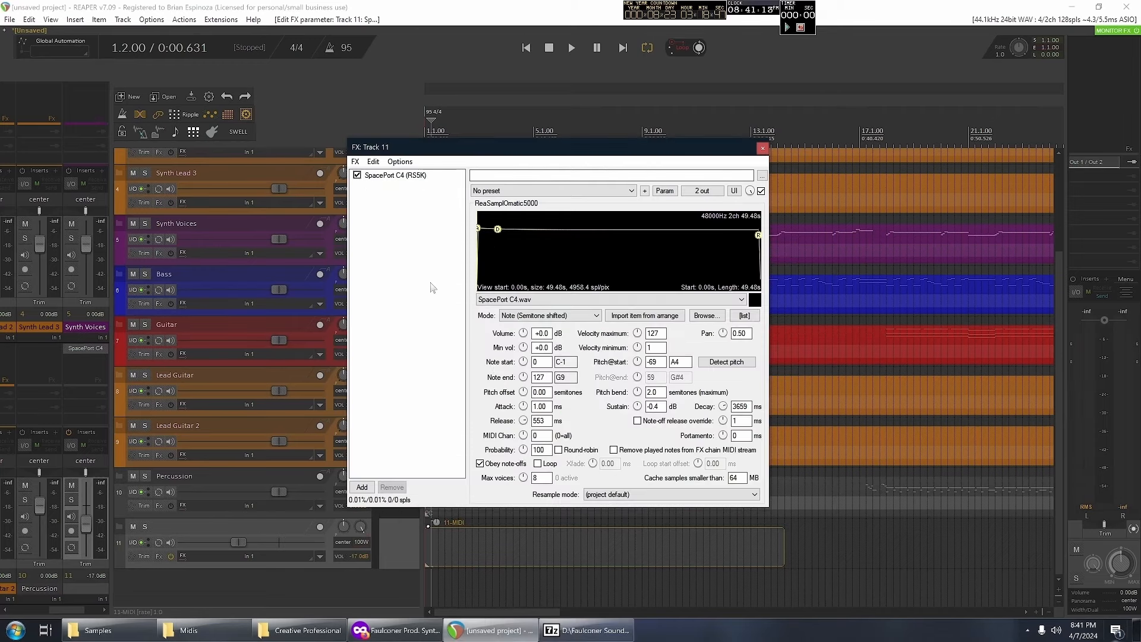
key(alt+Tab)
click(358, 279)
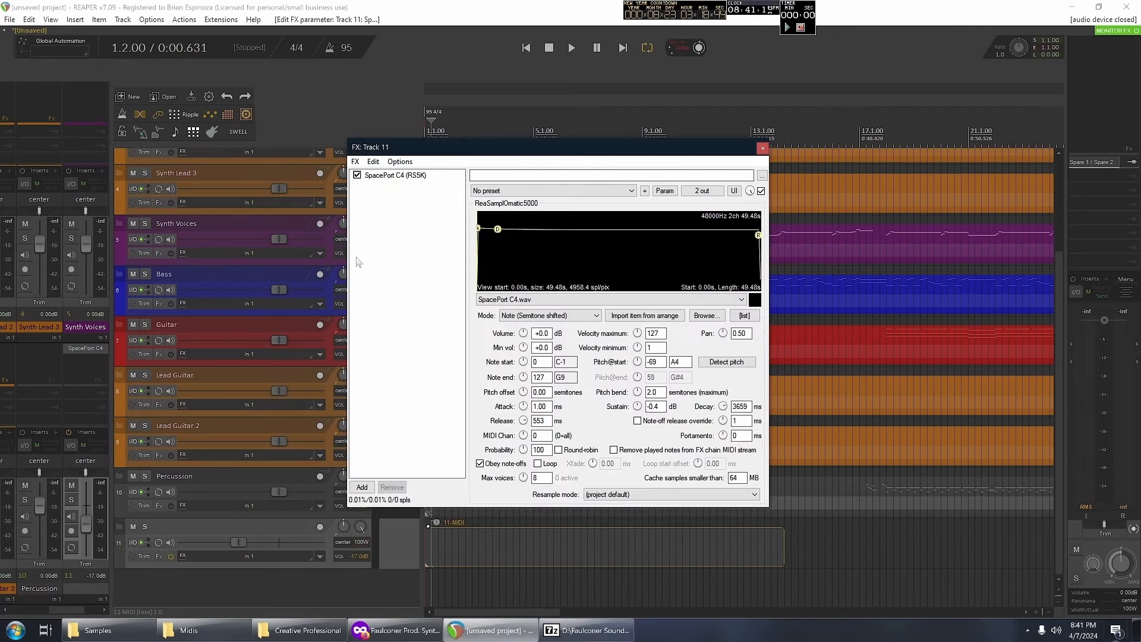
click(762, 148)
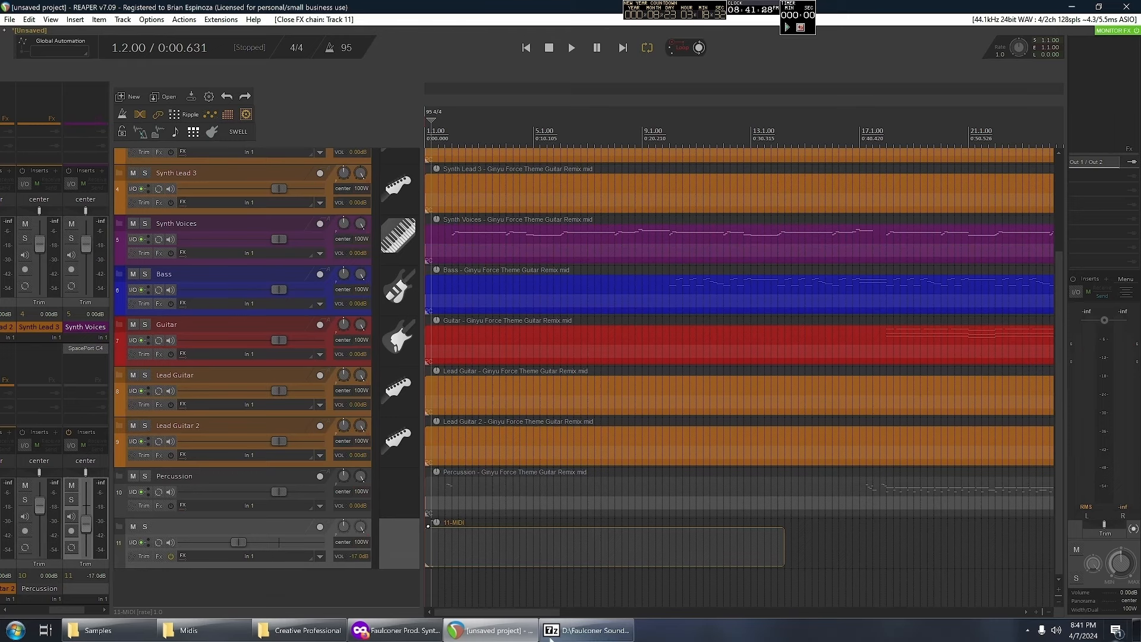
click(549, 636)
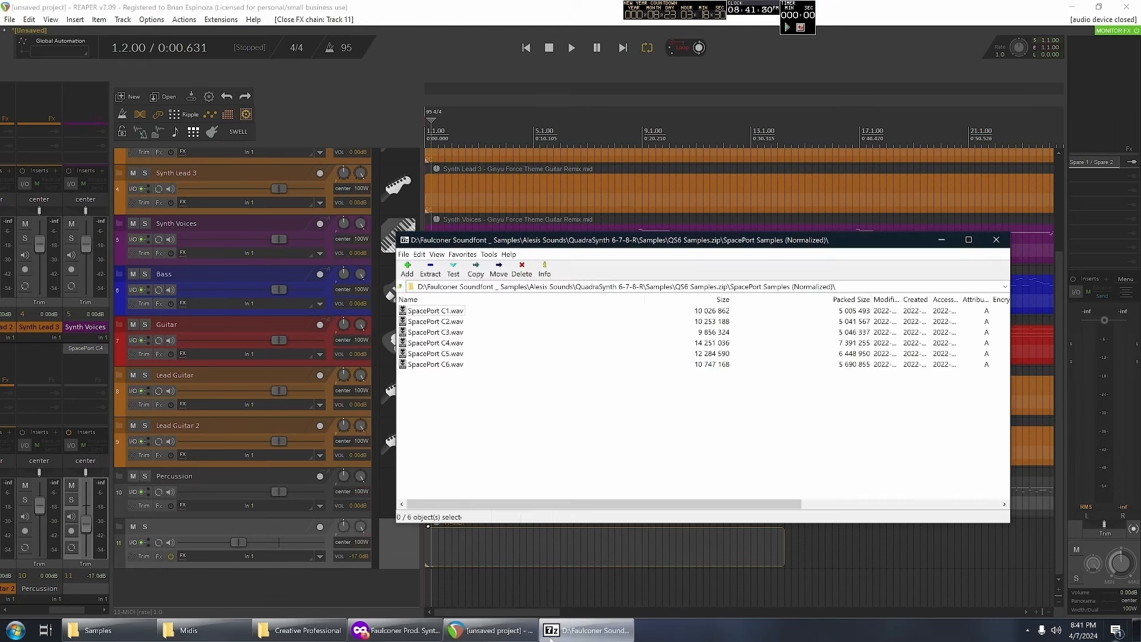
right_click(550, 635)
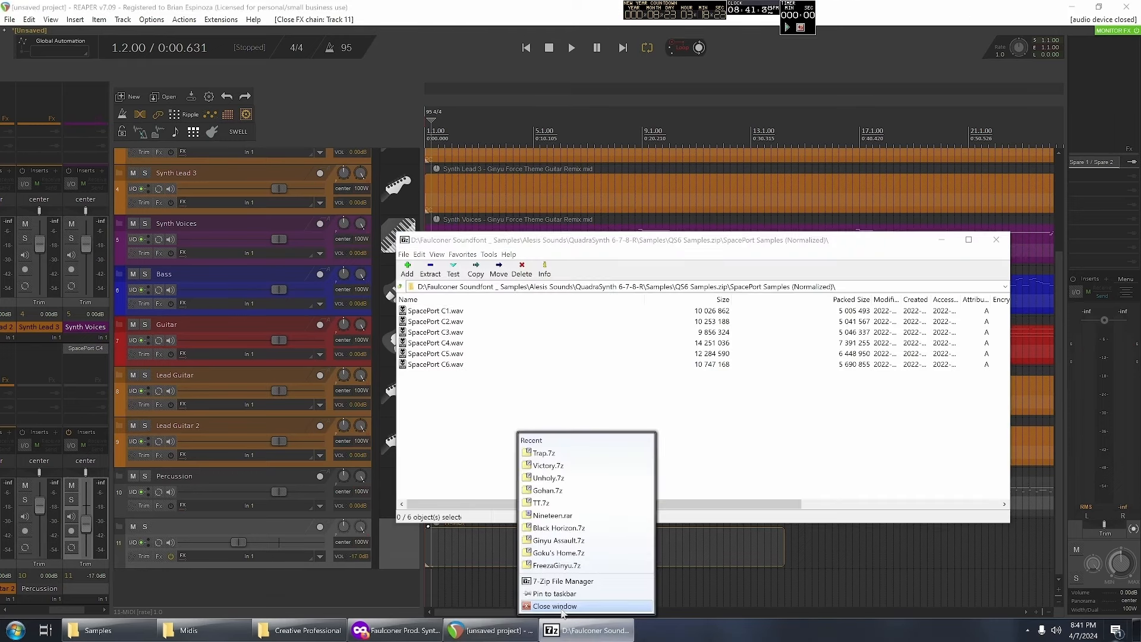
click(562, 611)
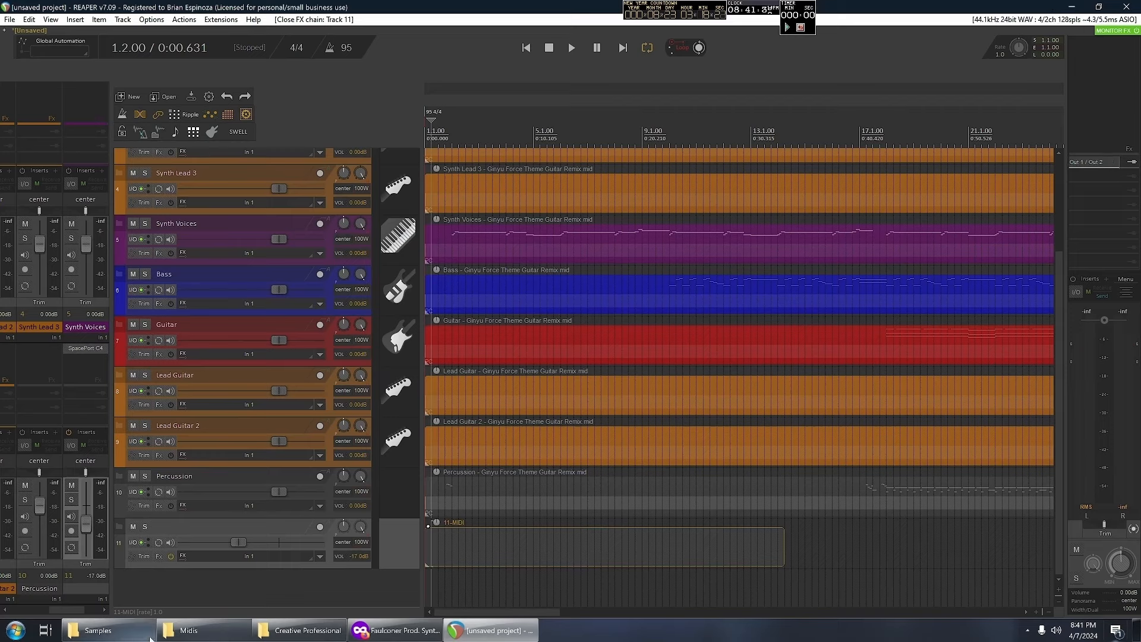
- In File Explorer, go up to the Faulconer Soundfont _ Samples folder and open its Other folder
click(98, 630)
key(alt+Up)
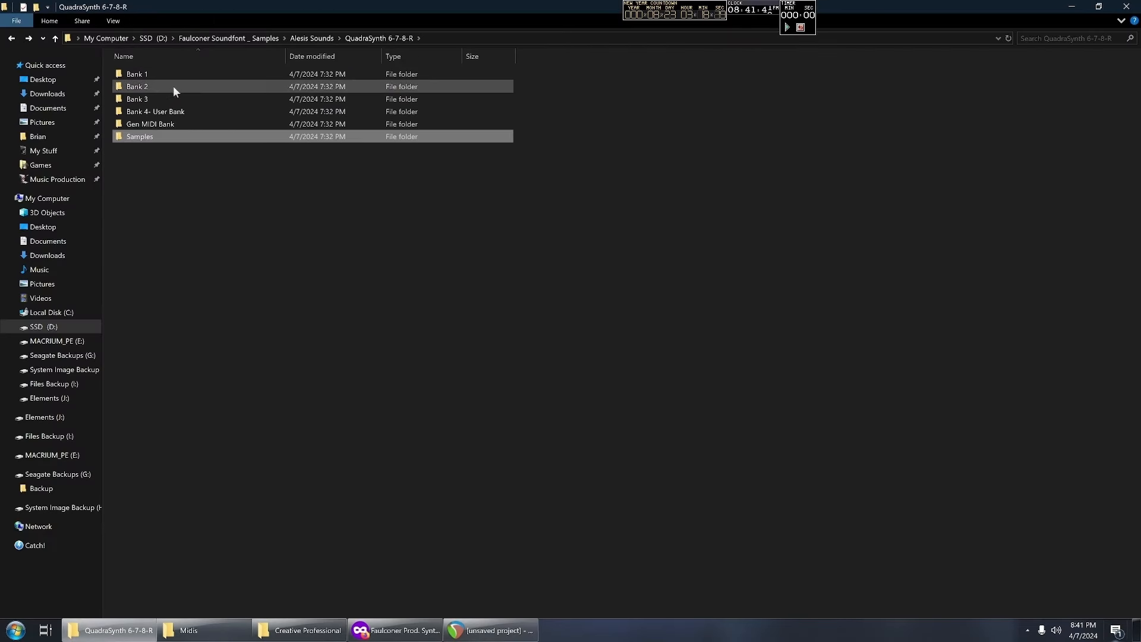
key(alt+Up)
key(alt+Up)
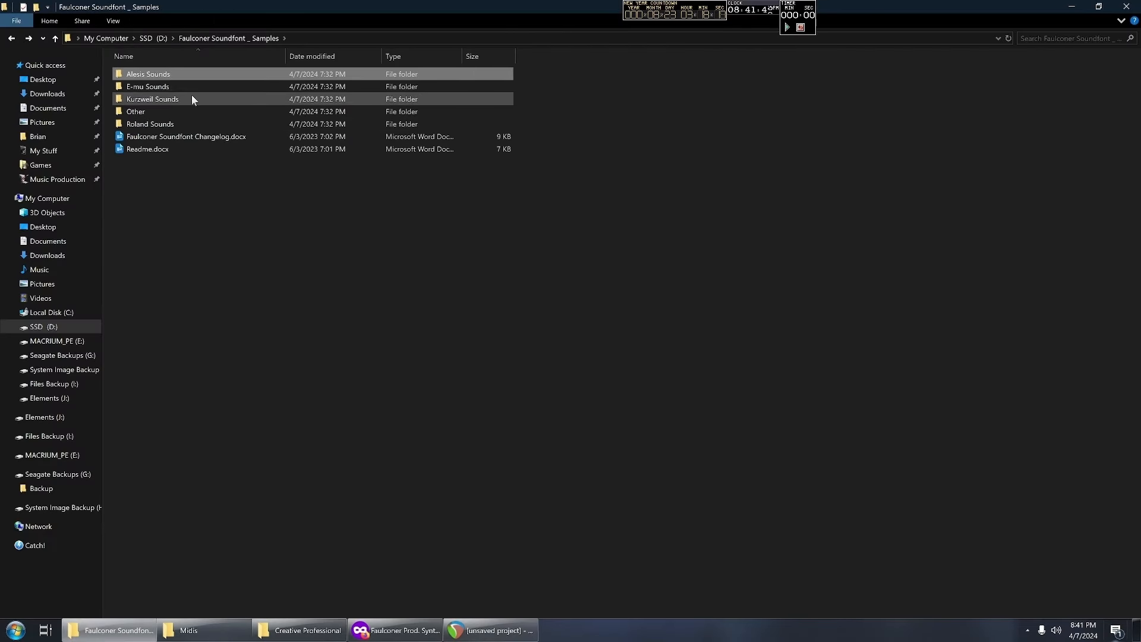
double_click(191, 96)
drag(337, 56, 259, 57)
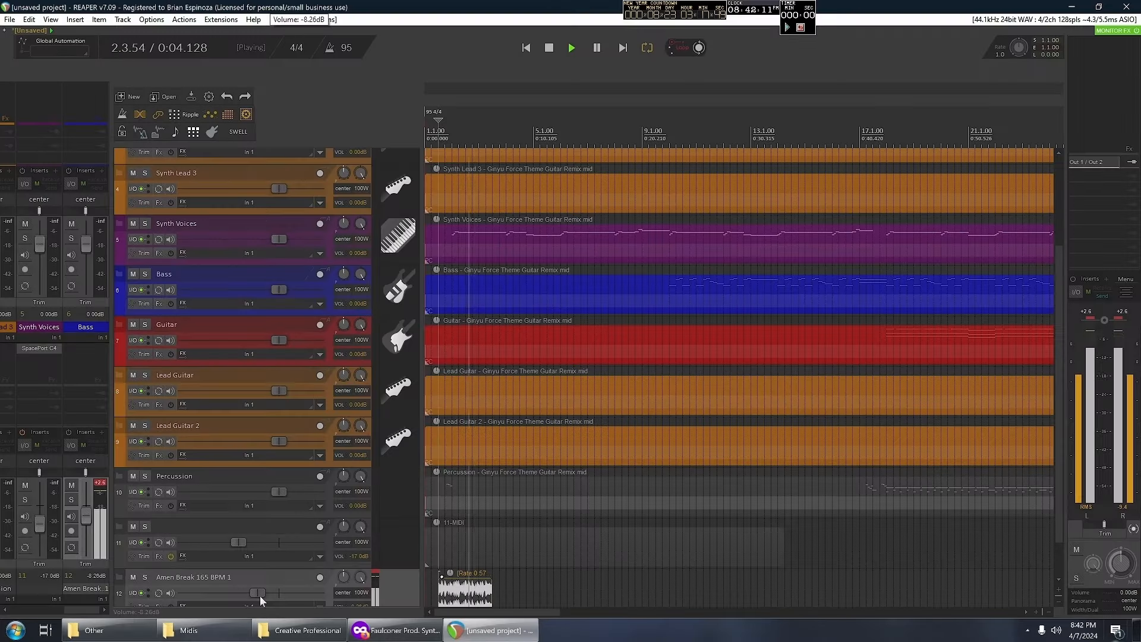
- Try out the Amen Break 165 BPM loop on a new track at -11.1 dB, removing the loop and its track after playback
drag(260, 597, 254, 597)
key(space)
click(507, 561)
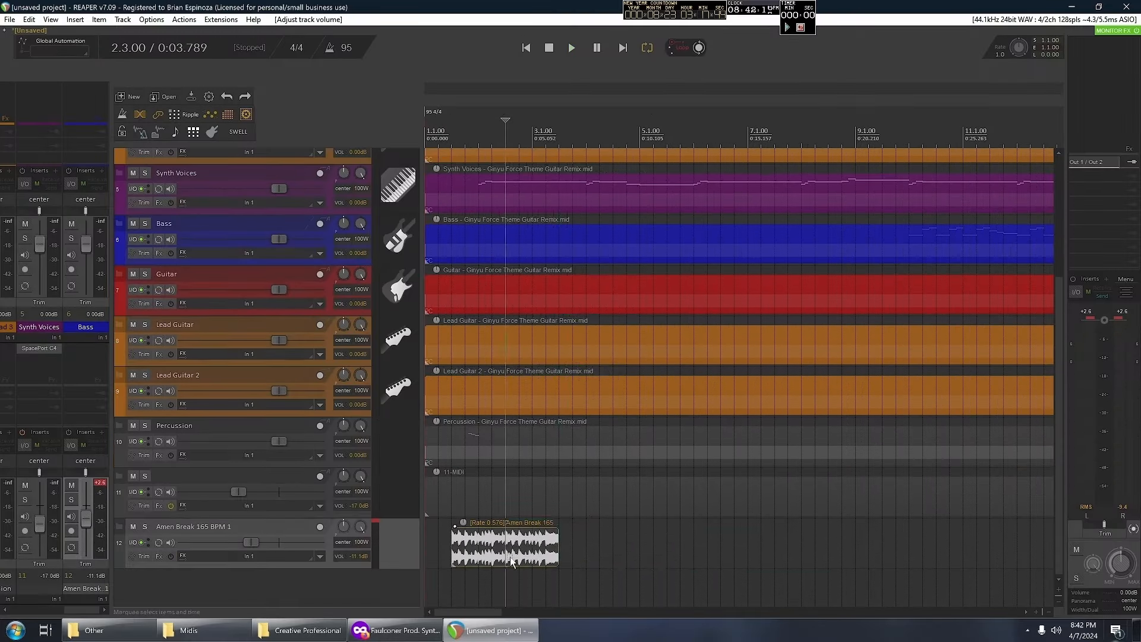
right_click(508, 562)
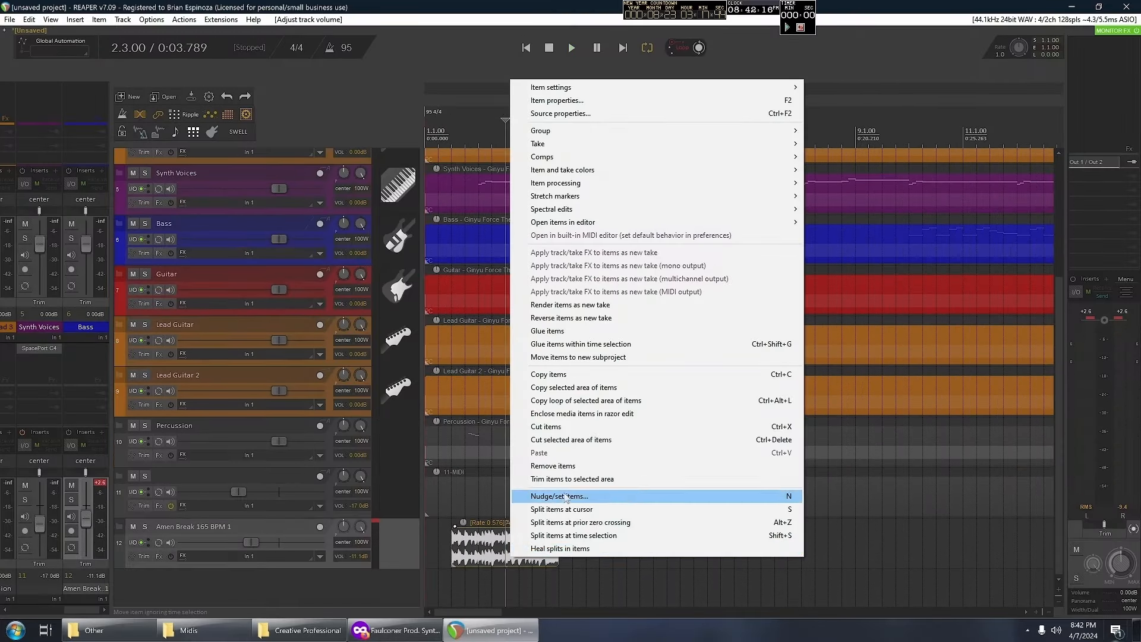
click(568, 468)
click(159, 505)
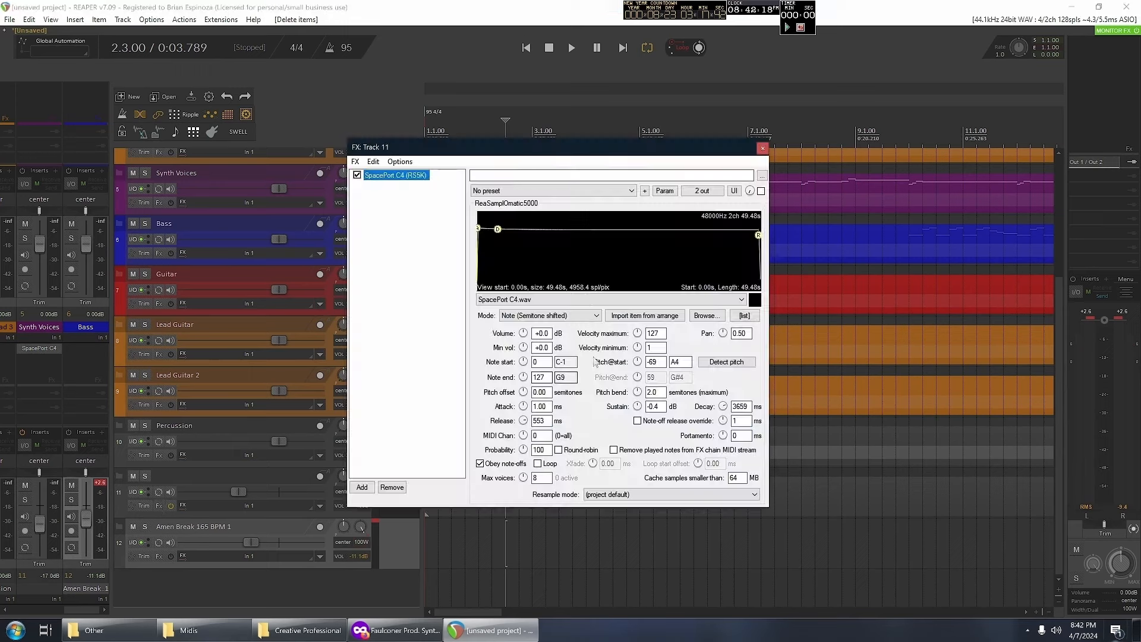
click(766, 140)
right_click(383, 544)
click(452, 240)
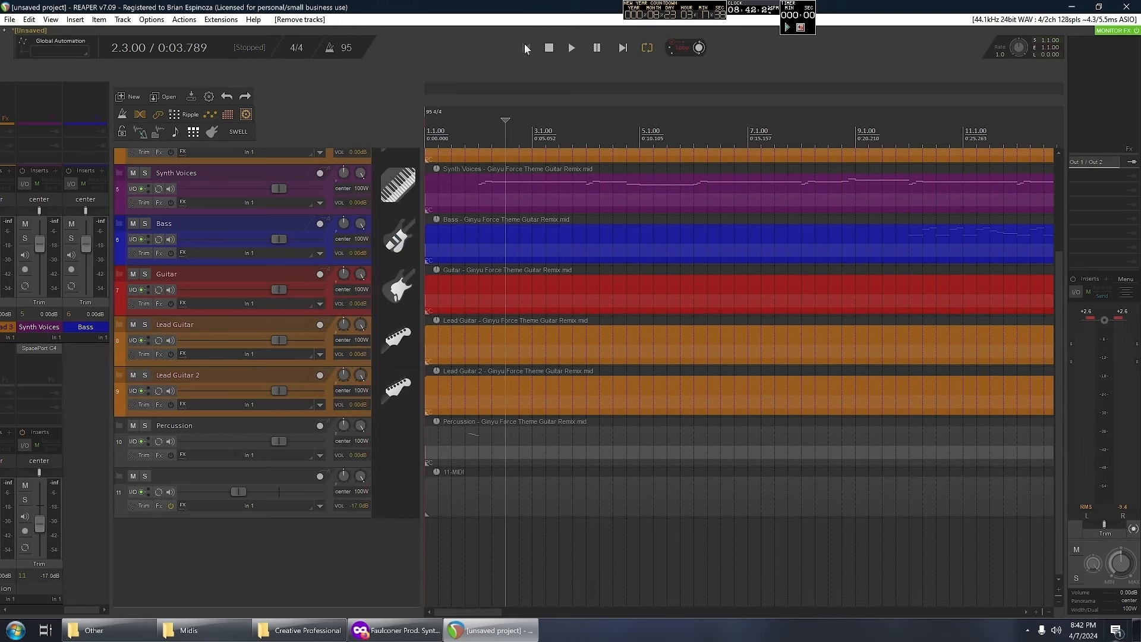
- Take File Explorer from Other back up to the Faulconer Soundfont _ Samples folder and switch to REAPER
click(107, 630)
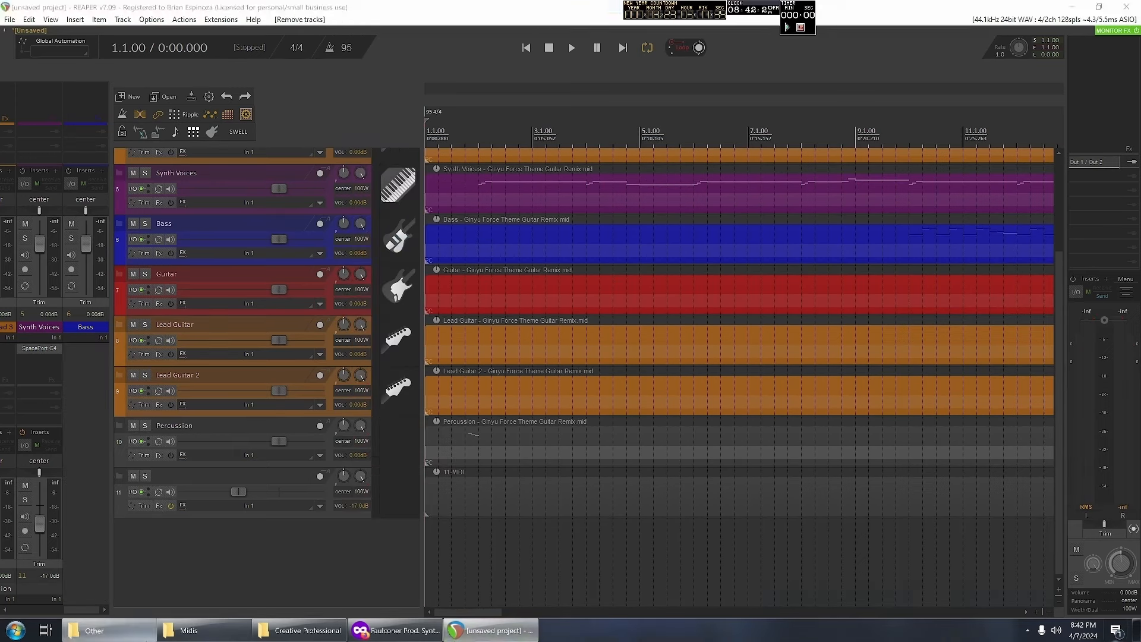
key(BackSpace)
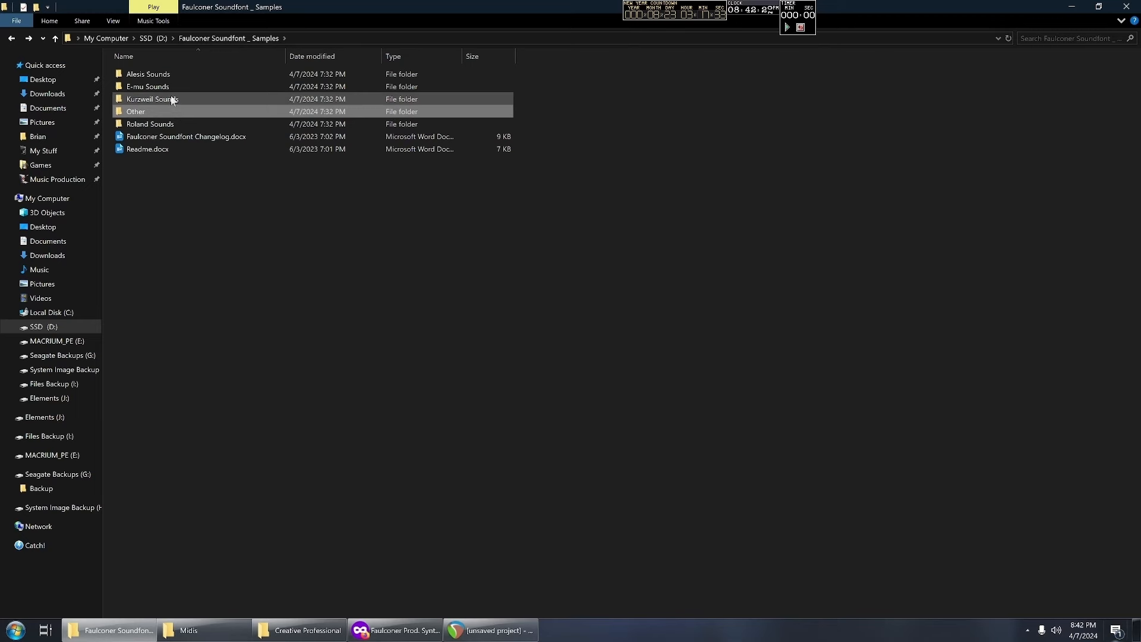
click(481, 630)
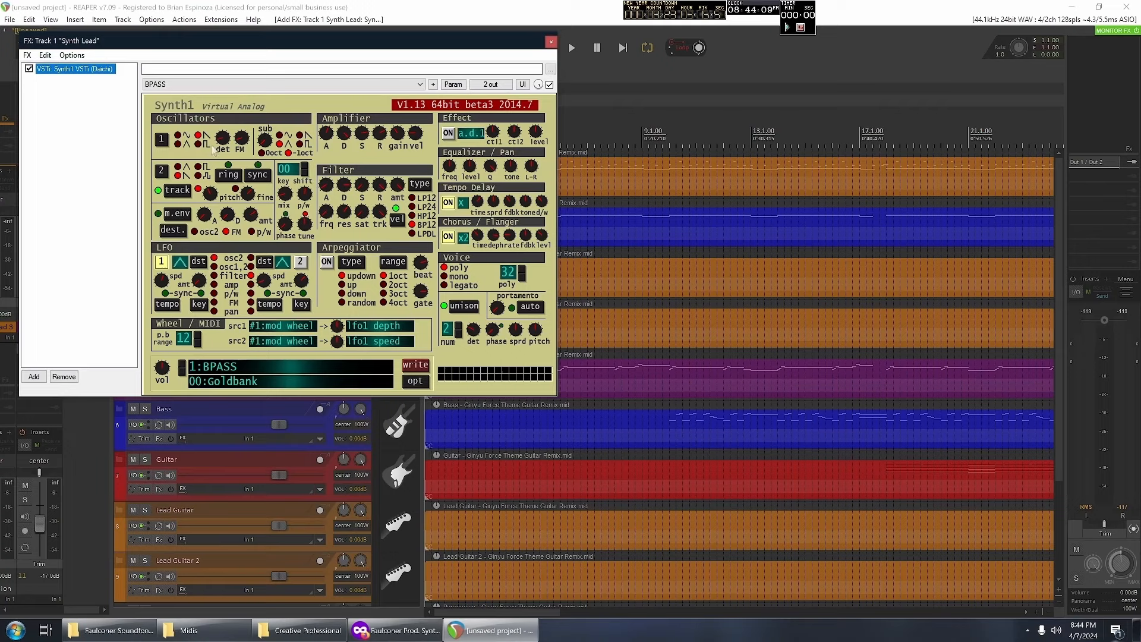
- Put Synth1 VSTi on the Synth Lead track and choose program 82:VIOLIN from the Goldbank bank during playback
drag(238, 45, 637, 158)
click(629, 478)
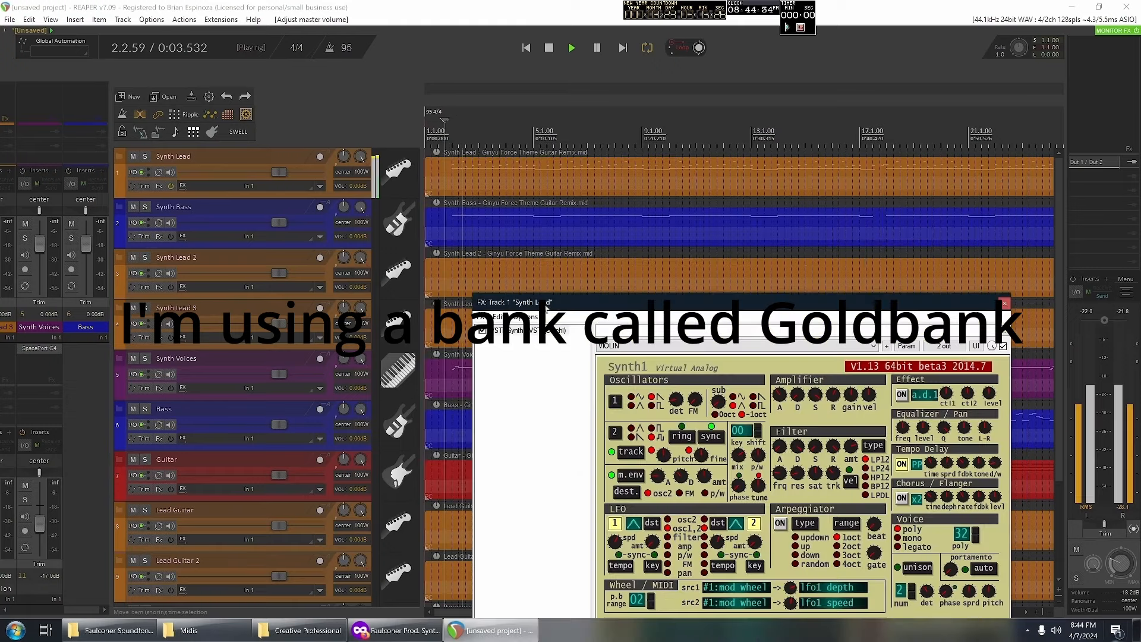
drag(545, 307, 523, 197)
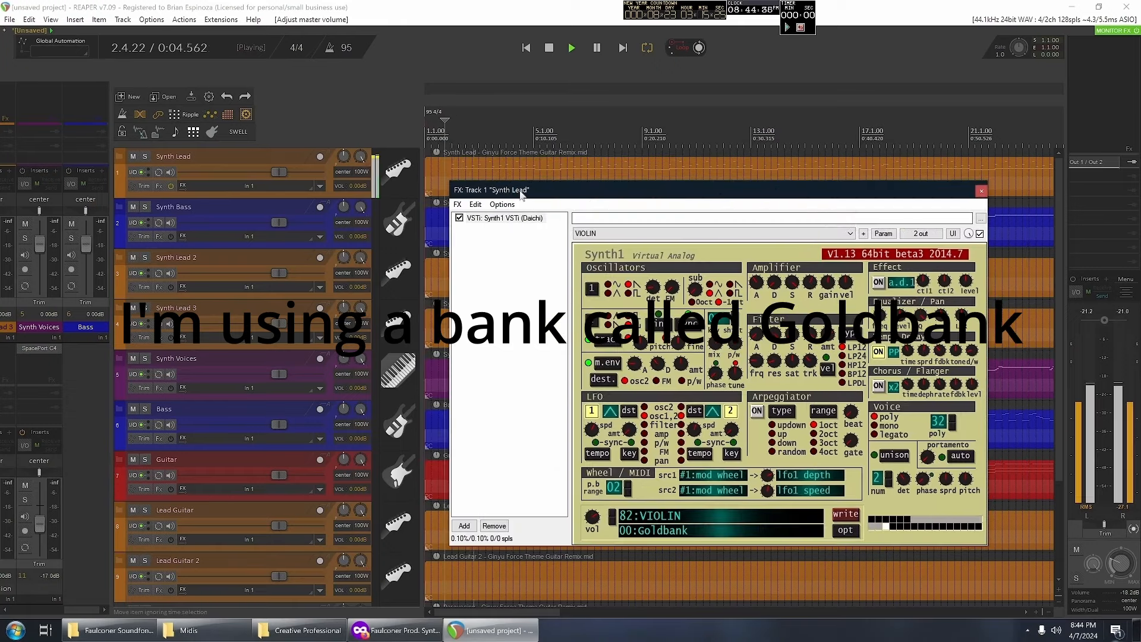
click(696, 524)
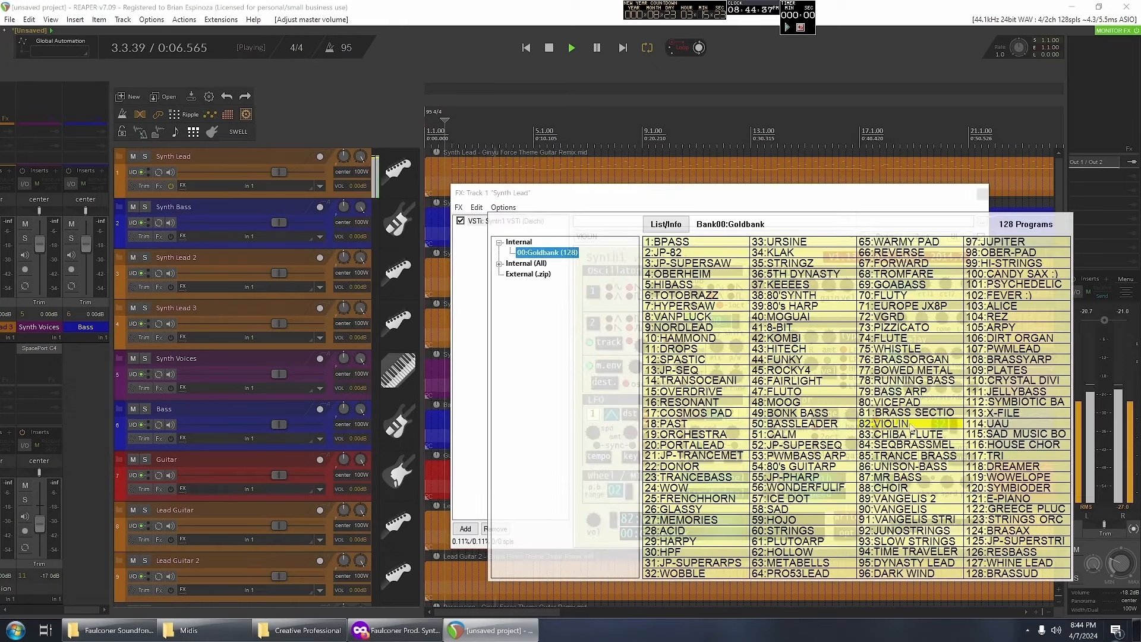
click(893, 424)
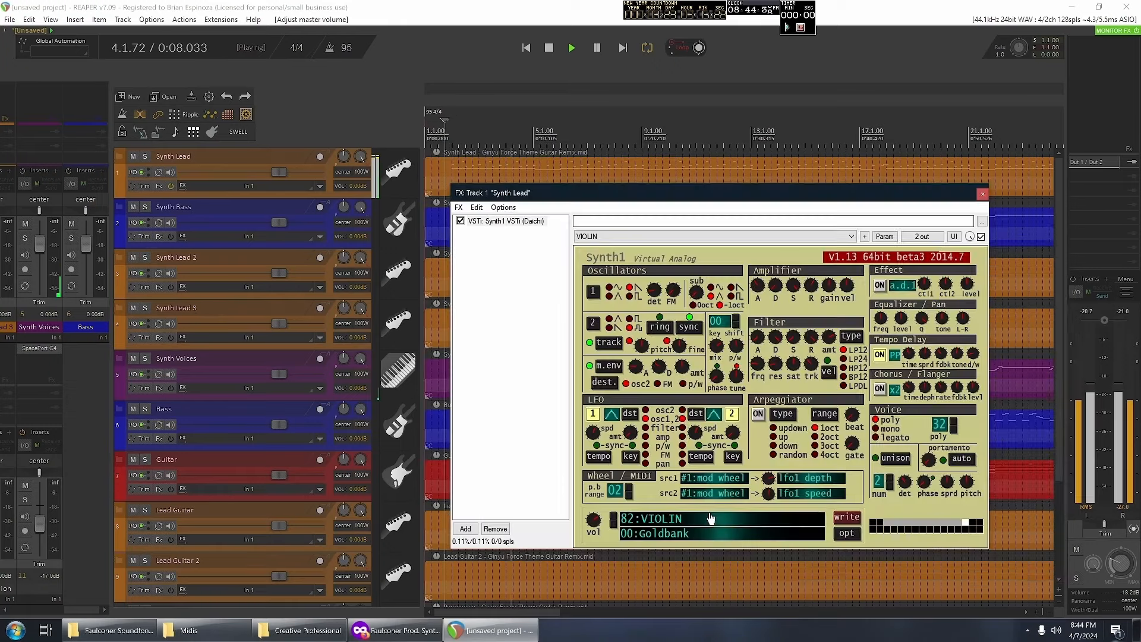